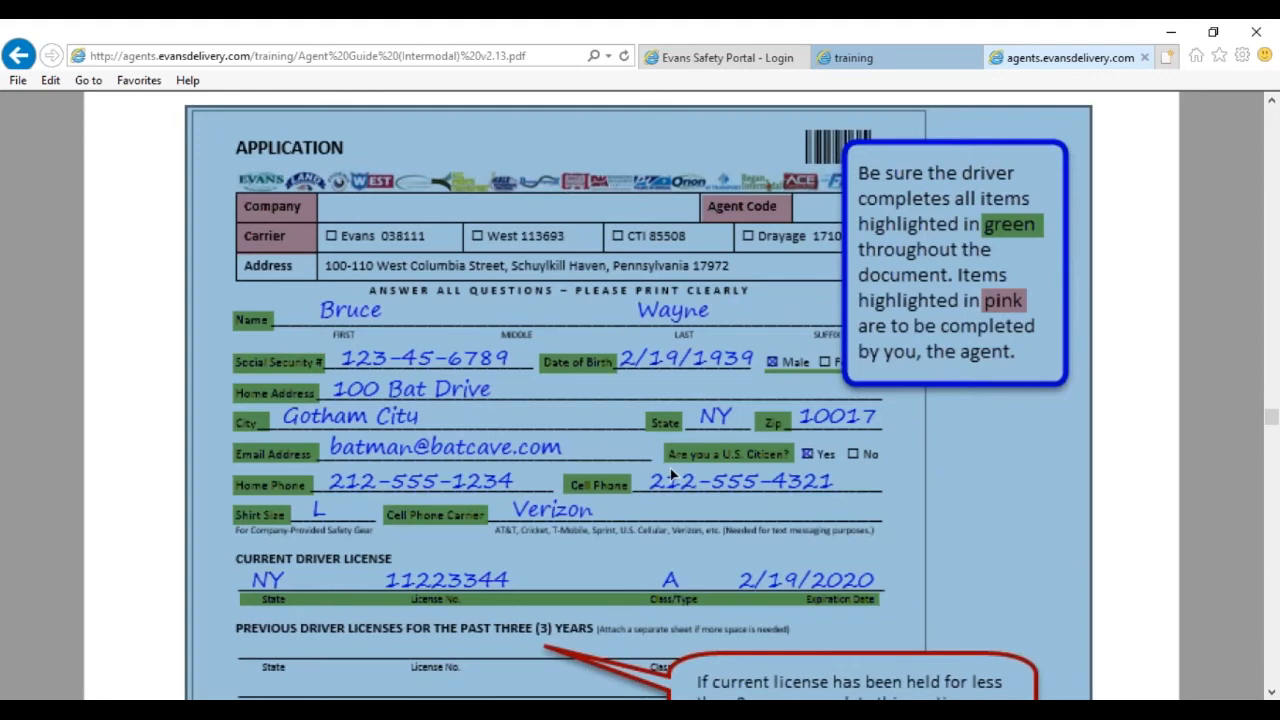
Scroll through the sample application, highlighting the violations and accidents tables.
scroll(670, 468, "down", 6)
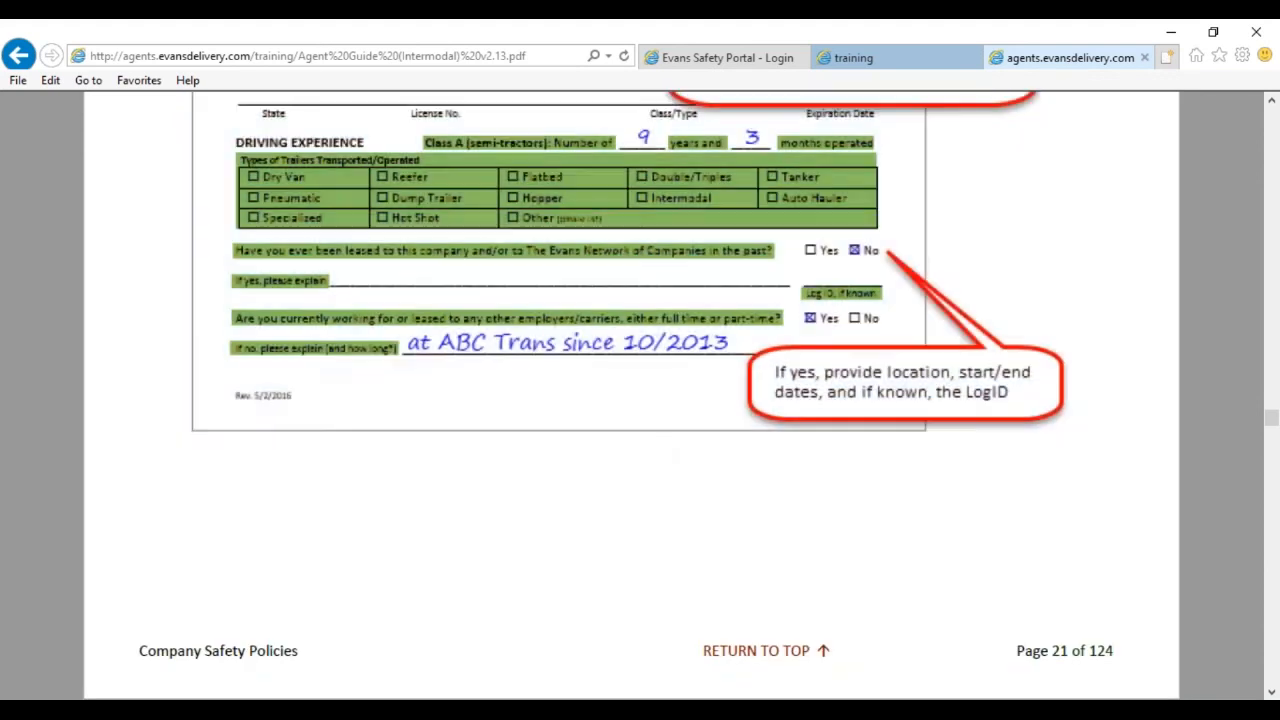
scroll(660, 471, "down", 6)
scroll(550, 415, "down", 2)
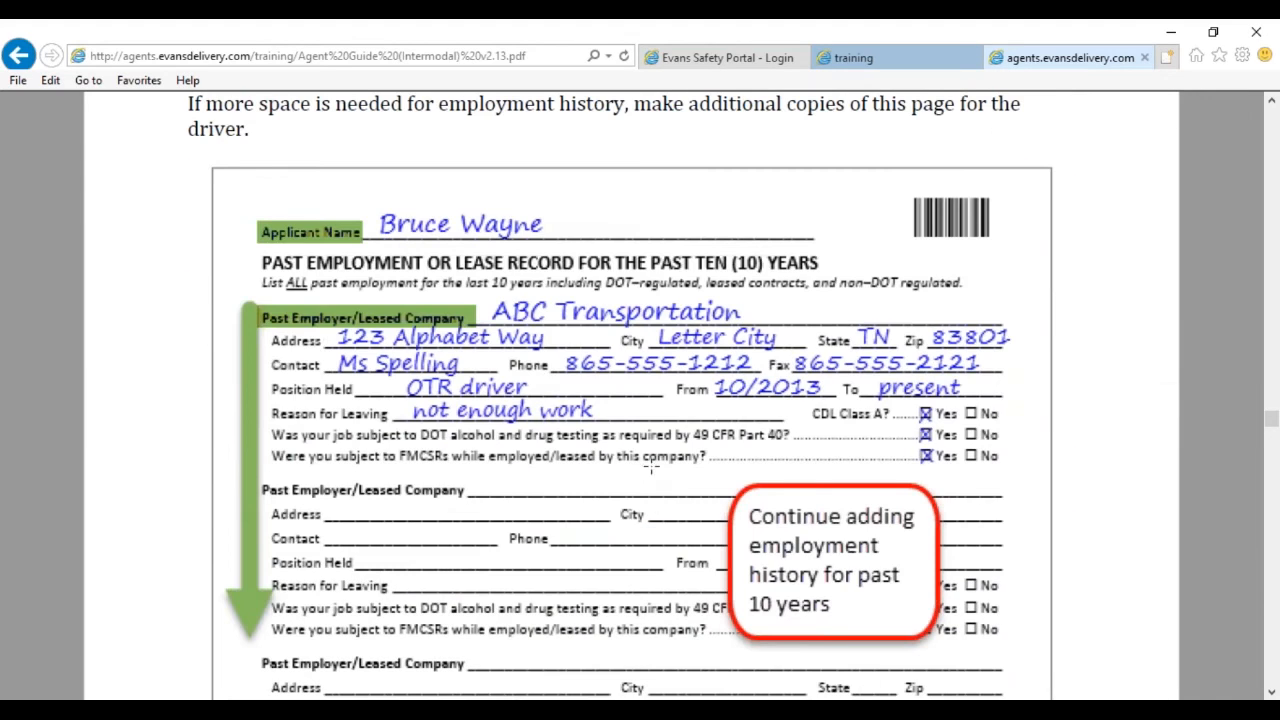
scroll(537, 372, "up", 1)
scroll(537, 372, "down", 1)
scroll(537, 372, "down", 2)
left_click_drag(708, 464, 959, 661)
scroll(946, 474, "down", 10)
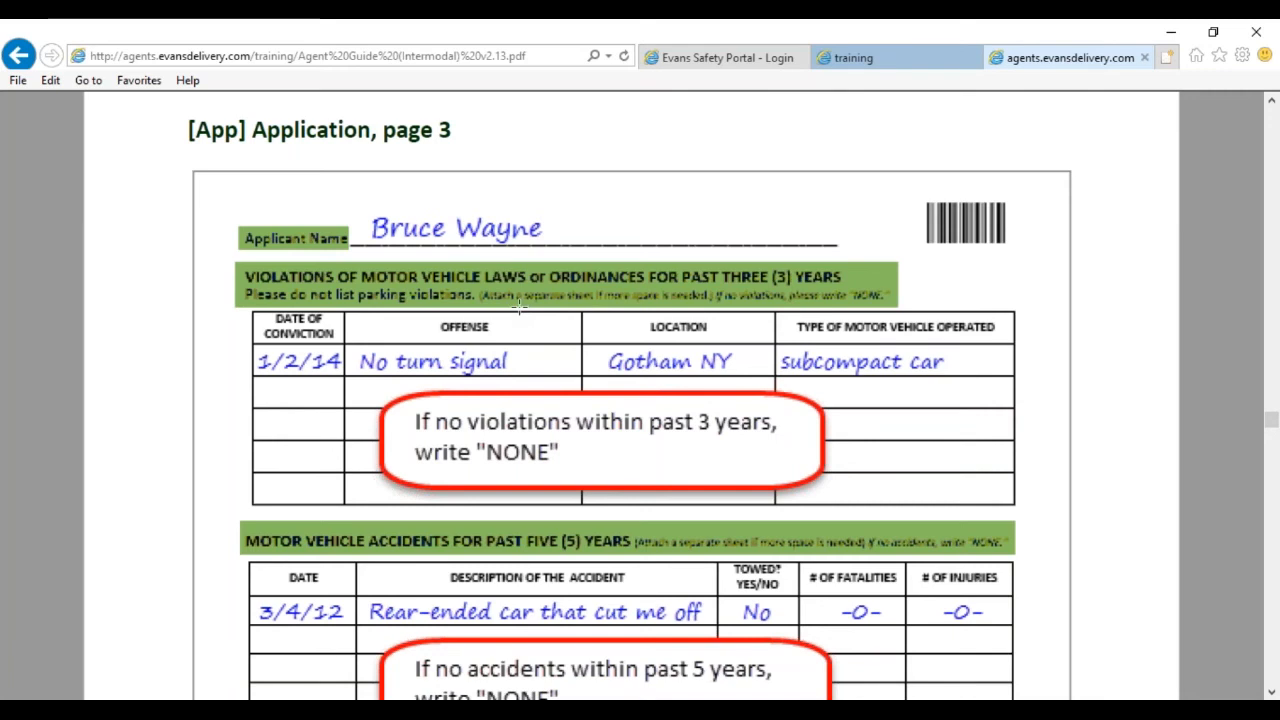
left_click_drag(250, 198, 1082, 631)
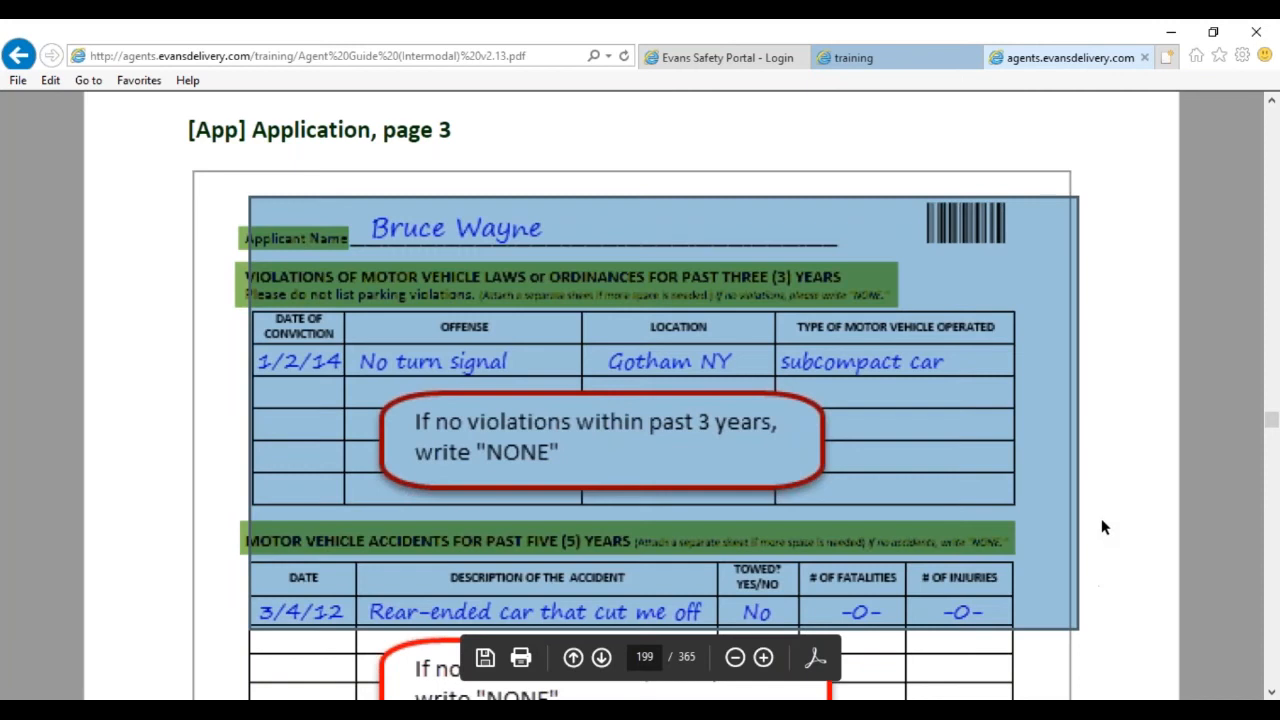
left_click(1101, 519)
scroll(1101, 520, "down", 3)
scroll(1101, 520, "up", 1)
scroll(862, 551, "down", 5)
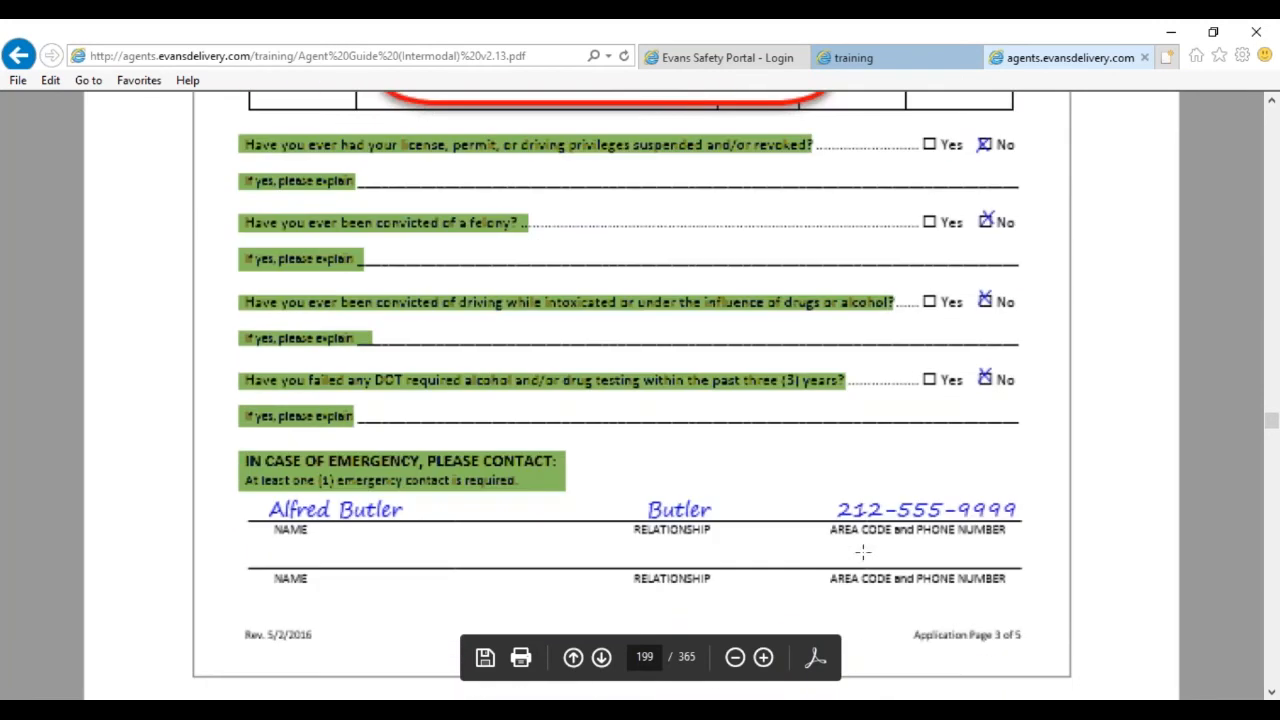
Advance past Application page 5 to the Reference Check form, then switch to the portal login.
left_click(602, 661)
left_click(602, 659)
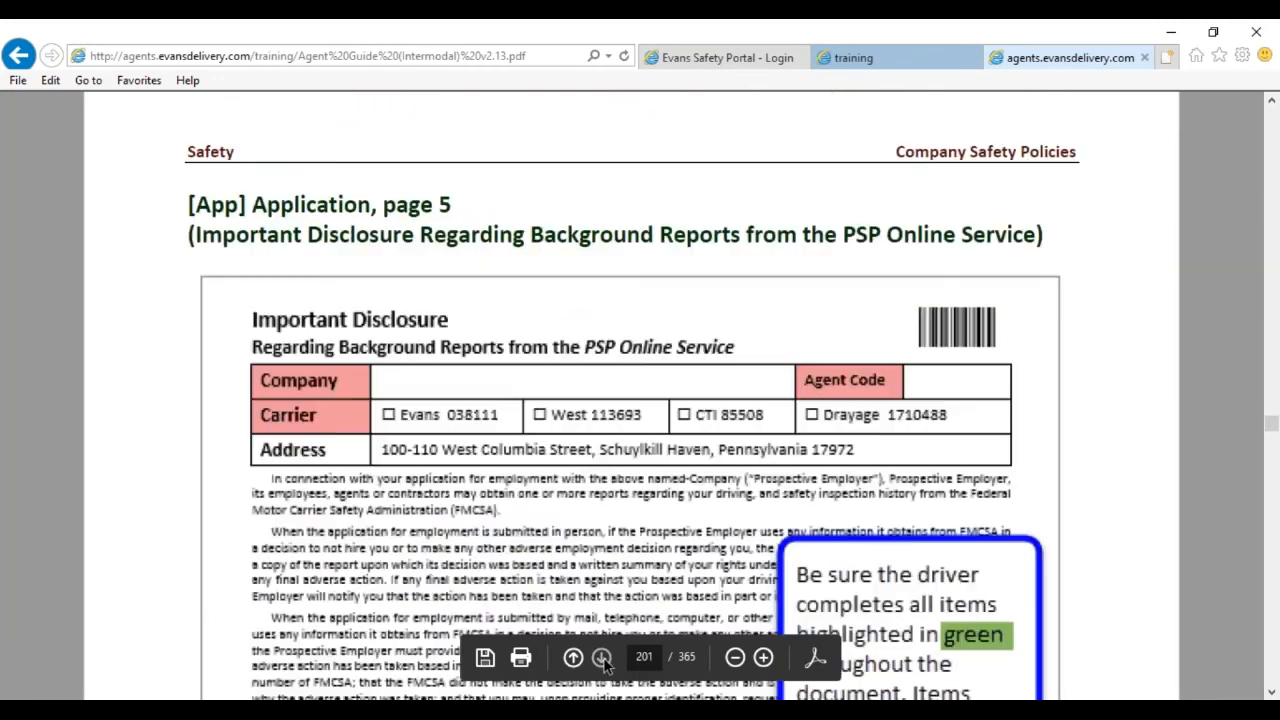
left_click(602, 659)
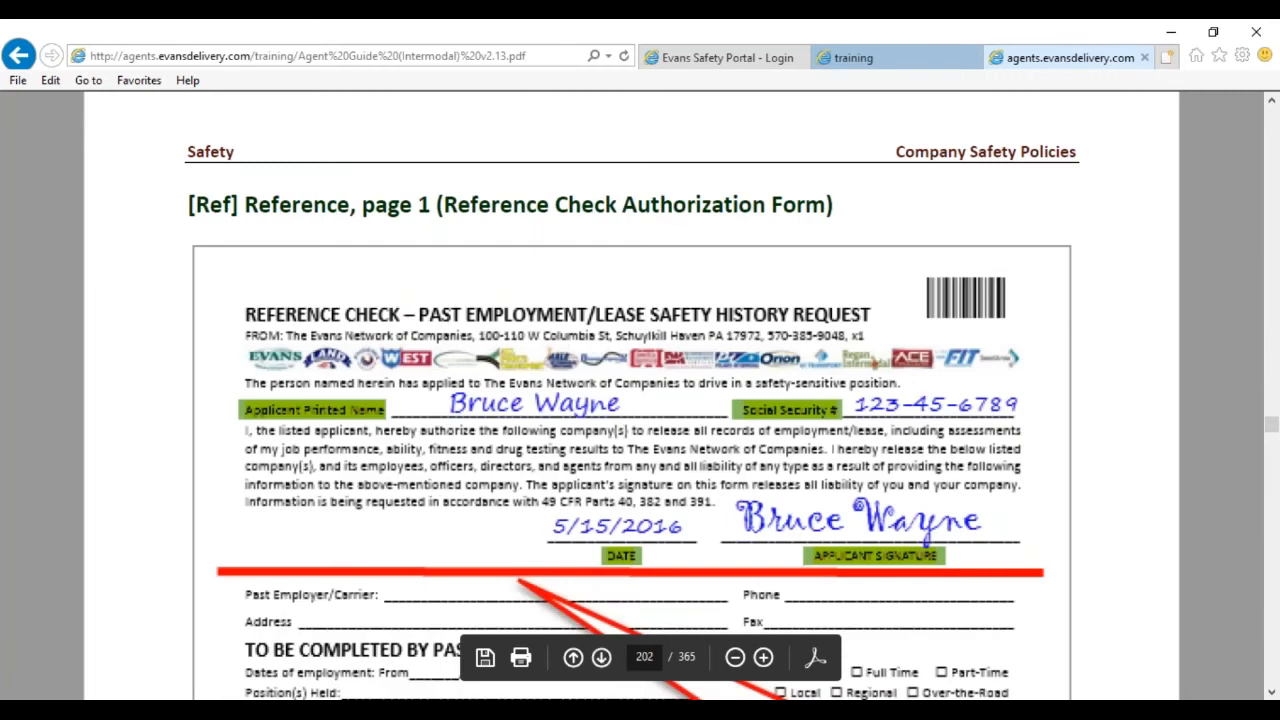
left_click(737, 58)
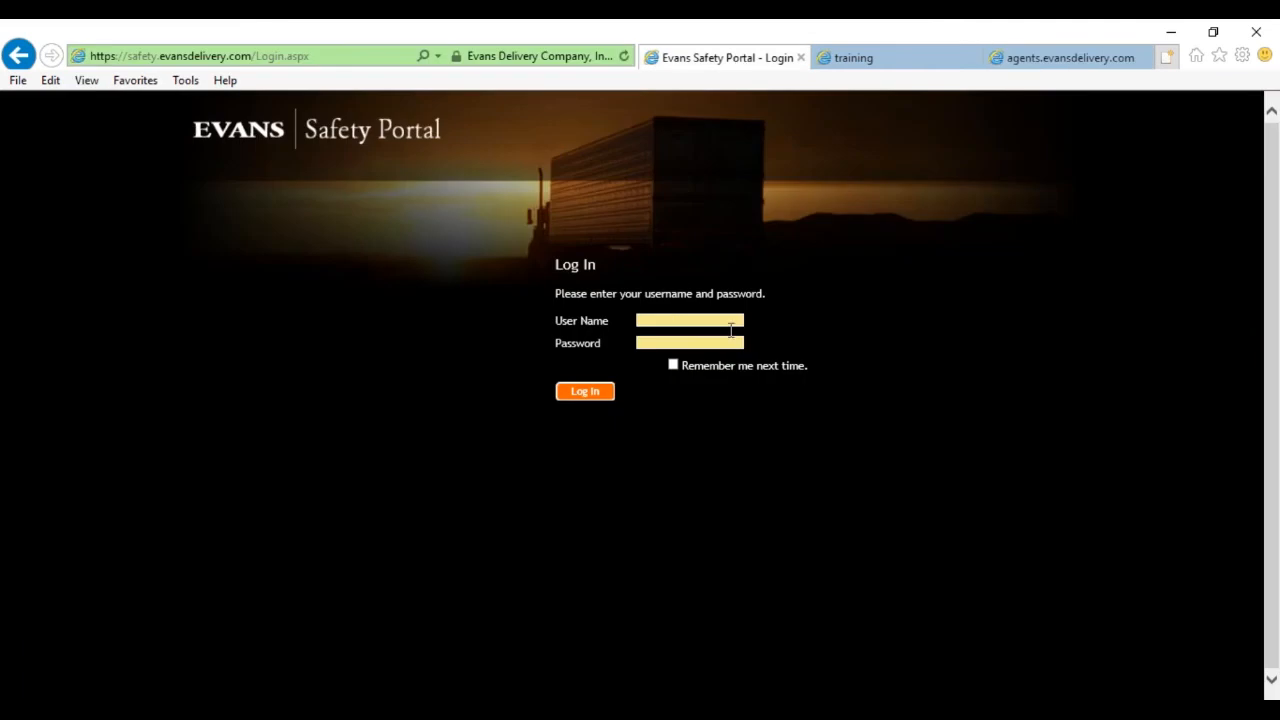
Log in to Evans Safety Portal with the demo user name and password.
scroll(780, 348, "up", 3)
left_click(657, 356)
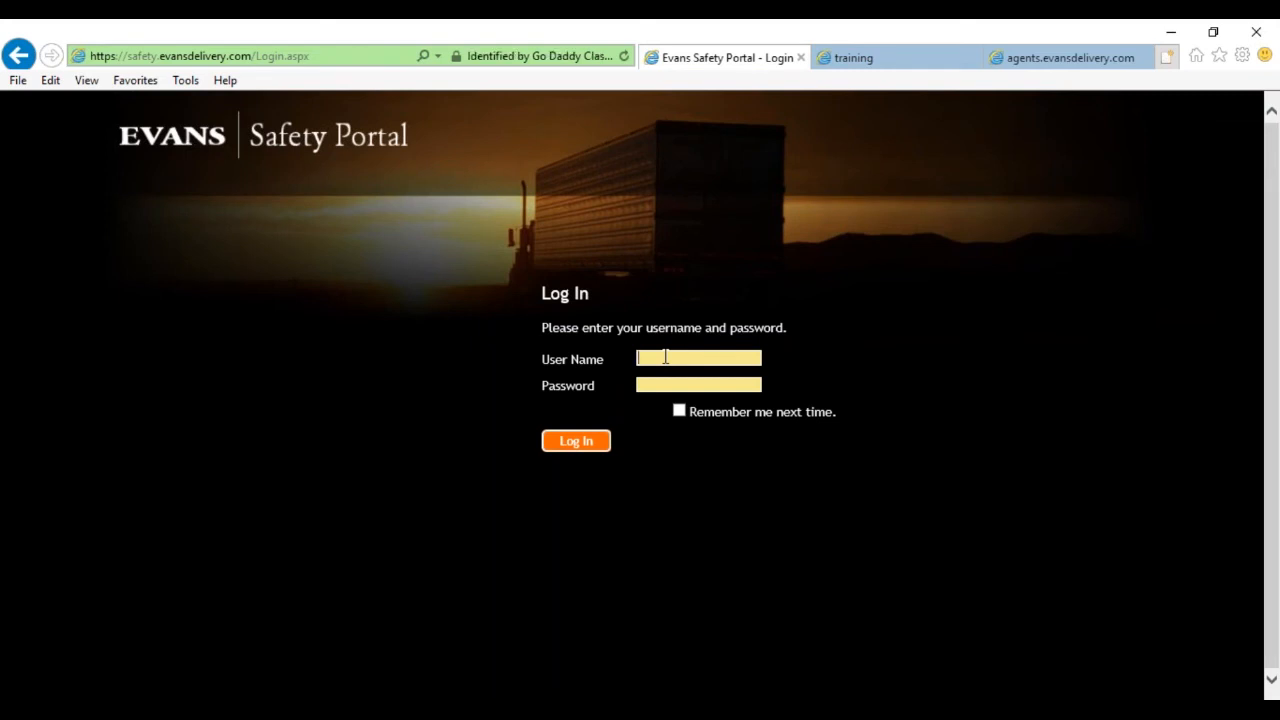
type("test")
key("Tab")
type("test")
key("Return")
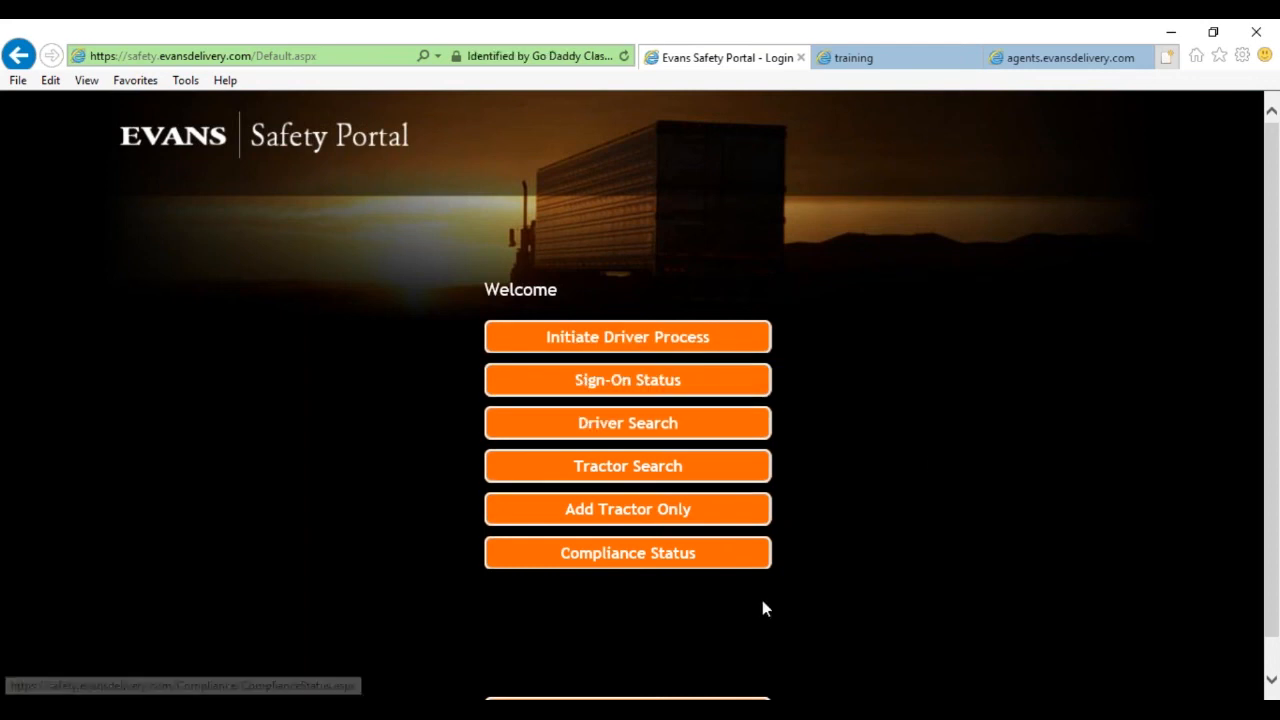
scroll(930, 463, "down", 1)
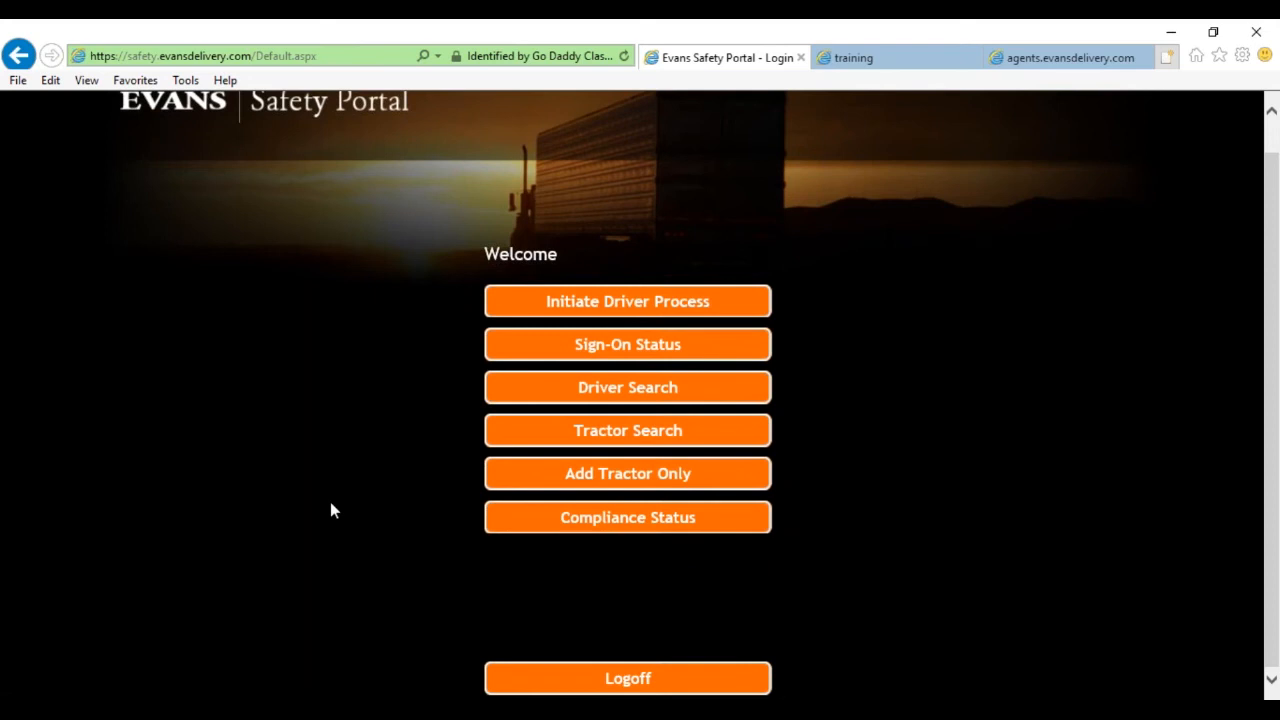
scroll(897, 405, "up", 1)
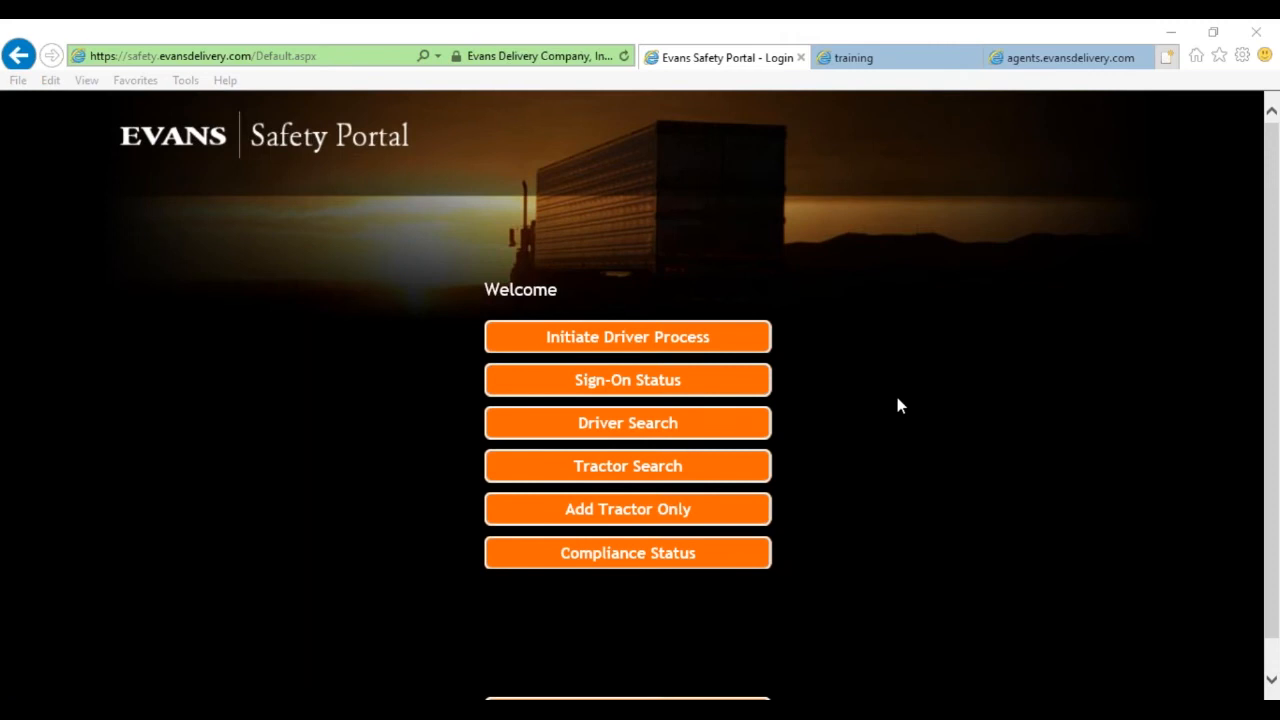
Initiate the driver process and submit the driver's Social Security Number.
left_click(727, 345)
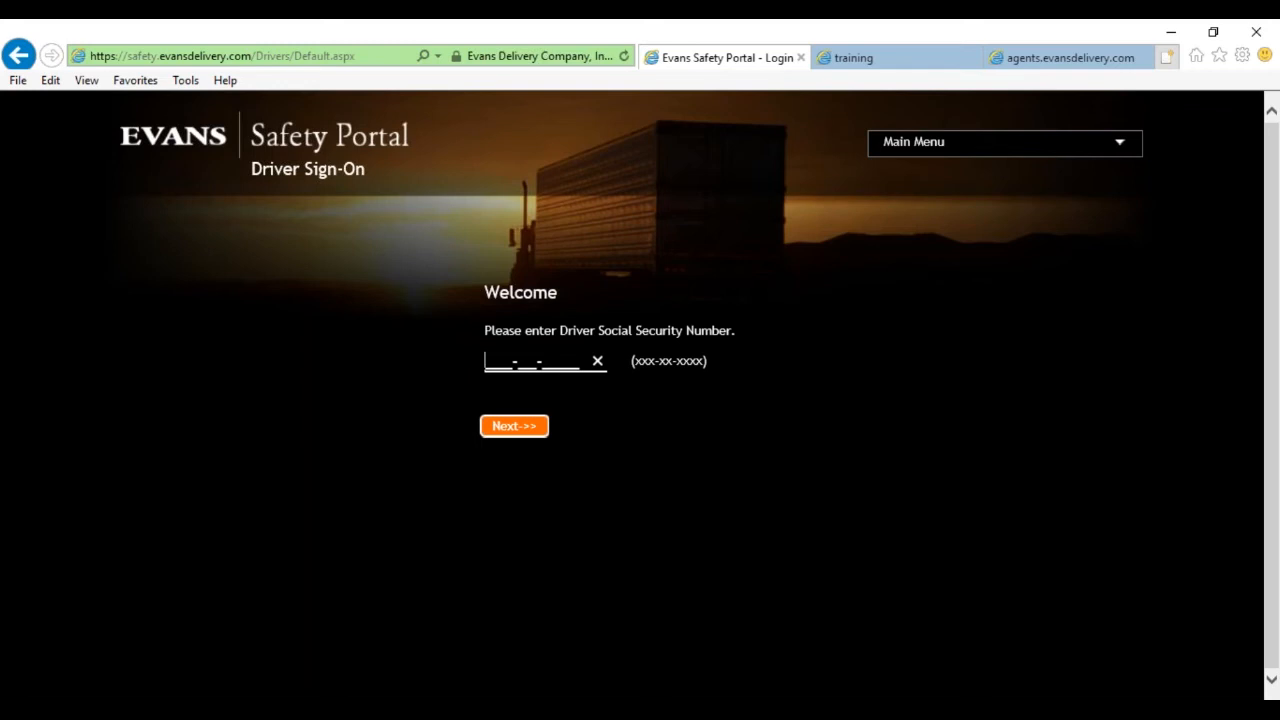
left_click(531, 429)
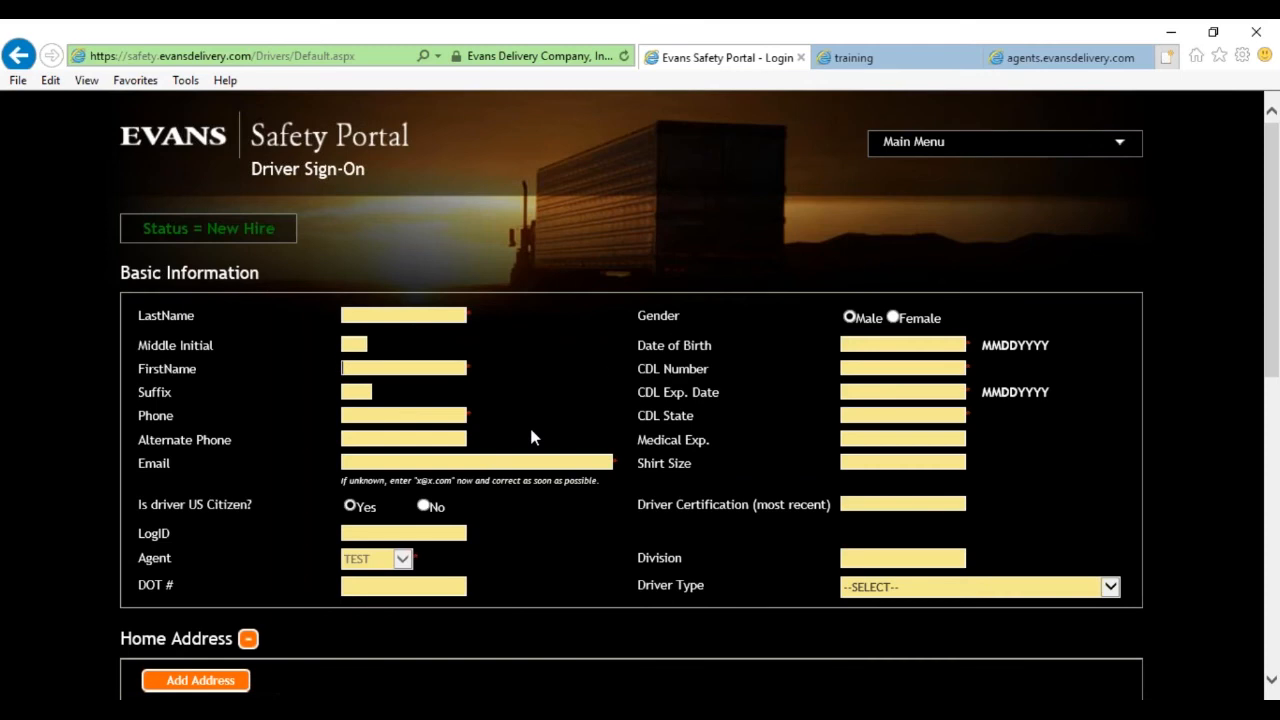
Enter the driver's last name and first name on the New Hire form.
key("Tab")
key("Tab")
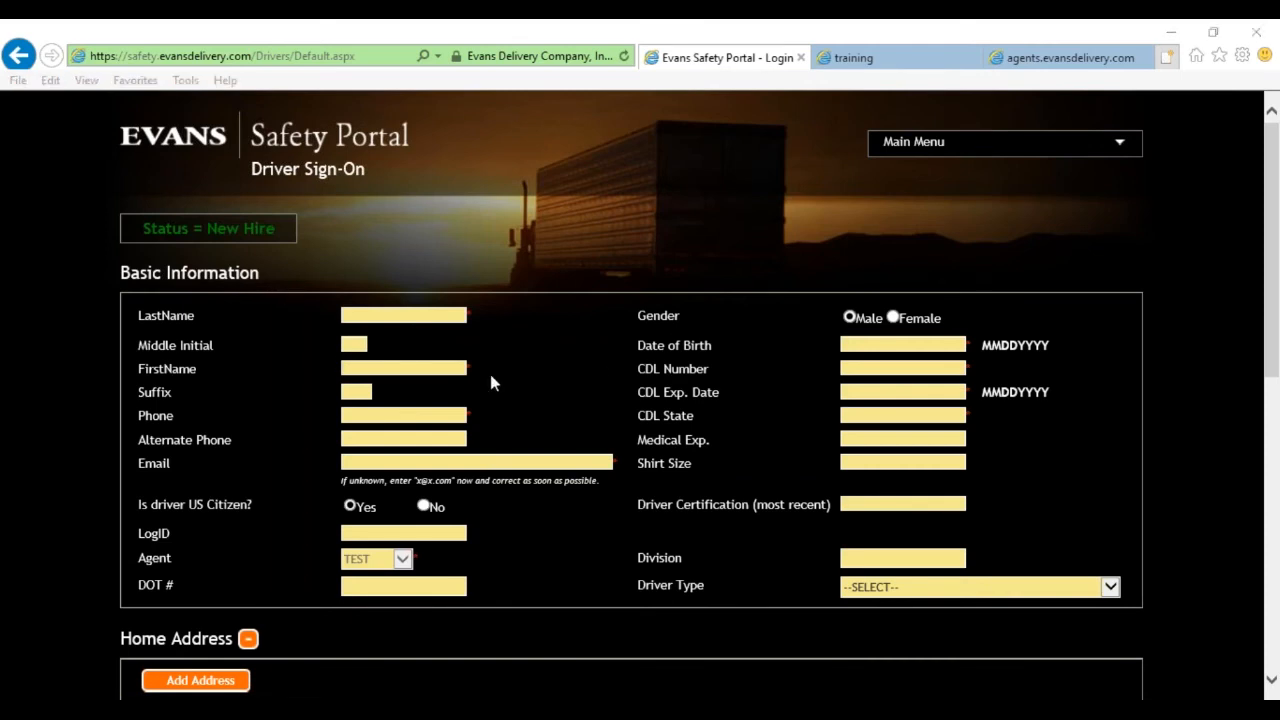
scroll(531, 414, "up", 2, "ctrl")
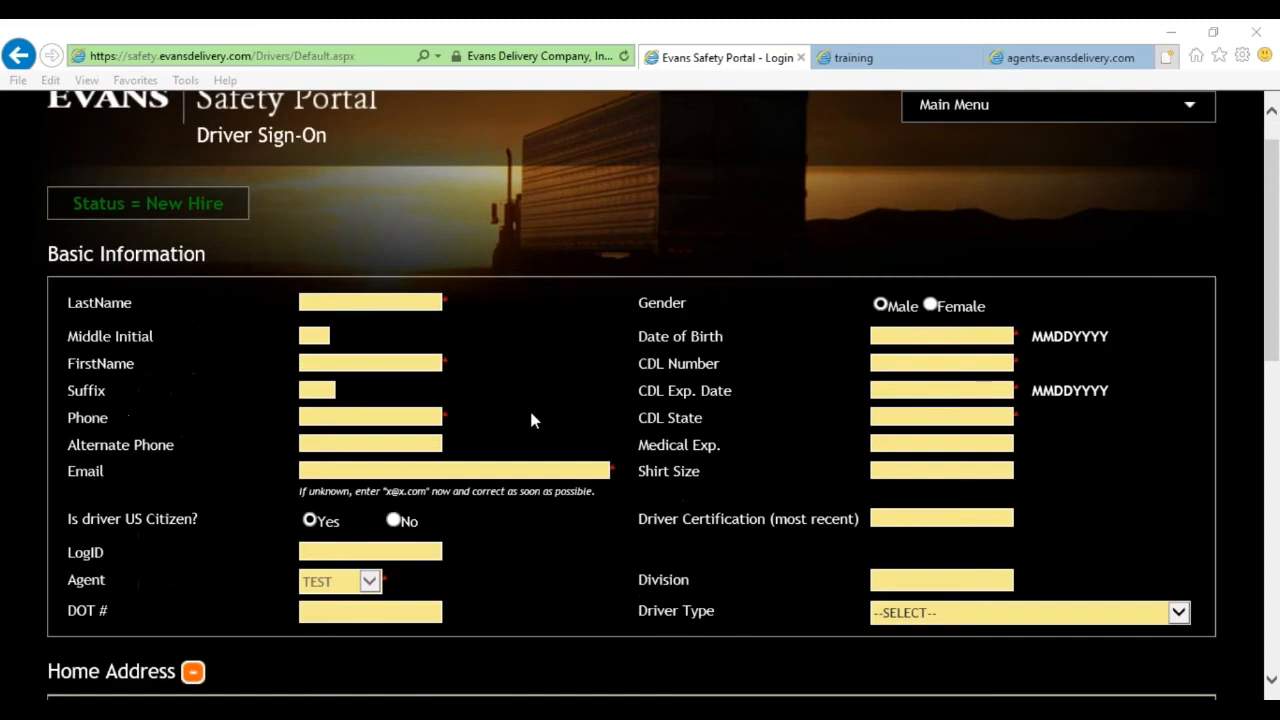
left_click(403, 302)
left_click(338, 303)
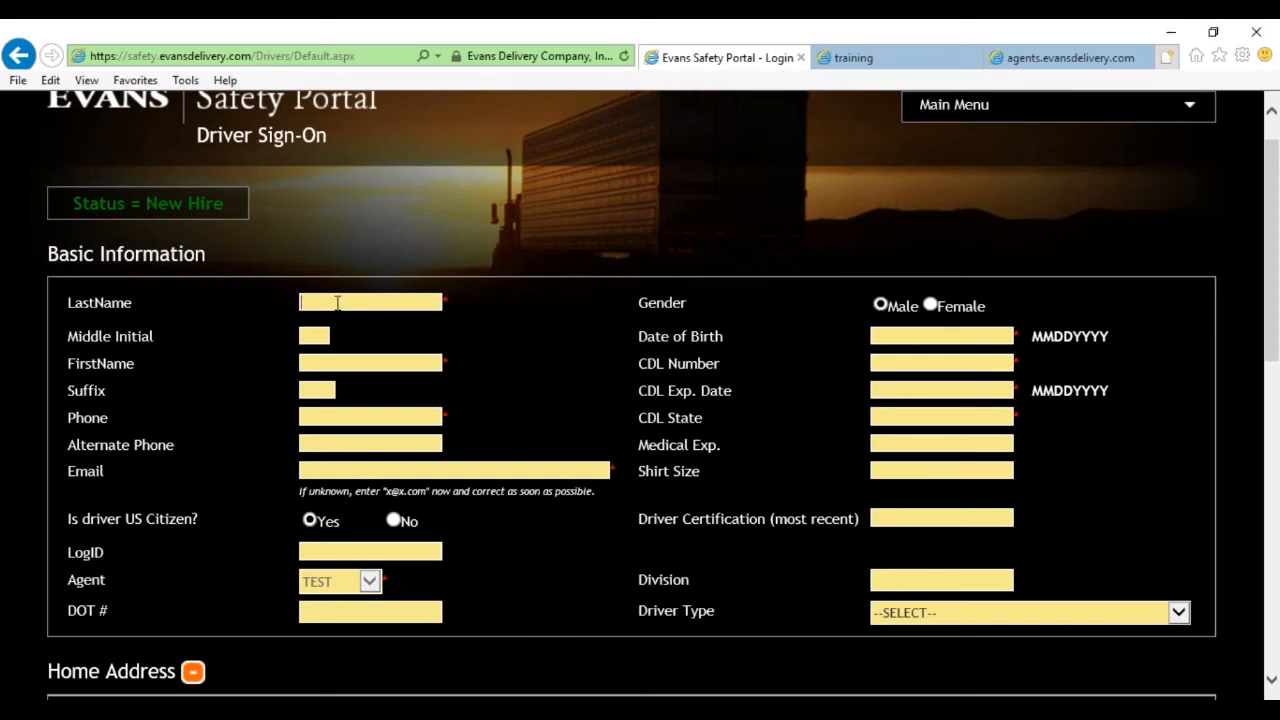
type("FLINSTONE")
key("Tab")
type("WILMA")
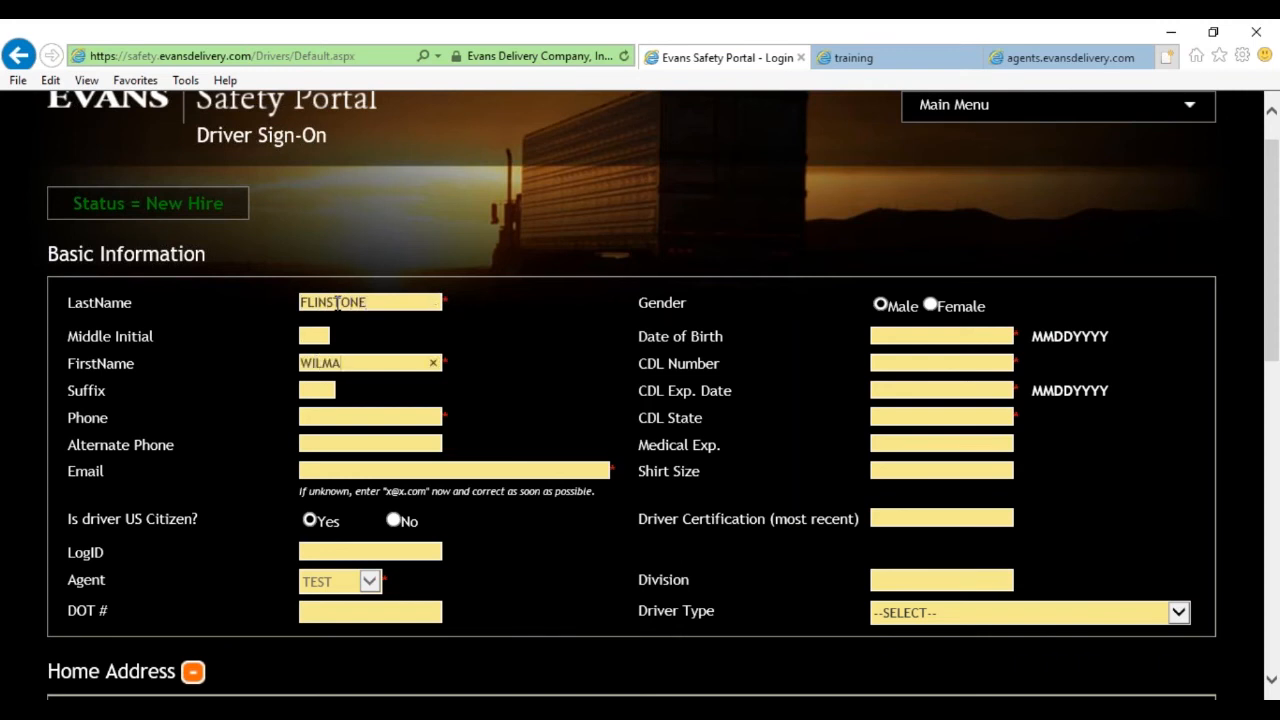
Fill in the driver's phone number and e-mail address.
key("Tab")
key("Tab")
type("555) 555-5555")
key("Tab")
key("Tab")
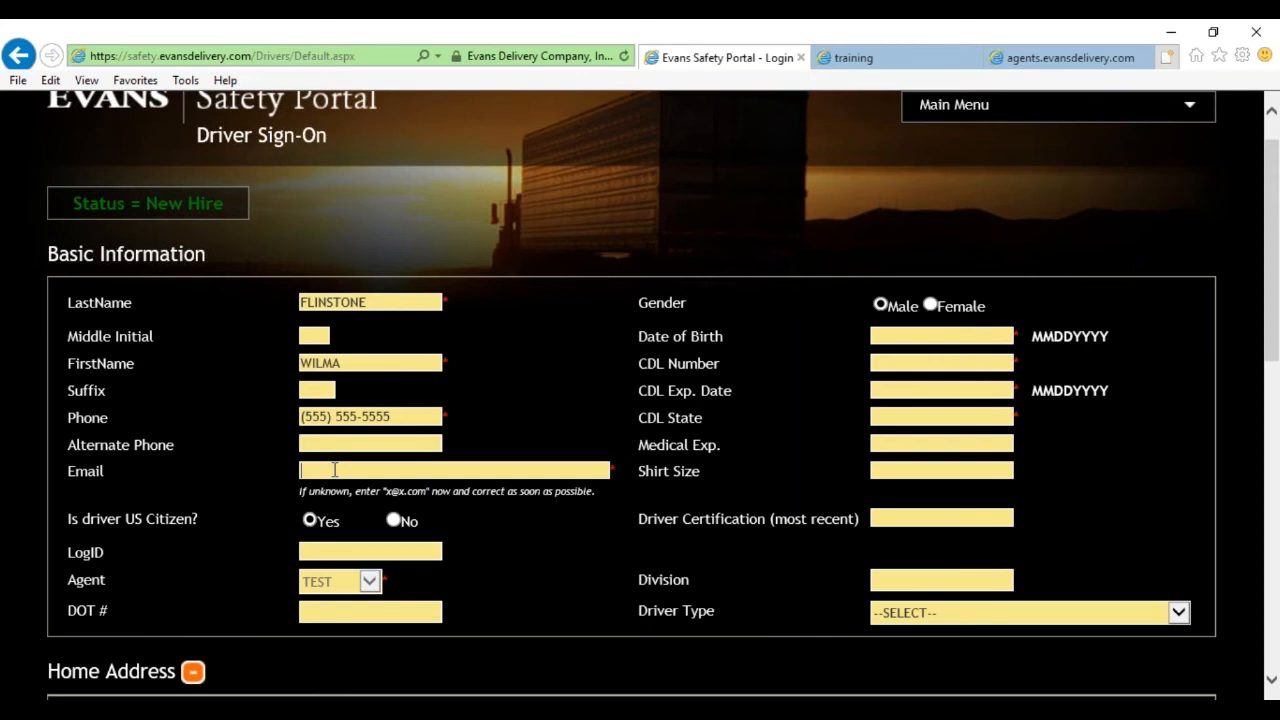
type("email@emaildomain.com")
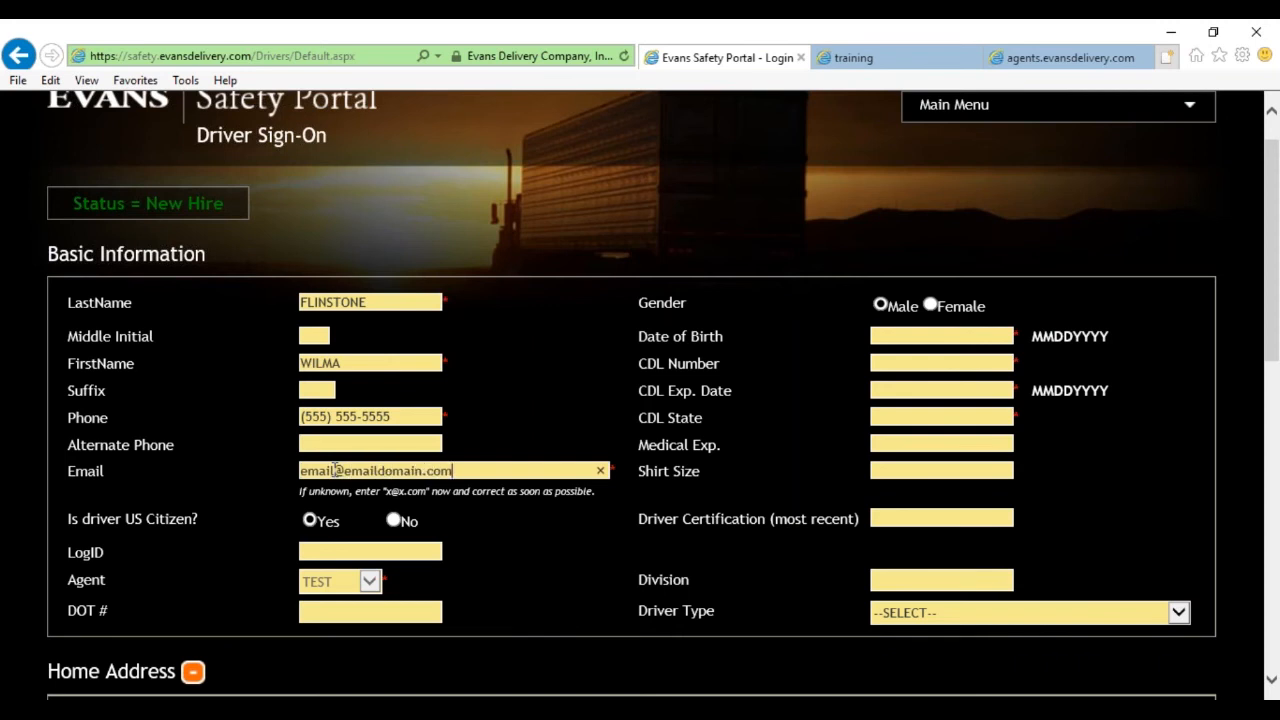
Mark the driver Female and enter the date of birth and CDL number.
left_click(931, 305)
left_click(935, 335)
type("01/01/197")
type("0")
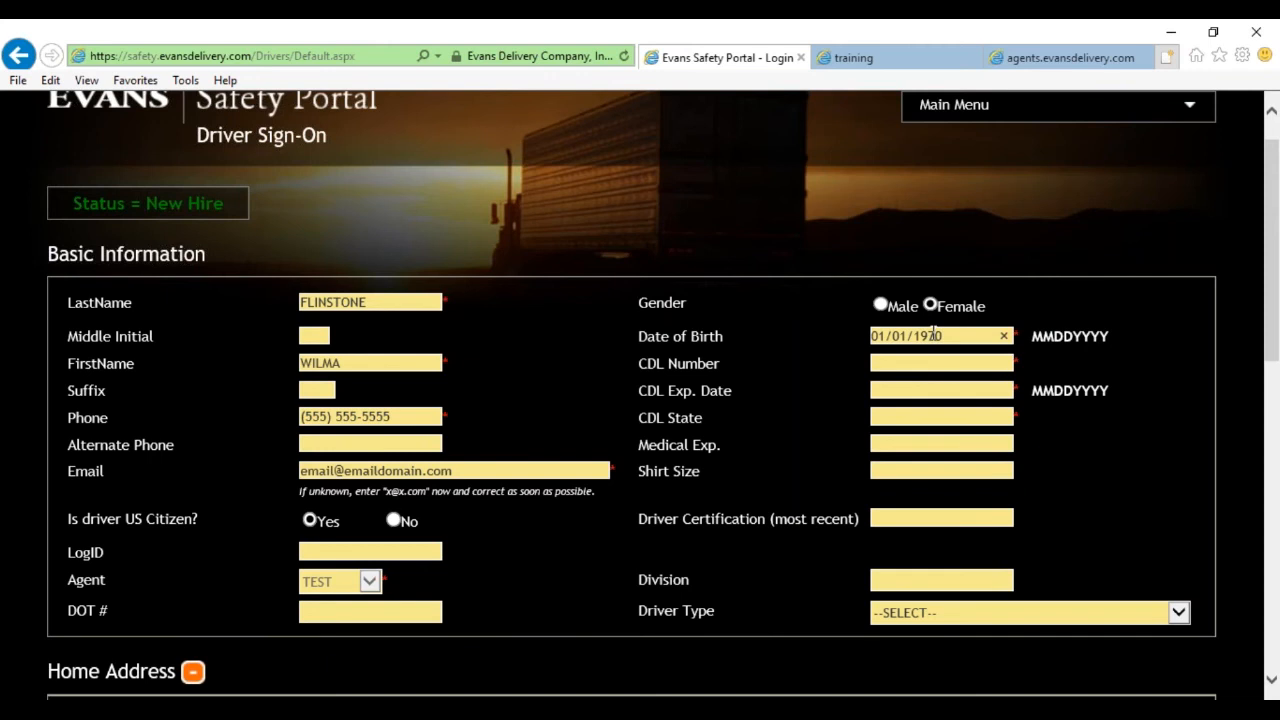
key("Tab")
type("1234567896")
Set CDL expiry date 01/01/2020 and CDL state PA.
left_click(968, 387)
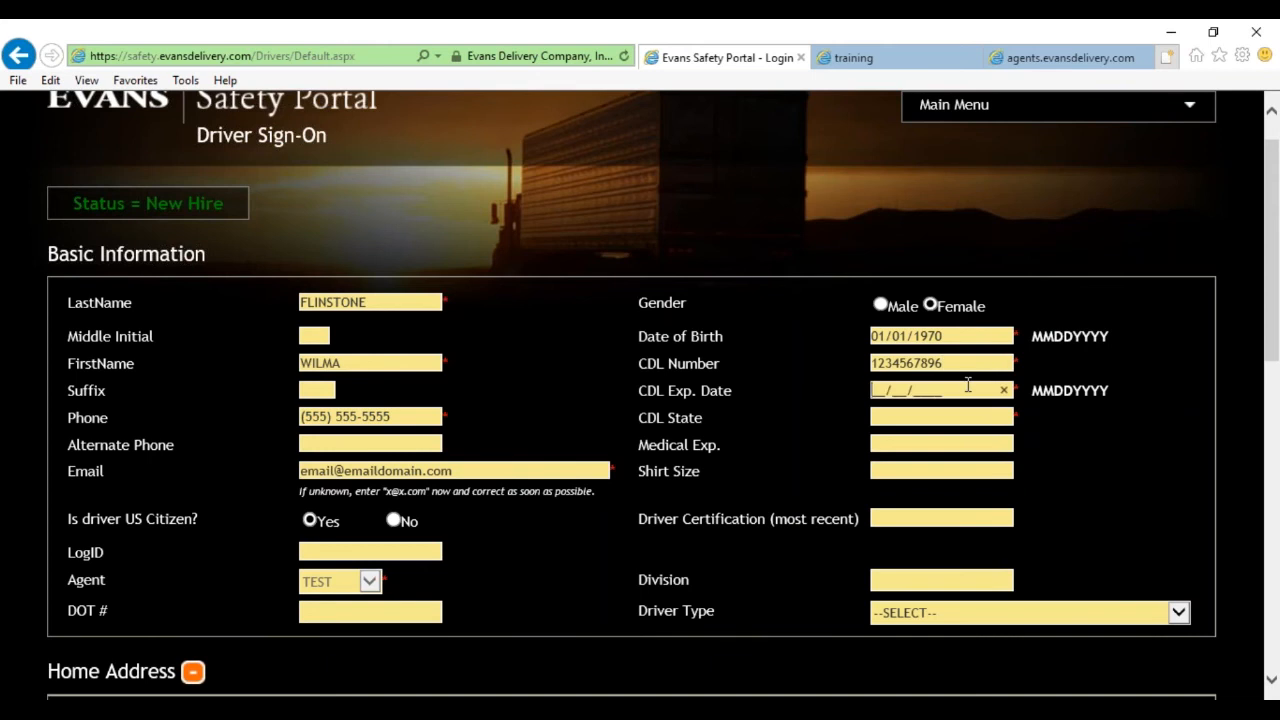
type("01/01/2020")
left_click(942, 416)
type("PA")
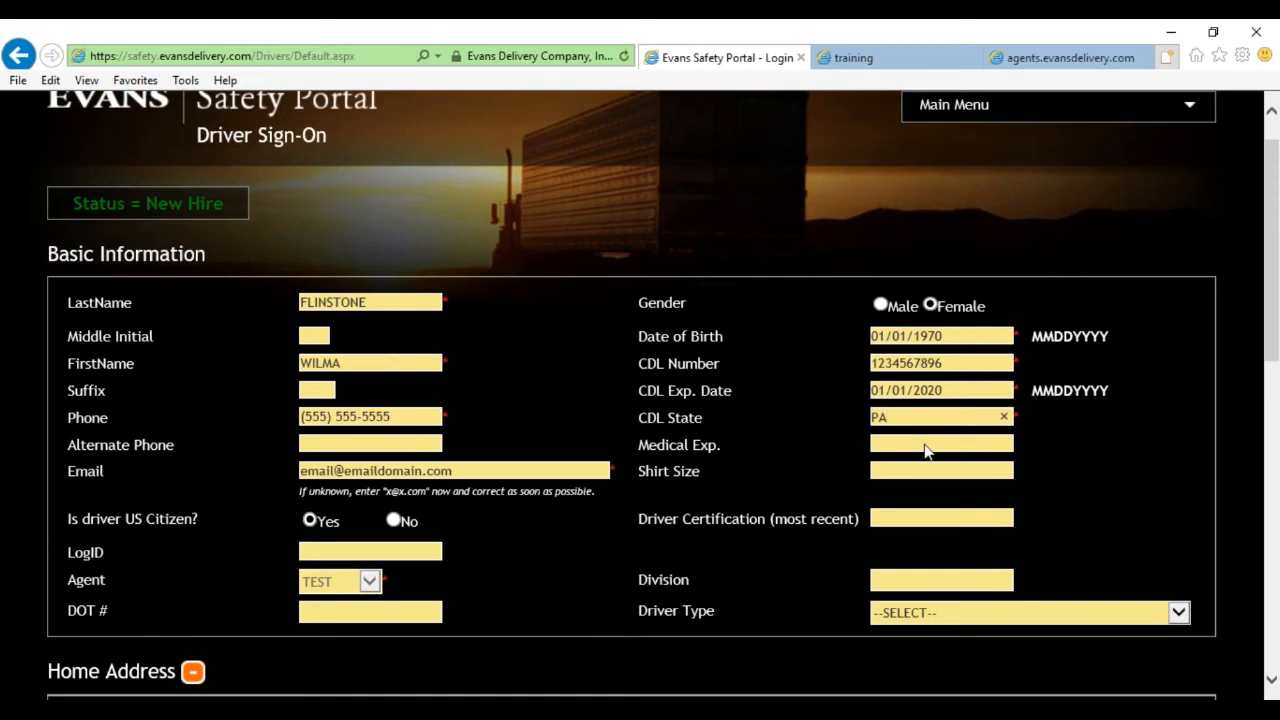
left_click(918, 448)
left_click(900, 470)
Scroll down to review the LogID, Agent, Division and DOT # fields.
scroll(478, 492, "down", 1)
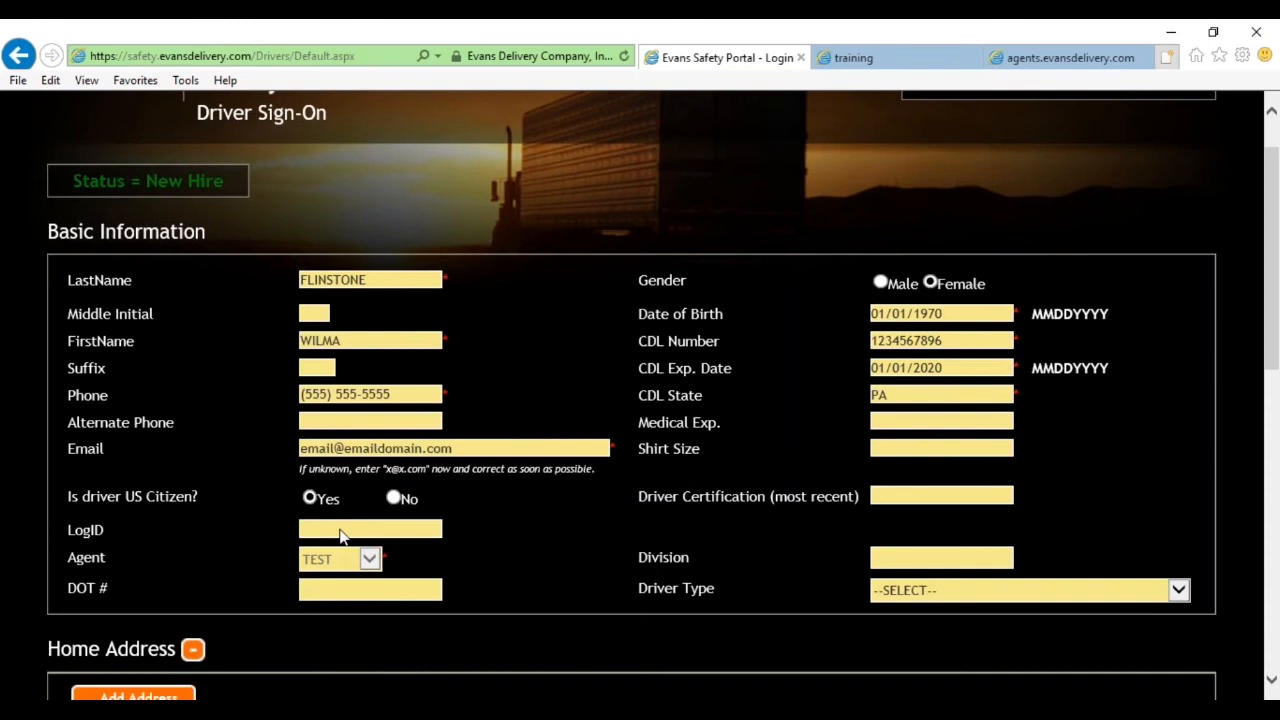
left_click_drag(84, 530, 331, 594)
left_click(333, 594)
scroll(560, 543, "up", 1)
scroll(616, 519, "down", 2)
scroll(620, 529, "up", 1)
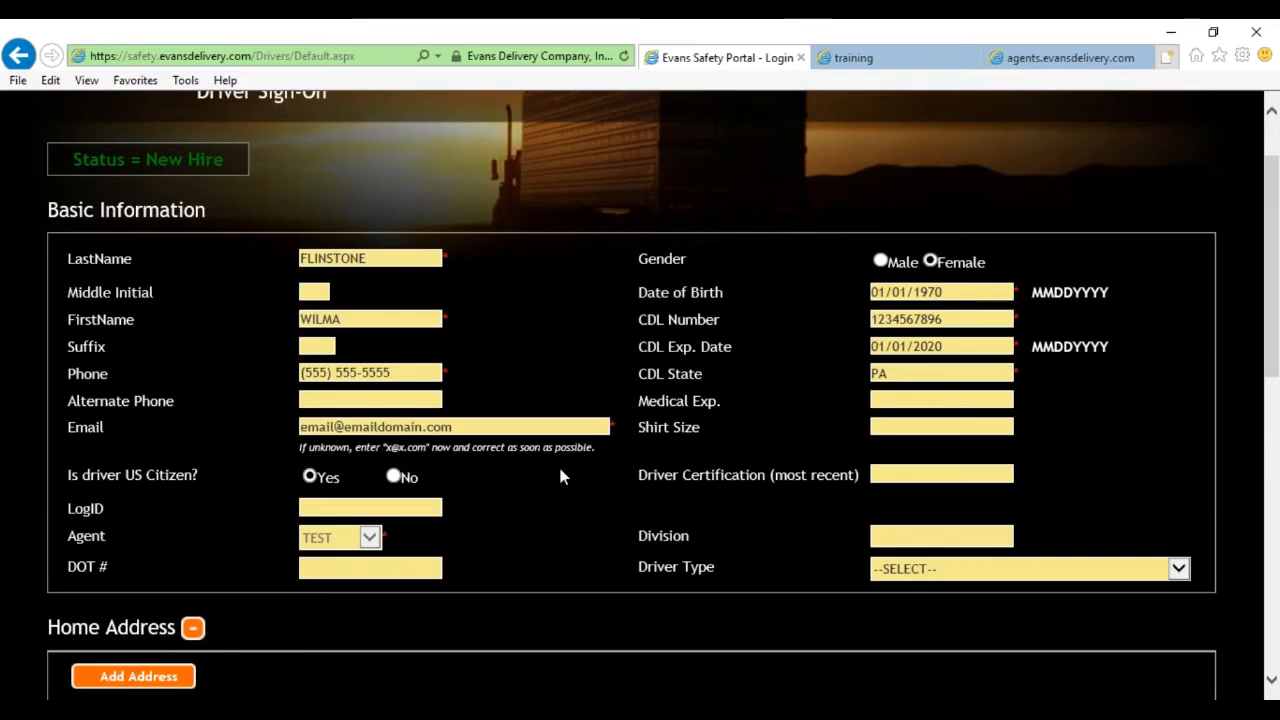
scroll(558, 477, "down", 3)
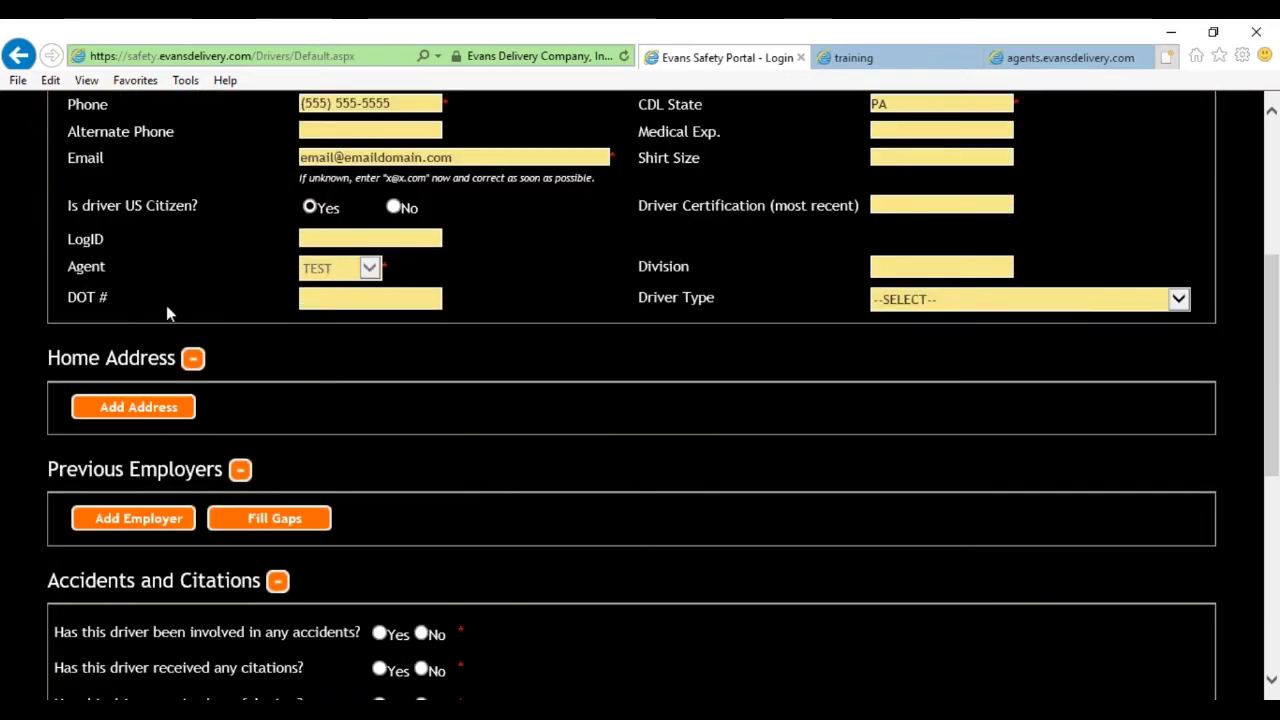
Add the driver's street address, city, state PA and zip as a Home Address.
left_click(163, 410)
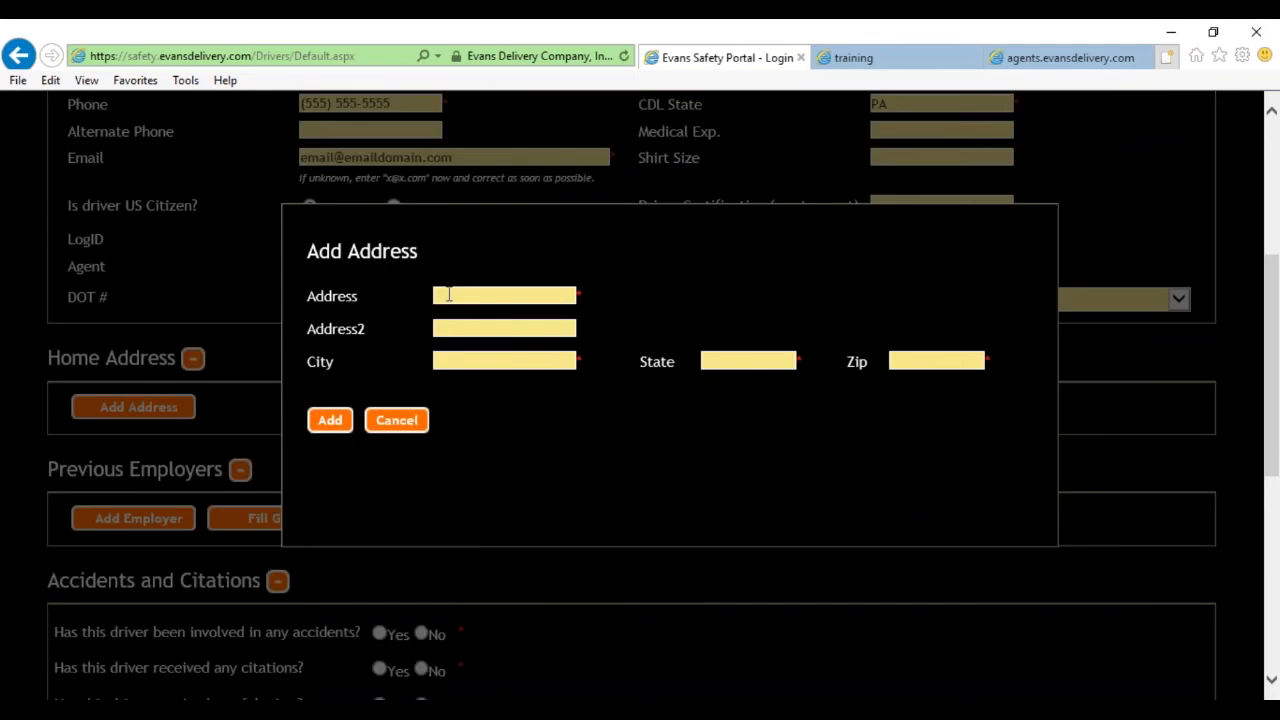
left_click(449, 294)
type("100-110")
key("Tab")
left_click(486, 295)
type("WEST CO")
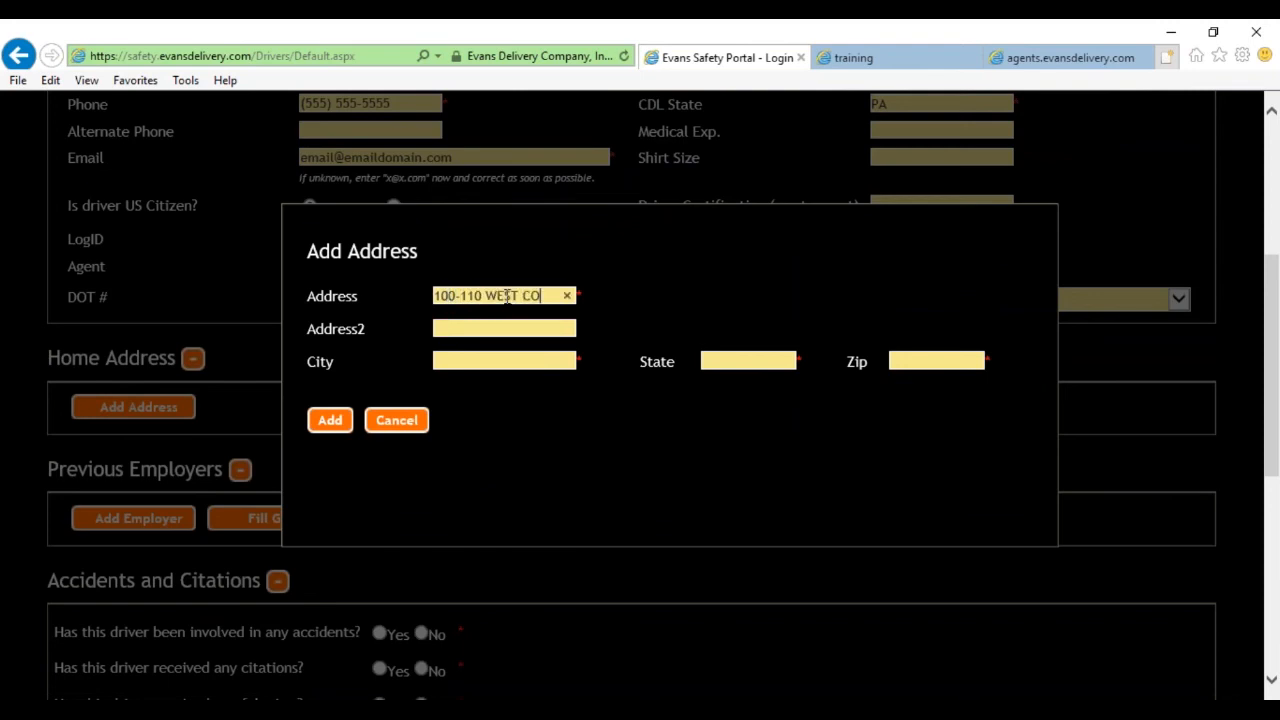
type("LUMBIA ST")
key("Tab")
key("Tab")
type("SCHUY")
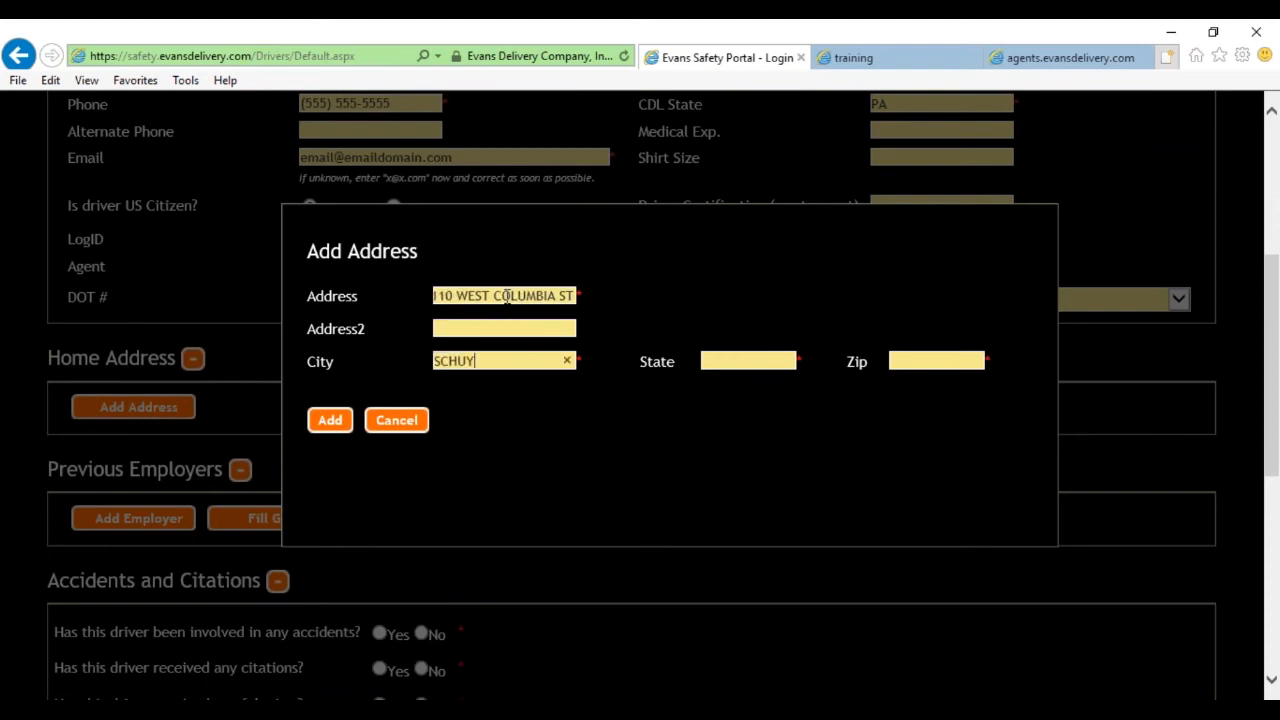
type("LKILL HAVEN")
key("Tab")
type("PA")
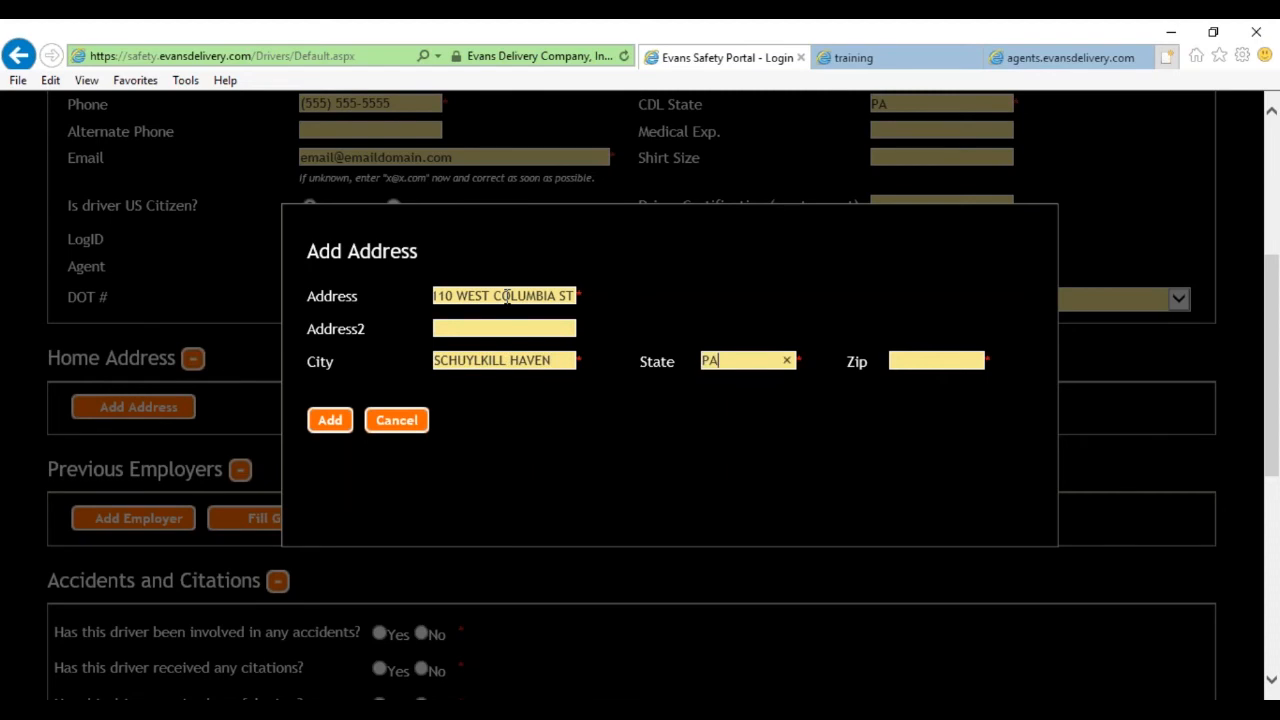
key("Tab")
type("17972")
left_click(330, 421)
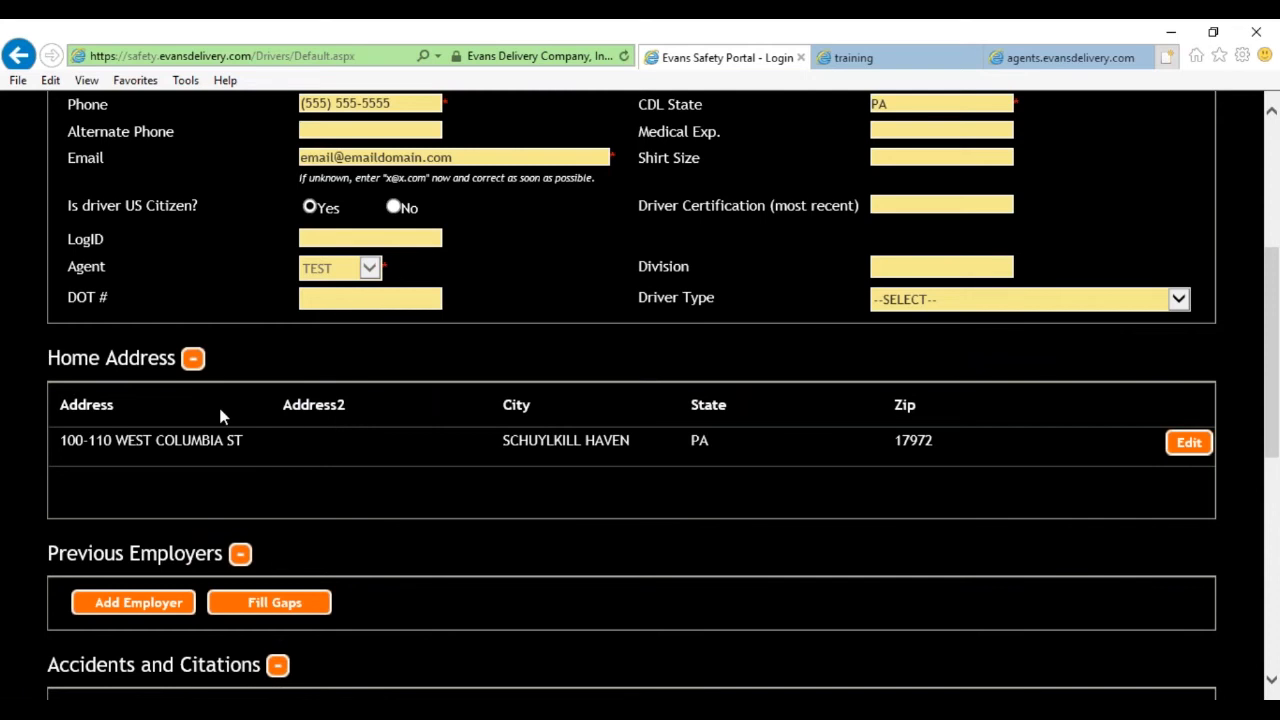
Scroll to Previous Employers and open the Add Employer company list.
scroll(274, 463, "down", 3)
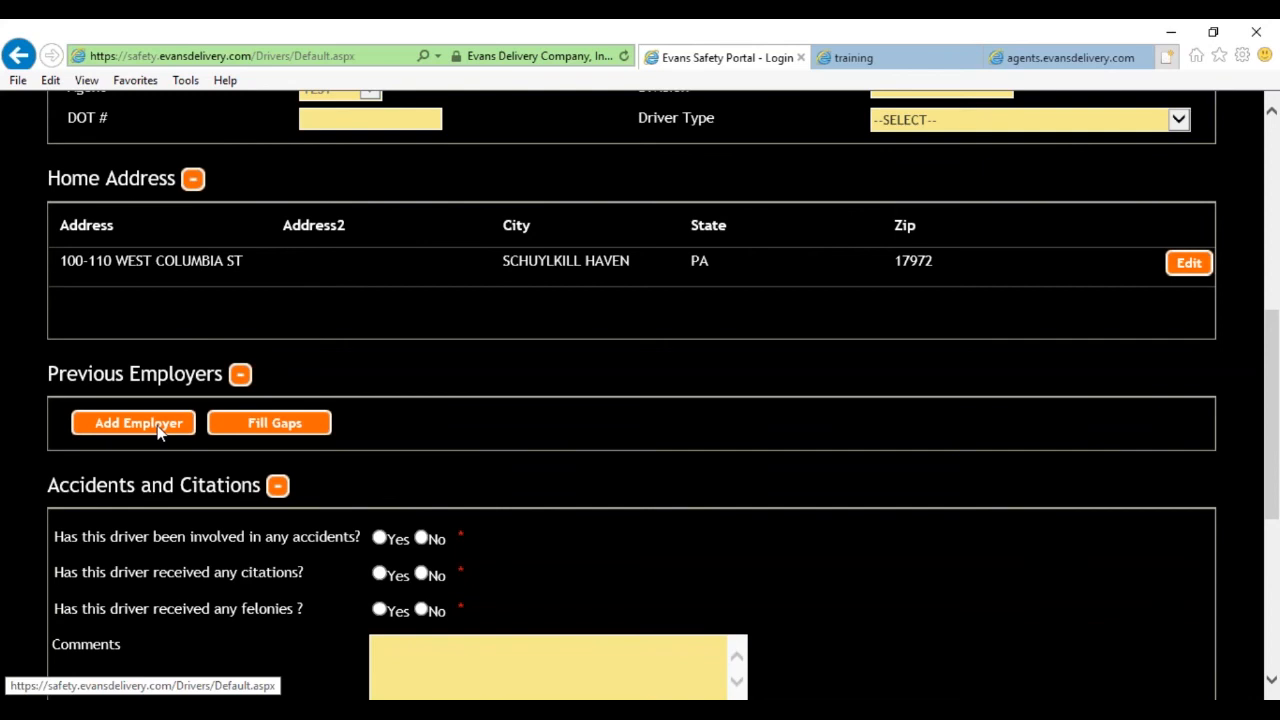
left_click(165, 428)
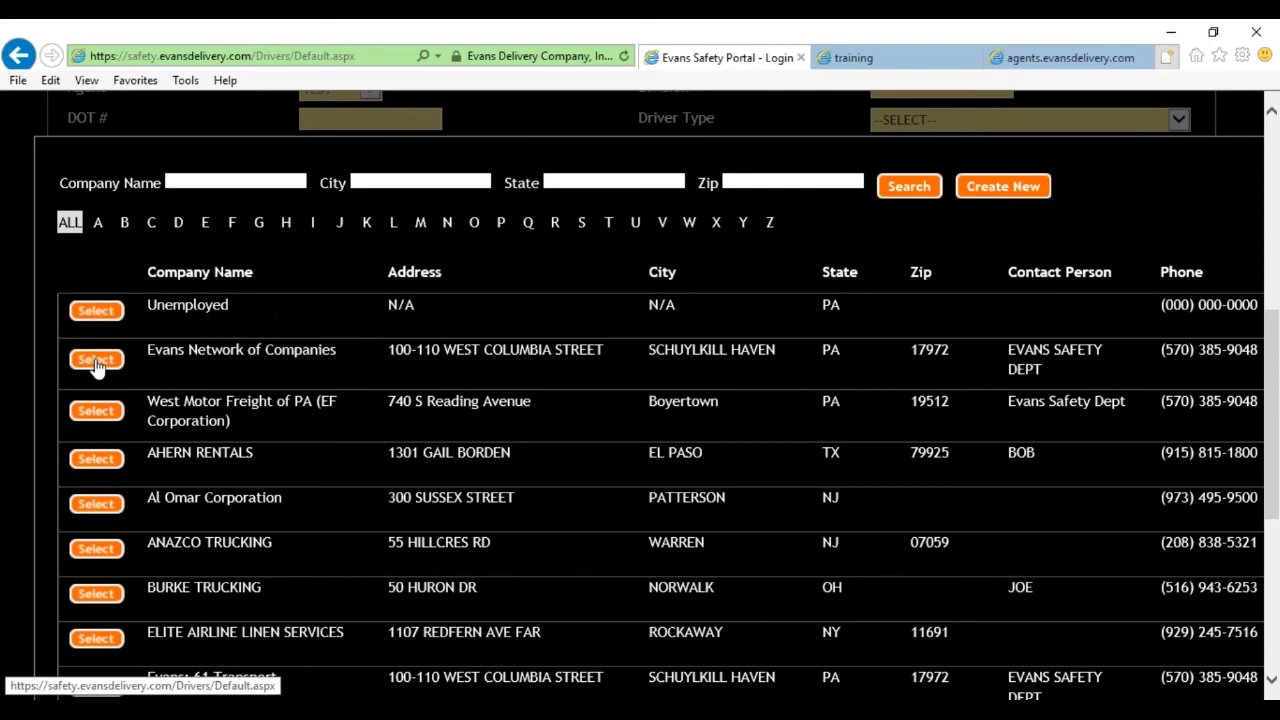
Filter companies by E and search the company name EVANS, paging through results.
left_click(205, 228)
scroll(226, 200, "down", 3)
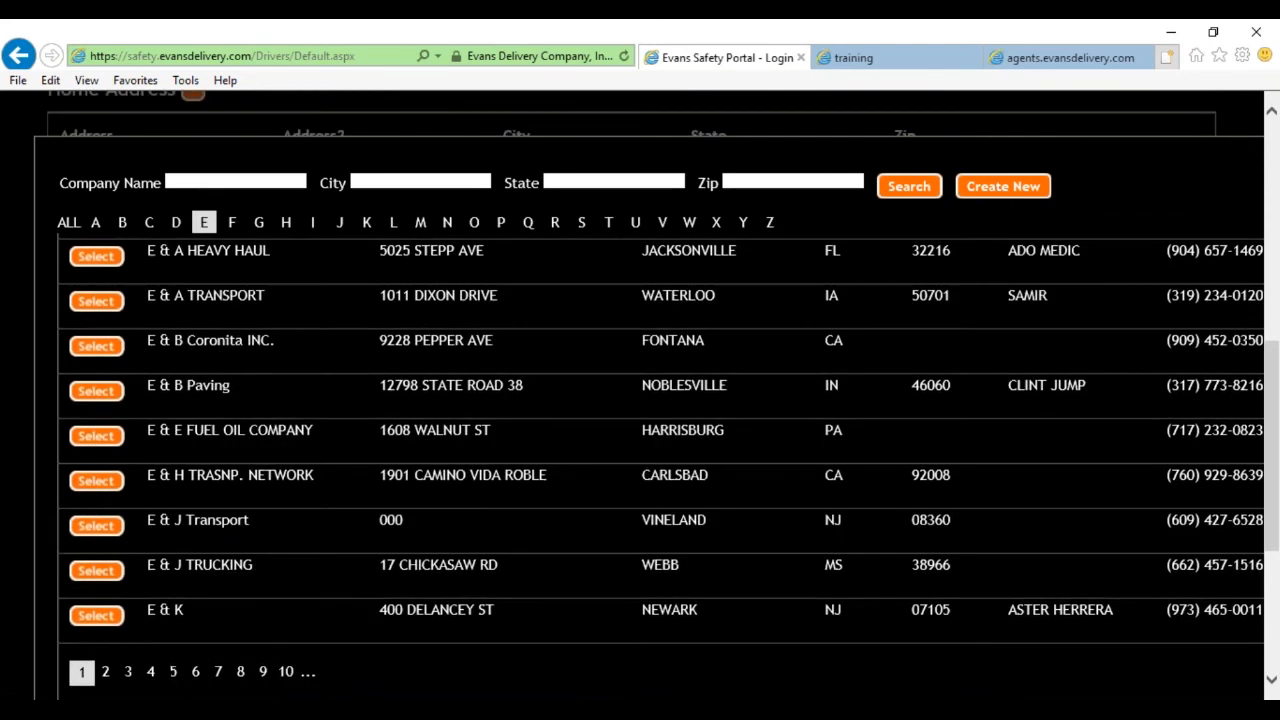
scroll(226, 200, "up", 6)
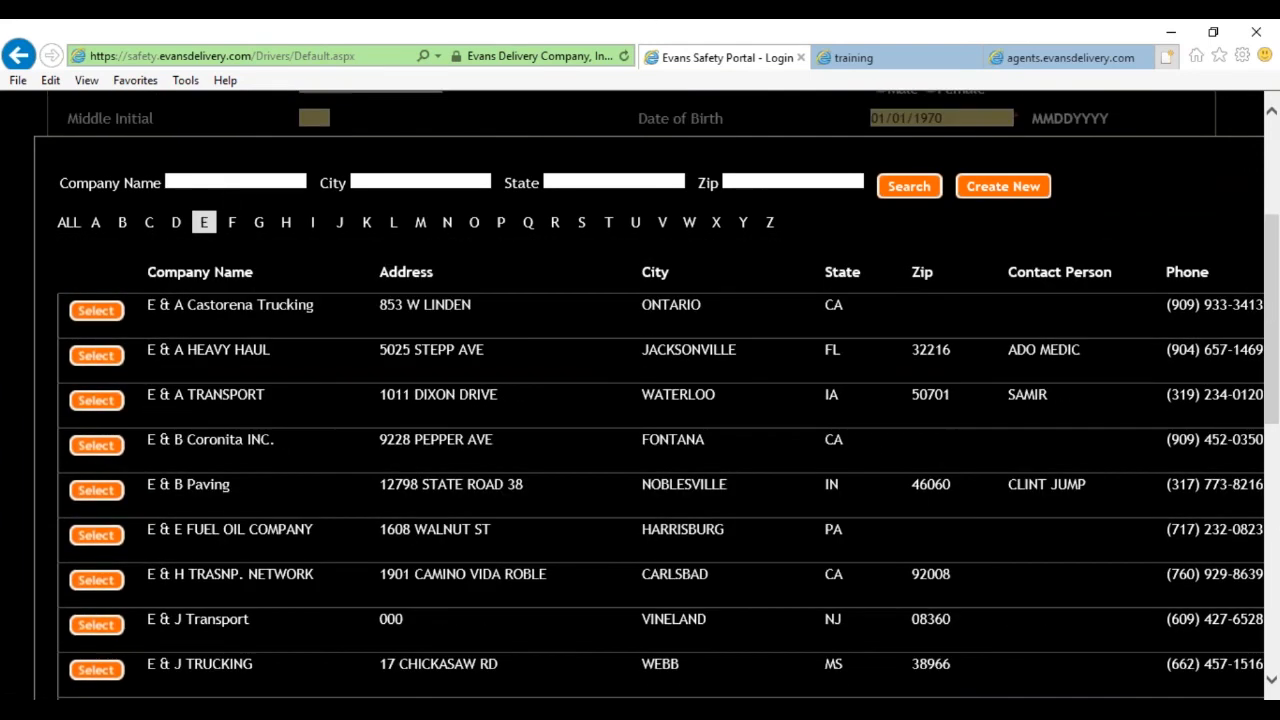
type("eVANS")
key("BackSpace")
key("BackSpace")
key("BackSpace")
key("BackSpace")
key("BackSpace")
type("EVANS")
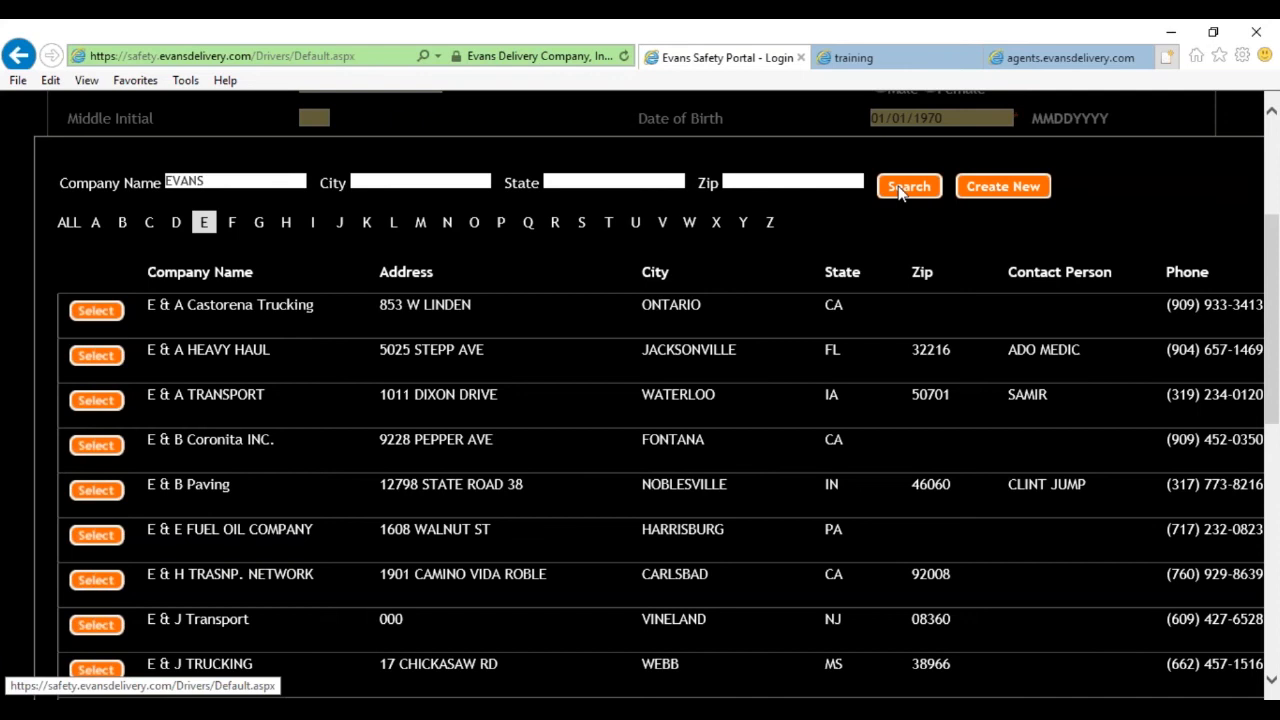
left_click(900, 190)
scroll(543, 443, "down", 2)
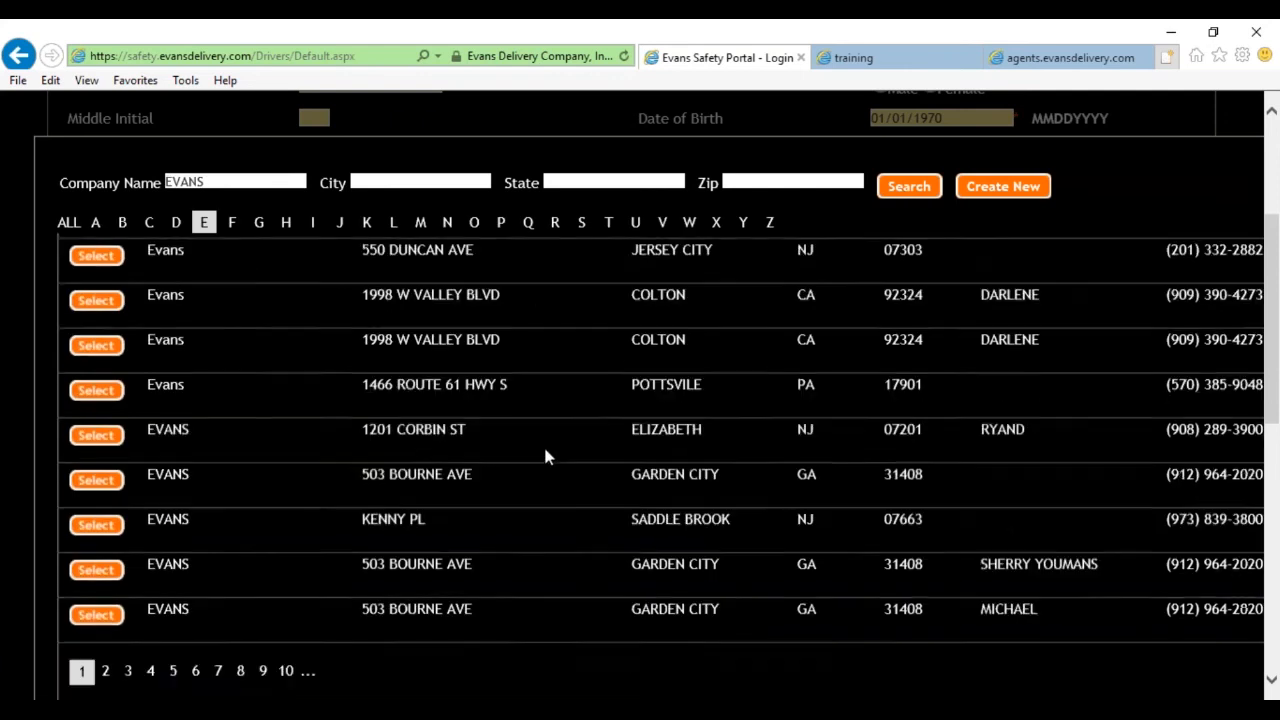
left_click(107, 672)
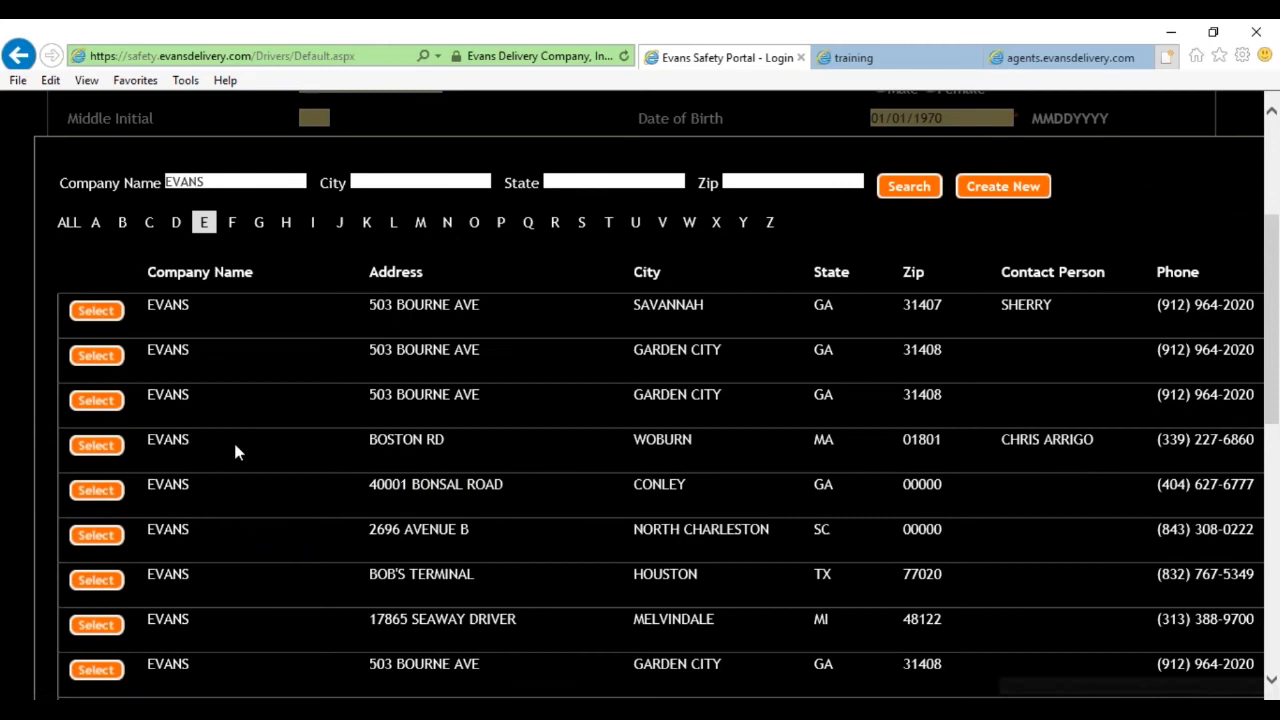
Narrow the search to EVANS NETWORK and select Evans Network Of Companies.
left_click(219, 181)
type("NET")
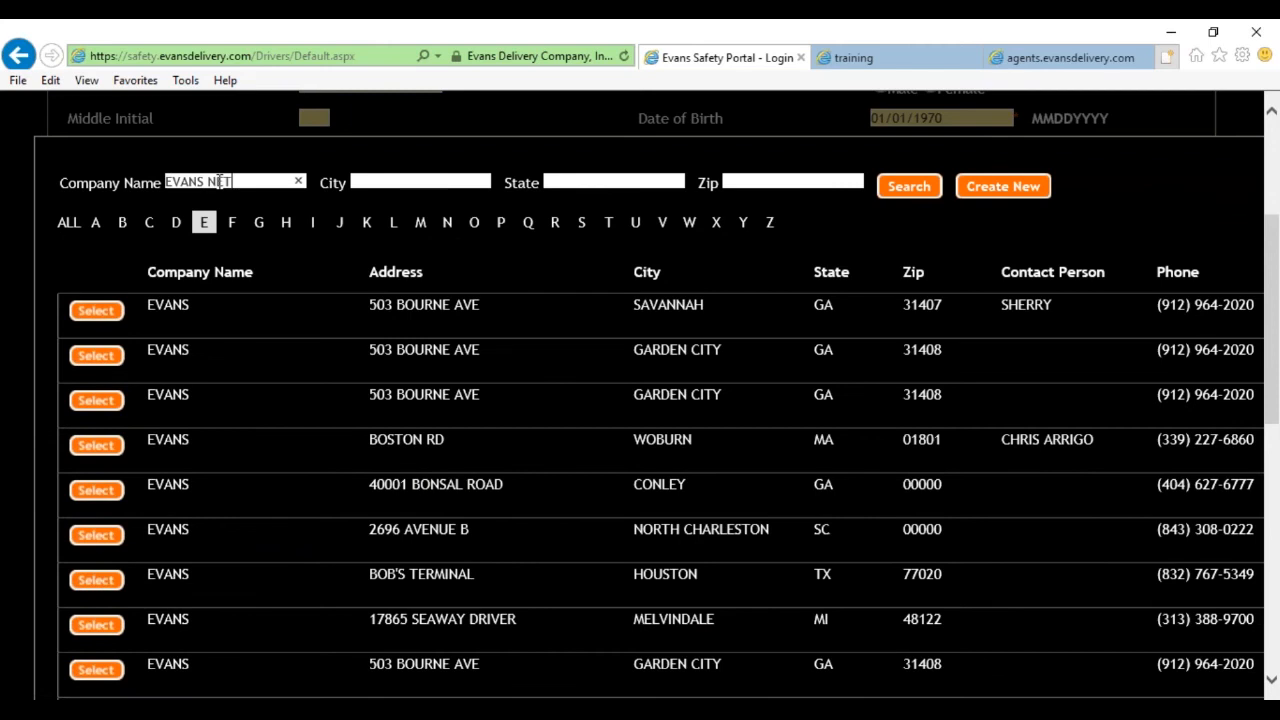
type("WORK")
left_click(908, 188)
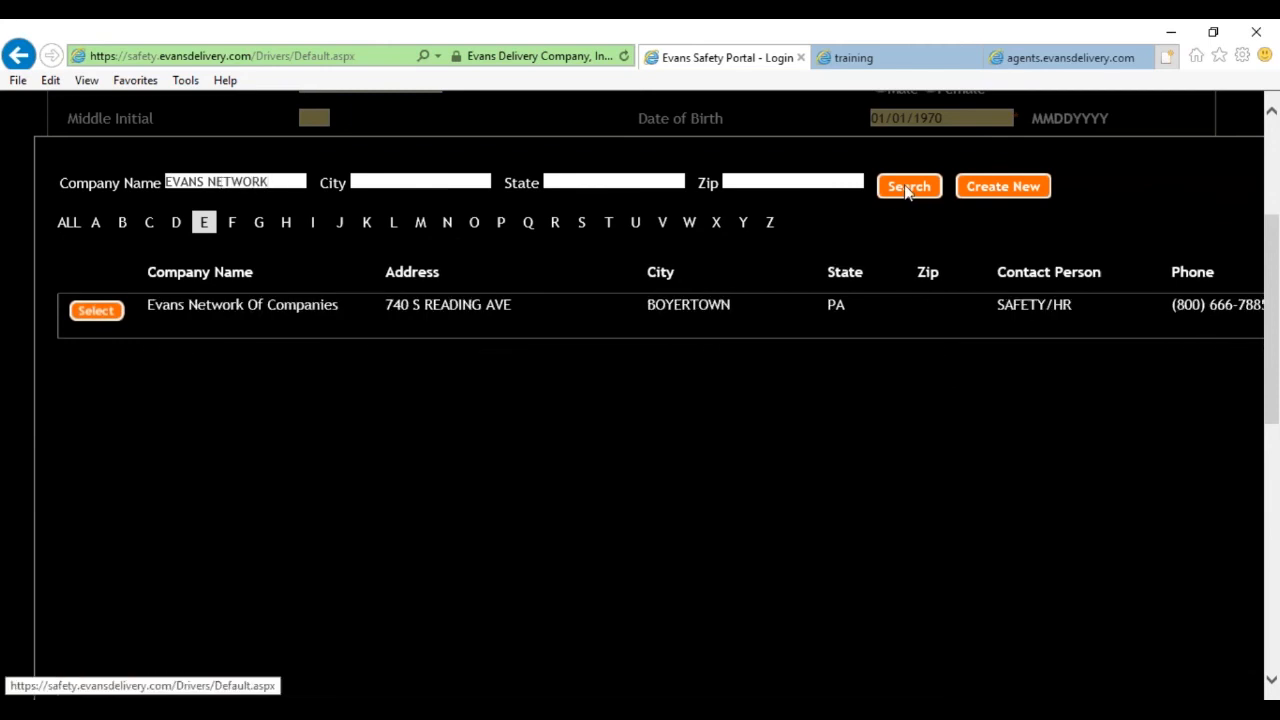
left_click(93, 312)
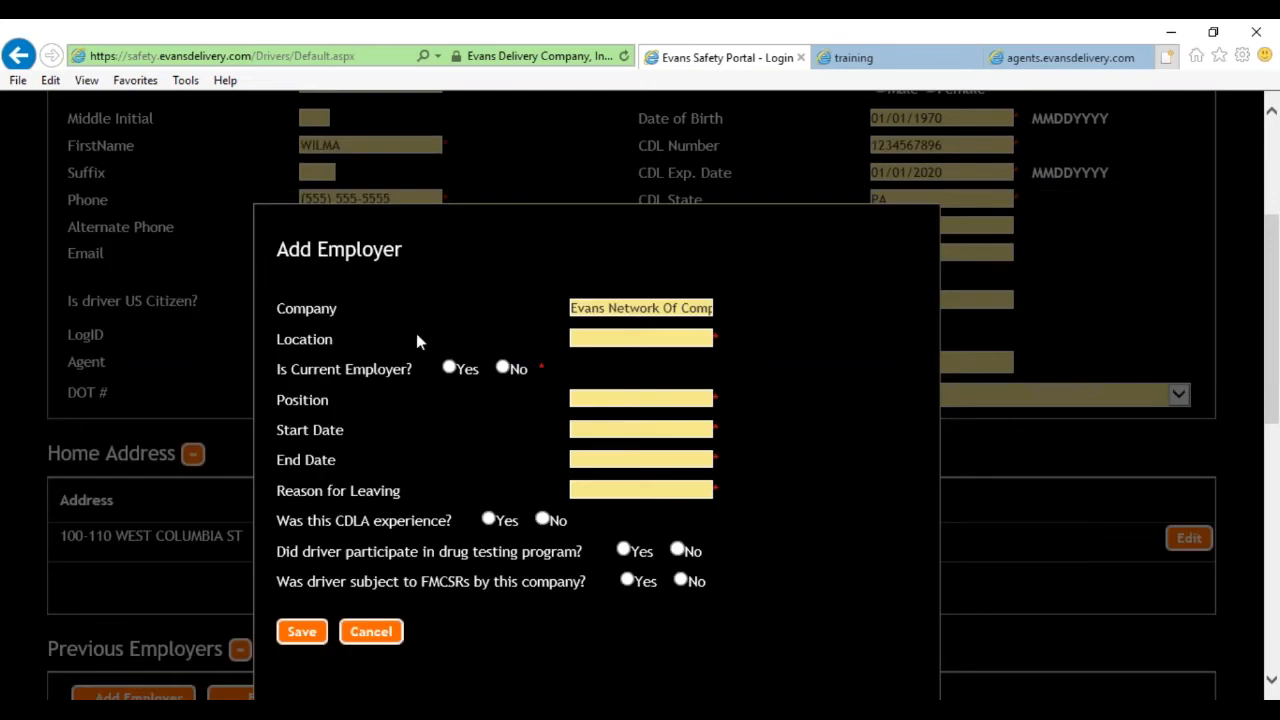
Enter location SCHUYLKILL HAVEN, current employer Yes, position DRIVER, start date 03/2011.
left_click(583, 341)
type("SCHUYLKILL HAVEN")
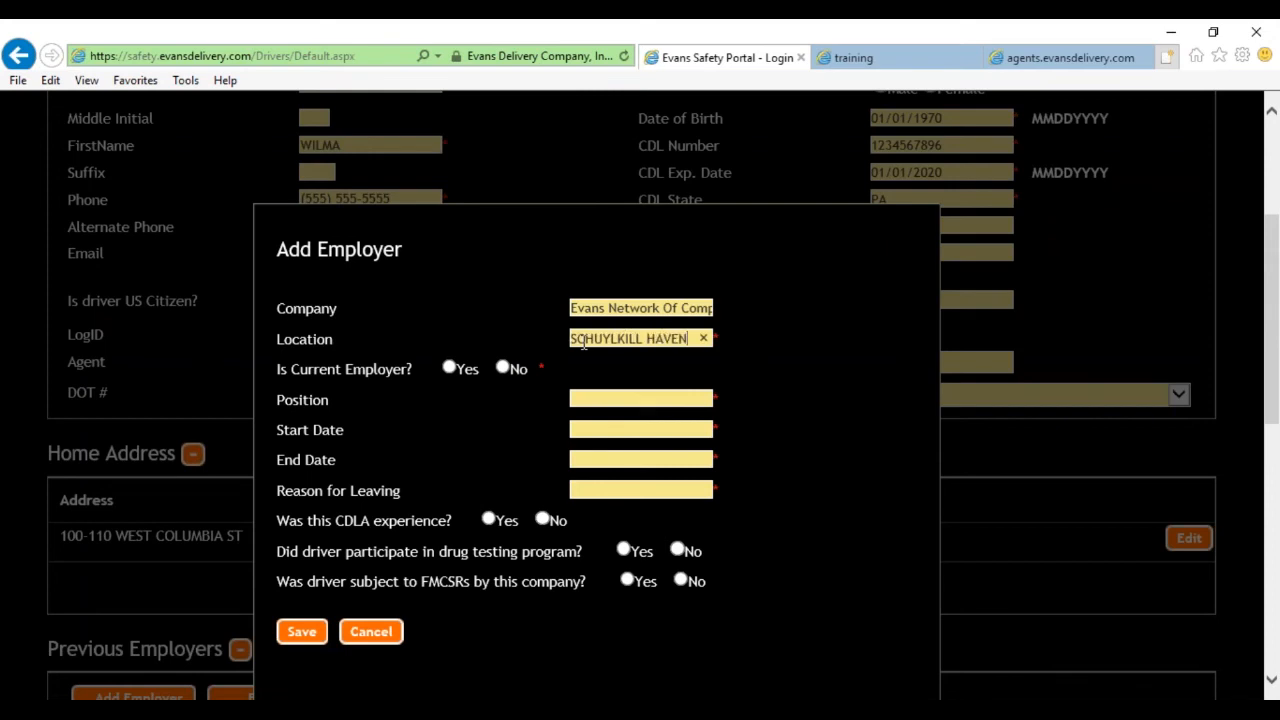
key("Tab")
left_click(451, 369)
left_click(608, 397)
type("03")
type("201121")
key("BackSpace")
key("BackSpace")
key("BackSpace")
key("BackSpace")
key("BackSpace")
key("BackSpace")
key("BackSpace")
key("BackSpace")
key("BackSpace")
type("DRIVER")
key("Tab")
type("03/2011")
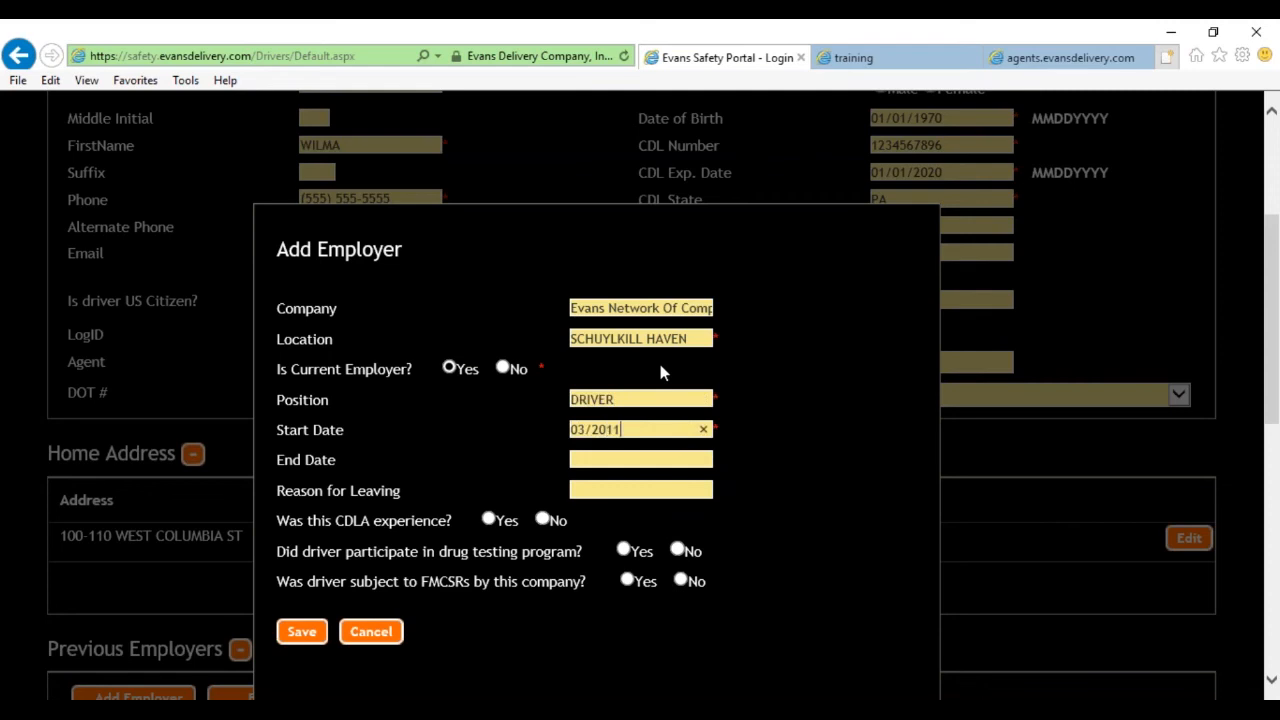
Answer Yes to CDLA, drug testing and FMCSRs, and save the employer.
left_click(671, 456)
left_click(604, 488)
left_click(490, 528)
left_click(624, 551)
left_click(627, 581)
left_click(300, 631)
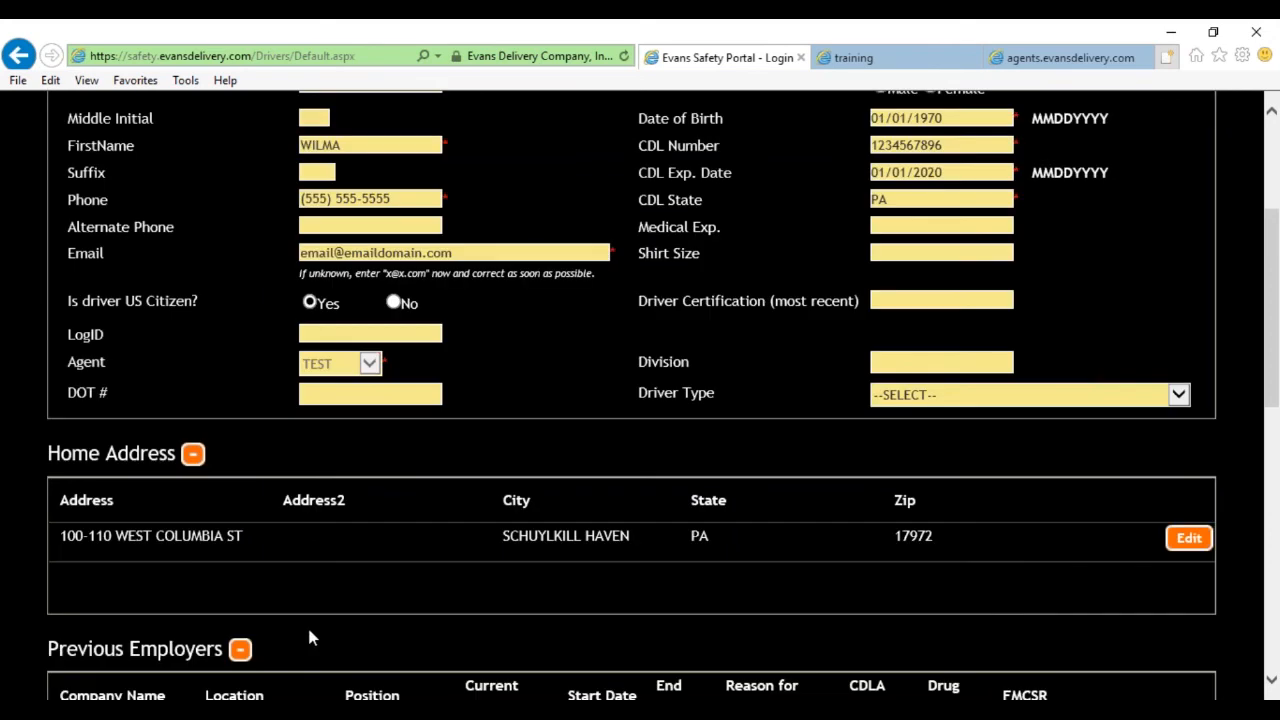
Scroll to Previous Employers and reopen the Add Employer company list.
scroll(315, 530, "down", 3)
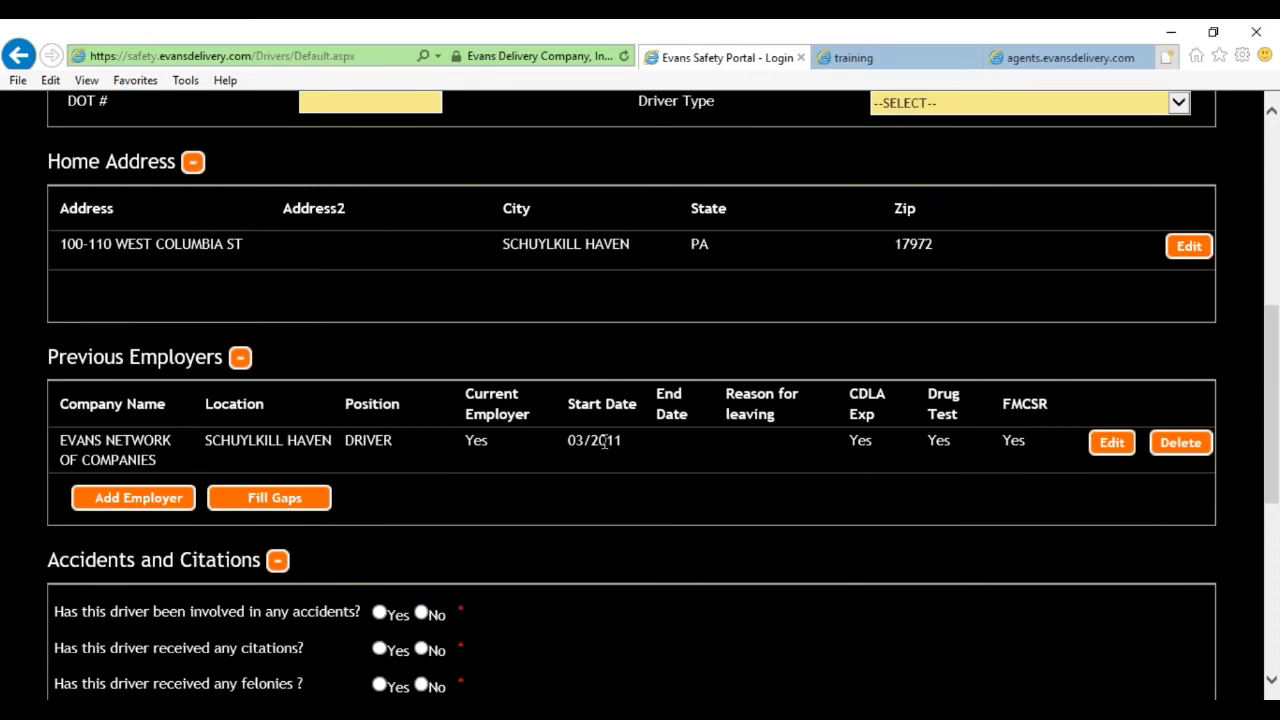
left_click(172, 500)
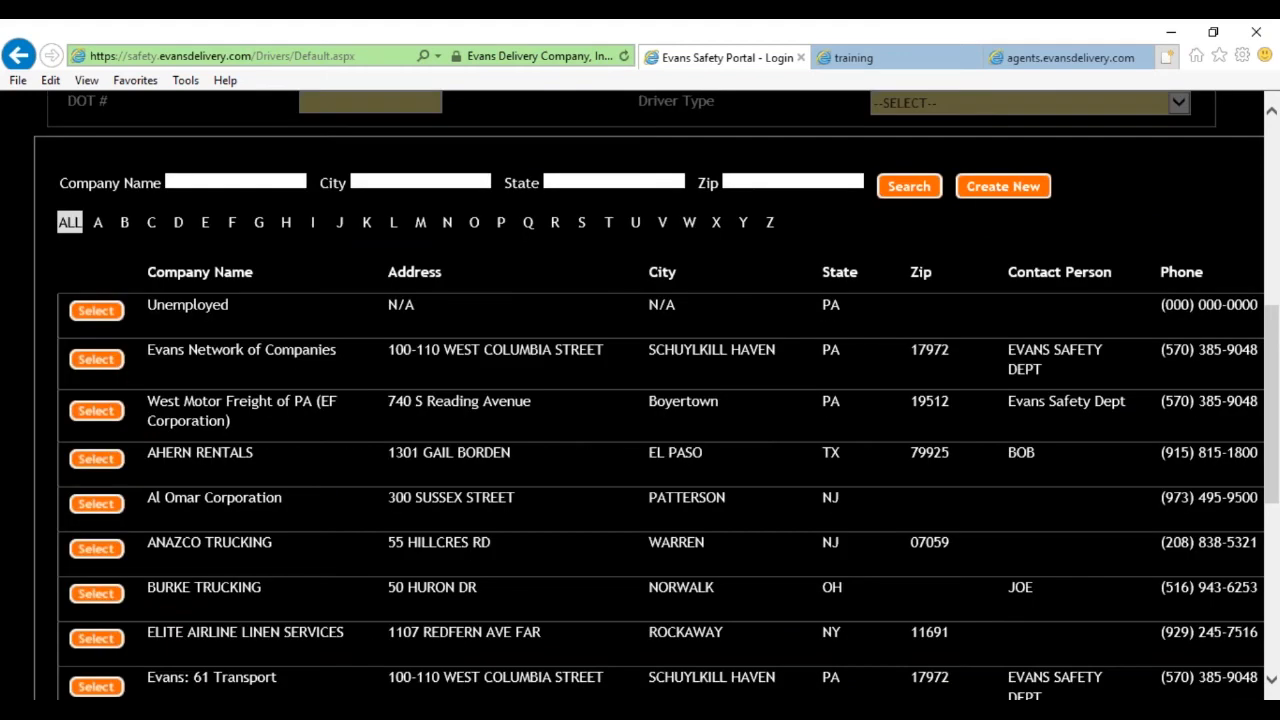
Create a new company named BEDROCK TRUCKING and enter its street address.
left_click(986, 190)
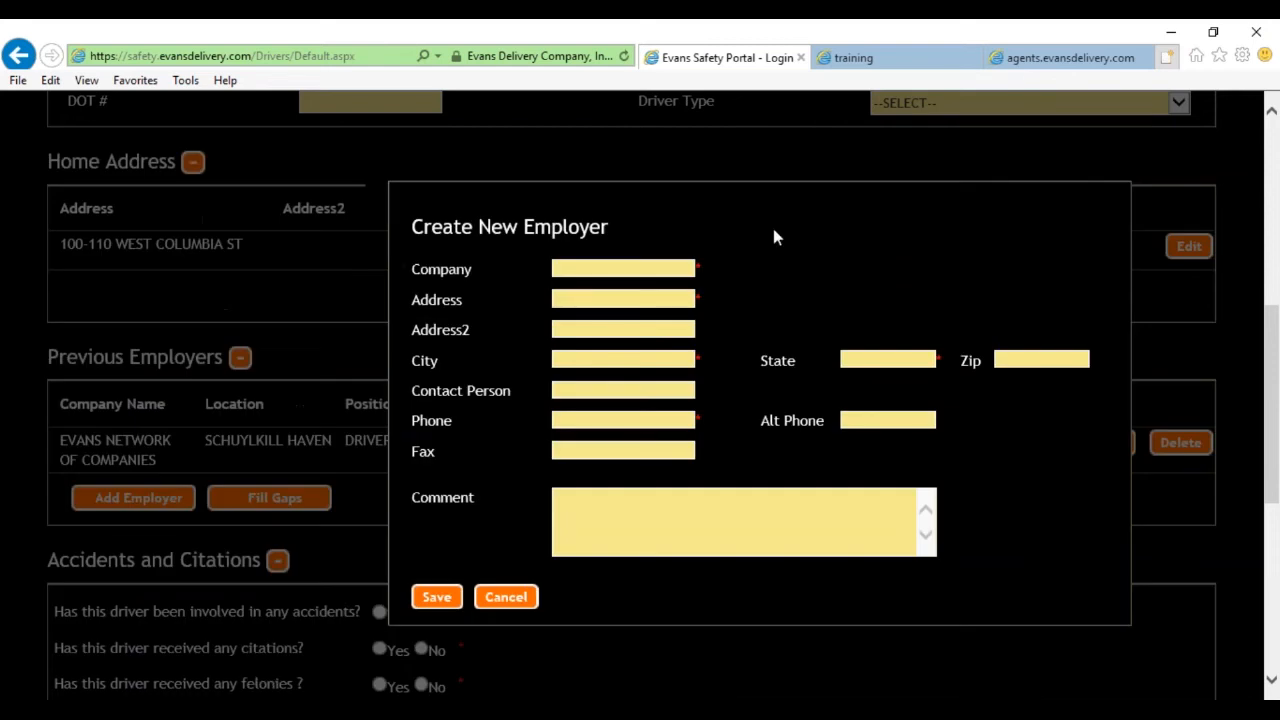
left_click(677, 265)
type("BEDROCK TRUCKING")
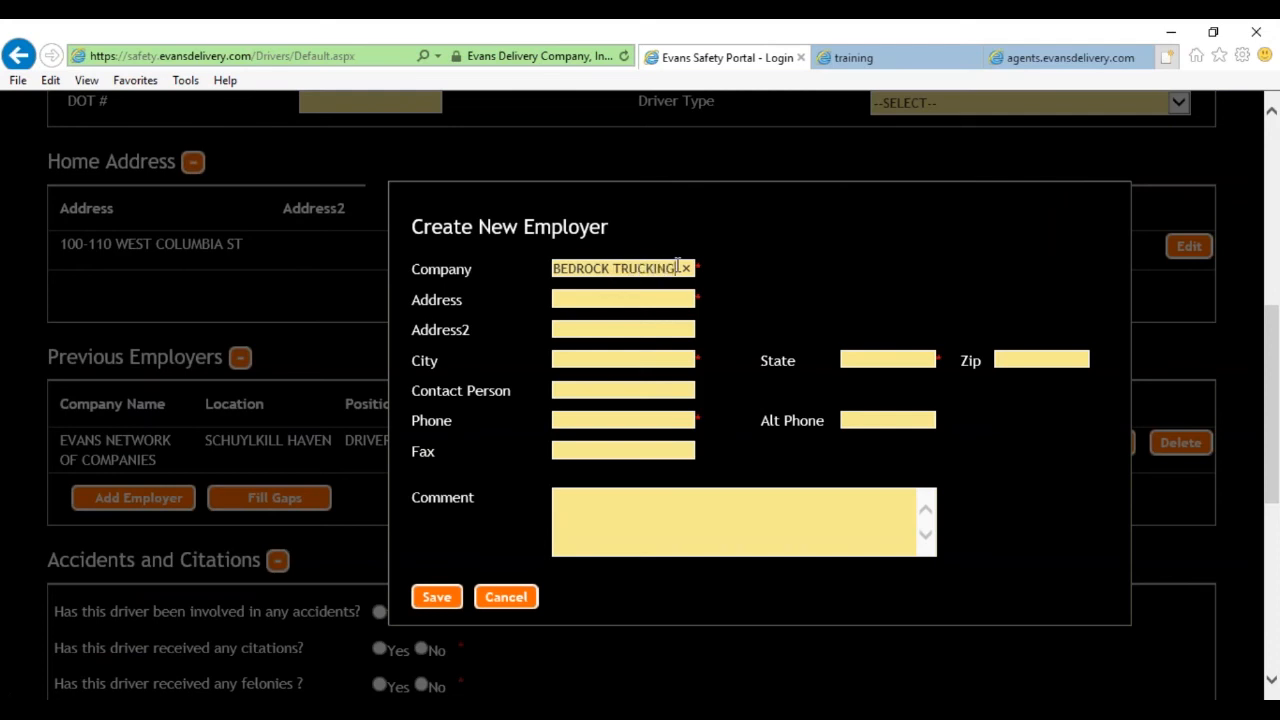
key("Tab")
type("EVAN")
key("BackSpace")
key("BackSpace")
key("BackSpace")
key("BackSpace")
type("100-110 WEST COLUMBIA")
Fill in the company's city, state, zip code, contact person's name and phone number.
key("Tab")
type("SCHU")
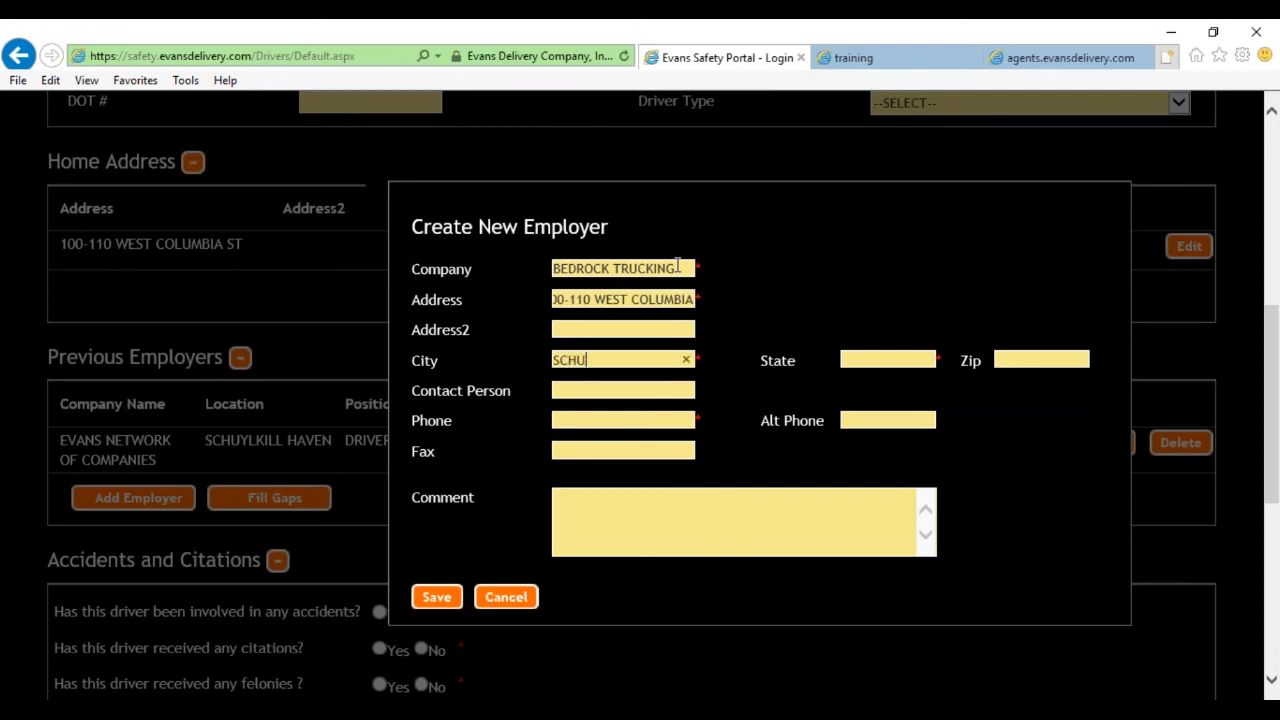
type("YLKILL HAVEN PA")
key("BackSpace")
key("BackSpace")
key("BackSpace")
key("Tab")
type("PA")
key("Tab")
type("17972")
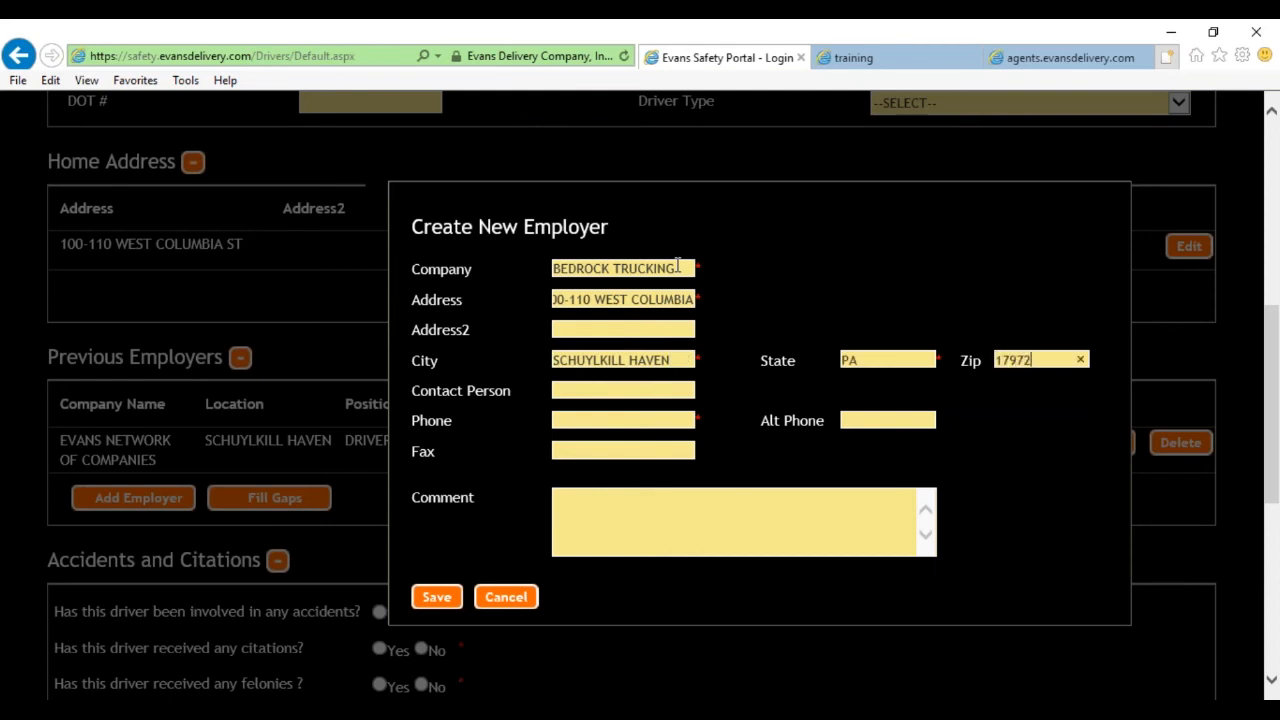
left_click(625, 389)
type("FRED")
left_click(657, 420)
type("5555555555")
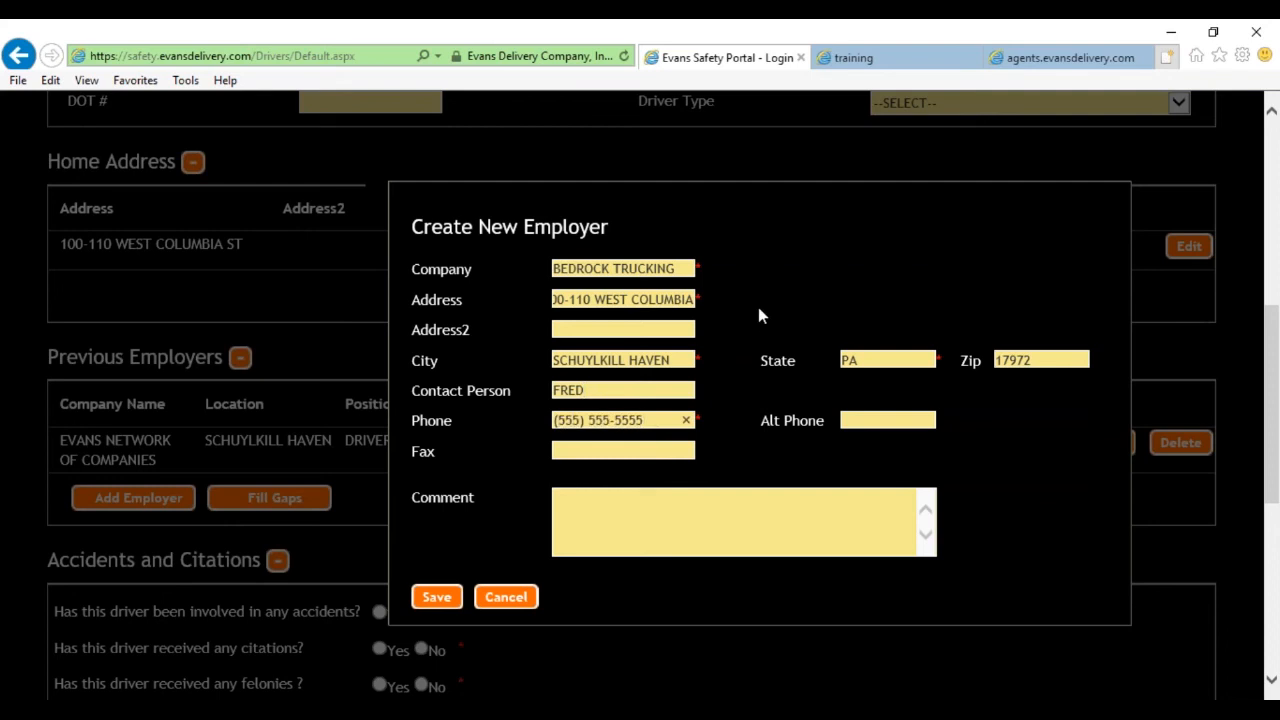
left_click(617, 510)
Save the new company, then enter location SKOOK, not current employer, position DRIVER.
left_click(437, 597)
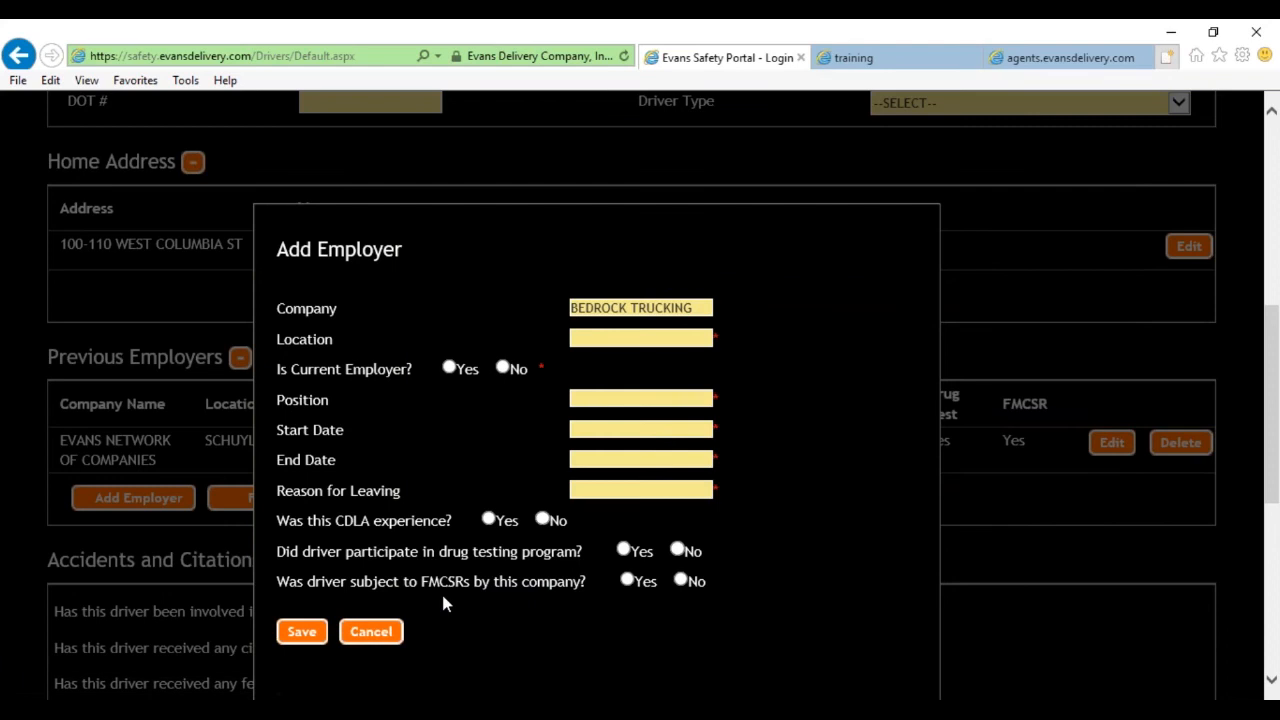
left_click(601, 341)
type("SHCYU")
key("BackSpace")
key("BackSpace")
key("BackSpace")
key("BackSpace")
type("KOOK")
left_click(503, 369)
left_click(603, 399)
type("DRIVER")
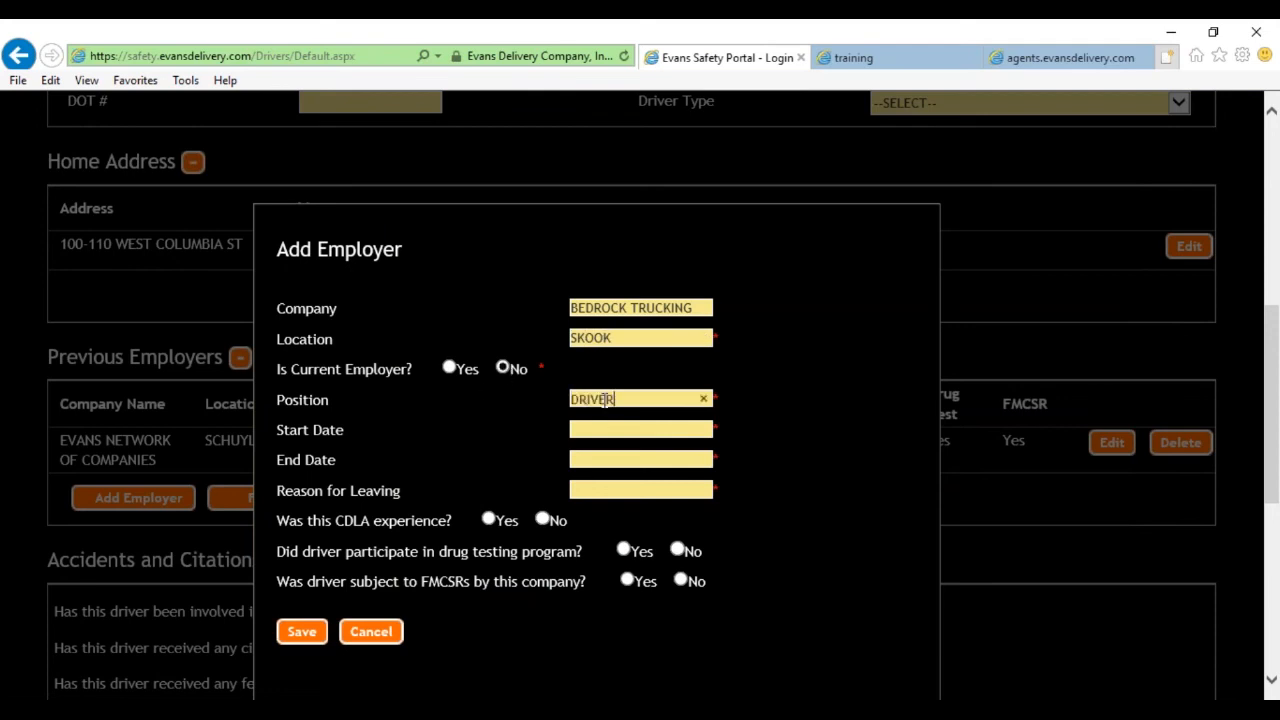
Enter dates 01/2003 to 01/2008 and reason PAY, answer Yes, and save the record.
left_click(657, 431)
type("012003")
left_click(661, 459)
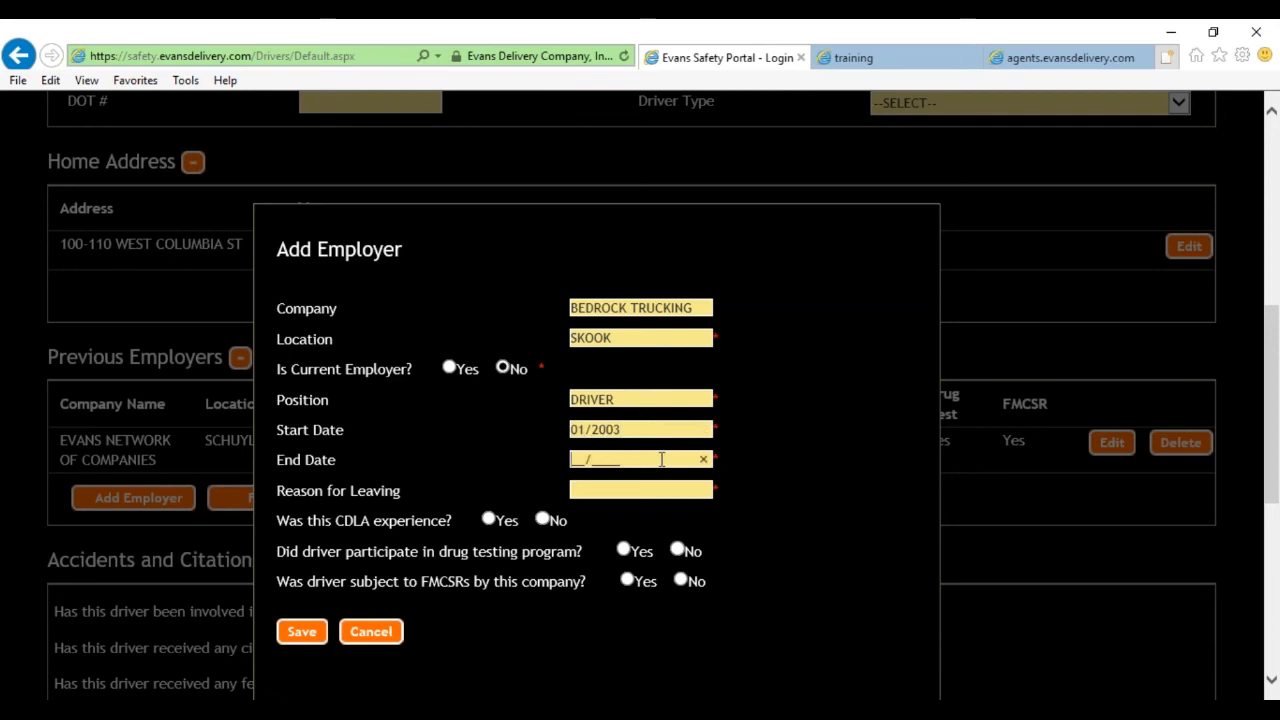
type("01/2008")
left_click(642, 492)
type("PAY")
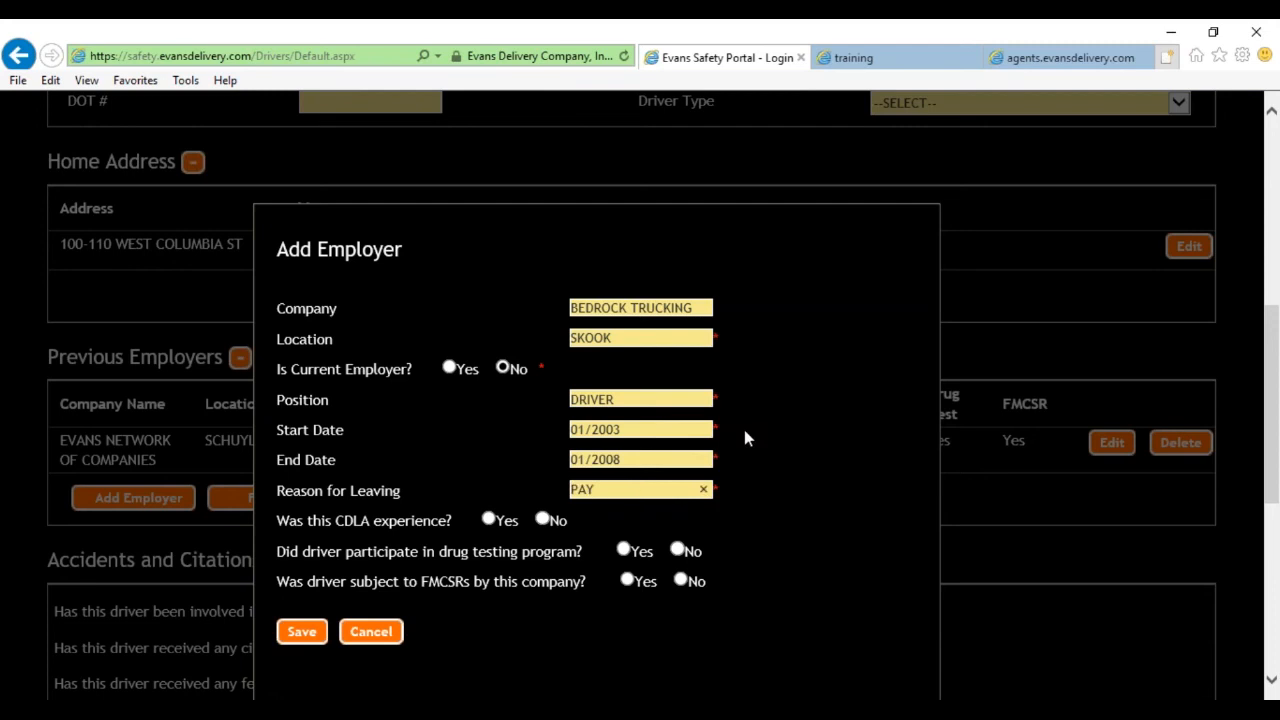
left_click(489, 519)
left_click(623, 550)
left_click(311, 625)
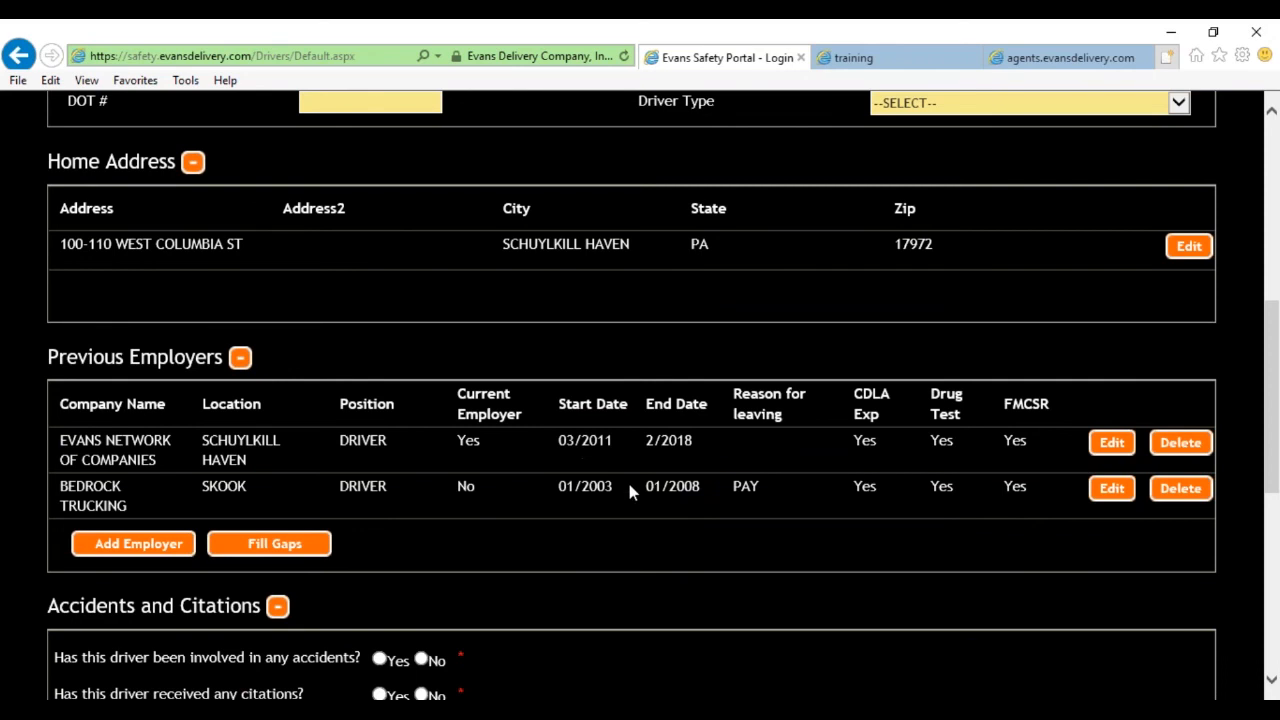
Use Fill Gaps under the Previous Employers table to fill the date gaps.
left_click_drag(645, 441, 705, 485)
left_click(713, 492)
left_click(297, 545)
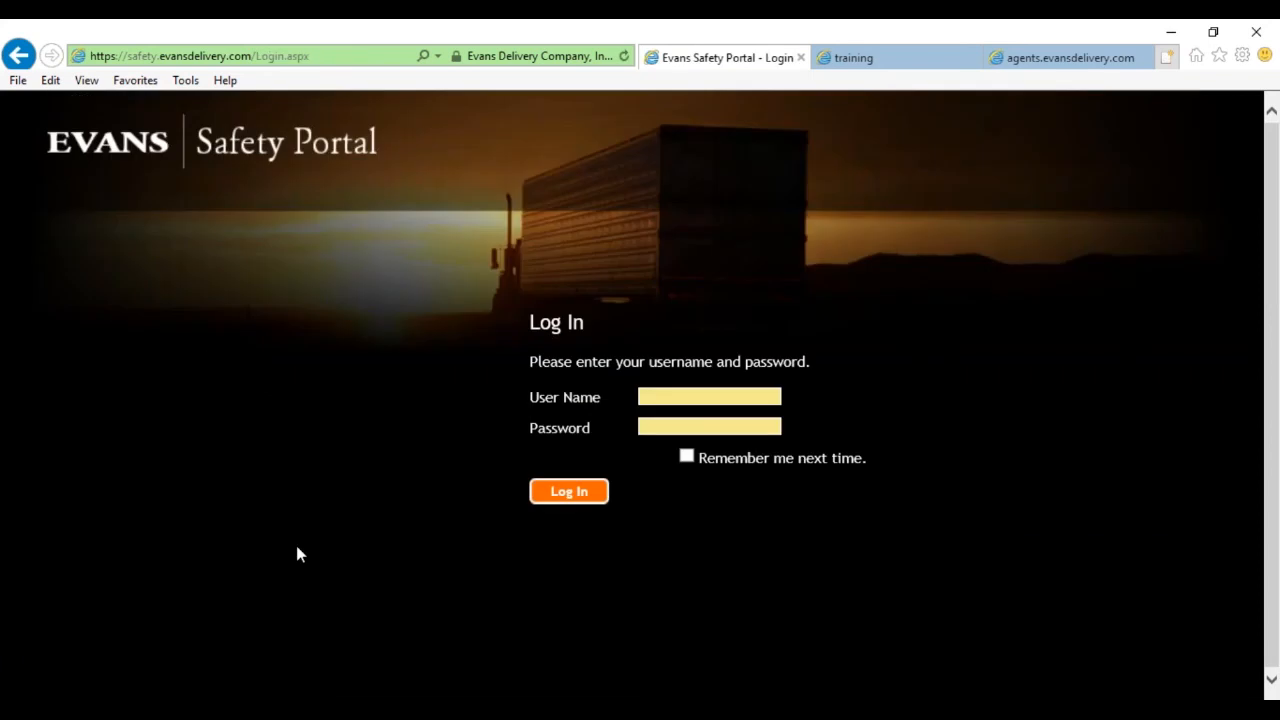
Log back in to the portal with the test account's user name and password.
left_click(681, 391)
left_click(855, 60)
left_click(743, 60)
left_click(757, 398)
type("test")
key("Tab")
type("test")
key("Return")
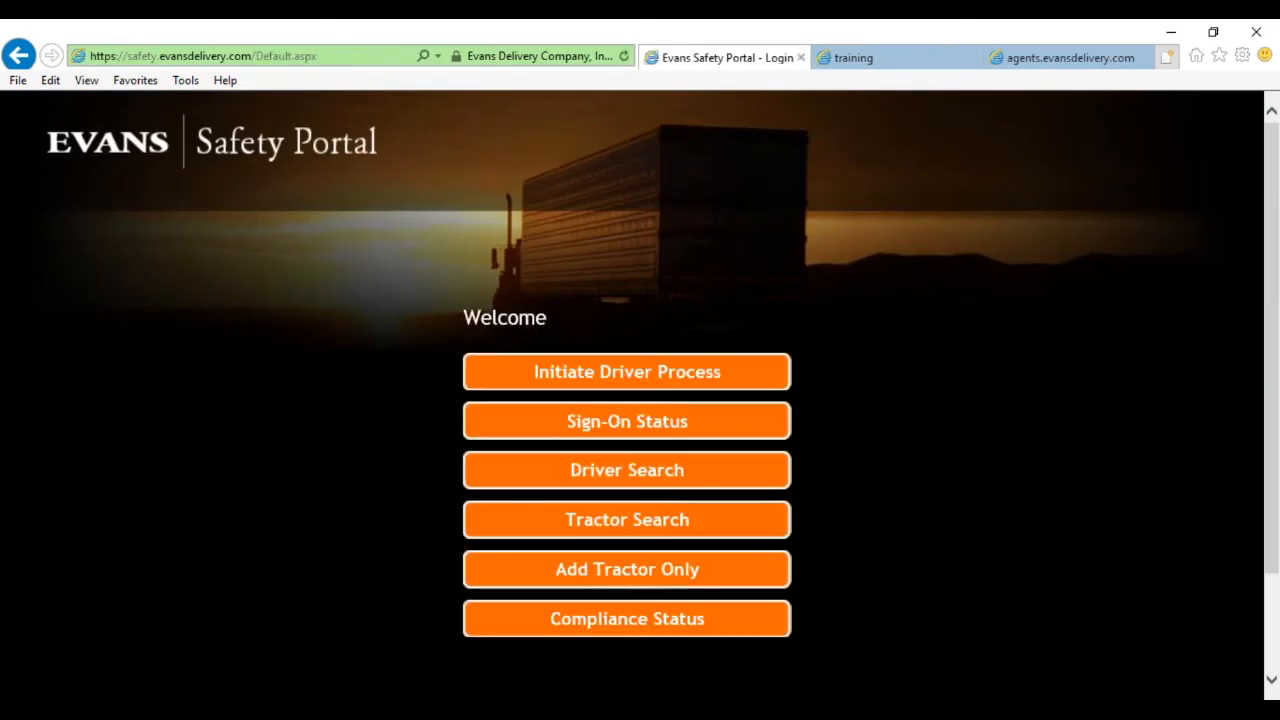
Initiate a new driver sign-on with the driver's Social Security number and continue.
left_click(640, 384)
left_click(481, 403)
type("6546416")
left_click(481, 403)
key("BackSpace")
key("BackSpace")
key("BackSpace")
key("Delete")
key("Delete")
key("Delete")
key("Delete")
key("Delete")
key("Delete")
left_click(514, 474)
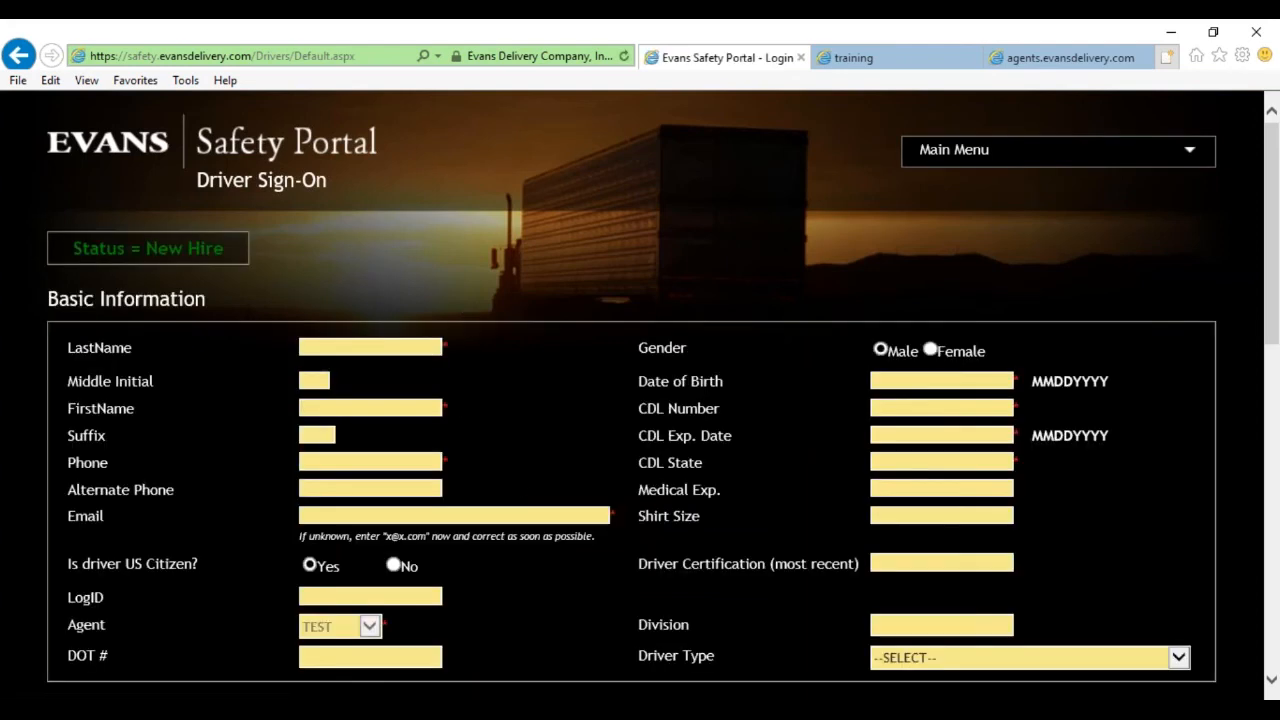
Enter the new driver's last name and first name on the form.
type("wi")
key("BackSpace")
key("BackSpace")
type("WILMA")
key("Tab")
left_click_drag(342, 347, 294, 347)
type("FLINSTONE")
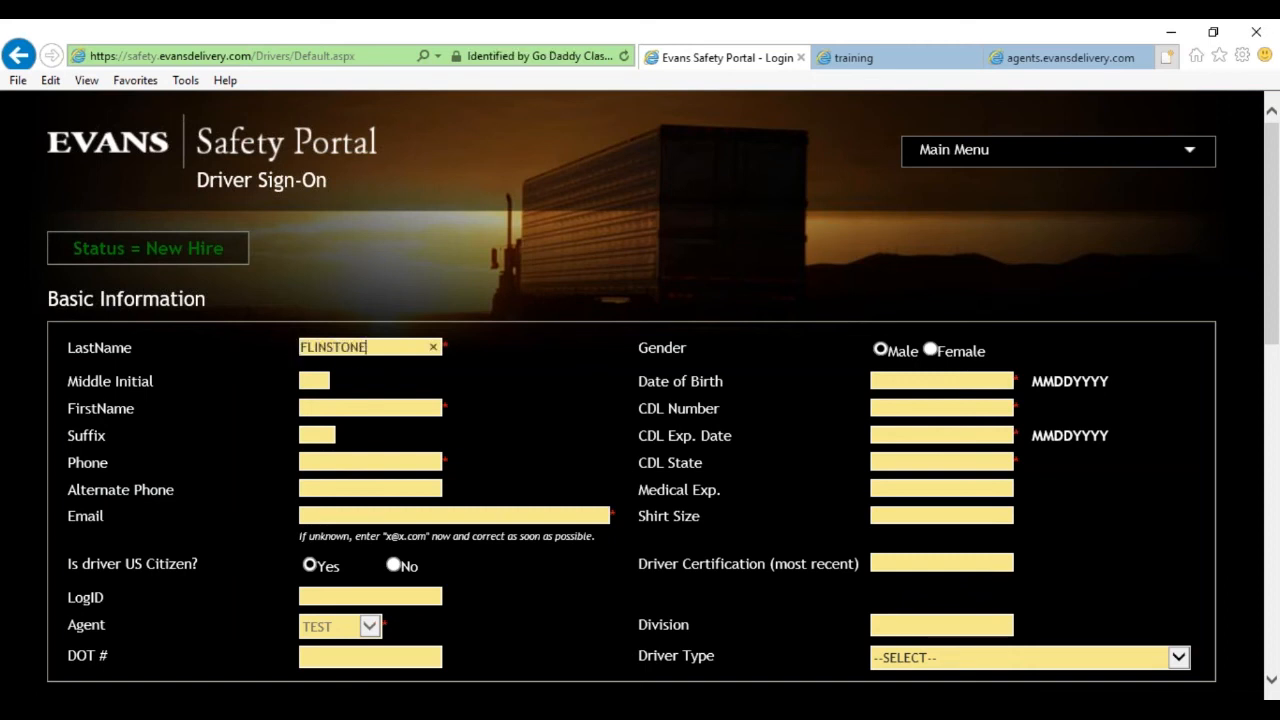
key("Tab")
type("WILMA")
Fill in the driver's phone, date of birth, CDL number, expiration date and CDL state PA.
key("Tab")
key("Tab")
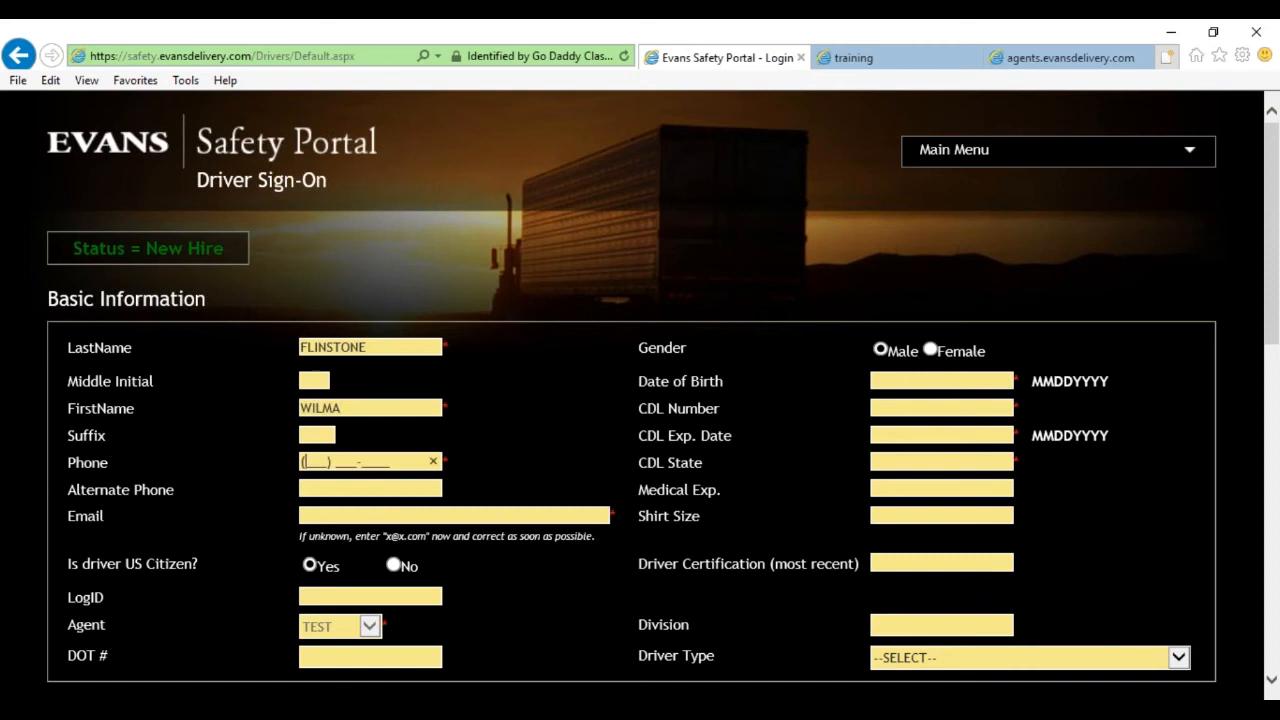
type("555) 555-5555")
left_click(887, 381)
type("01/01/1970")
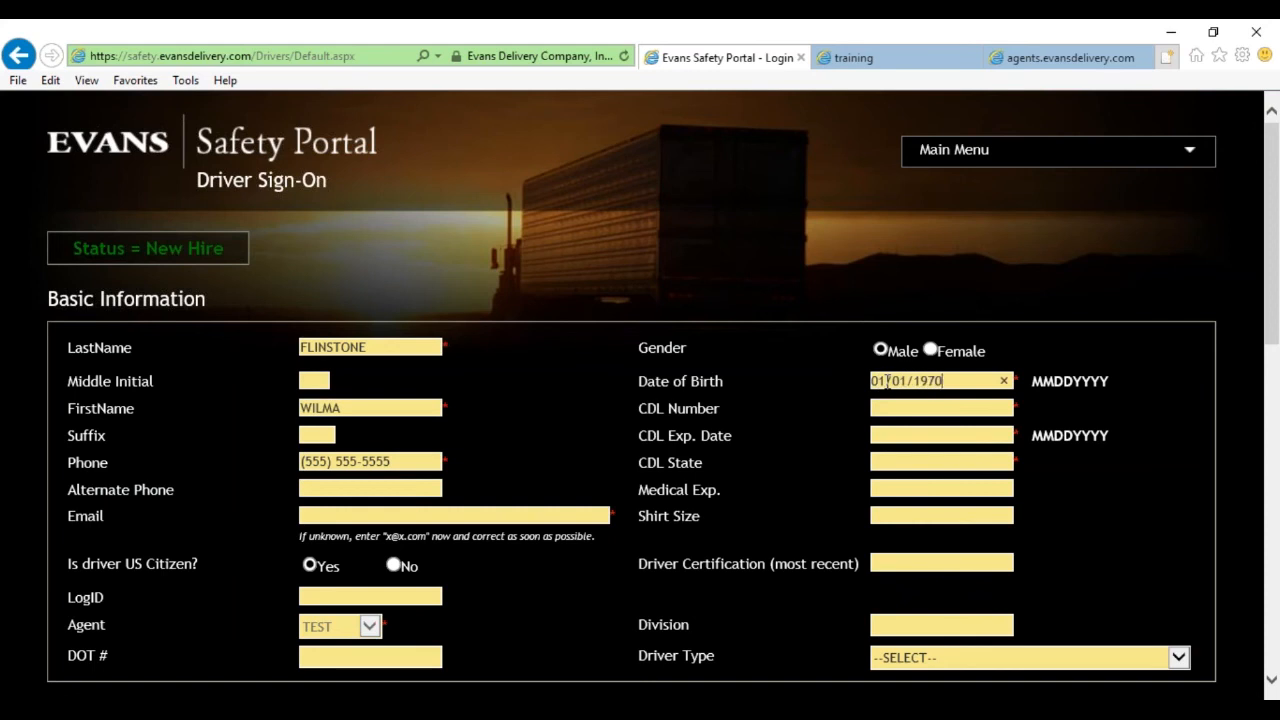
key("Tab")
type("1234567896")
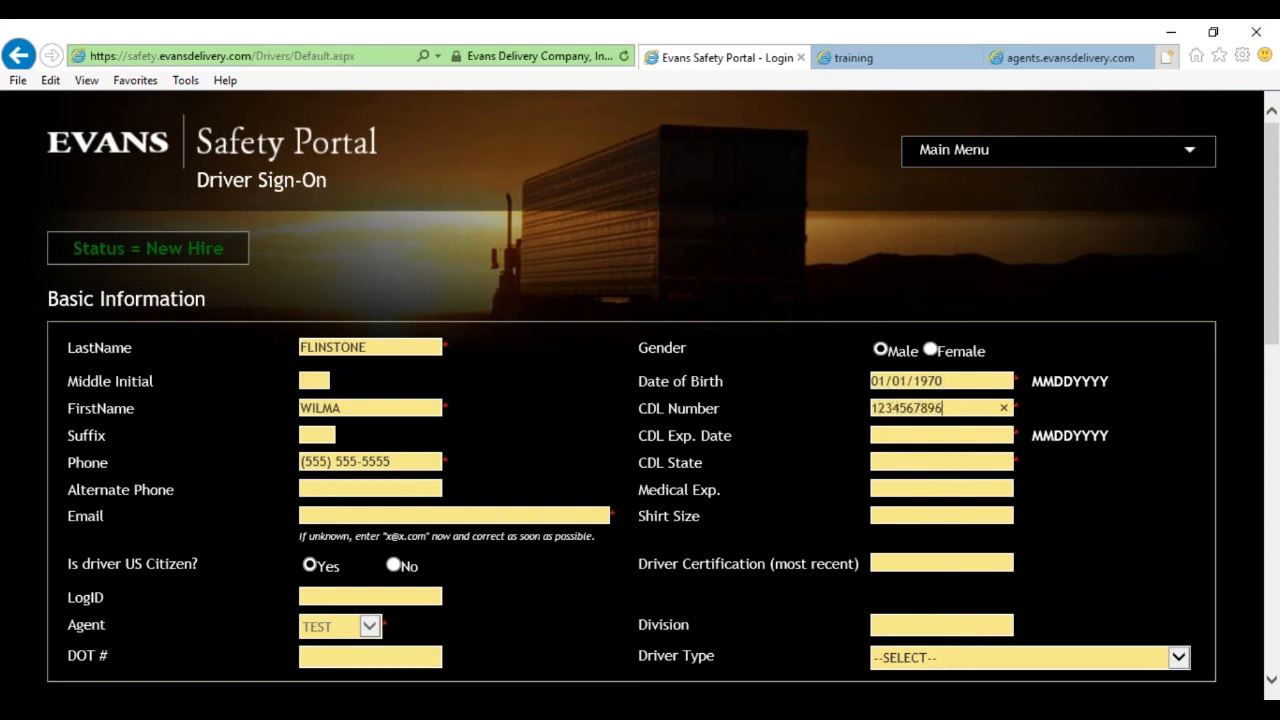
left_click(936, 435)
type("01/20/2020")
left_click(945, 463)
type("PA")
Leave alternate phone blank, enter the driver's e-mail address, and set shirt size XL.
key("Tab")
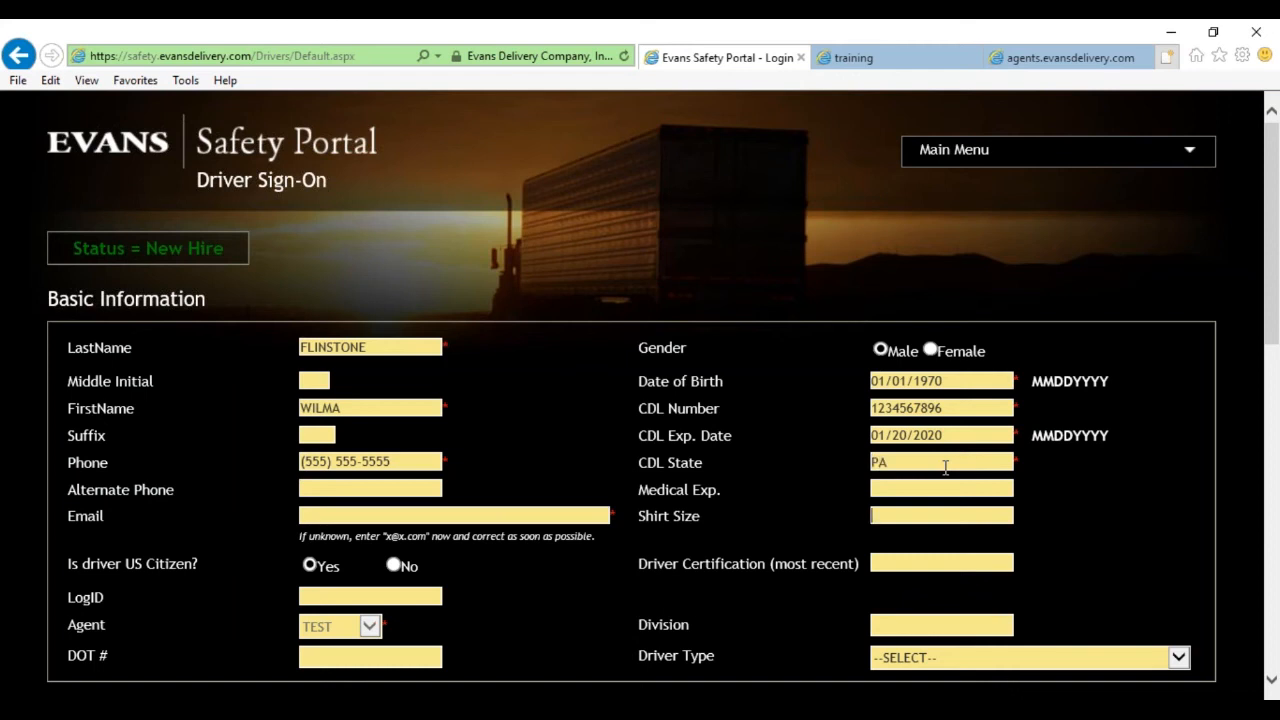
left_click(364, 490)
left_click(446, 510)
type("email@emaildomain.com")
key("Tab")
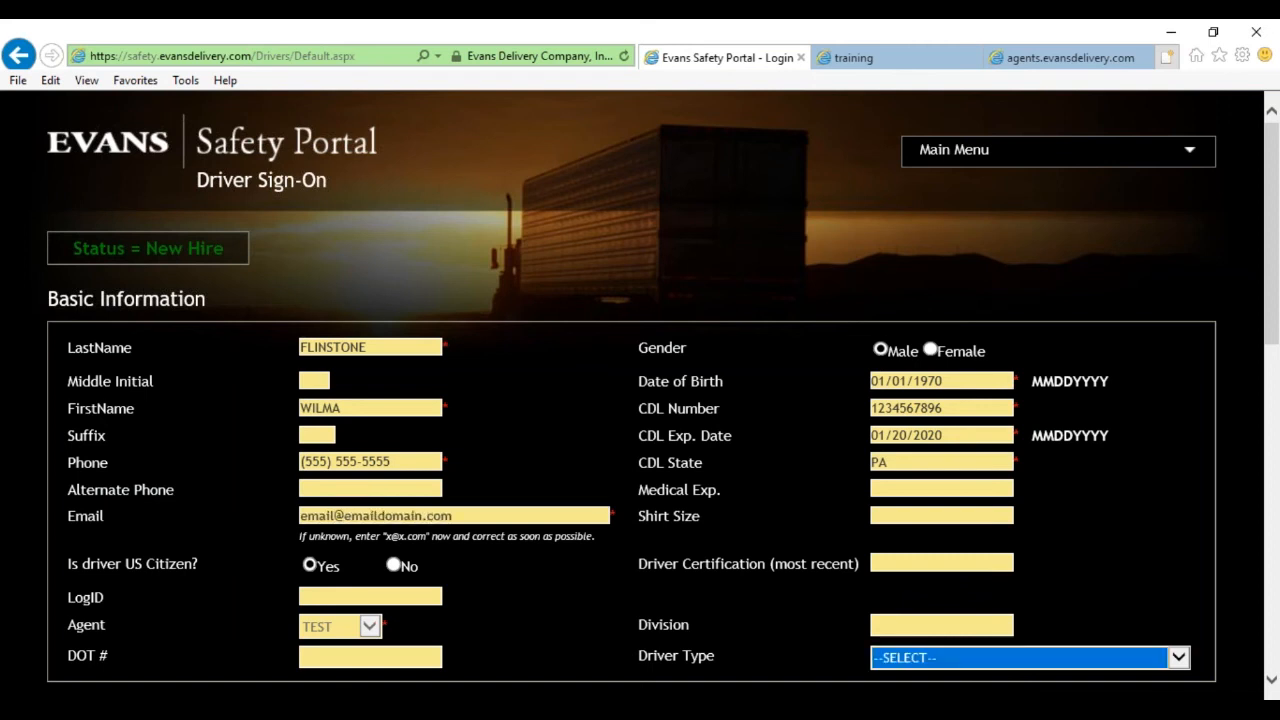
scroll(872, 393, "down", 2)
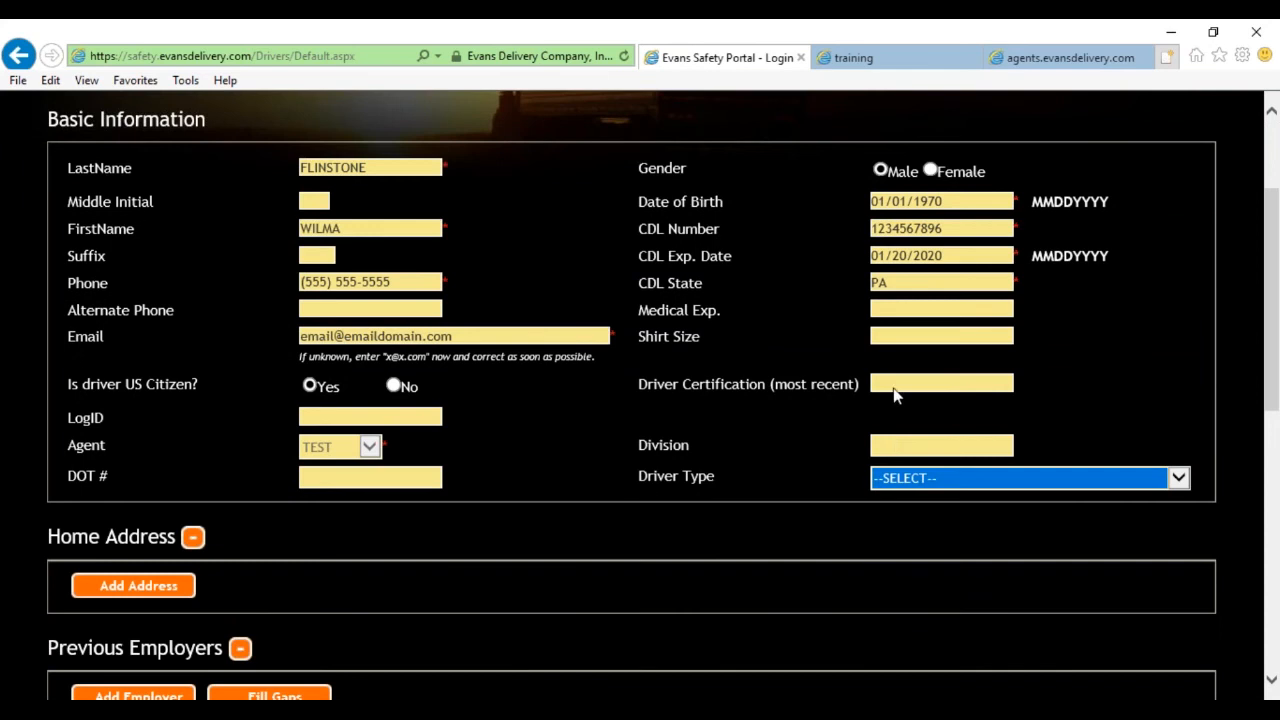
left_click(888, 338)
type("XL")
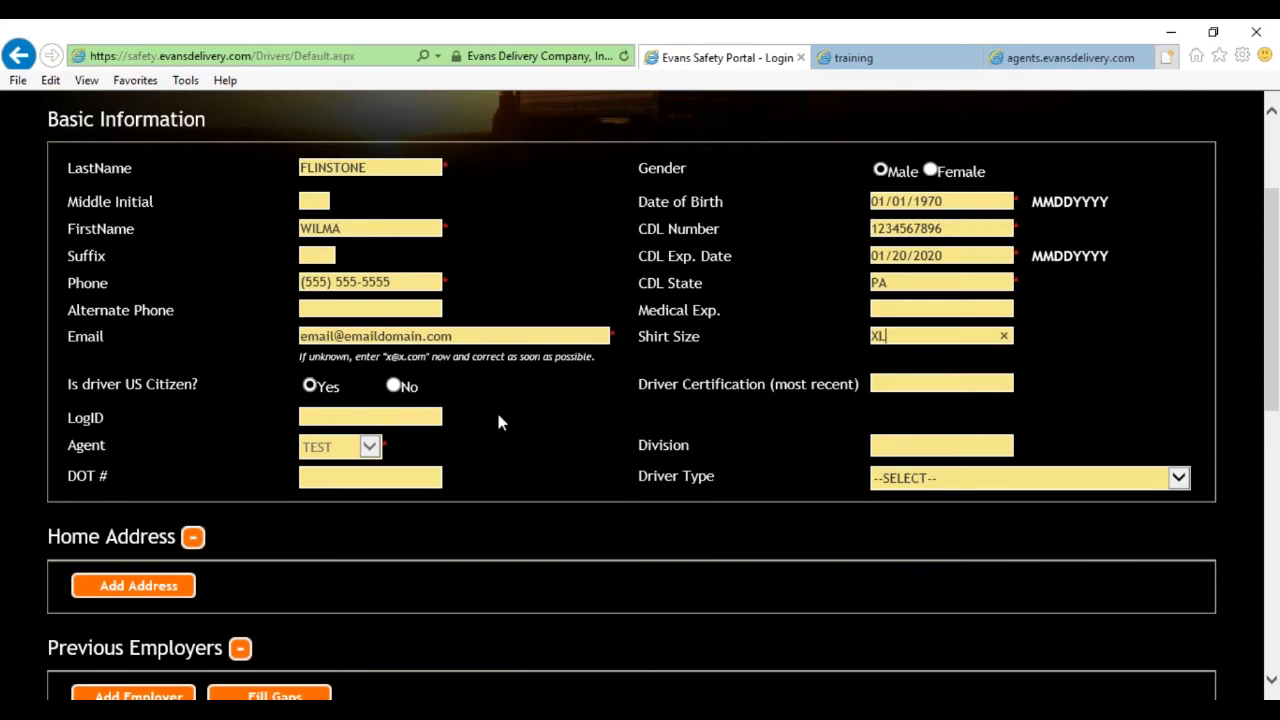
scroll(466, 424, "down", 1)
Add a Home Address entry with the driver's street, city, state and zip code.
left_click(145, 497)
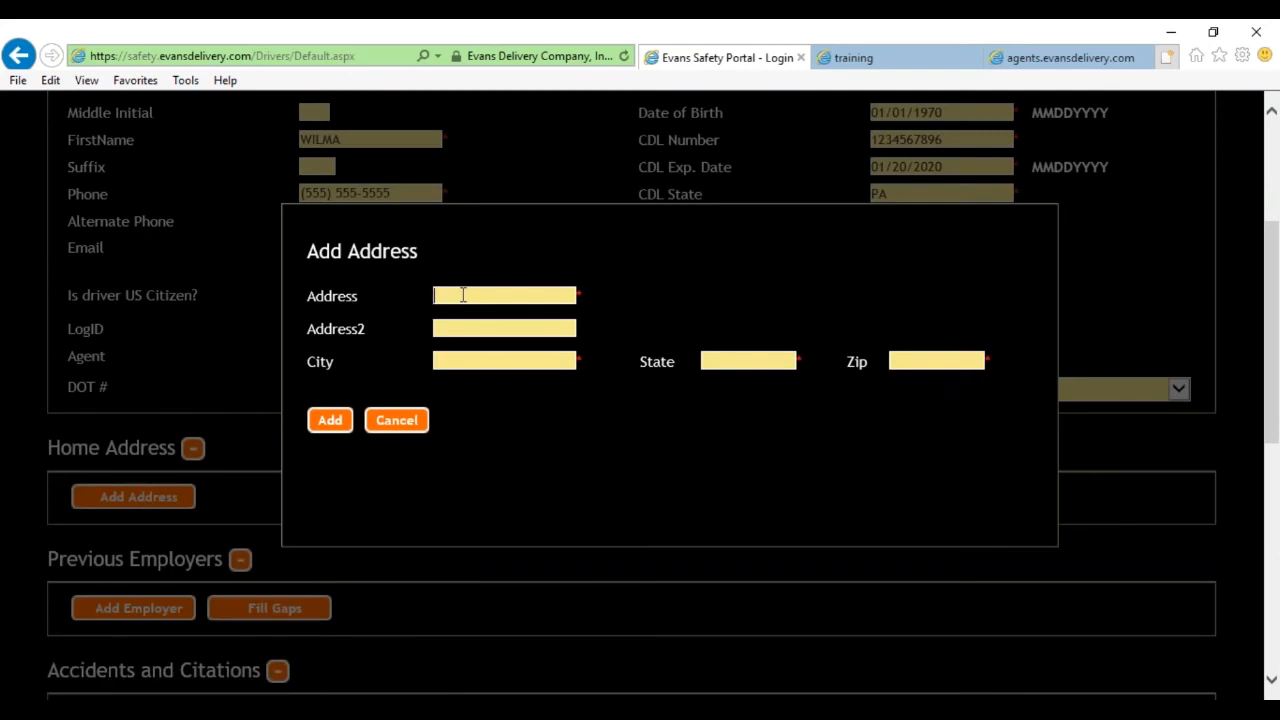
type("100 WEST COLUMBIA ST")
key("Tab")
key("Tab")
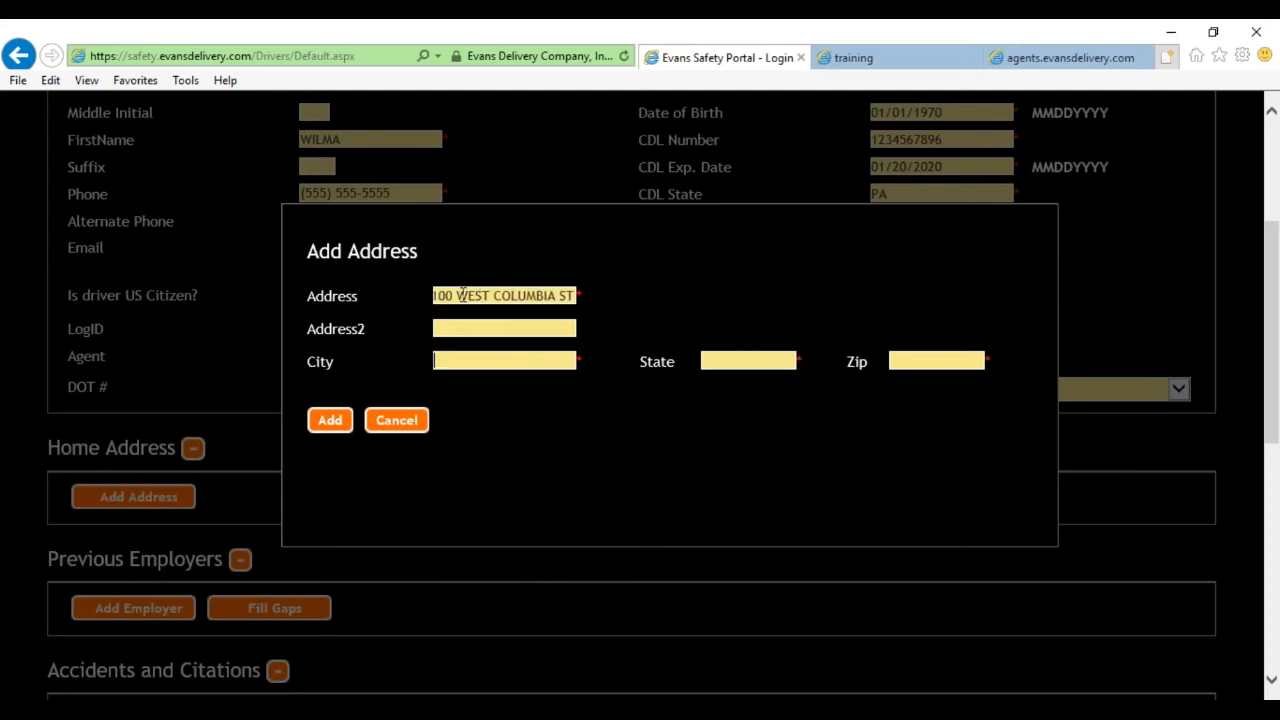
type("SCHUYLKILL HAVEN")
key("Tab")
type("PA")
key("Tab")
type("17972")
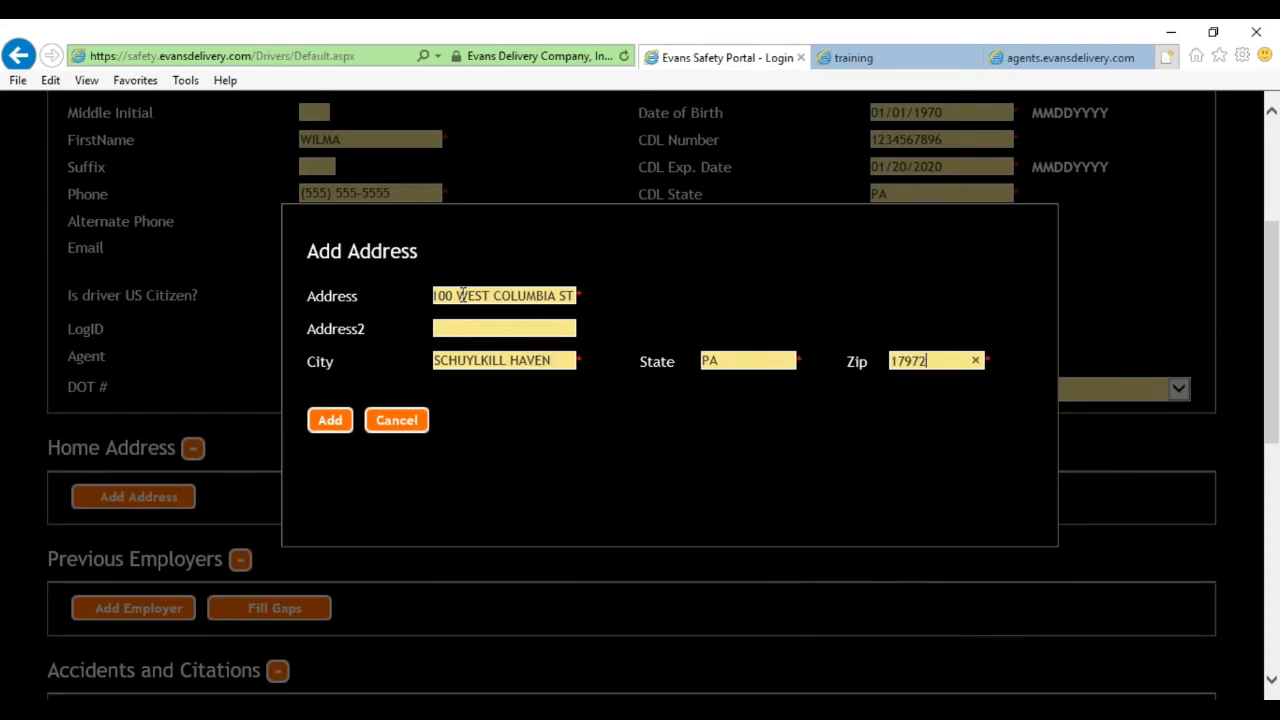
left_click(334, 421)
scroll(336, 430, "down", 4)
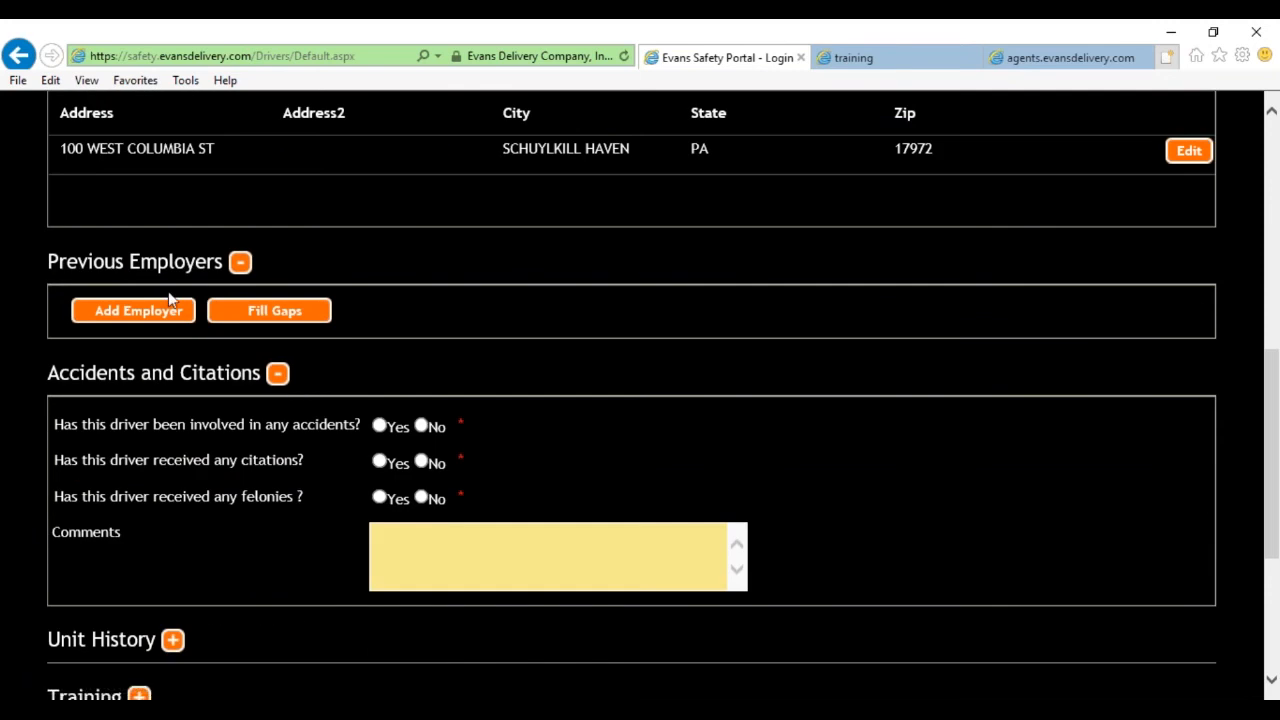
Mark No for the Accidents, Citations and Felonies questions under Accidents and Citations.
scroll(307, 370, "down", 1)
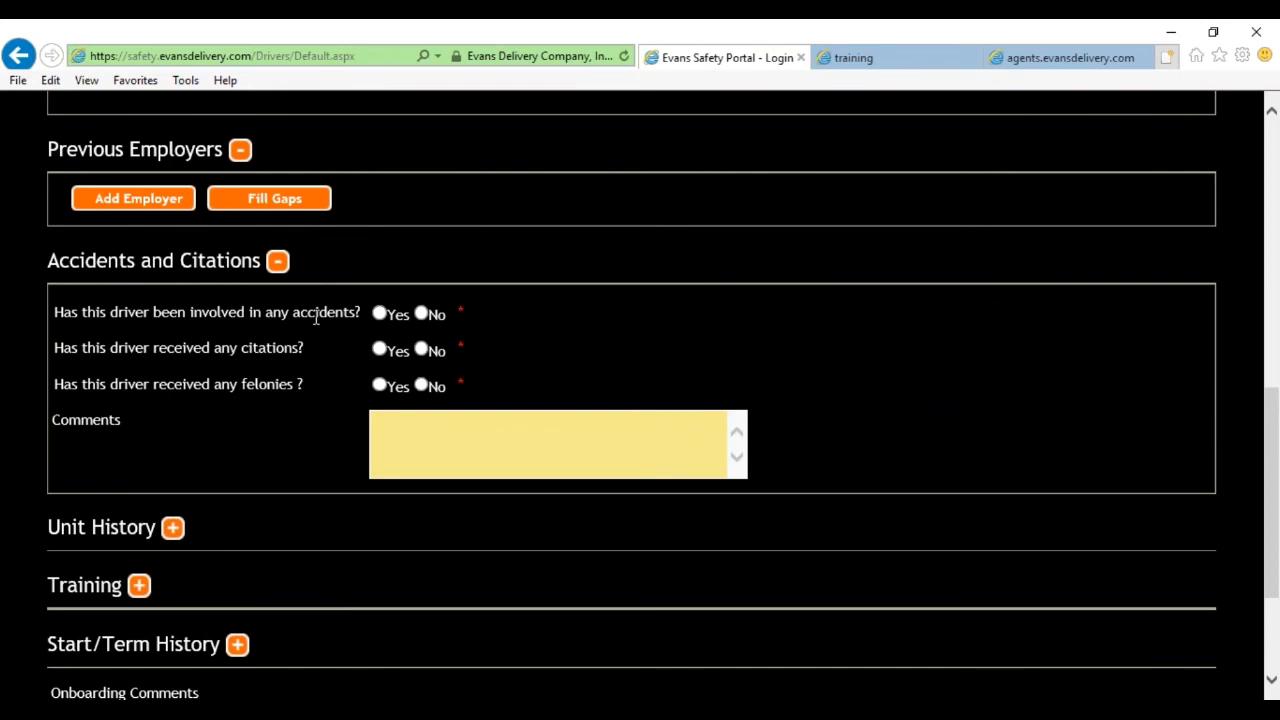
left_click(380, 314)
left_click(422, 316)
left_click(422, 350)
left_click(421, 387)
left_click(426, 434)
scroll(311, 472, "down", 2)
scroll(311, 472, "down", 1)
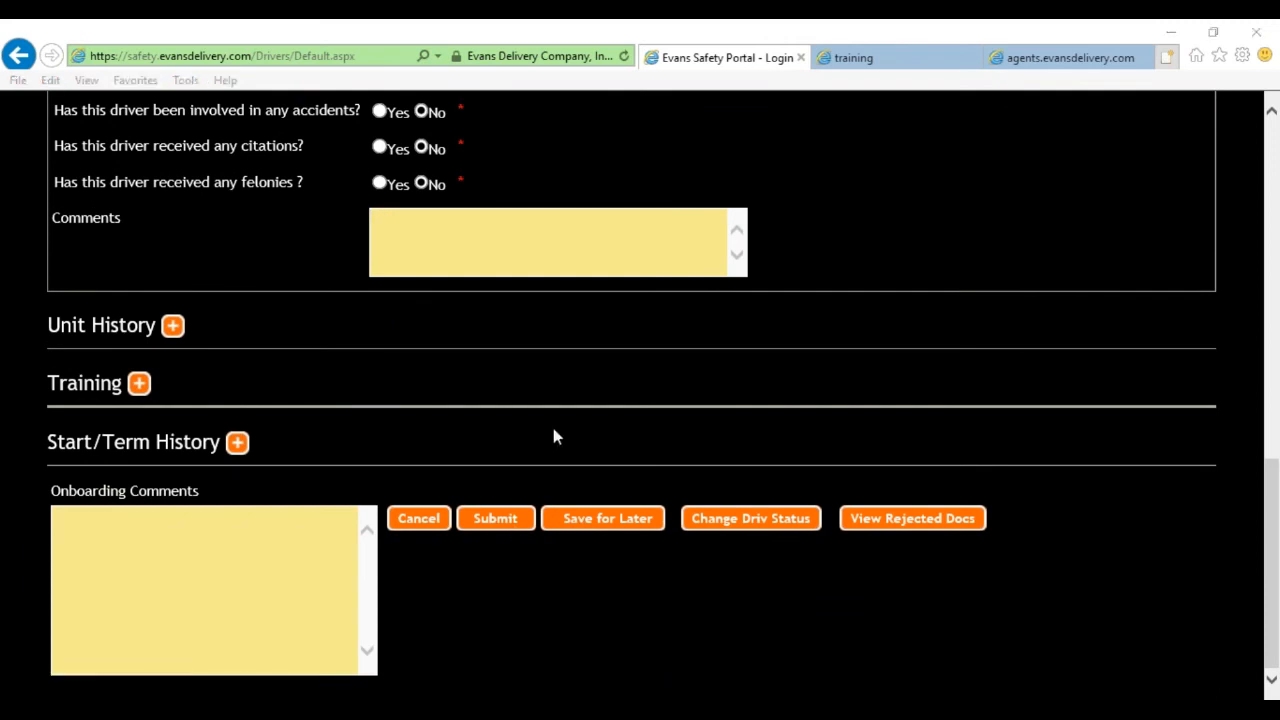
scroll(553, 428, "up", 10)
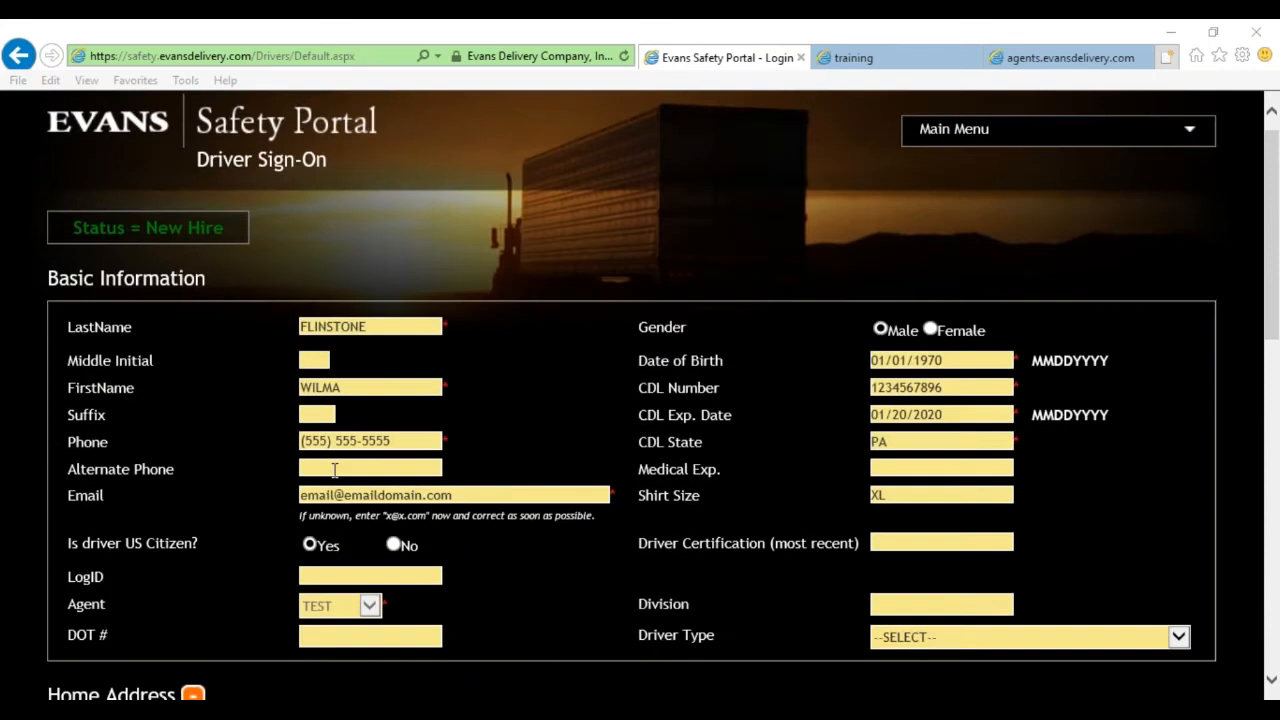
scroll(555, 436, "down", 2)
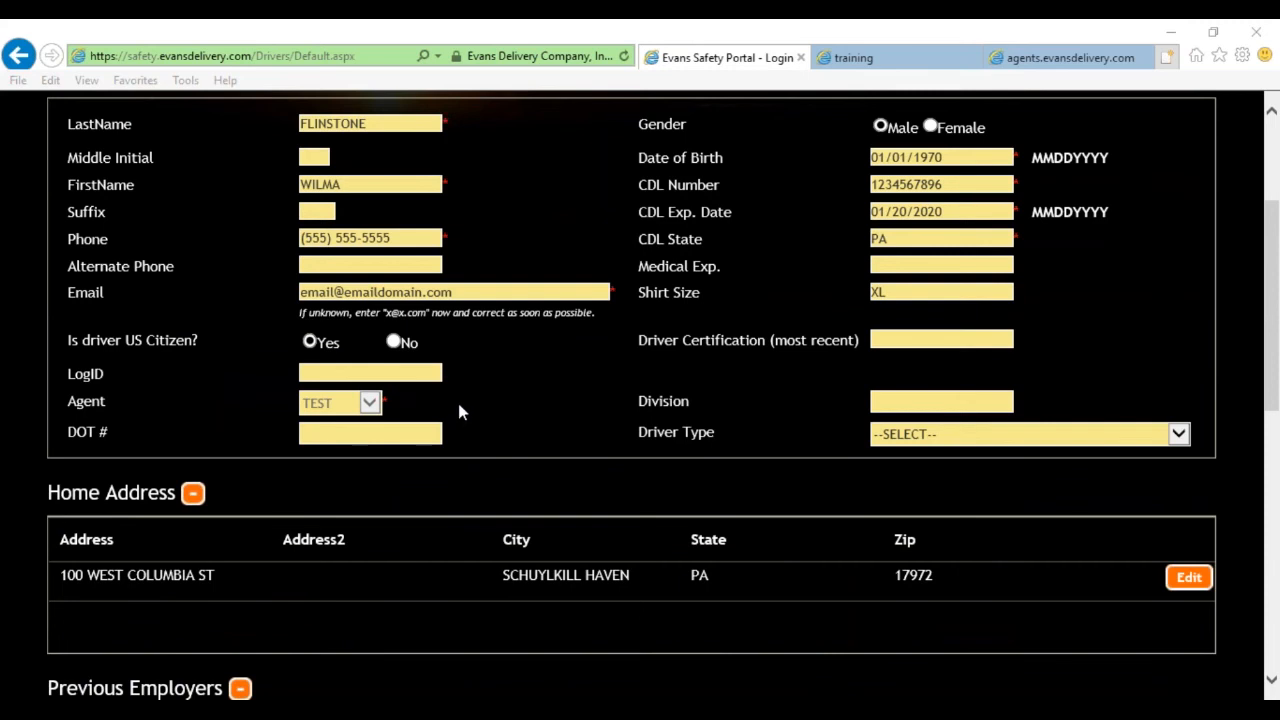
left_click_drag(455, 292, 300, 292)
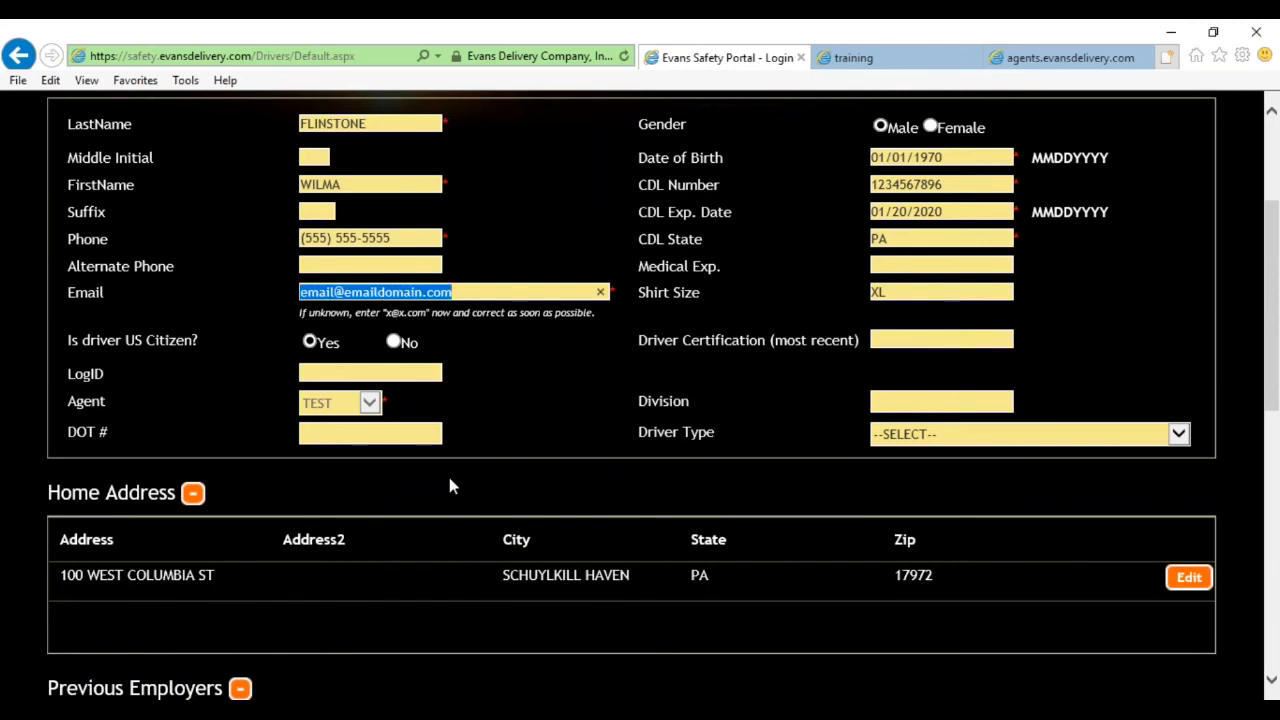
scroll(444, 488, "down", 3)
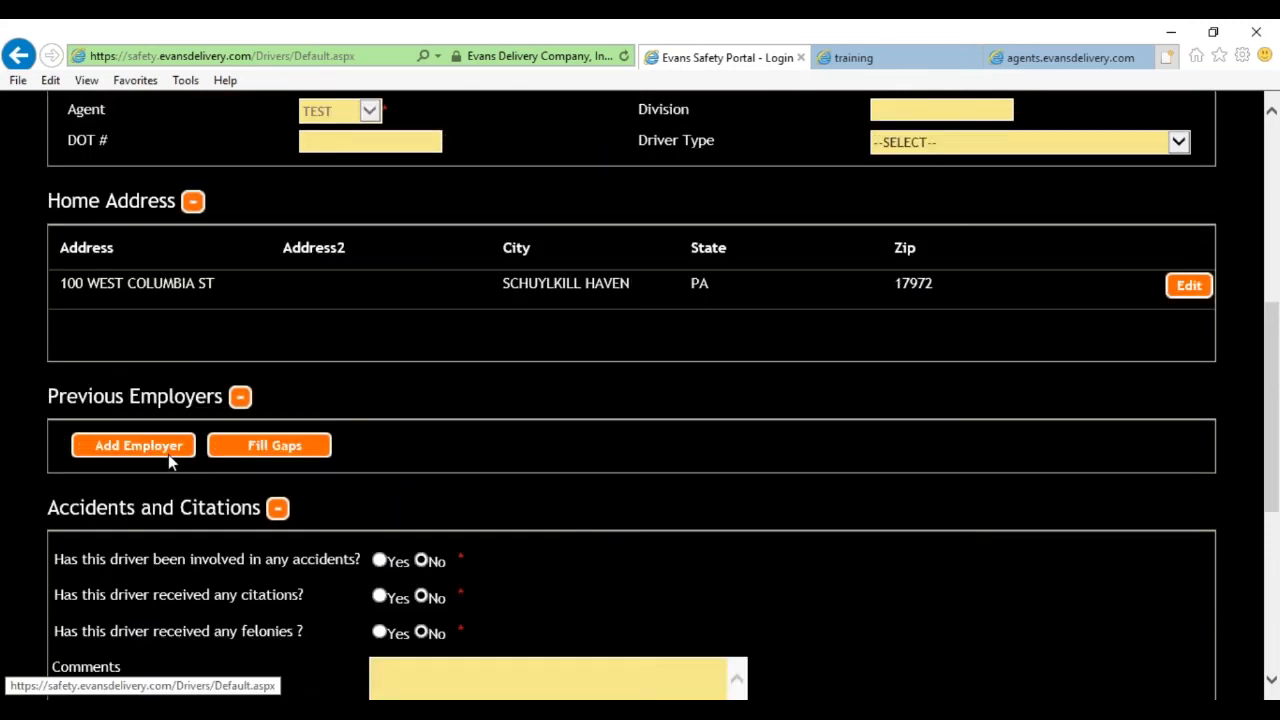
Save the driver's sign-on form with Save for Later at the bottom.
scroll(603, 508, "down", 4)
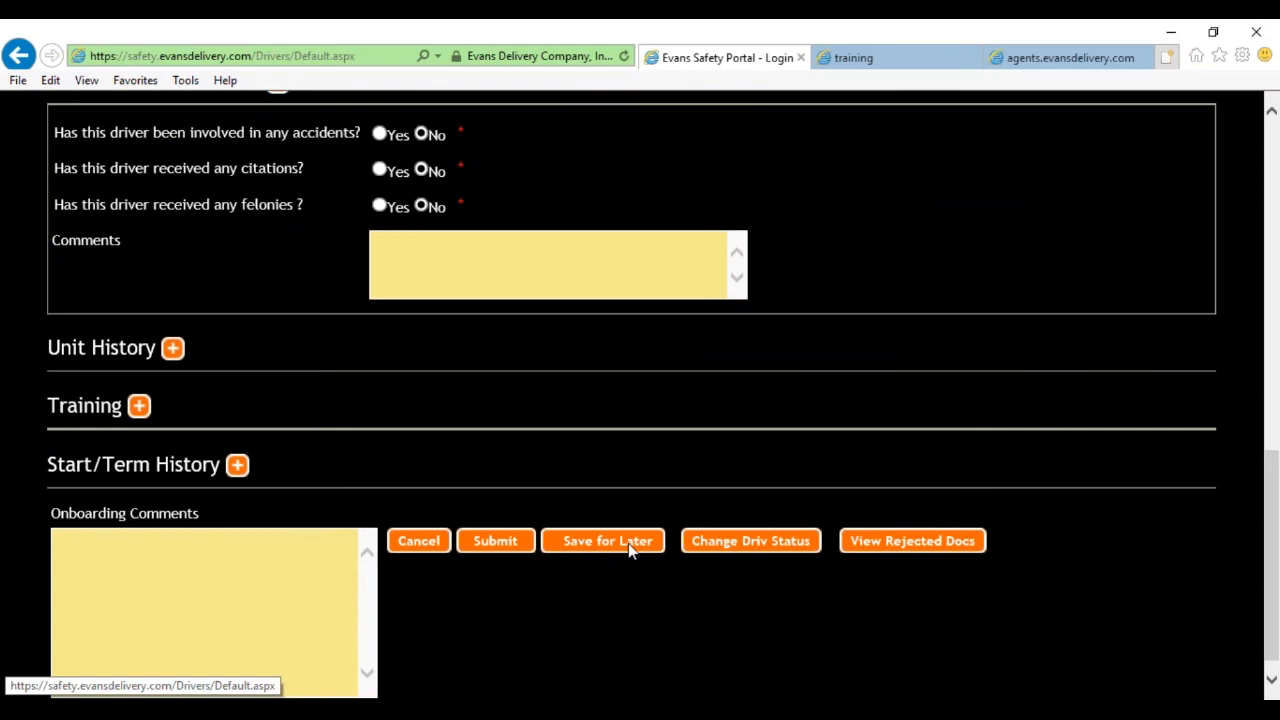
left_click(628, 543)
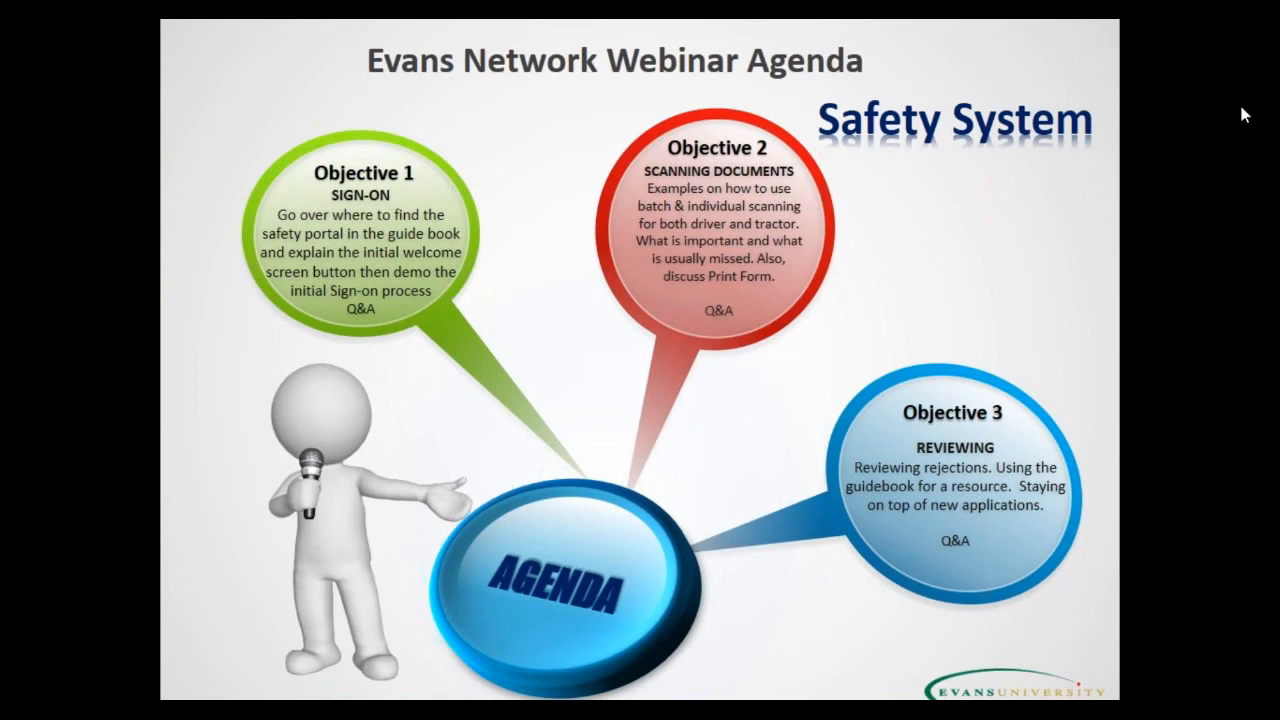
Return to the portal window, zoom out one step, and review the document tiles.
key("alt+Tab")
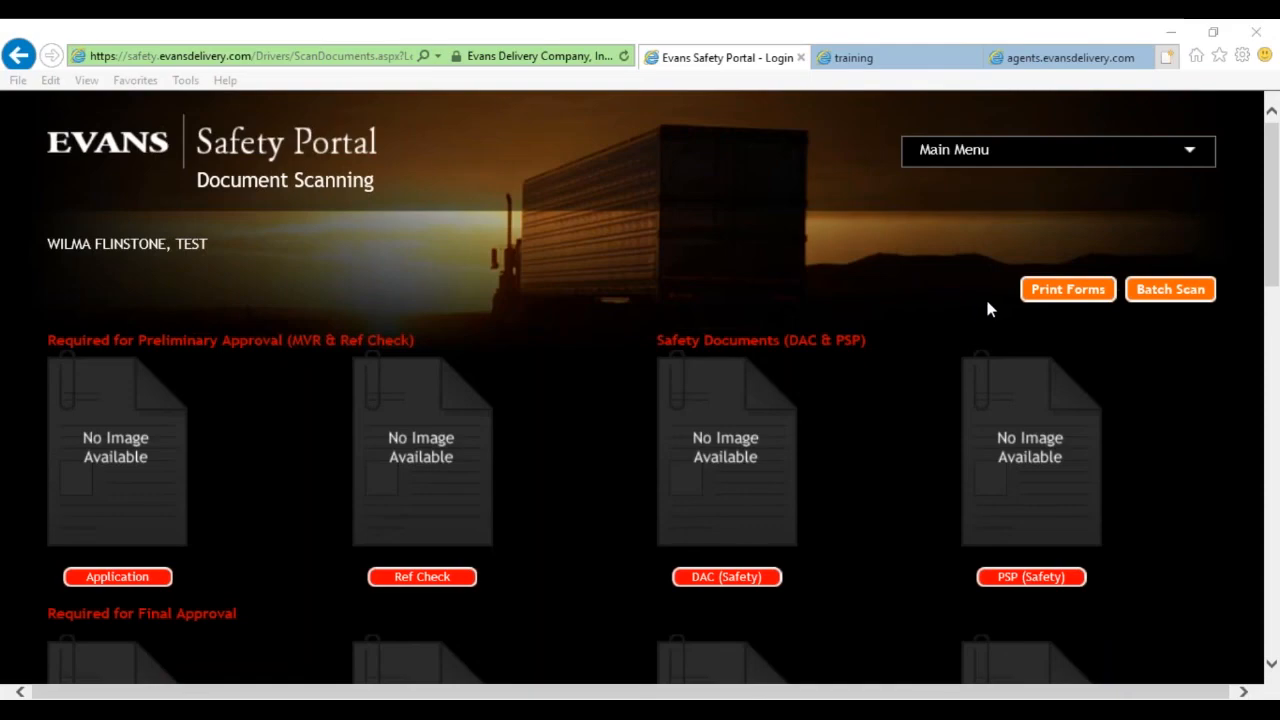
key("ctrl+minus")
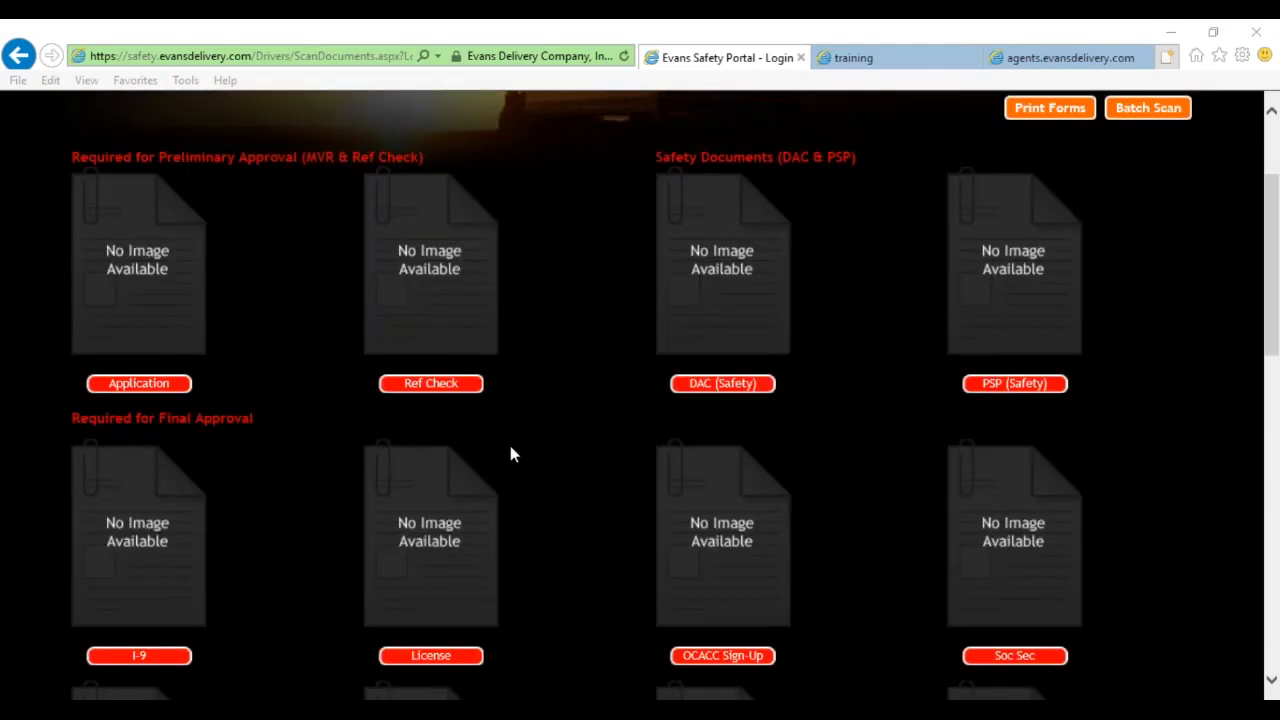
scroll(510, 455, "down", 2)
scroll(551, 485, "down", 3)
scroll(551, 485, "up", 2)
scroll(550, 492, "up", 5)
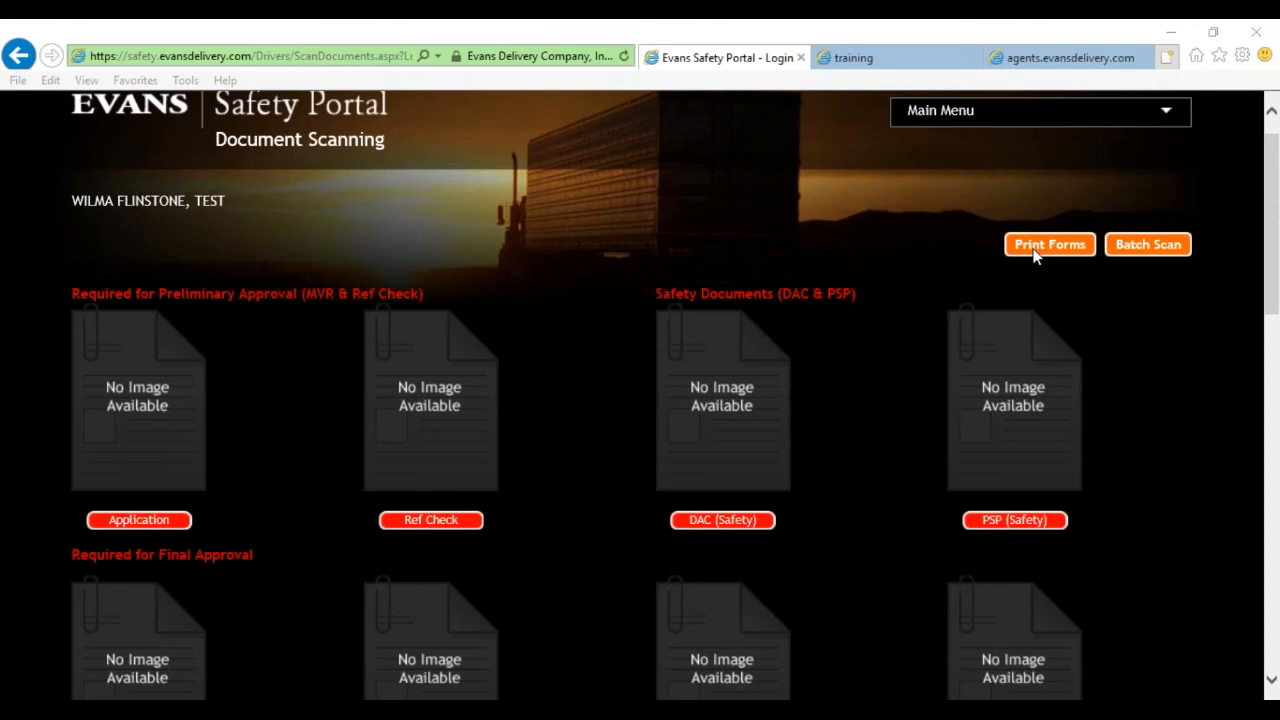
Open the pre-filled sign-on forms PDF via Print Forms and advance to the Application page.
left_click(1047, 245)
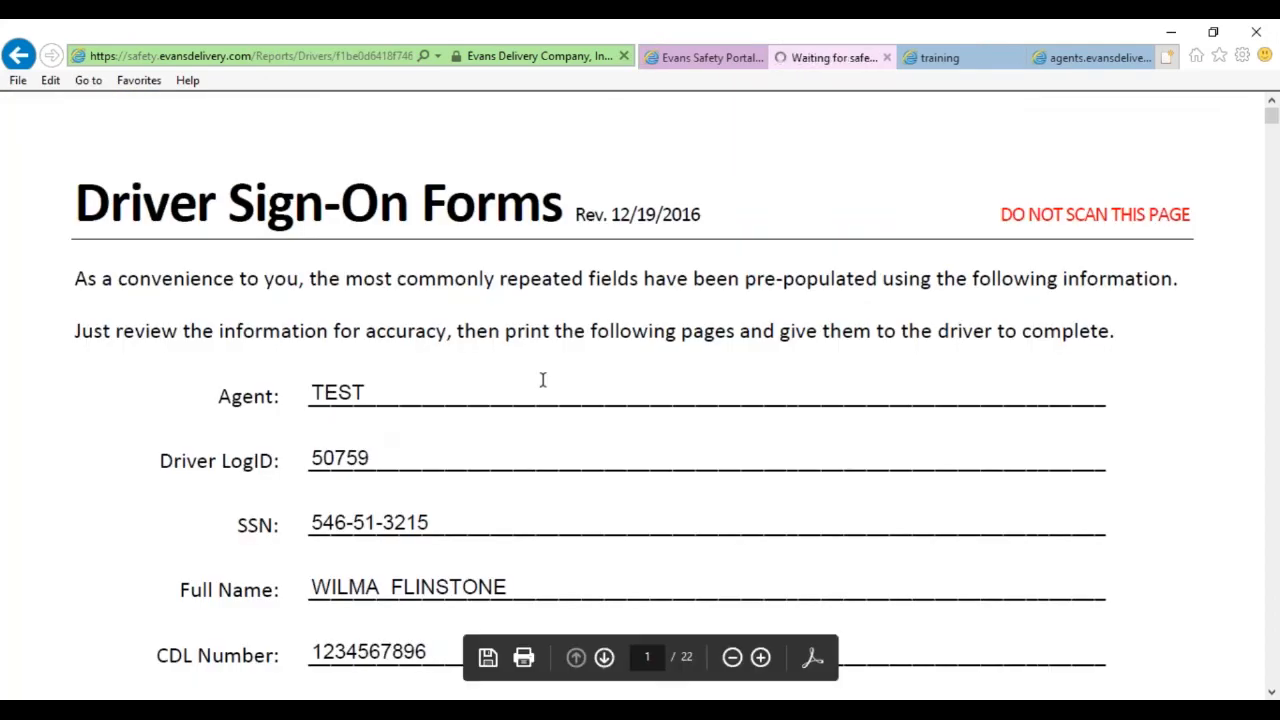
scroll(378, 427, "down", 1)
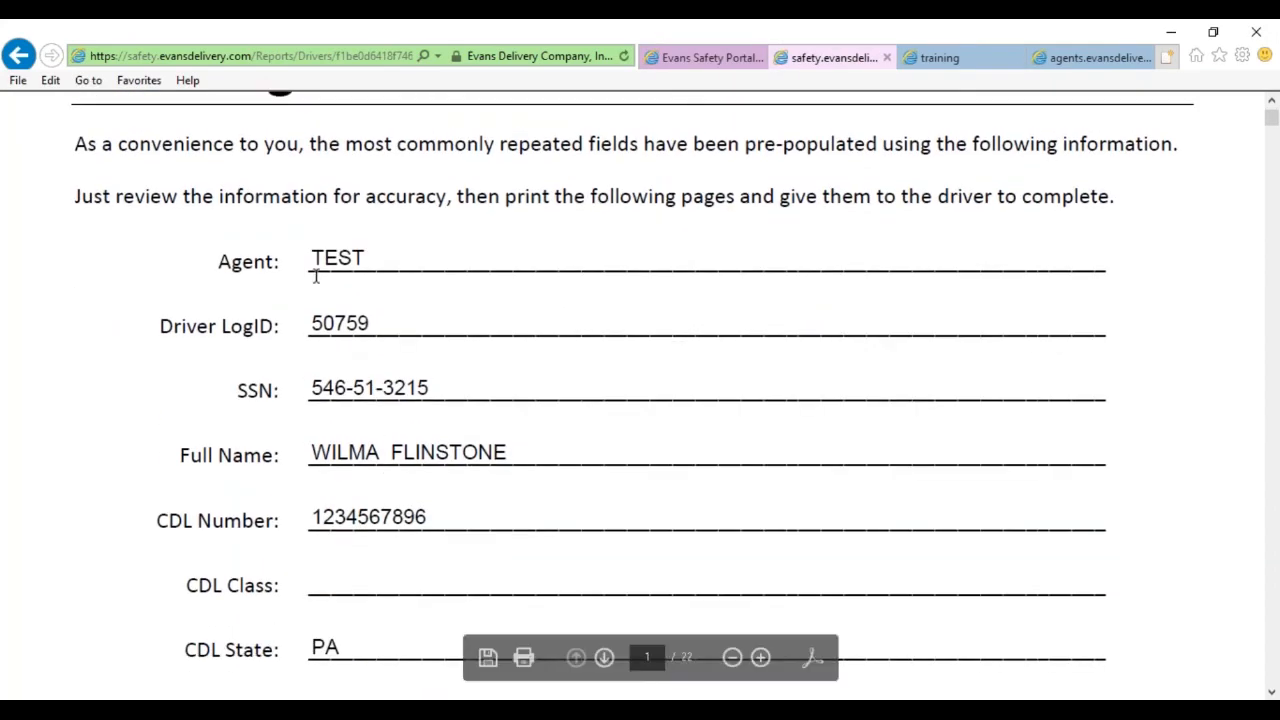
scroll(392, 413, "down", 1)
scroll(392, 413, "up", 1)
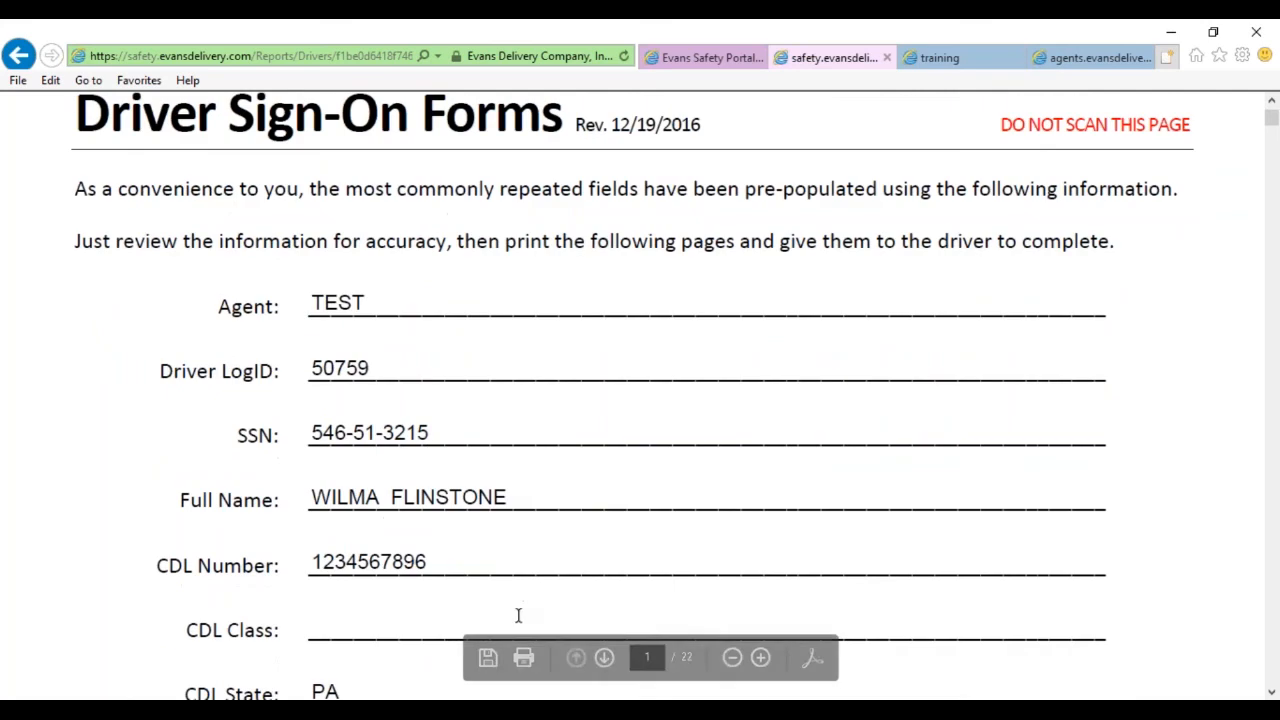
left_click(604, 658)
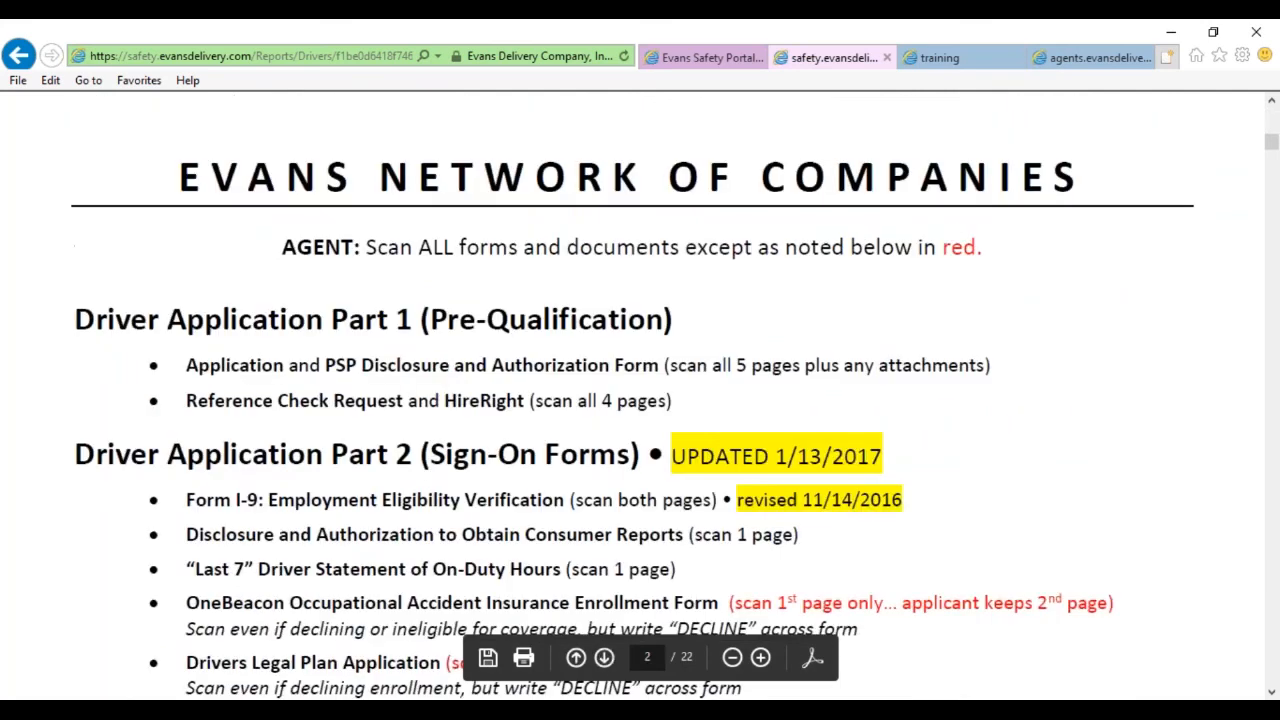
left_click(604, 658)
Scroll through the Application pages down toward the reference check form.
scroll(550, 495, "down", 3)
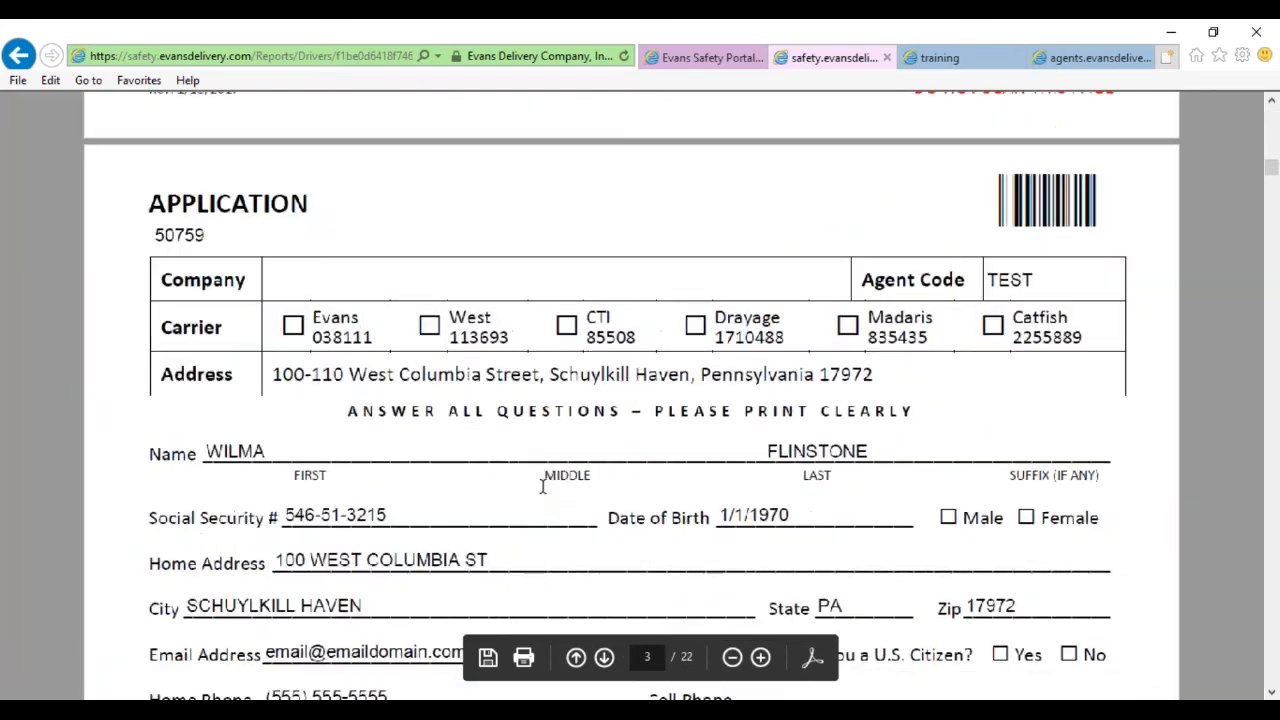
scroll(540, 485, "up", 1)
scroll(506, 454, "down", 3)
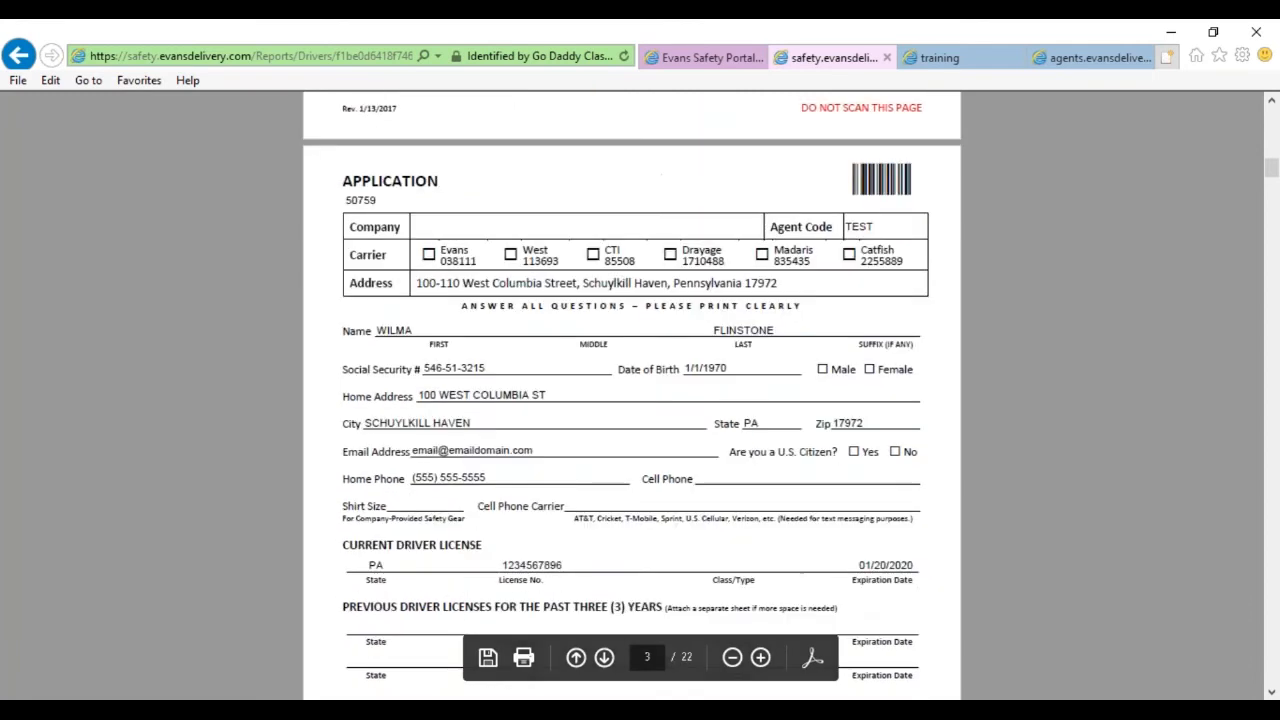
scroll(632, 396, "down", 1)
scroll(632, 396, "up", 1)
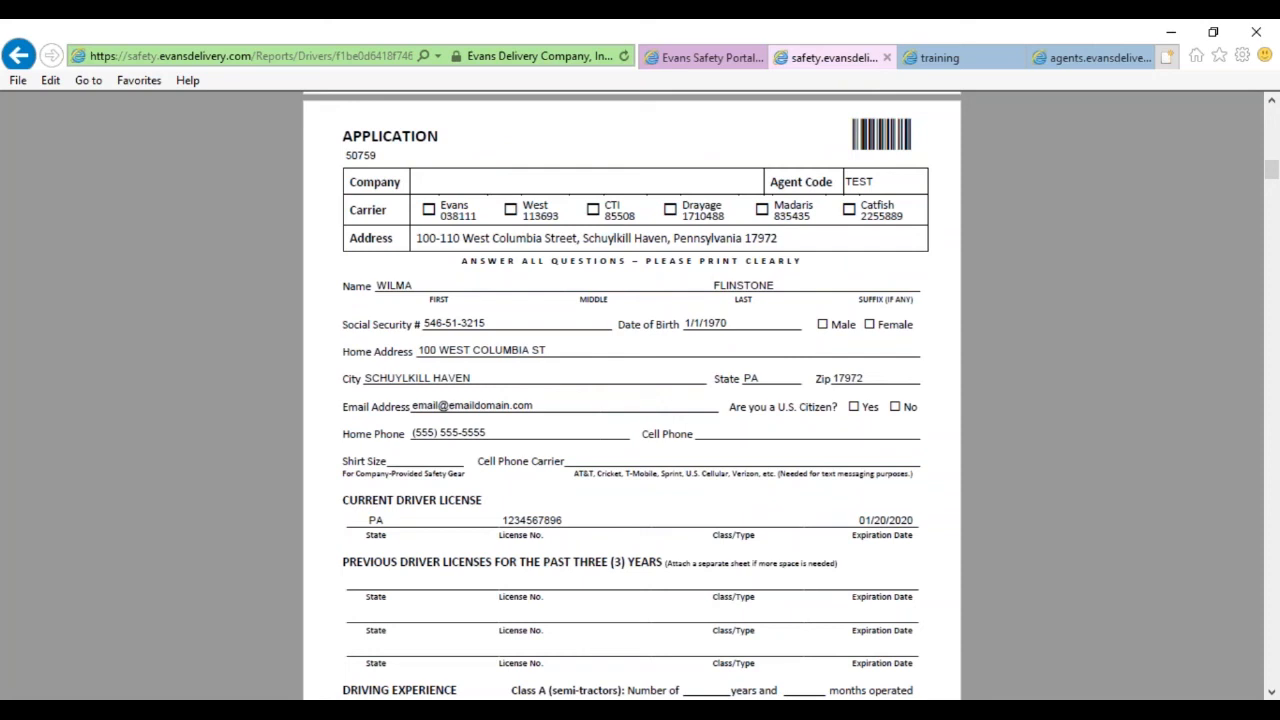
left_click_drag(352, 287, 786, 282)
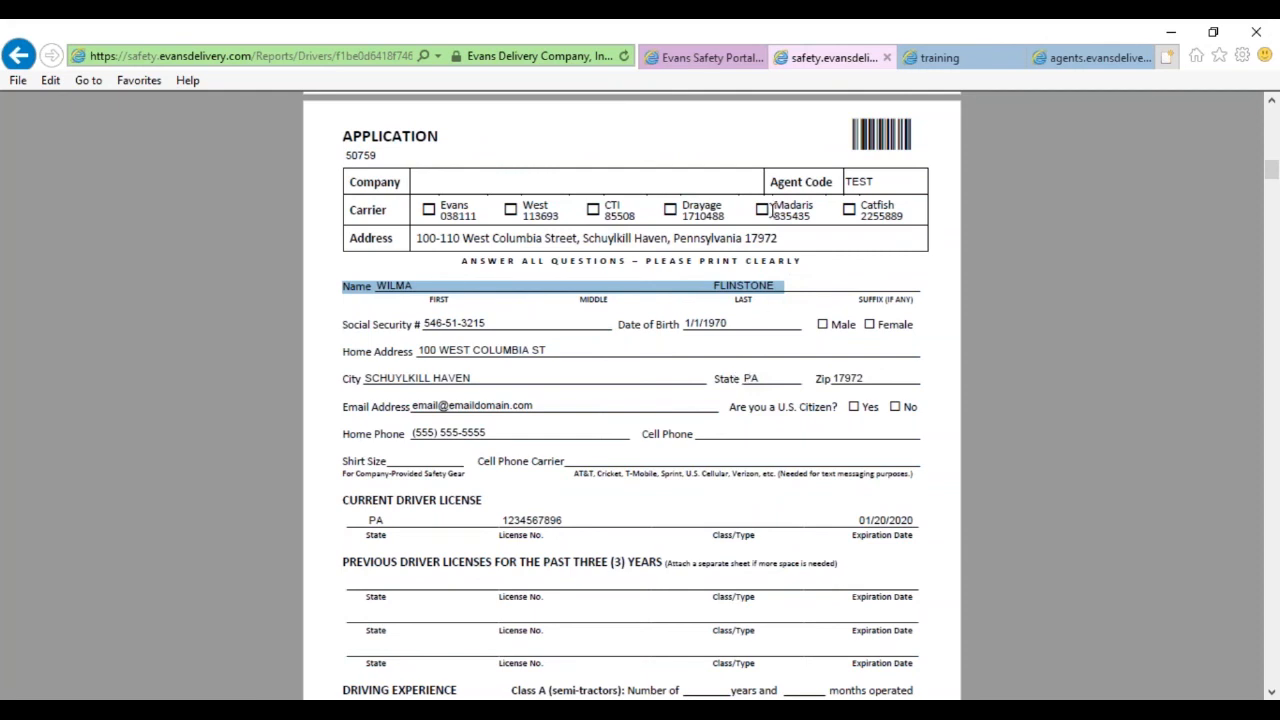
left_click(854, 122)
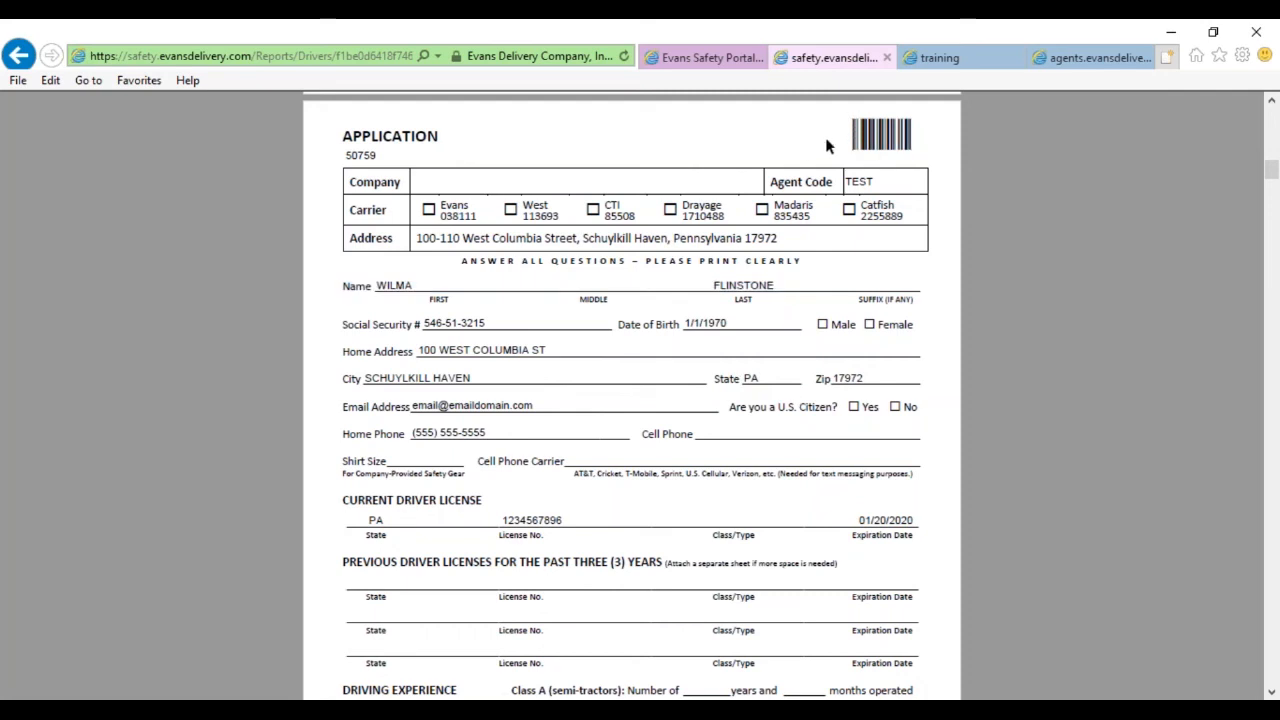
scroll(766, 360, "down", 5)
scroll(745, 429, "down", 15)
scroll(632, 395, "down", 15)
scroll(1028, 369, "down", 15)
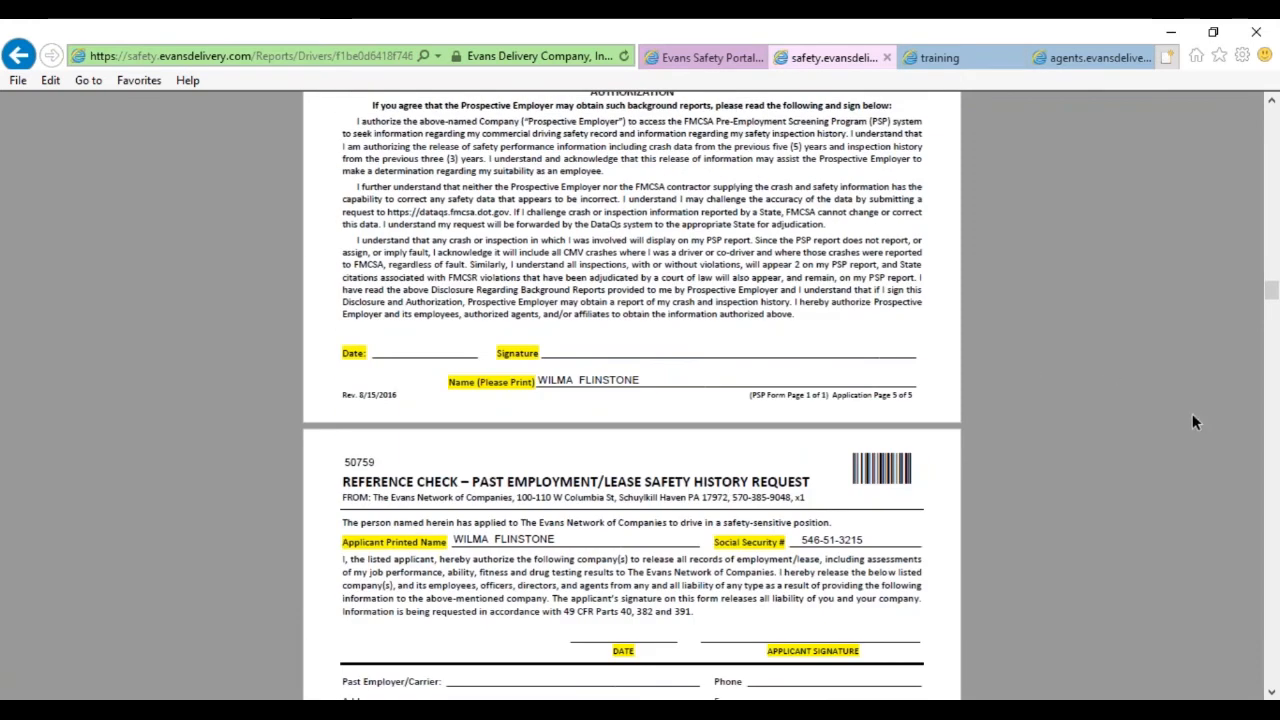
Page through the packet from the PSP authorization into the driver application pages.
scroll(1230, 405, "down", 1)
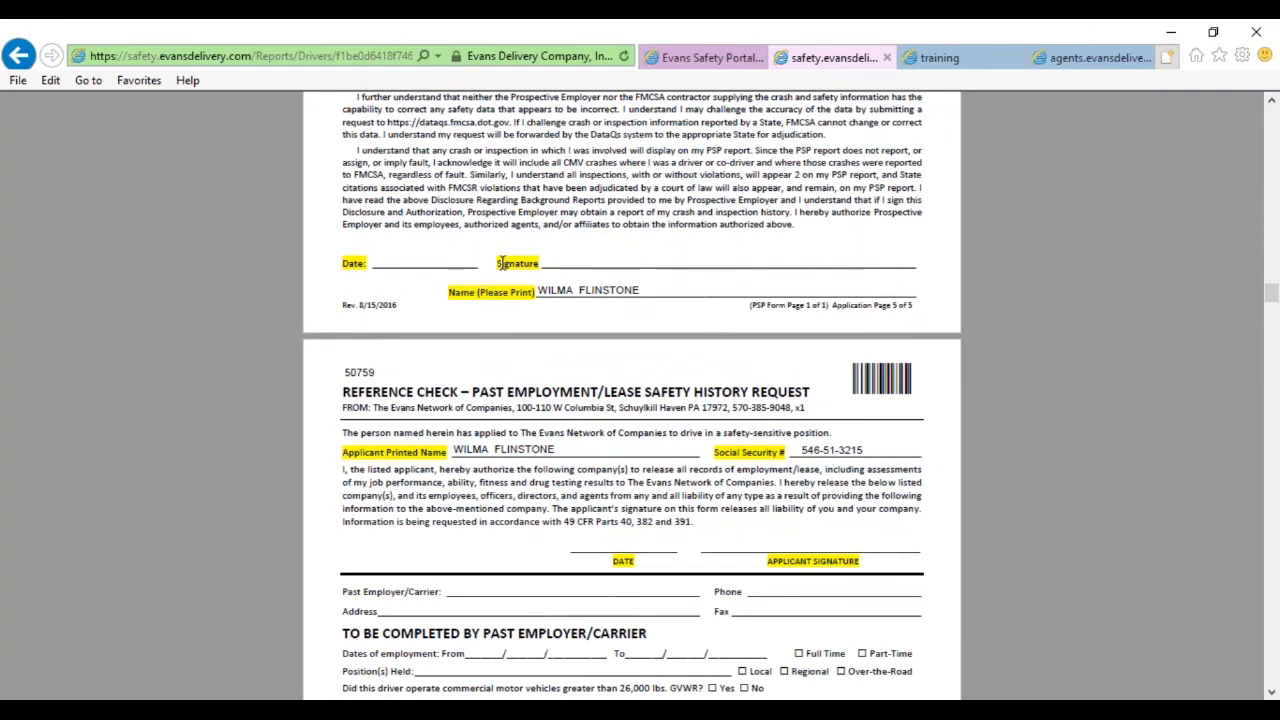
scroll(632, 495, "down", 10)
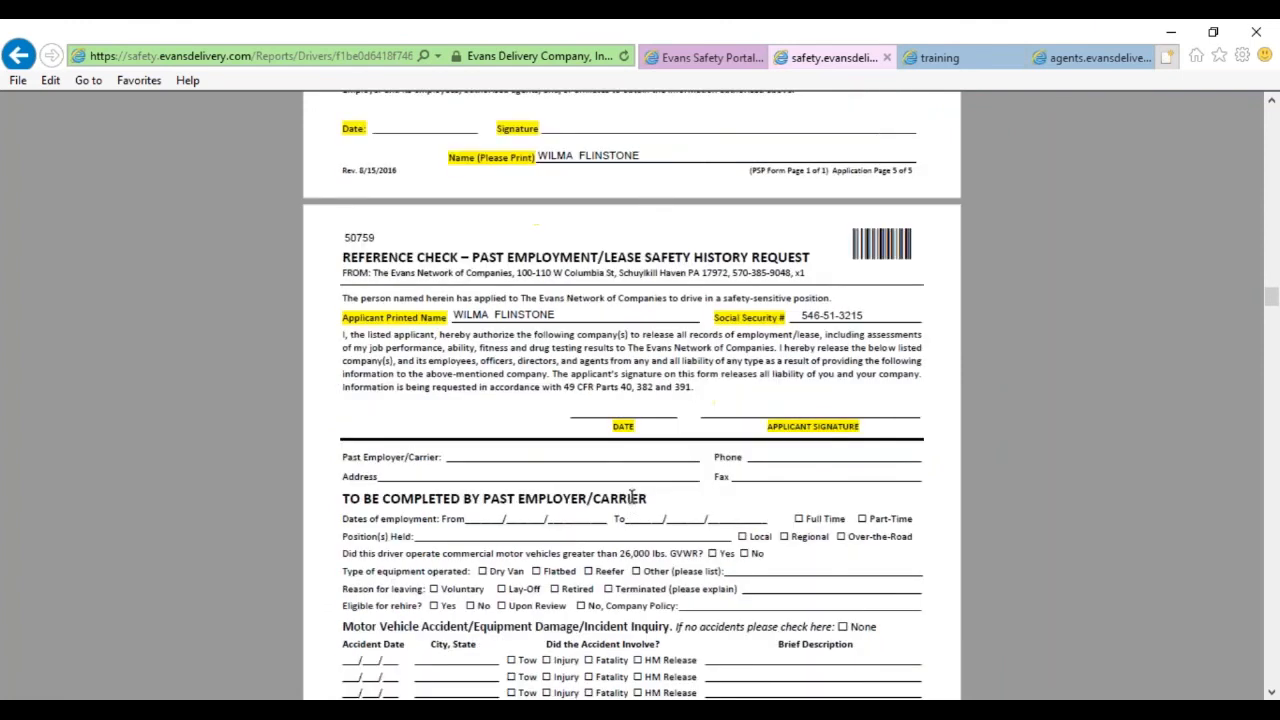
left_click_drag(1263, 338, 1255, 178)
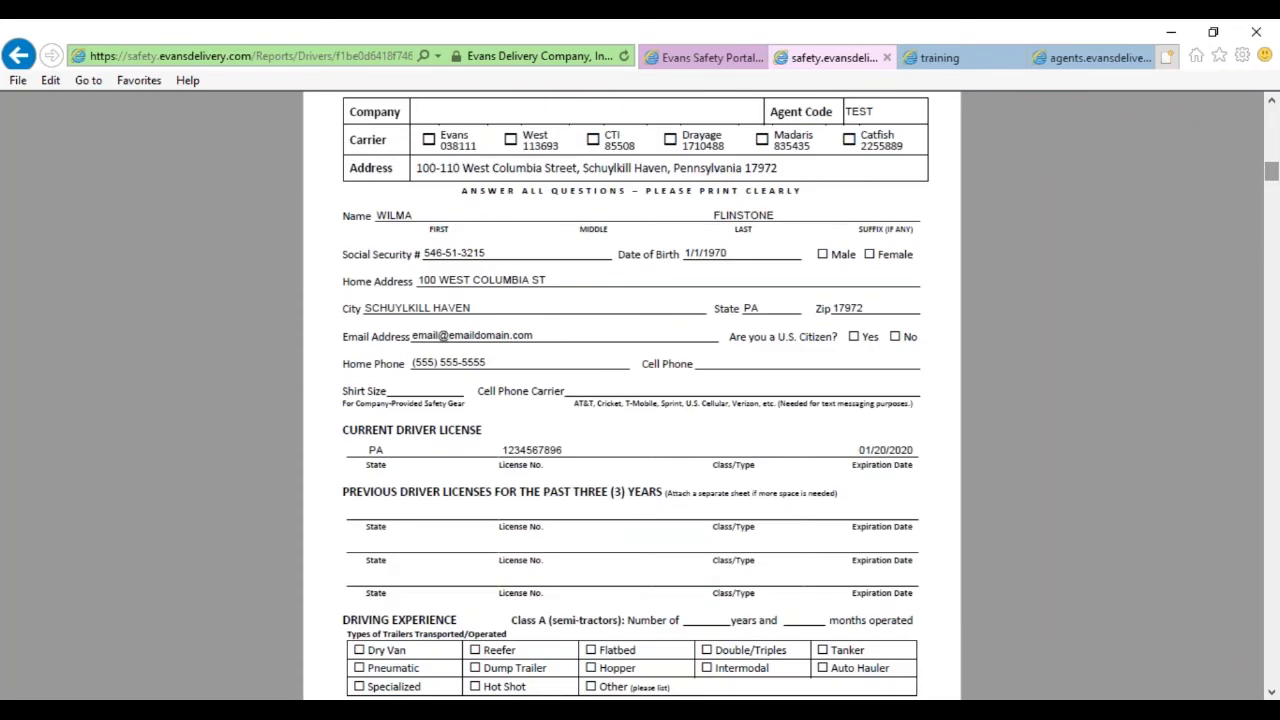
scroll(771, 426, "up", 1)
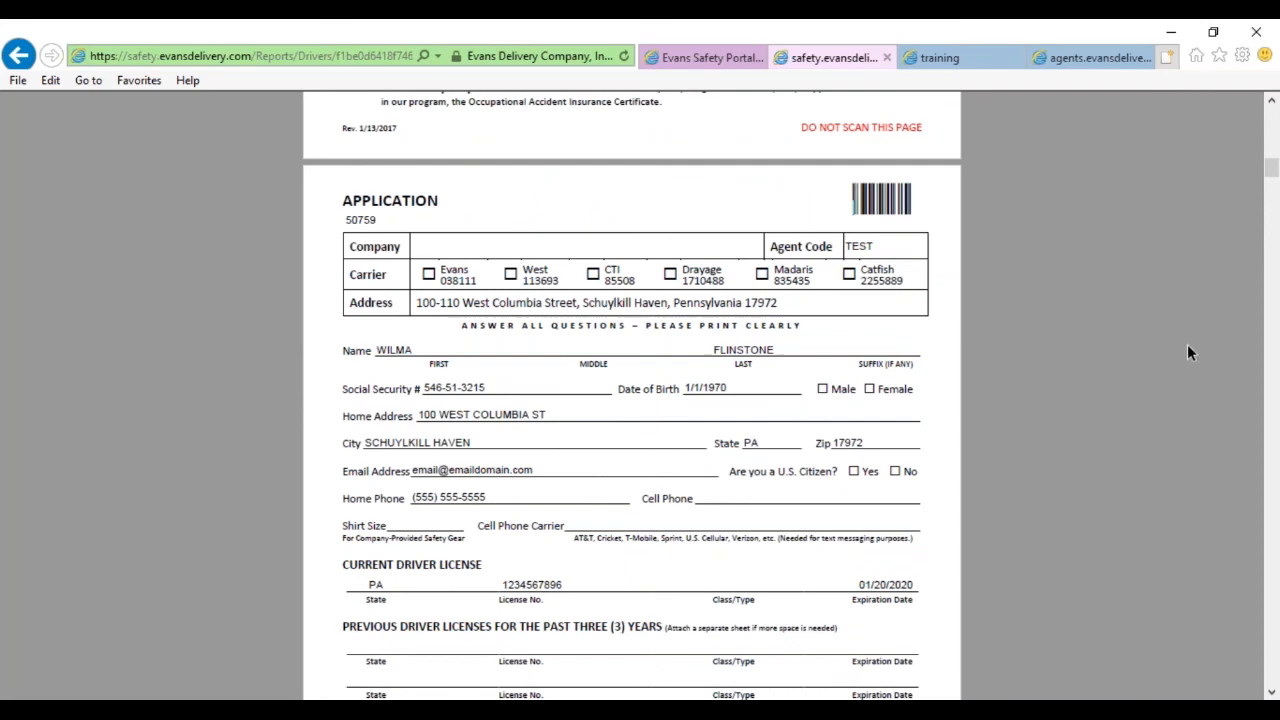
left_click_drag(1272, 175, 1272, 183)
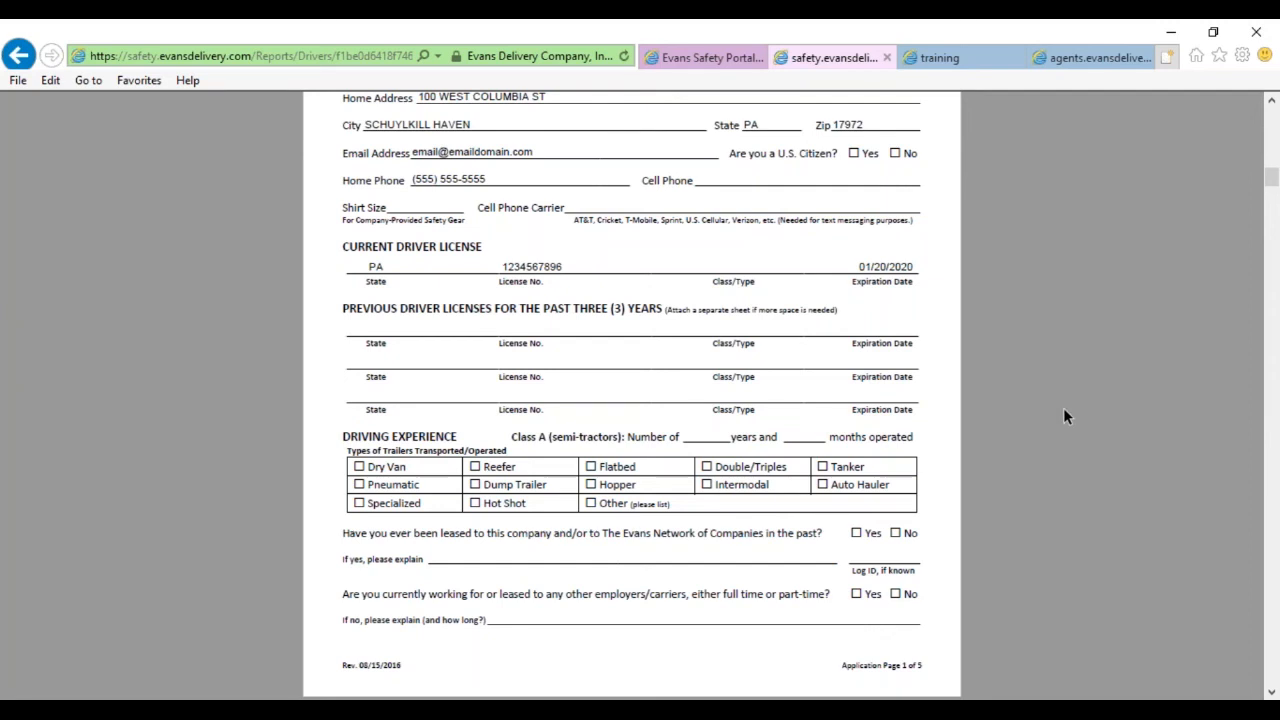
scroll(1063, 407, "down", 2)
scroll(1063, 407, "up", 3)
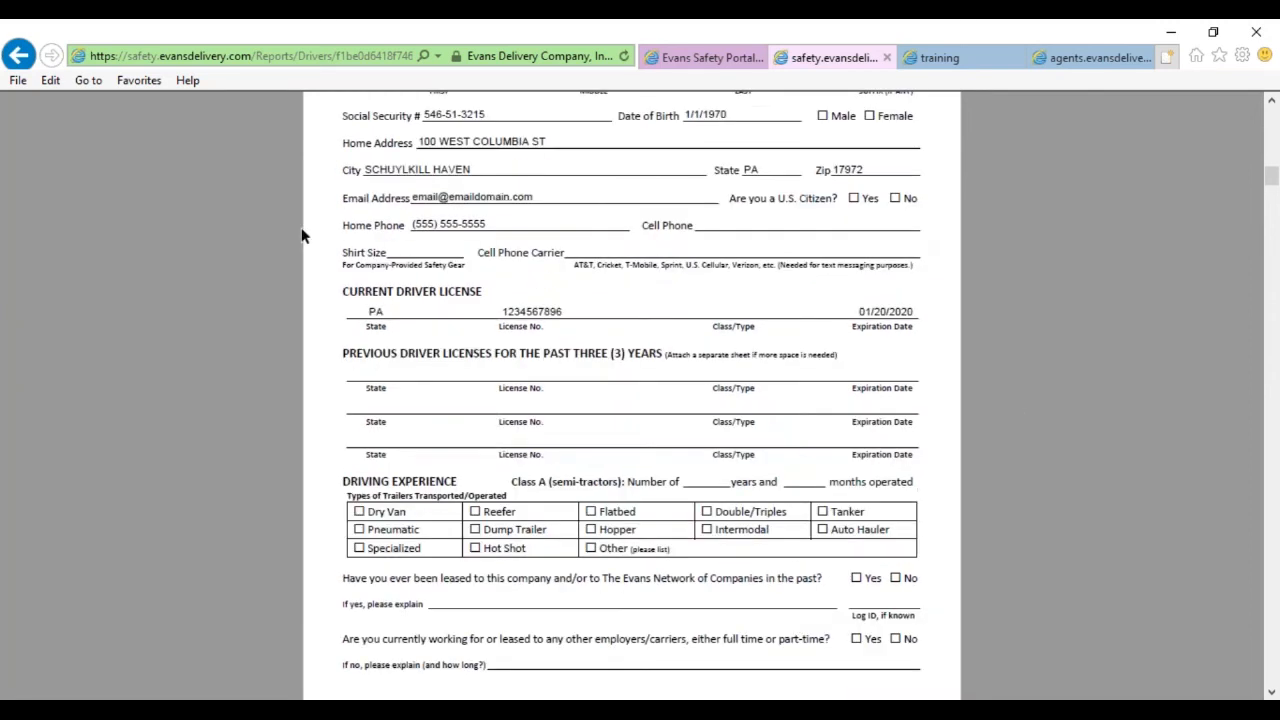
left_click_drag(1264, 182, 1272, 298)
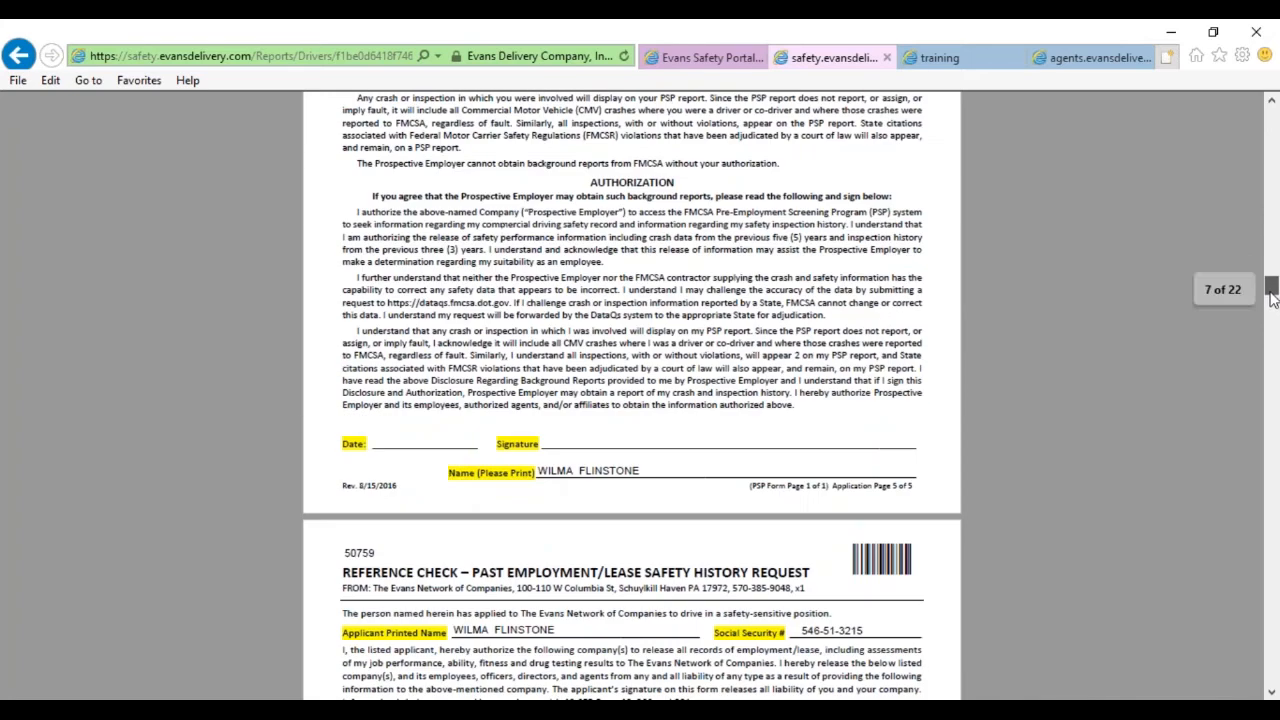
Highlight the printed name lines, clear the applicant name highlight, and advance to page 15 of 22.
left_click_drag(447, 476, 608, 482)
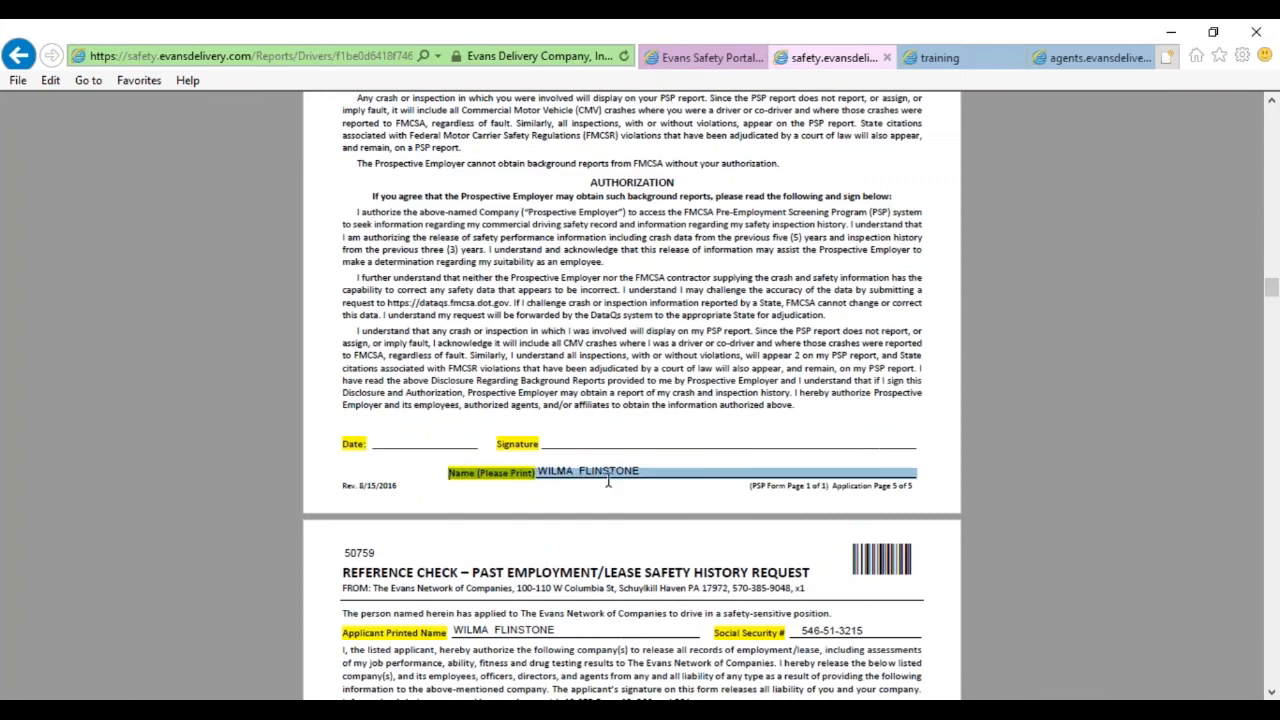
left_click_drag(1272, 296, 1272, 309)
left_click_drag(447, 232, 811, 234)
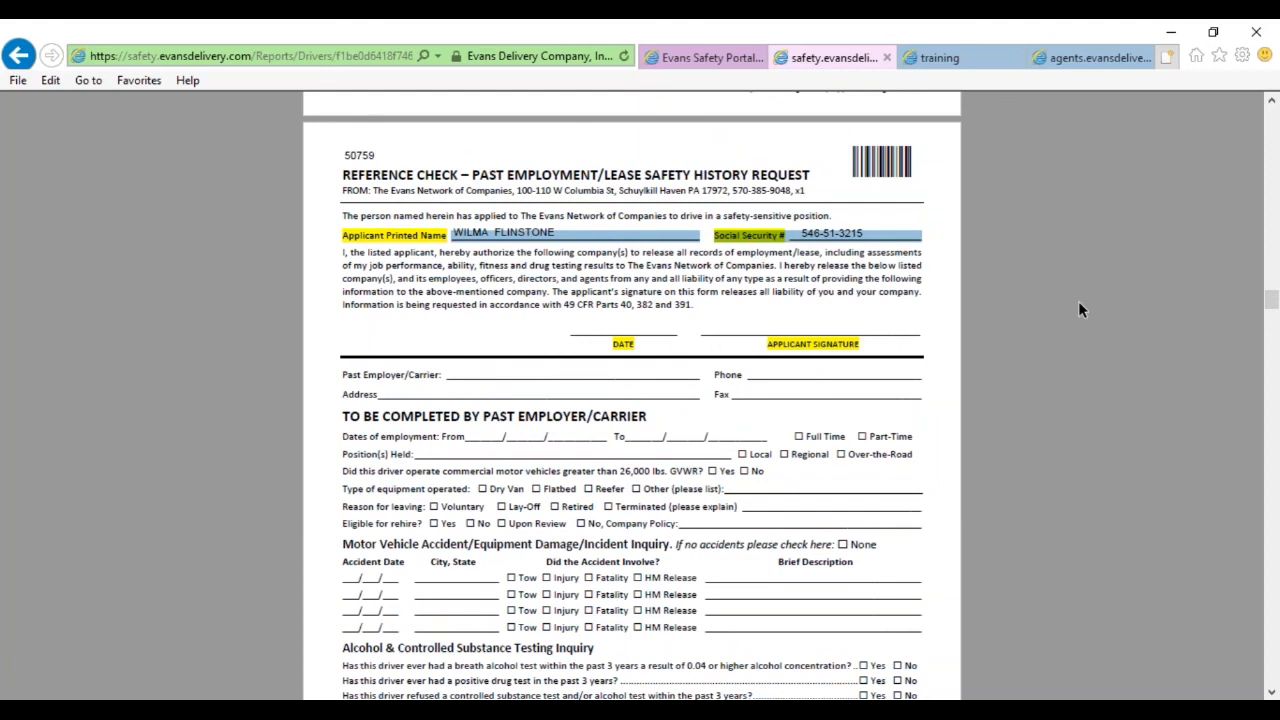
left_click(1122, 306)
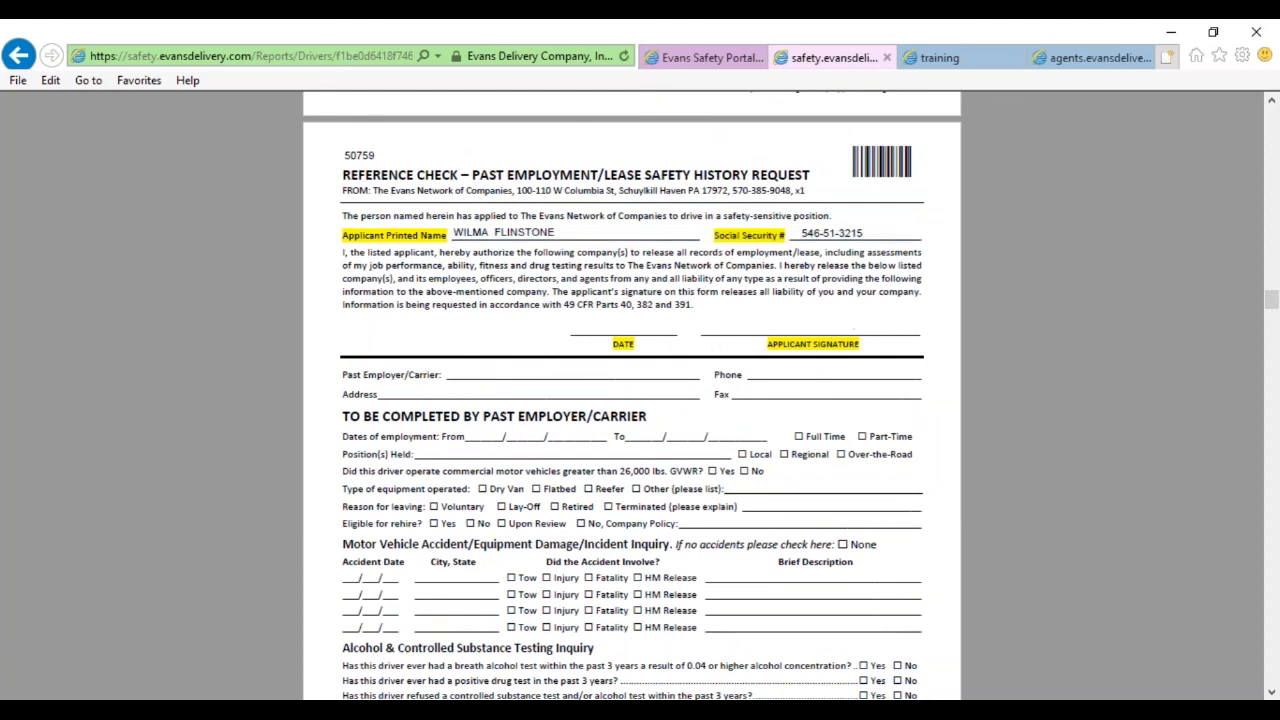
left_click_drag(1270, 293, 1257, 500)
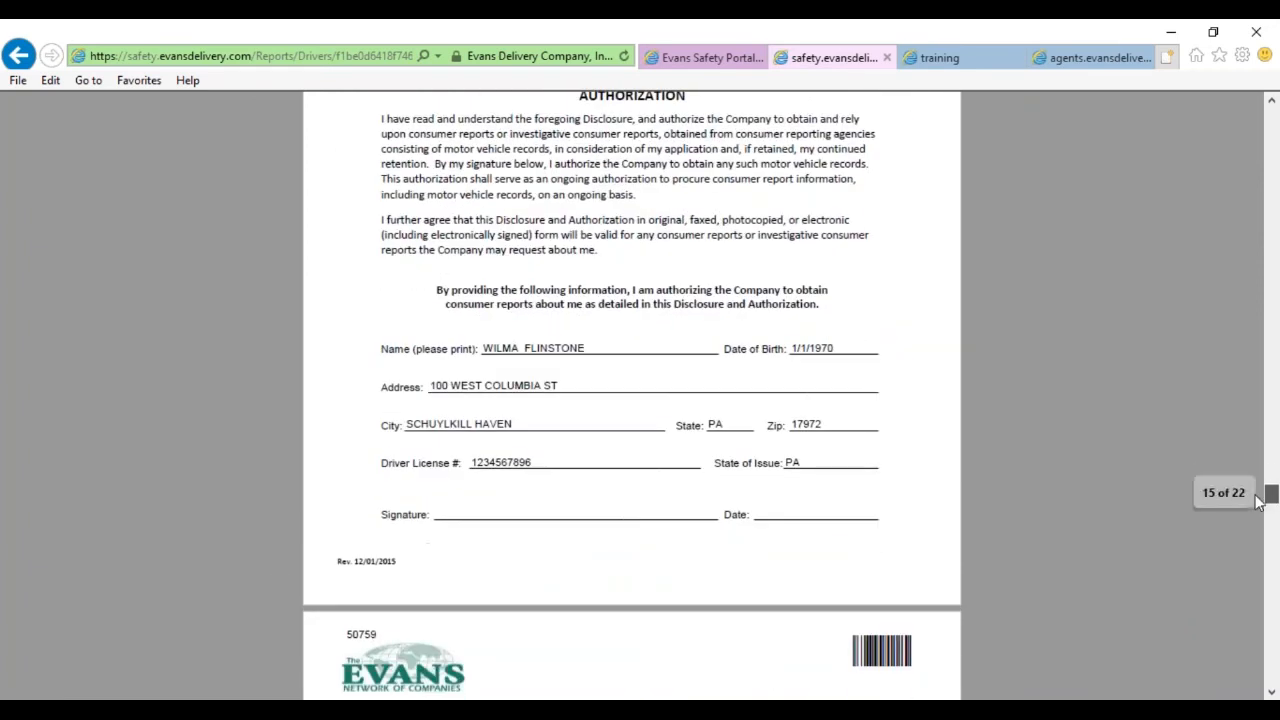
Scroll through the remaining forms and highlight the prefilled driver details on the enrollment form.
scroll(845, 497, "down", 5)
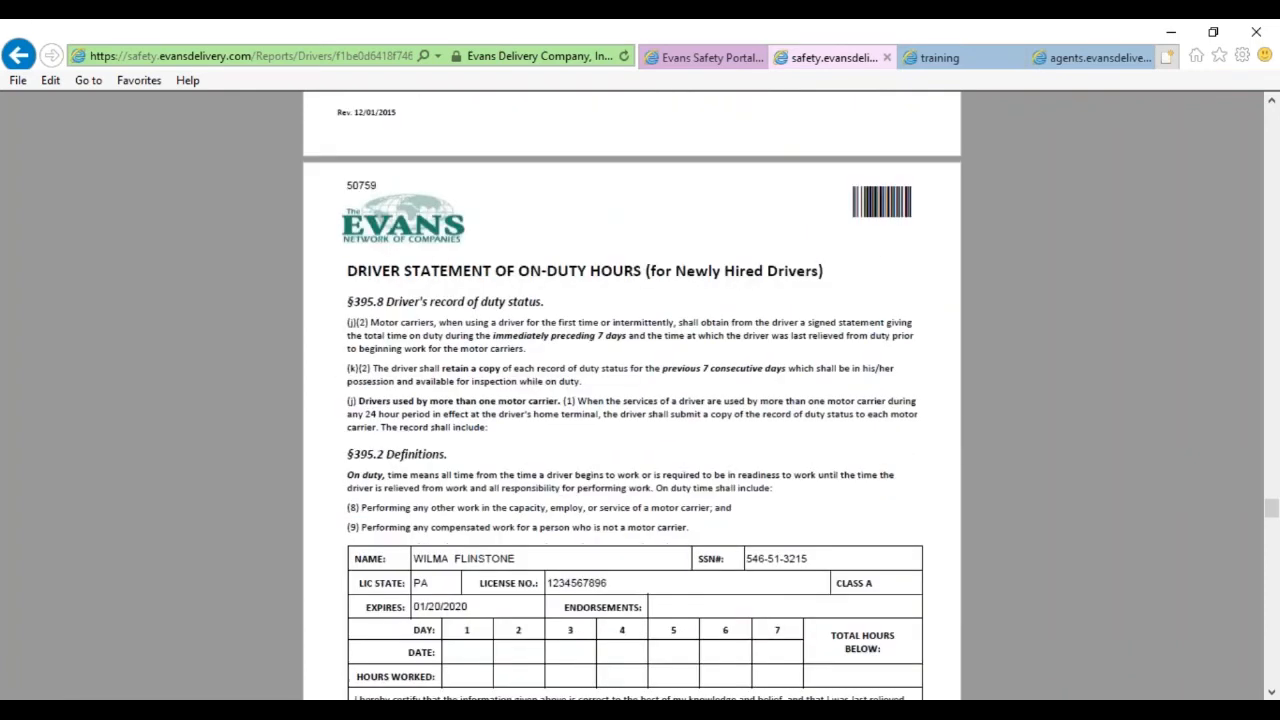
scroll(640, 400, "down", 2)
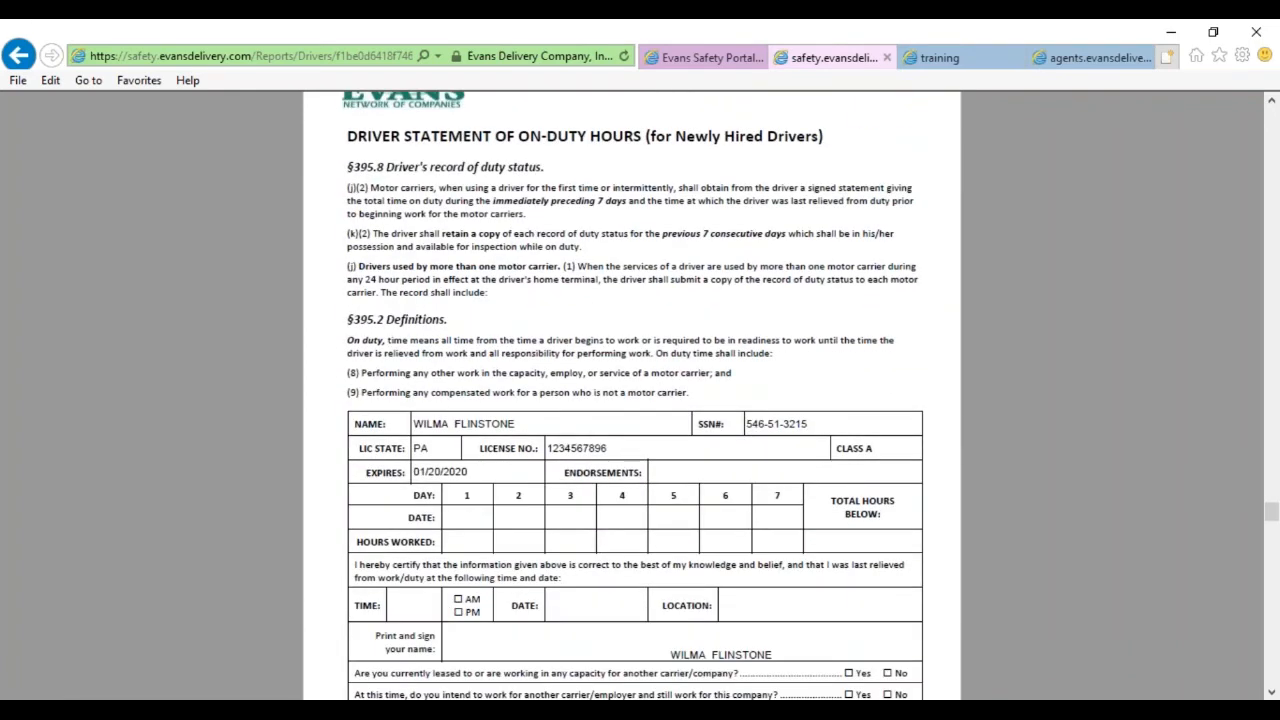
scroll(635, 480, "down", 1)
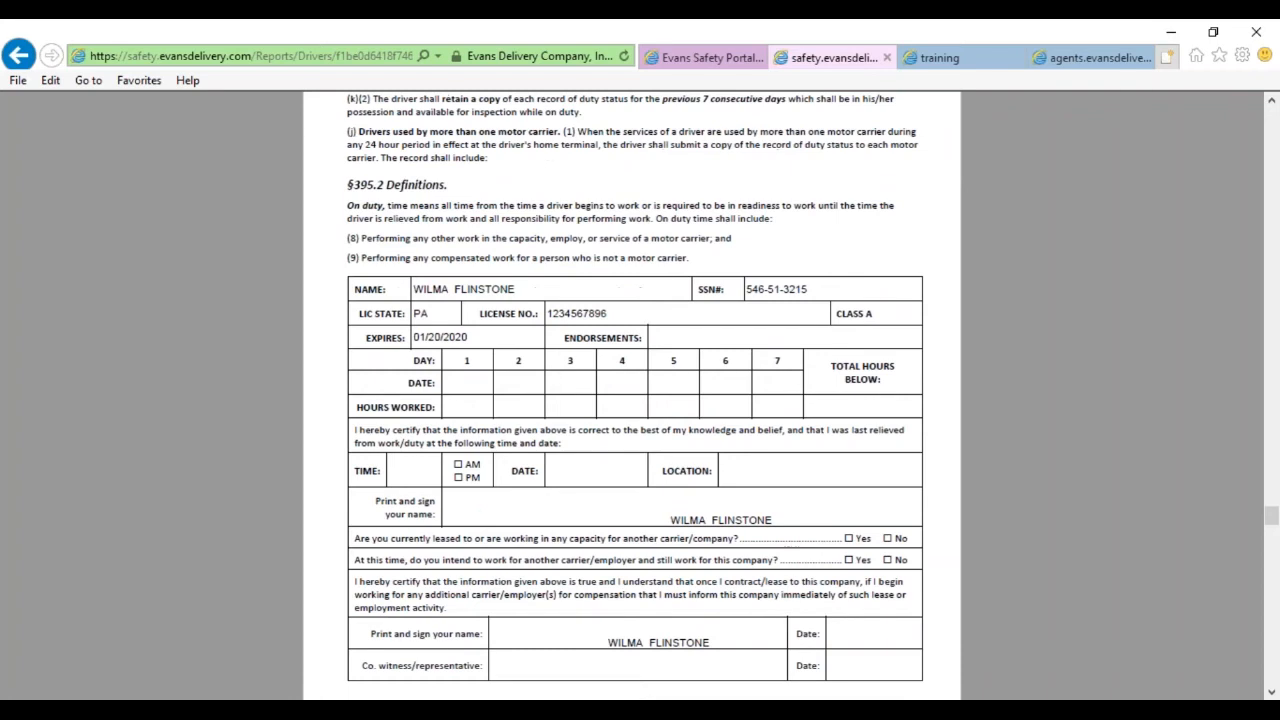
scroll(805, 474, "down", 8)
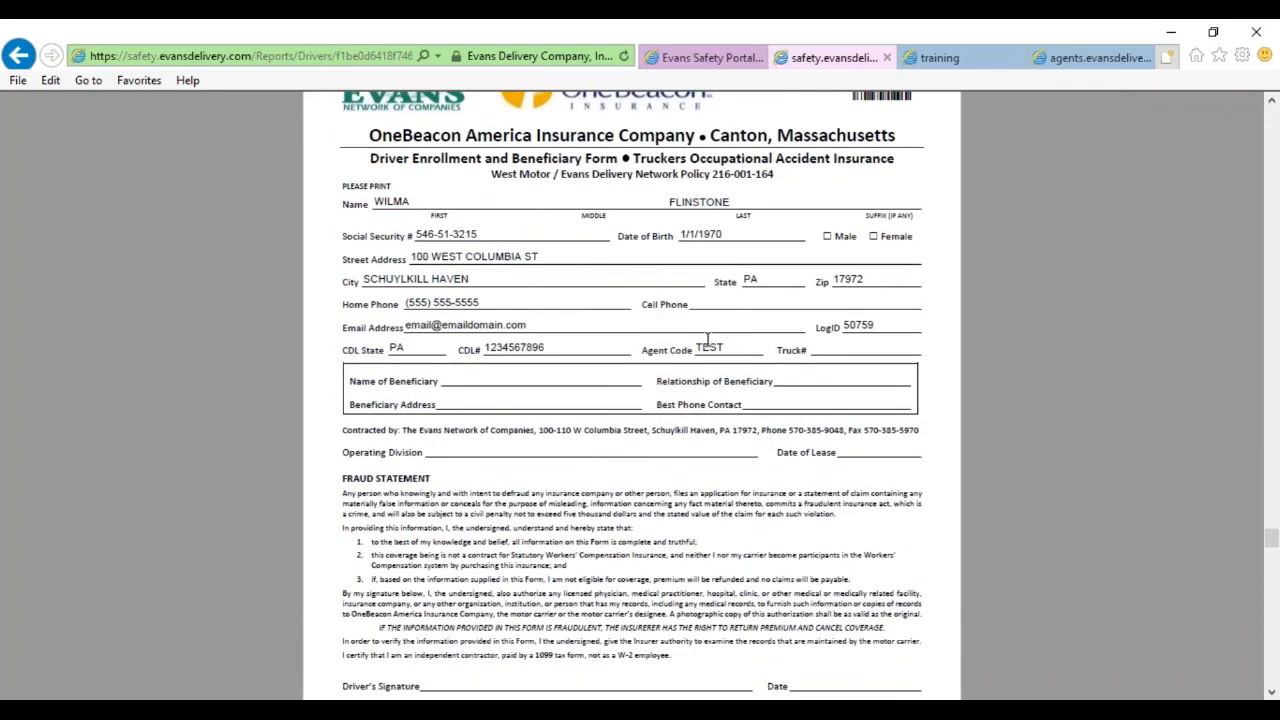
left_click_drag(346, 201, 806, 371)
scroll(969, 507, "down", 15)
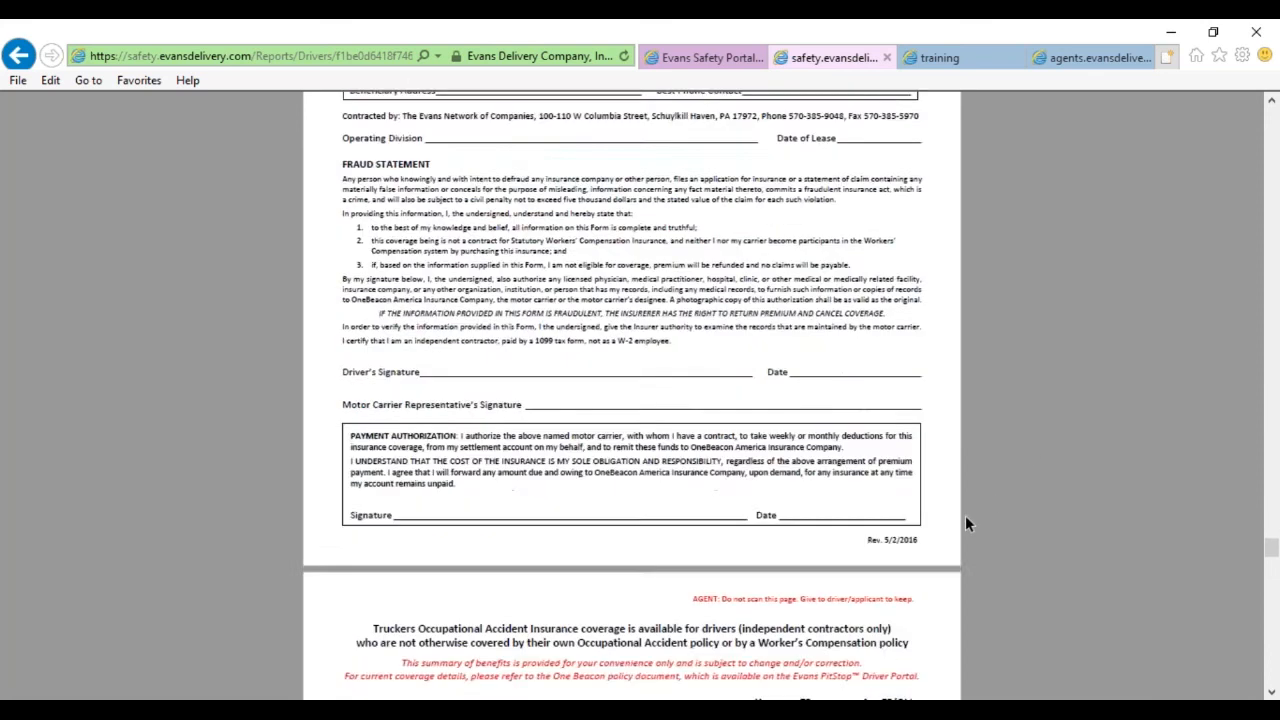
Return to the Application page and highlight its barcode.
left_click_drag(1271, 578, 1273, 597)
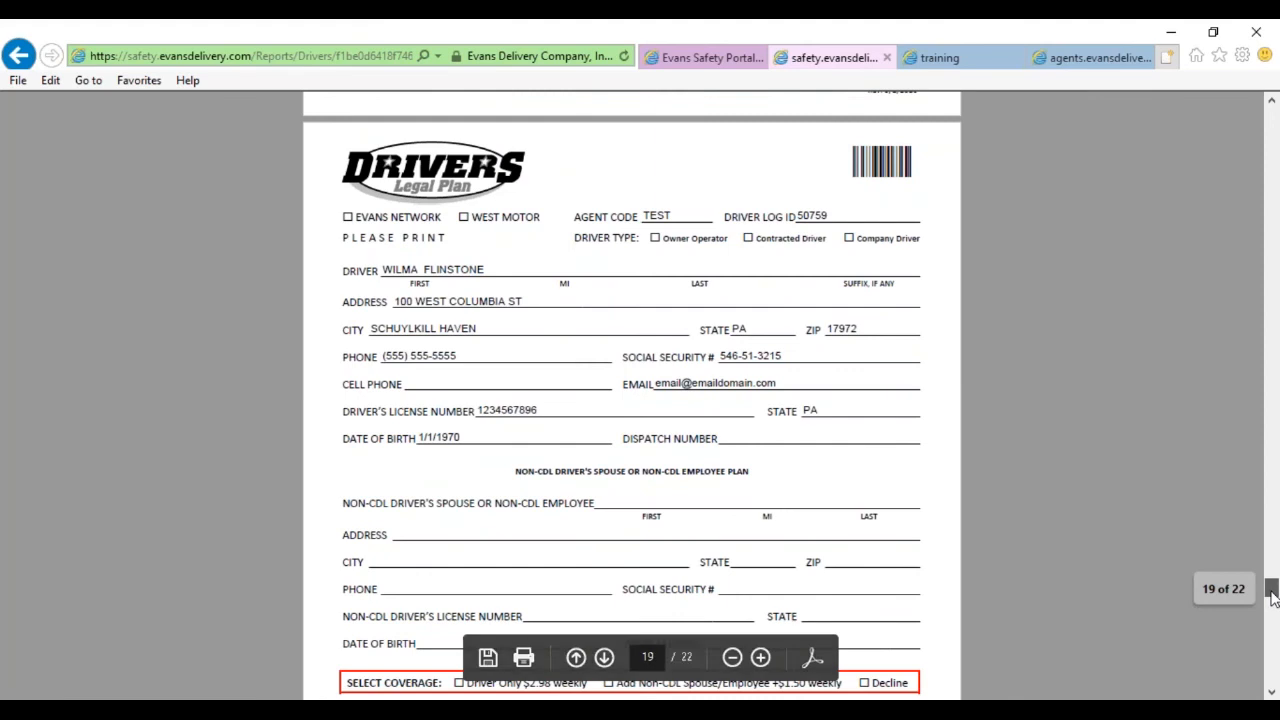
left_click_drag(1273, 597, 1240, 182)
left_click_drag(848, 298, 914, 311)
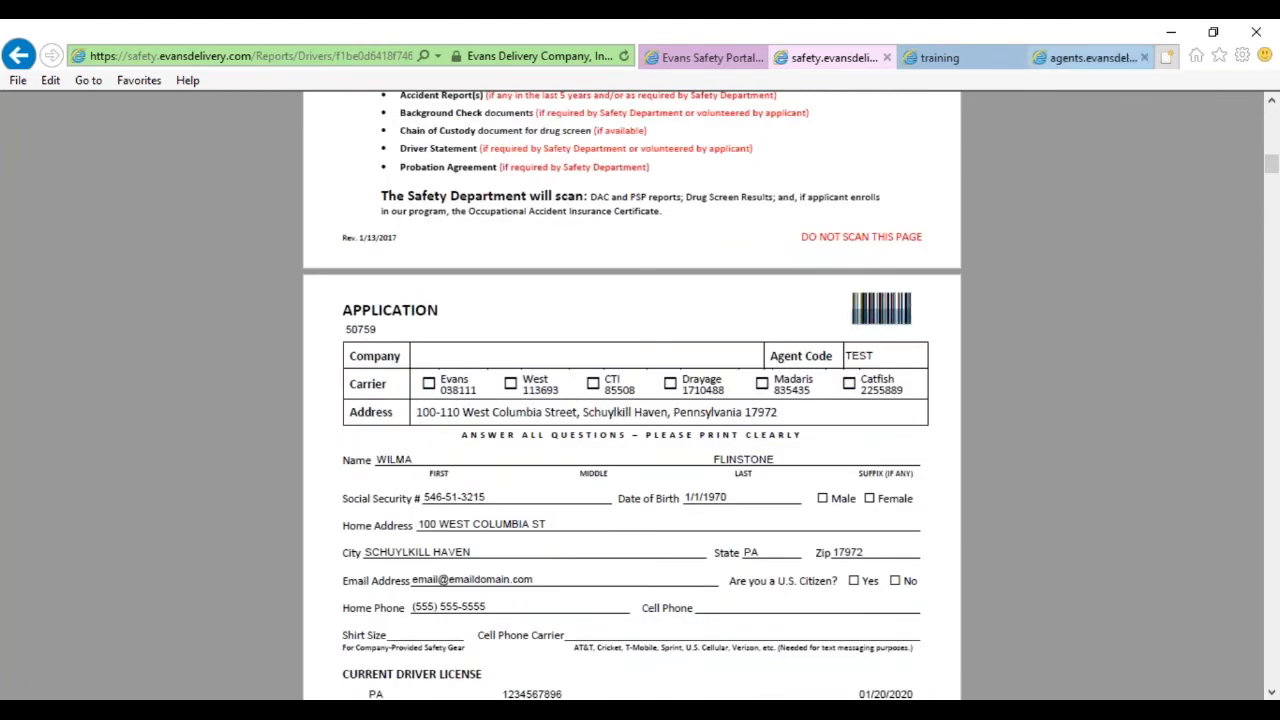
Switch back to the driver's Document Scanning page in the Evans Safety Portal tab.
left_click(940, 58)
left_click(1082, 58)
left_click(722, 58)
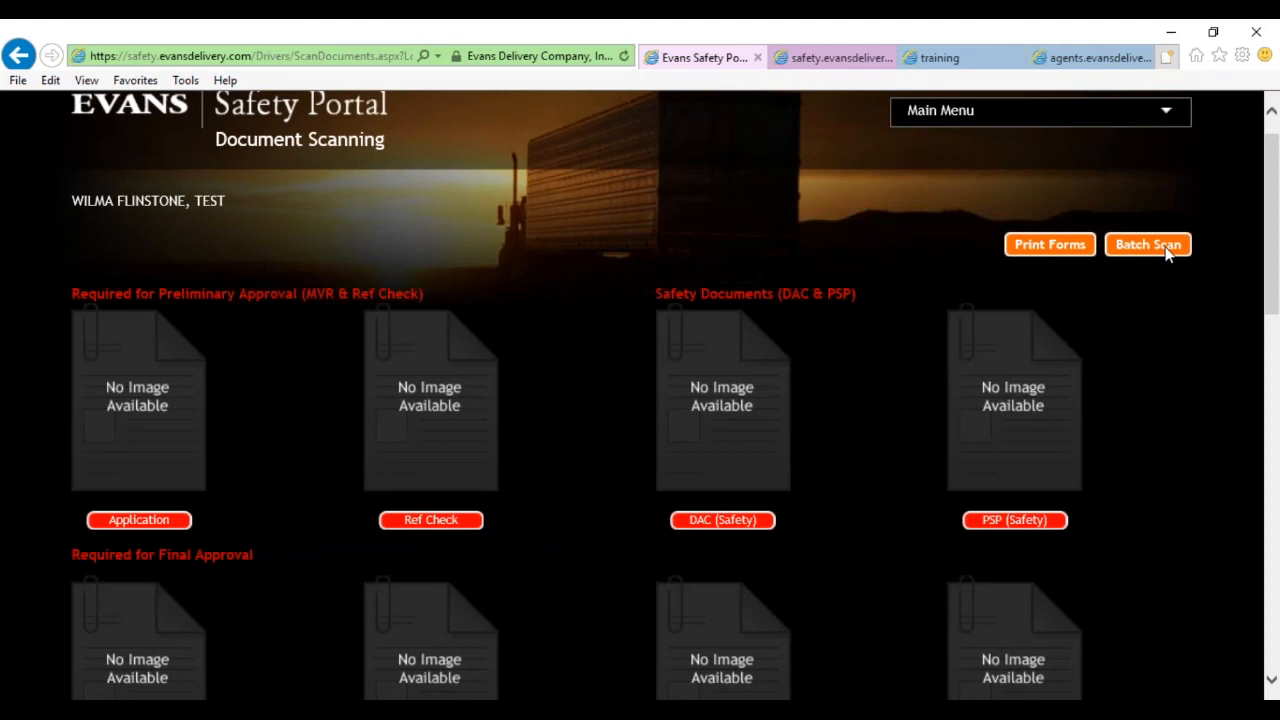
left_click(965, 57)
left_click(1070, 60)
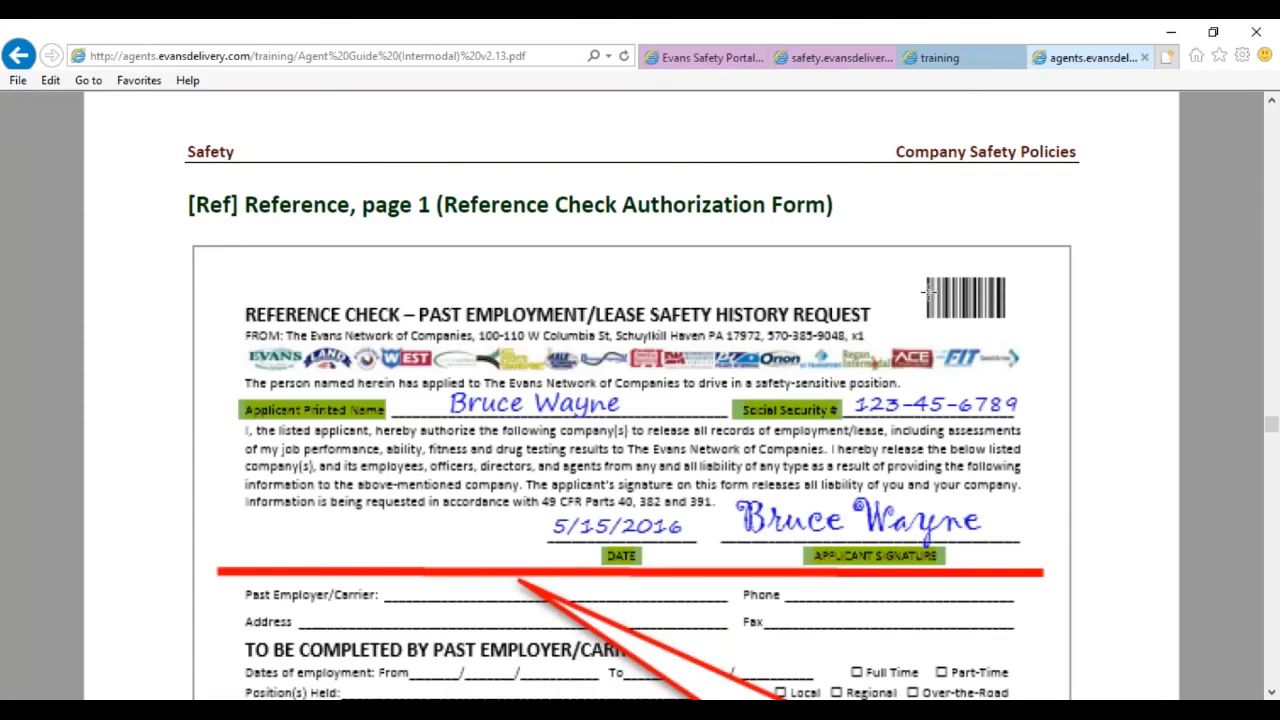
left_click_drag(907, 259, 1074, 336)
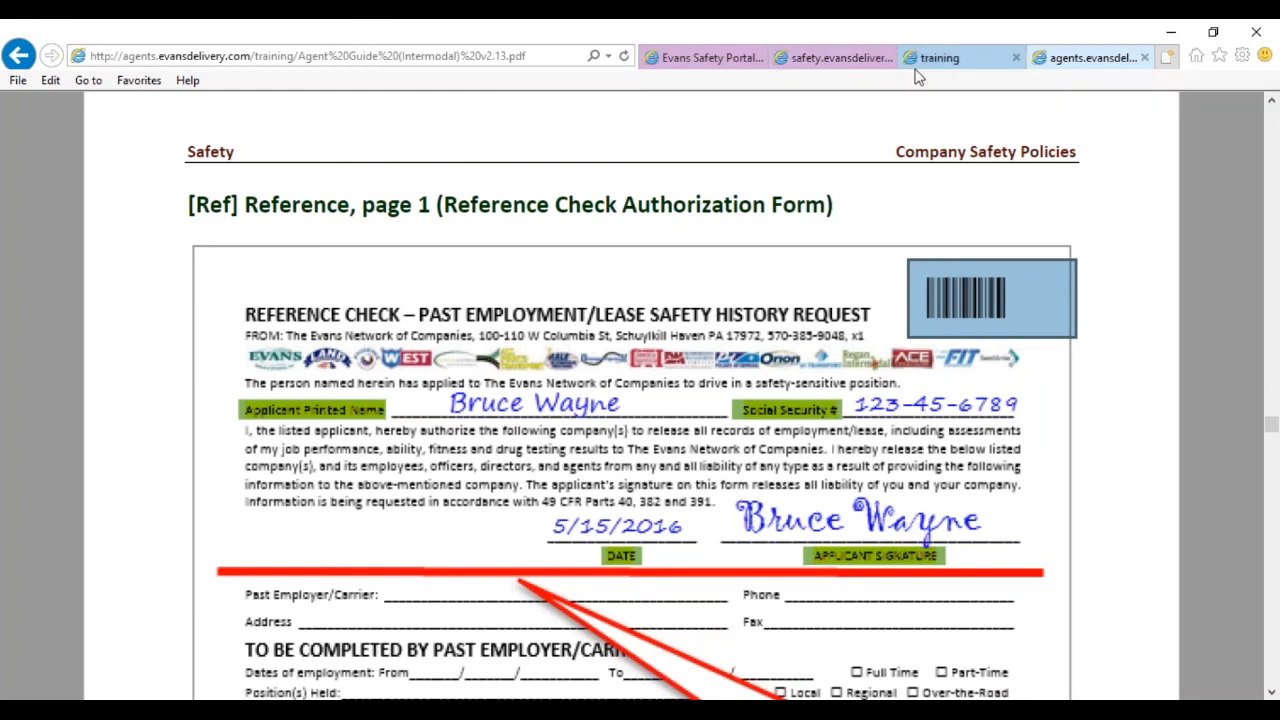
left_click(945, 58)
left_click(866, 58)
left_click(705, 57)
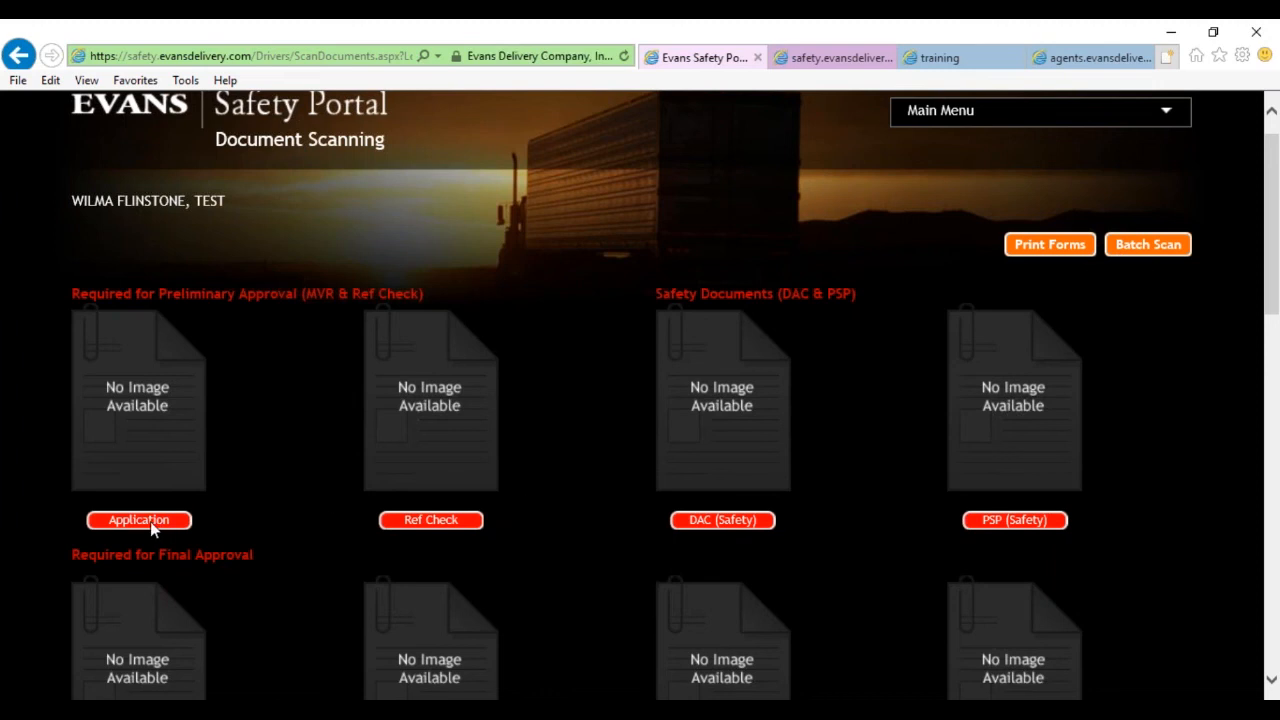
Cancel the single Ref Check scan and open Batch Scan for the driver instead.
left_click(416, 527)
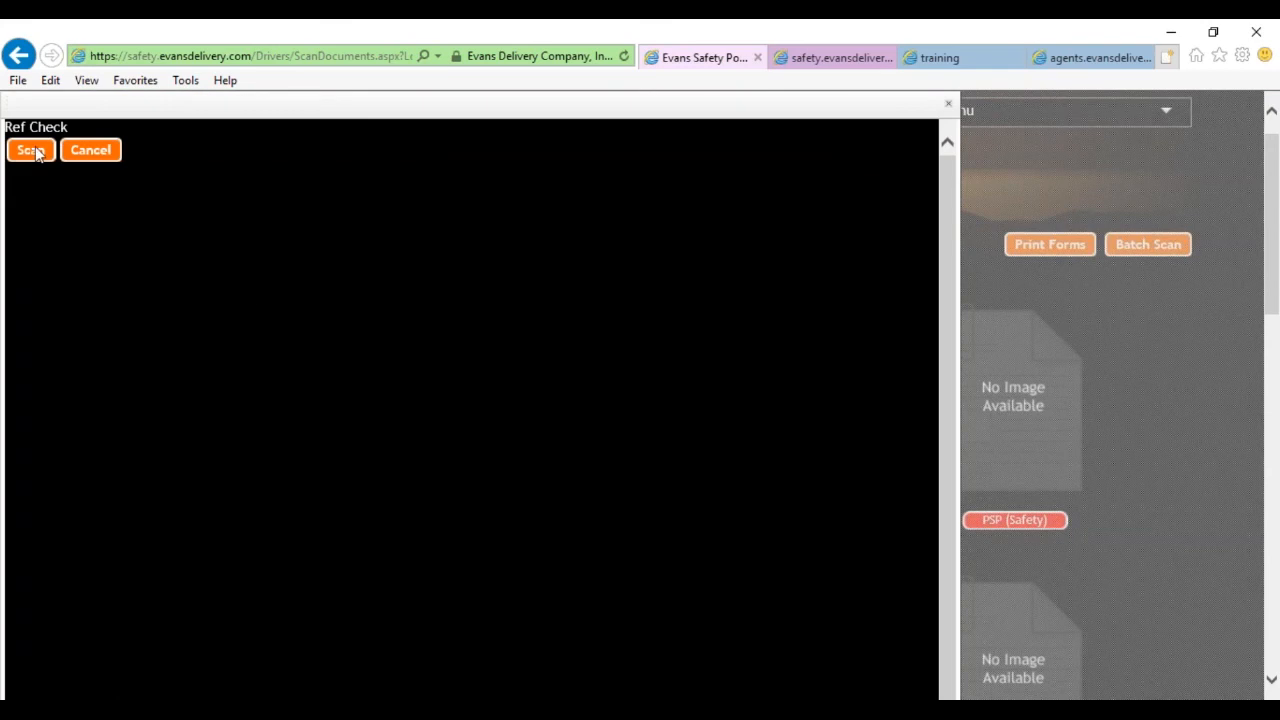
left_click(91, 151)
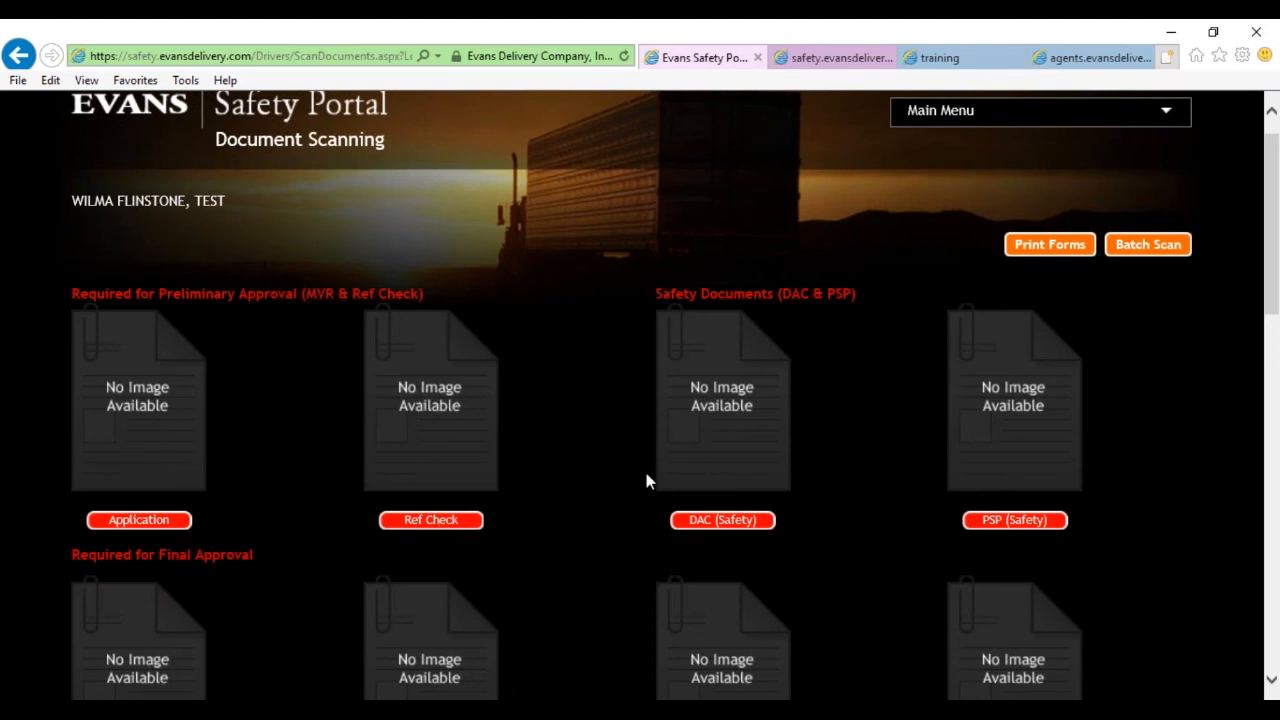
left_click(1150, 248)
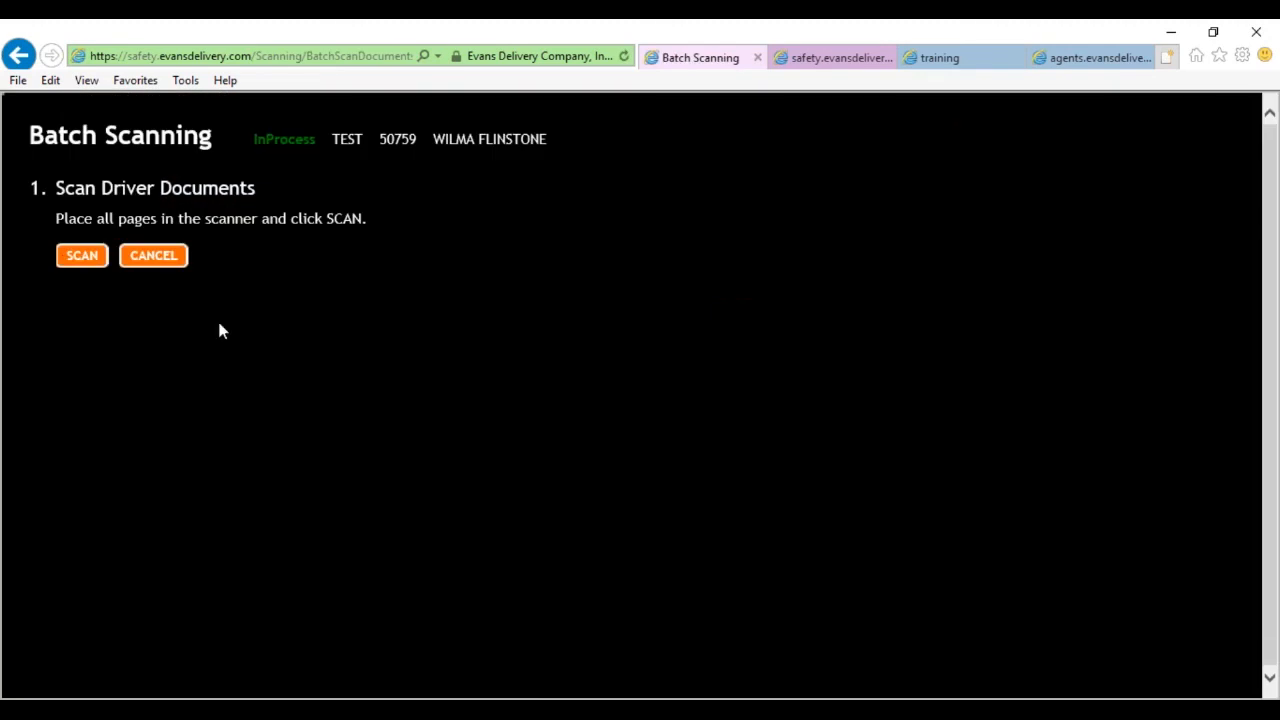
Run SCAN to capture all the driver's pages in one batch.
left_click(90, 261)
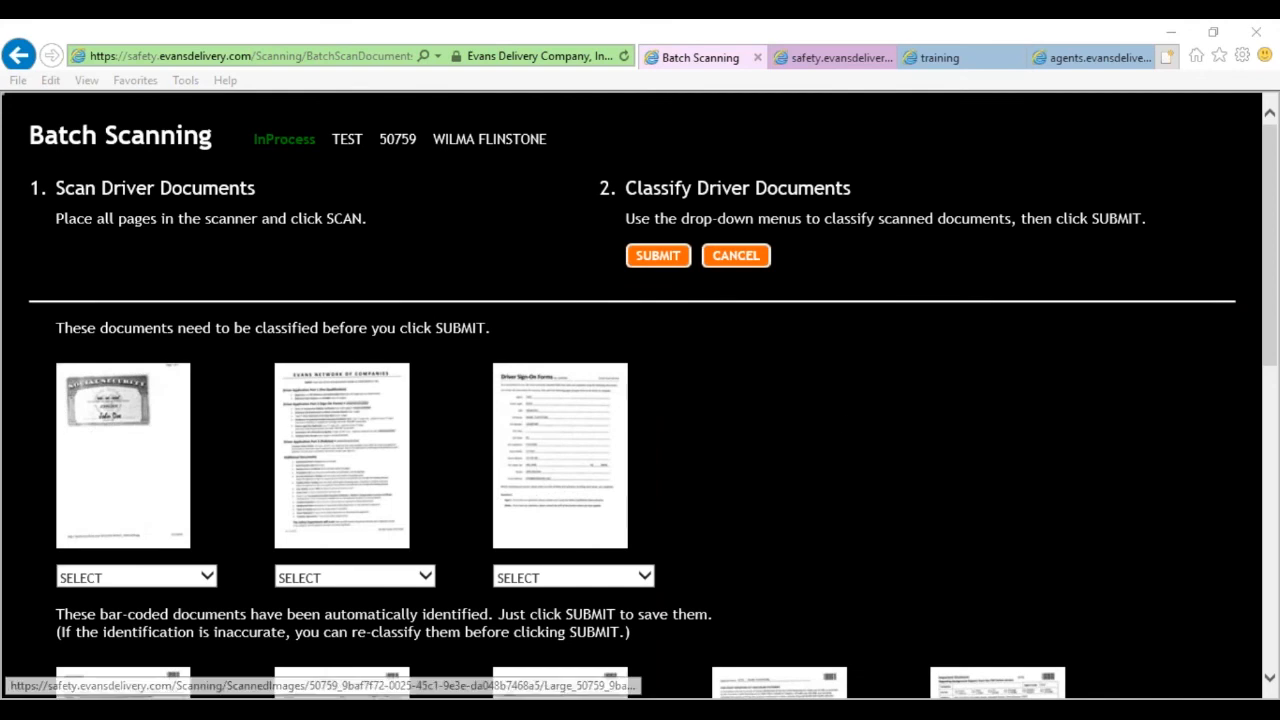
key("ctrl+minus")
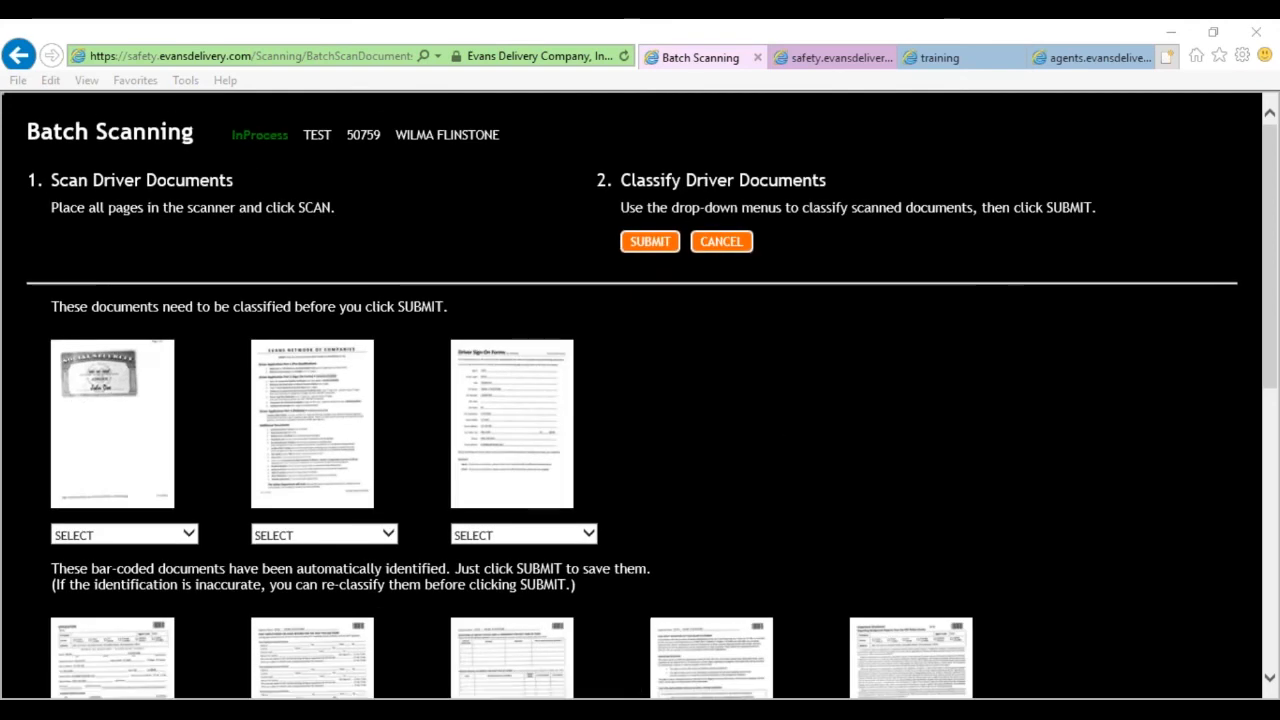
scroll(847, 415, "down", 2)
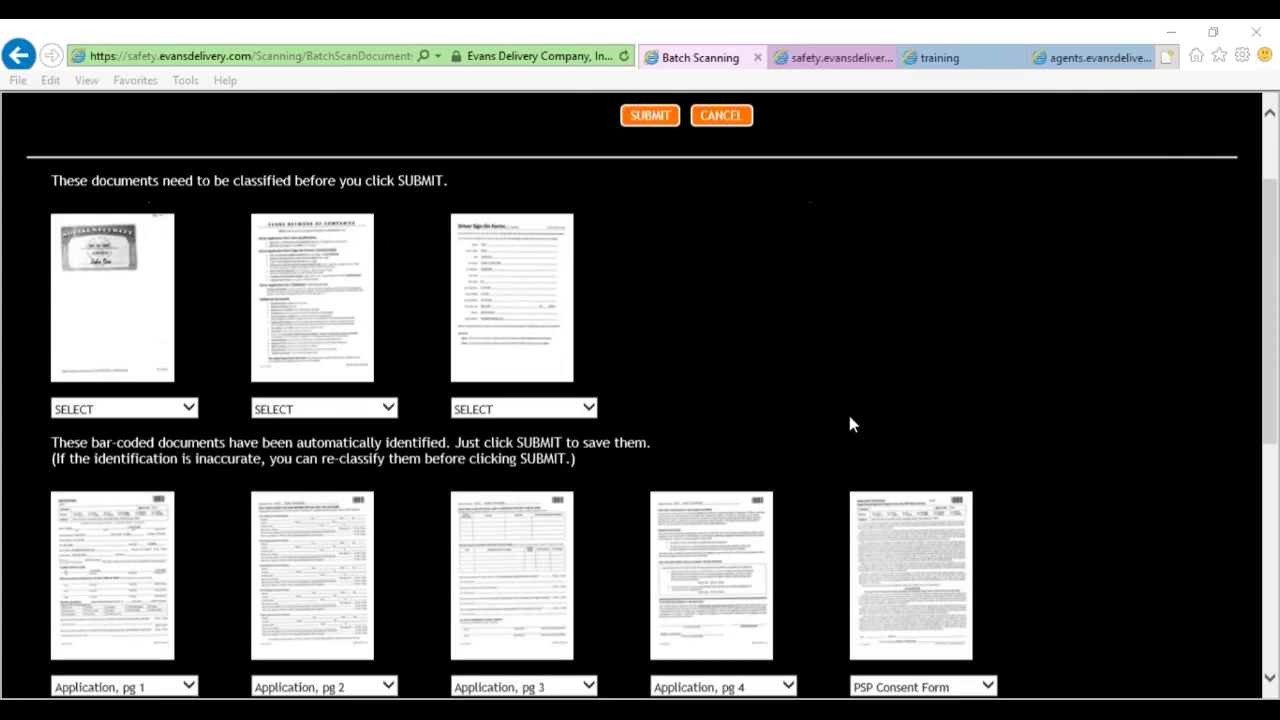
scroll(843, 425, "up", 2)
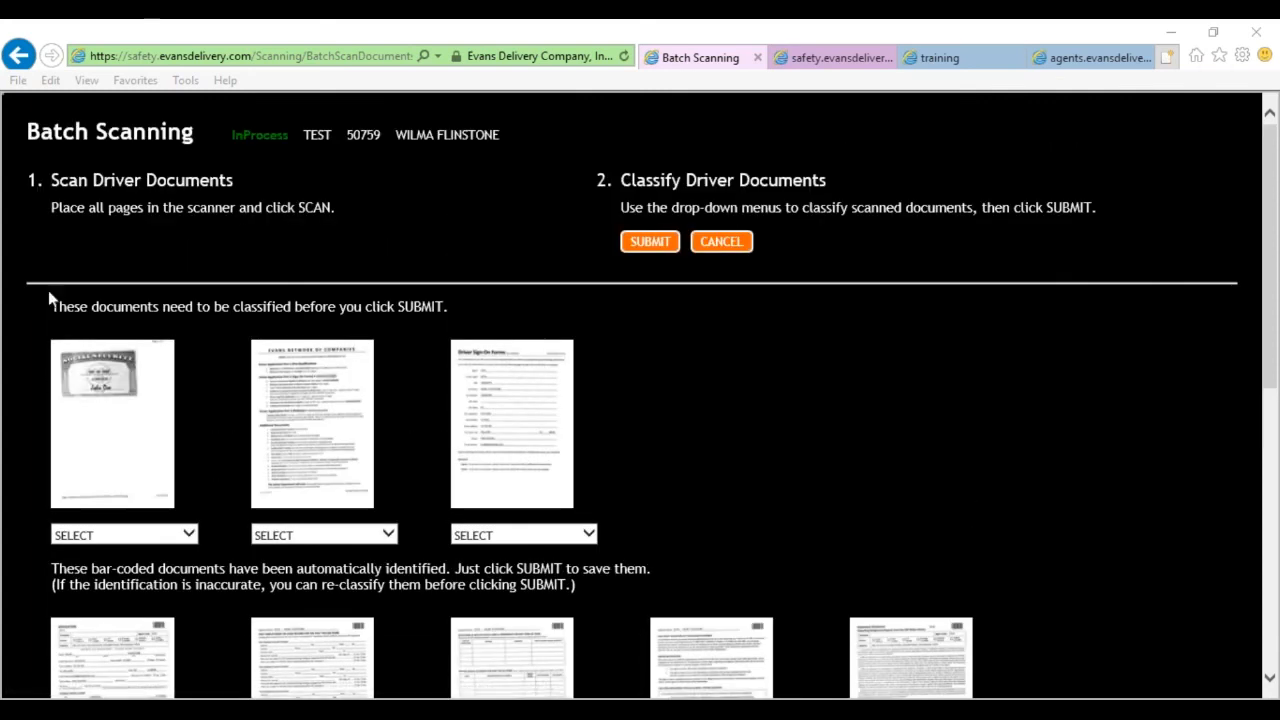
left_click_drag(50, 300, 600, 500)
left_click(724, 416)
scroll(729, 408, "down", 3)
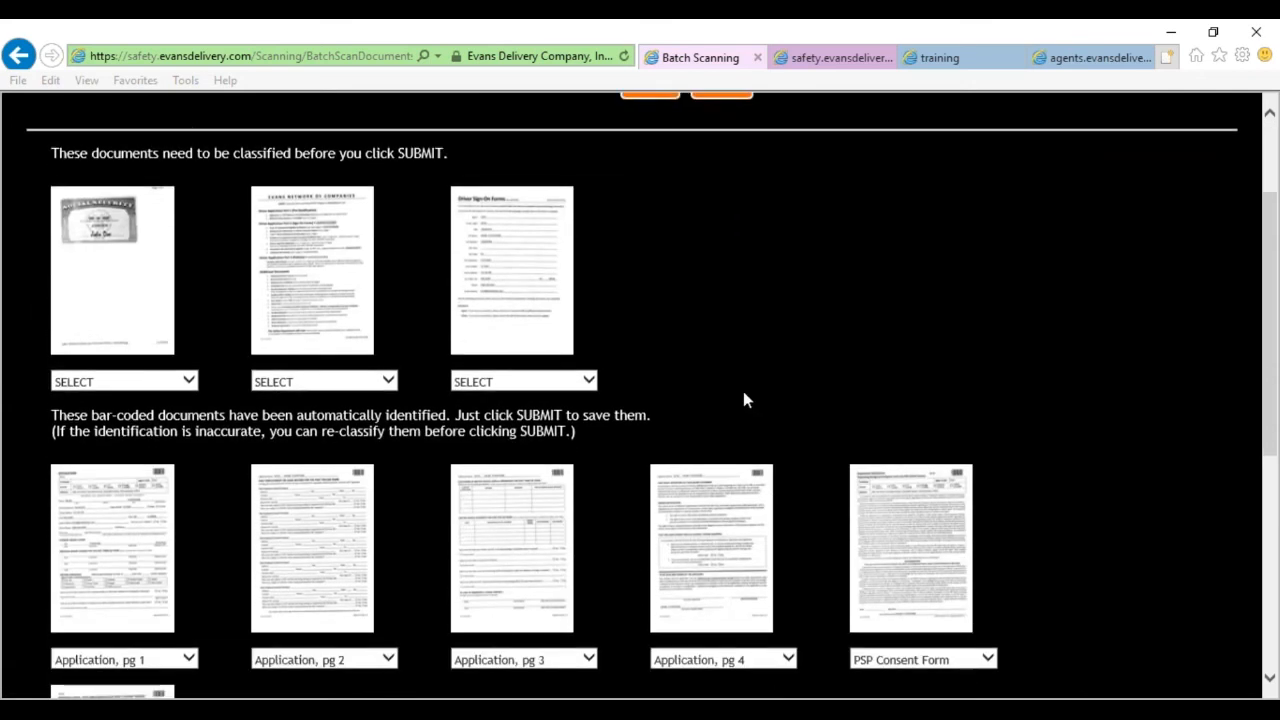
key("ctrl+minus")
scroll(289, 586, "down", 2)
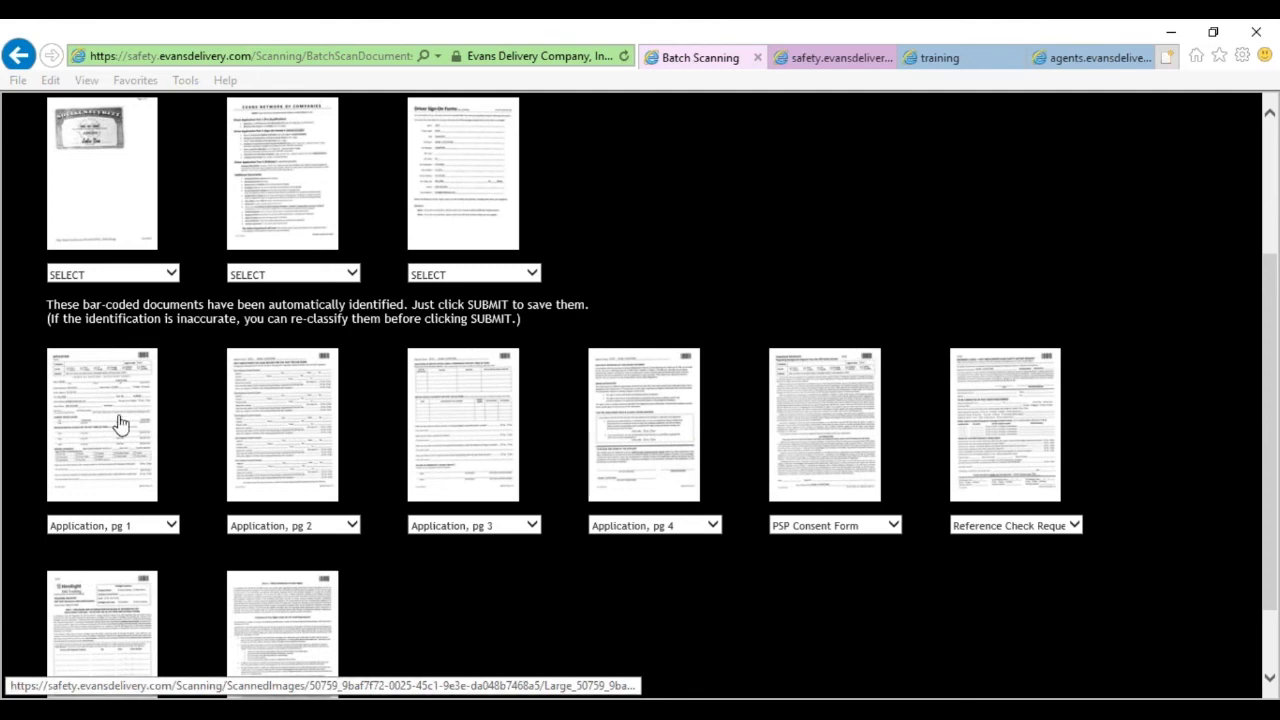
left_click(119, 424)
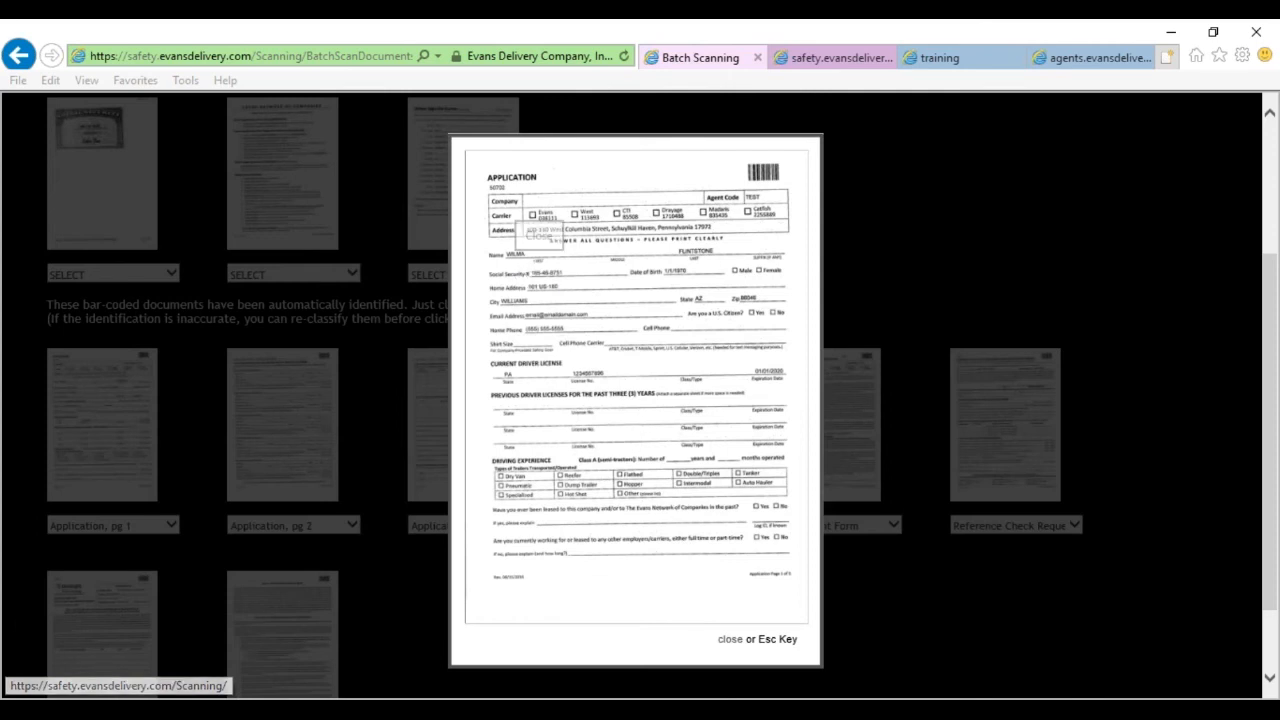
left_click(735, 640)
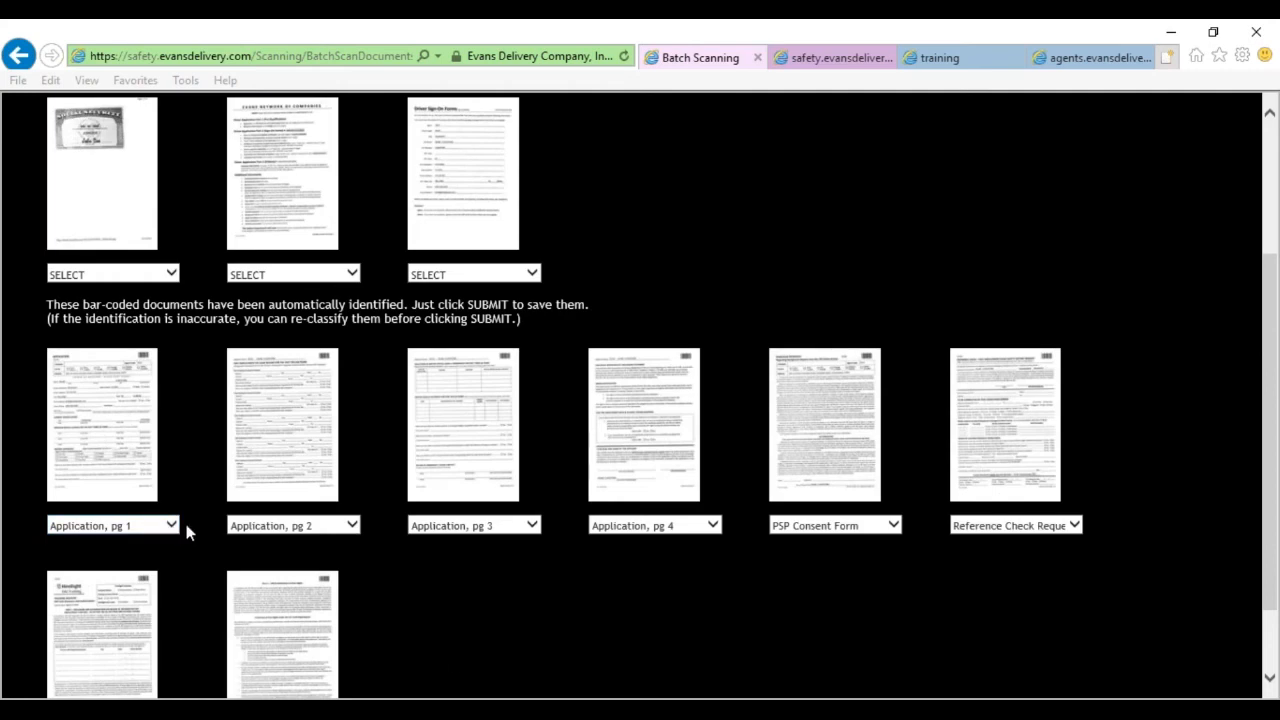
scroll(186, 533, "down", 1)
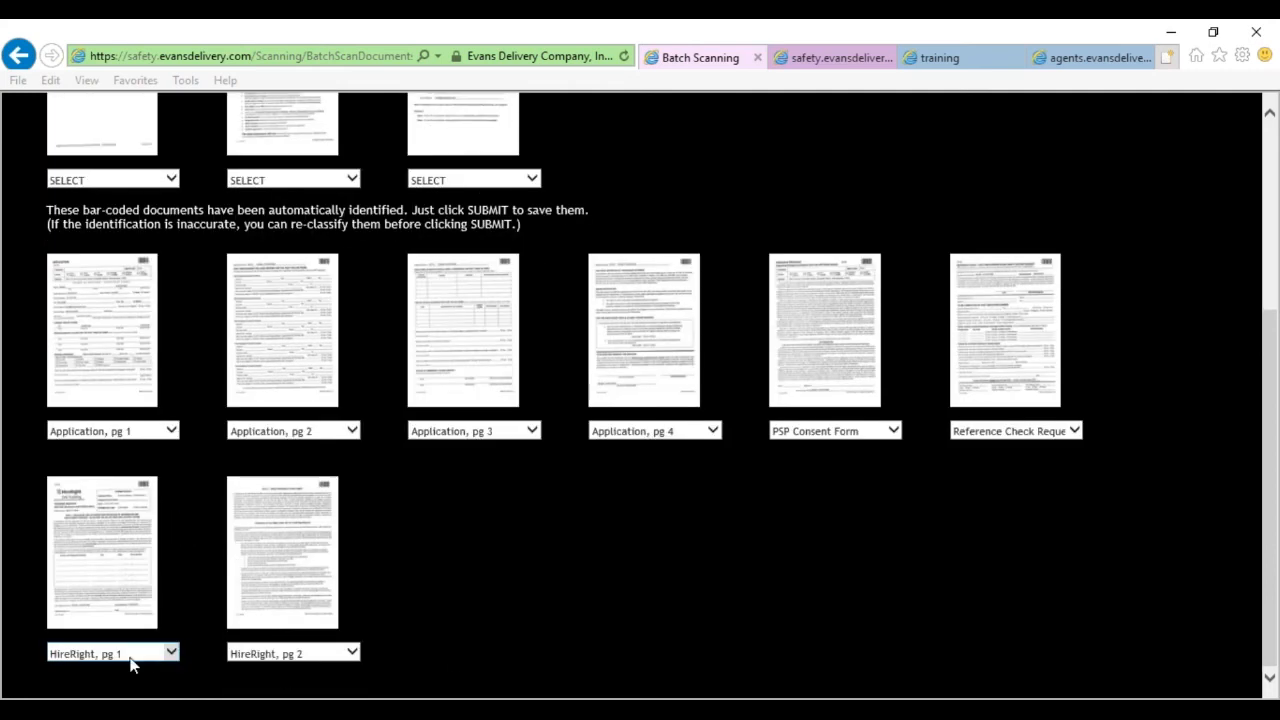
scroll(286, 584, "up", 3)
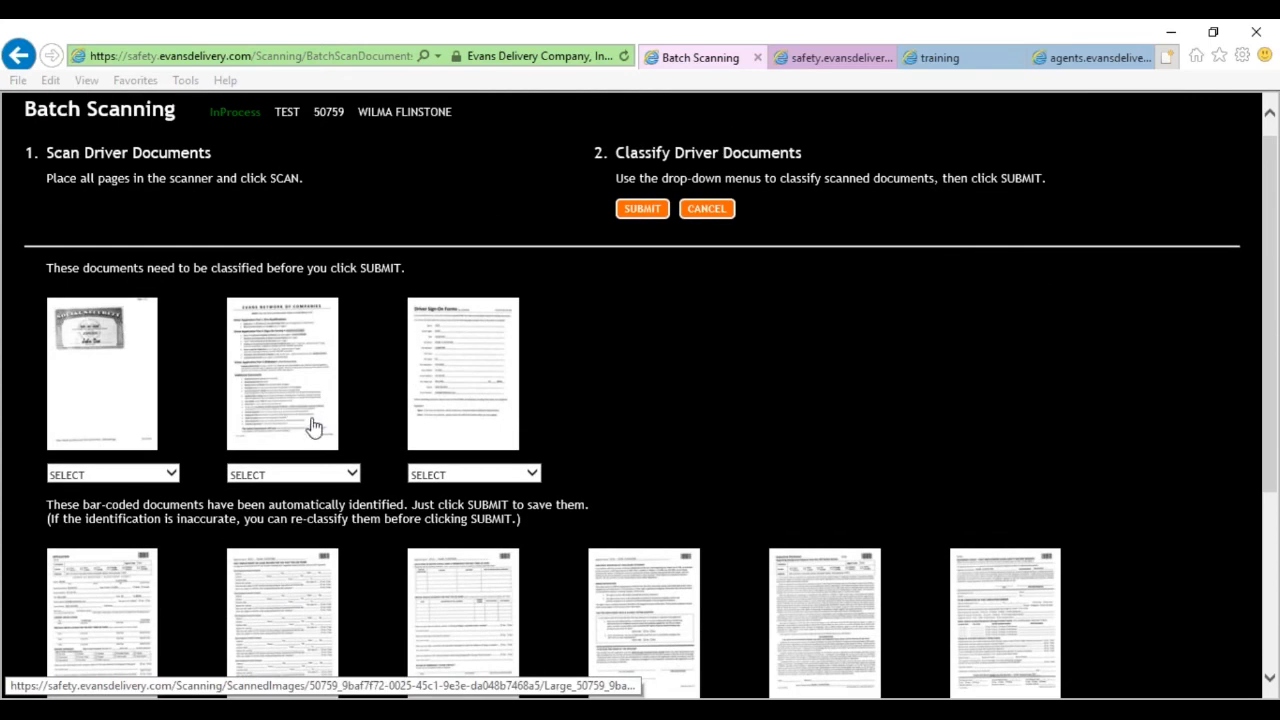
Preview the first scan and classify it as ID: Social Security Card.
left_click(111, 368)
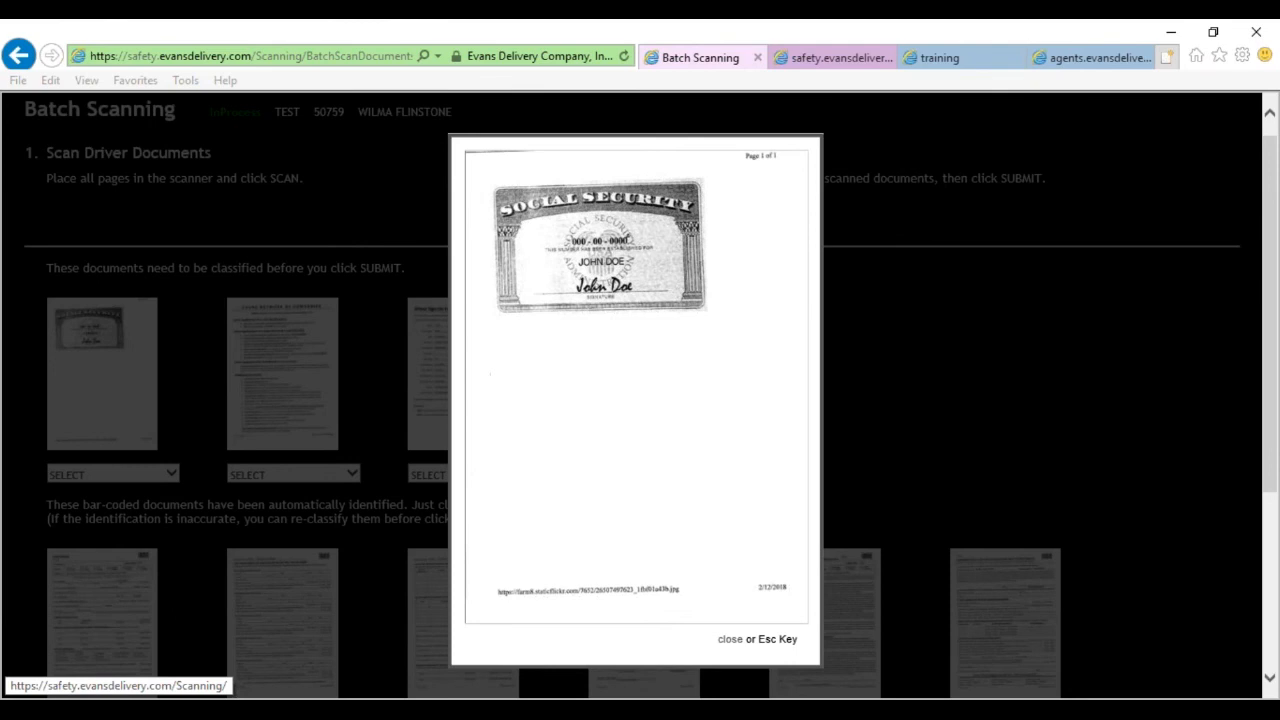
left_click(727, 643)
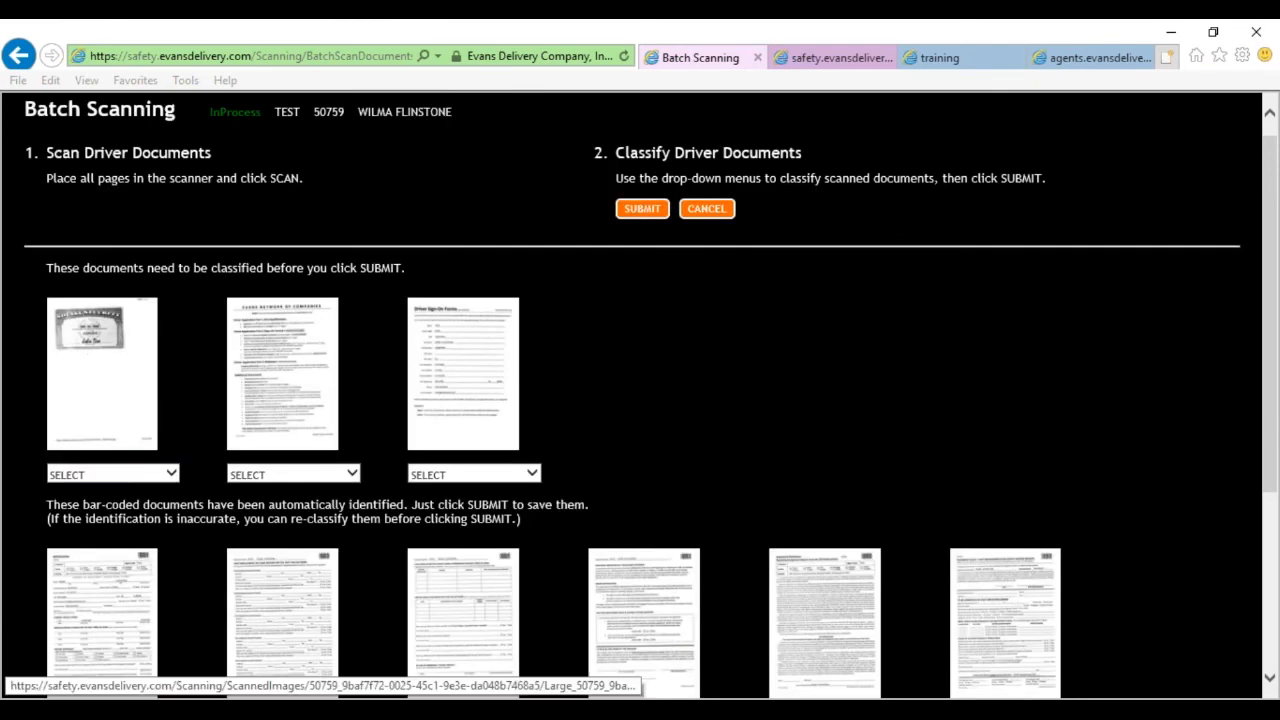
left_click(172, 475)
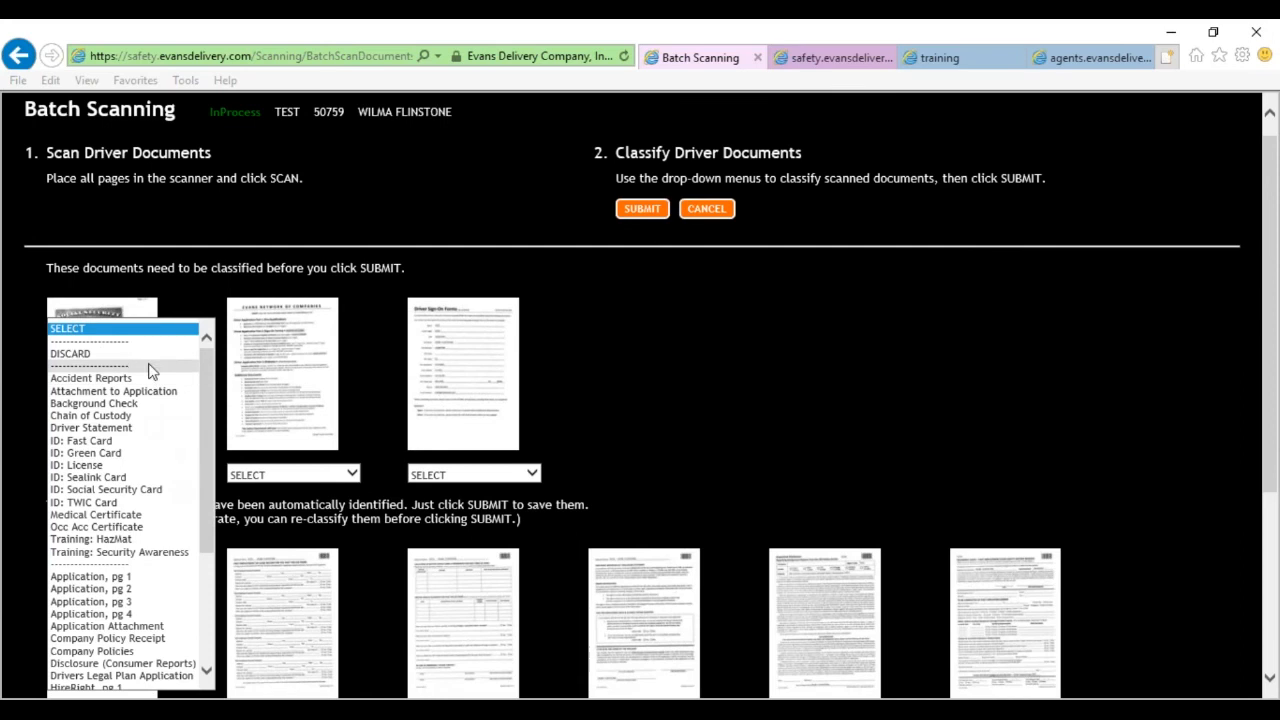
left_click(113, 490)
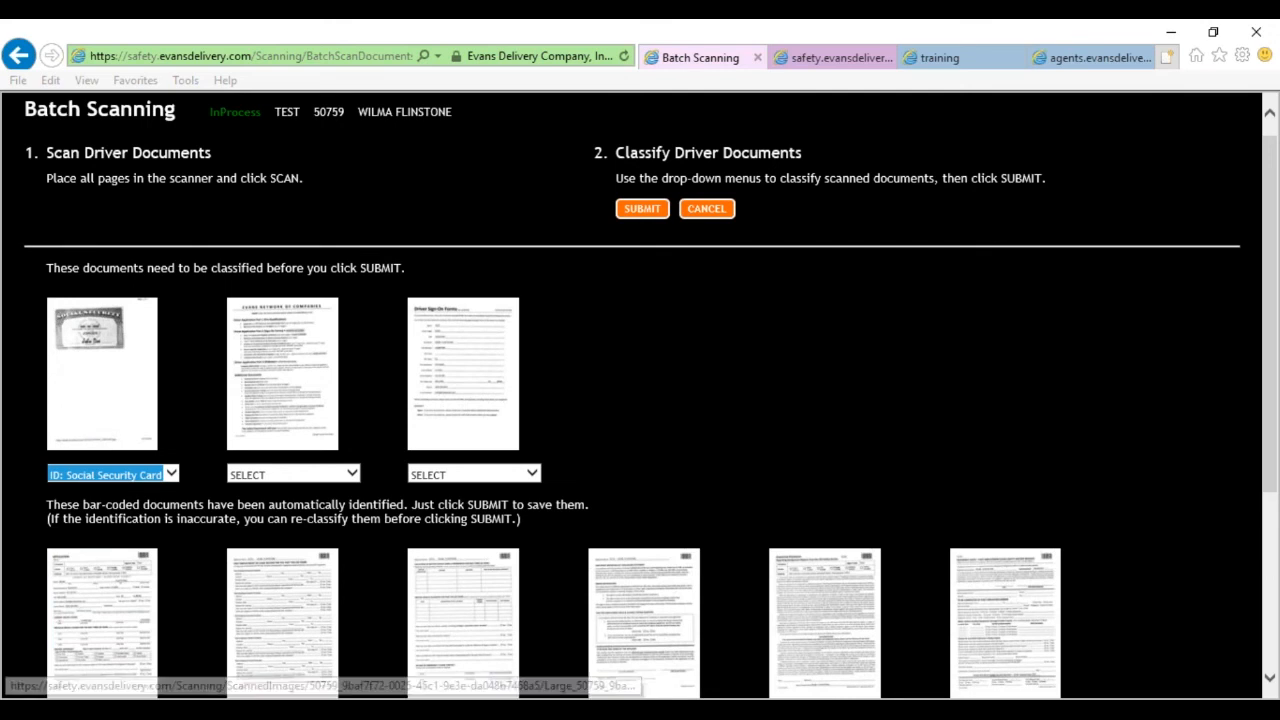
Preview the checklist and Driver Sign-On Forms scans and mark both as DISCARD.
left_click(316, 371)
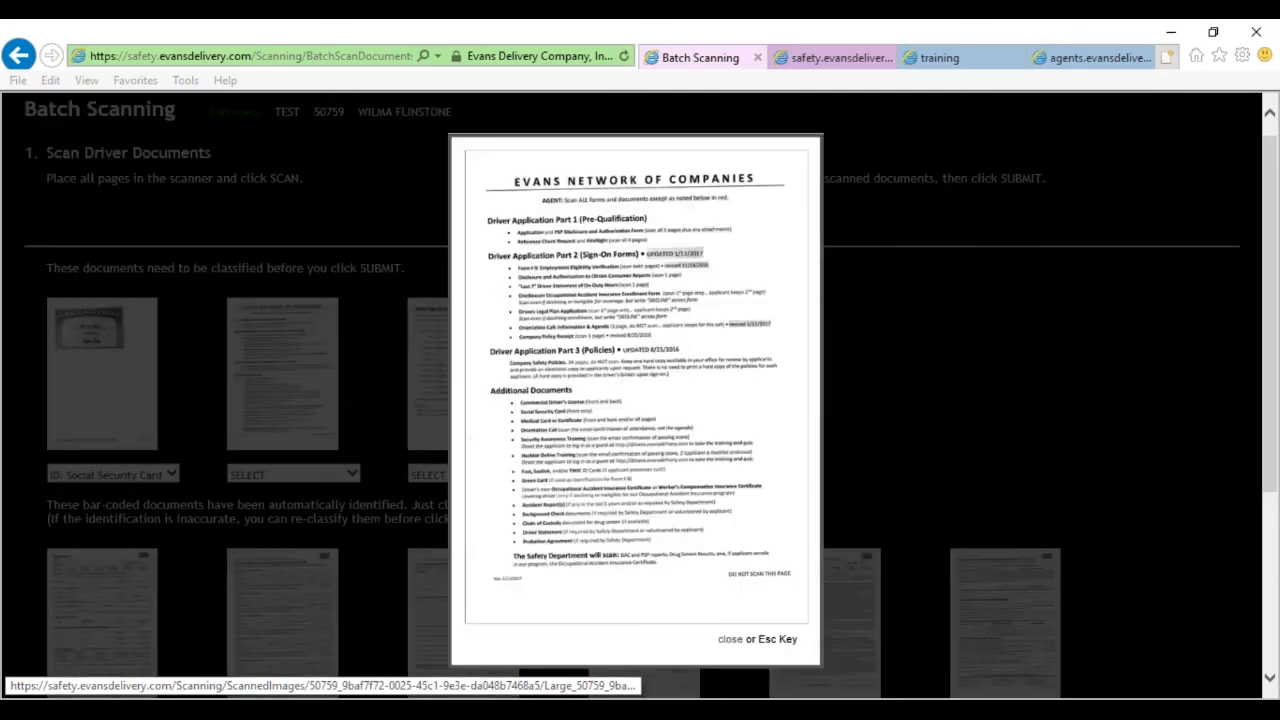
left_click(740, 642)
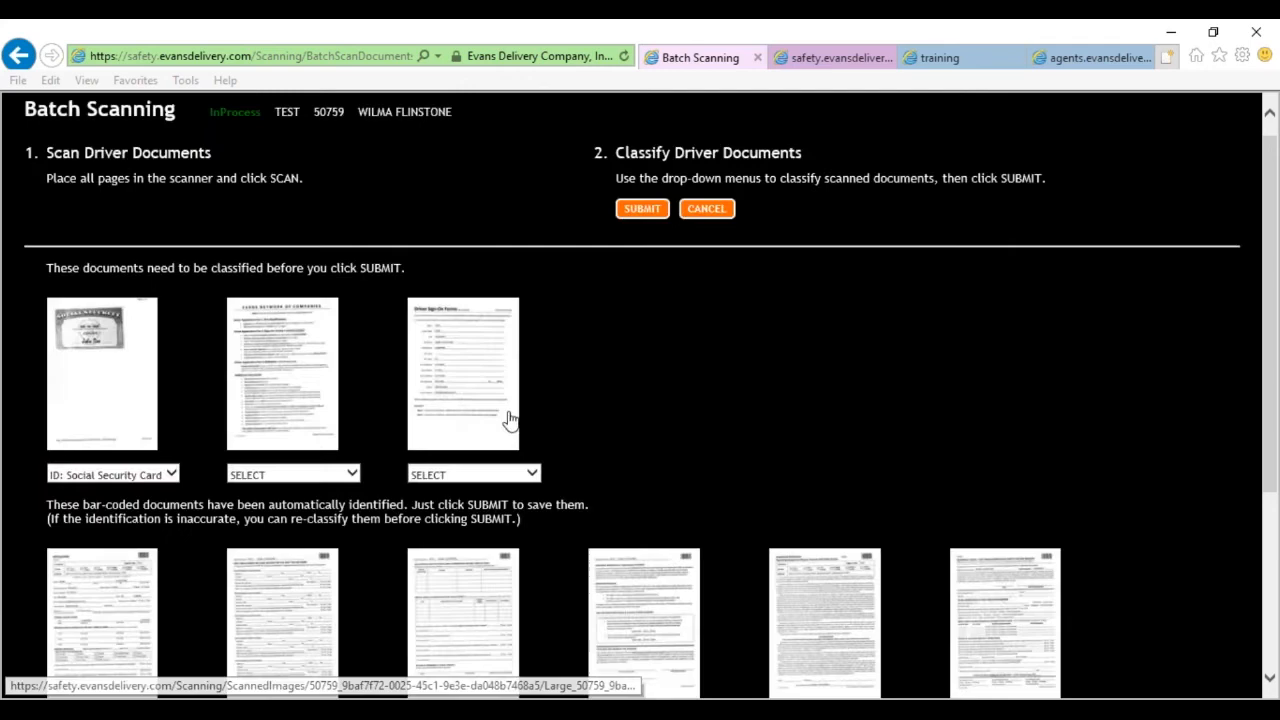
left_click(466, 380)
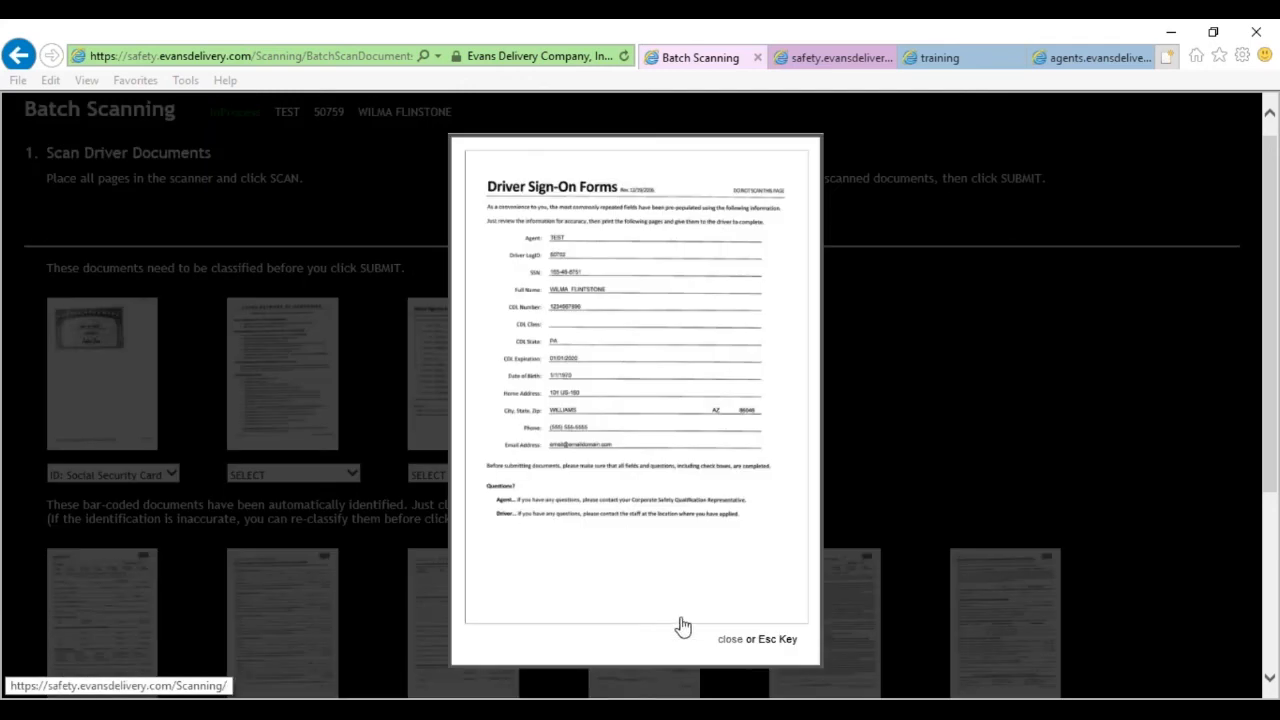
left_click(727, 641)
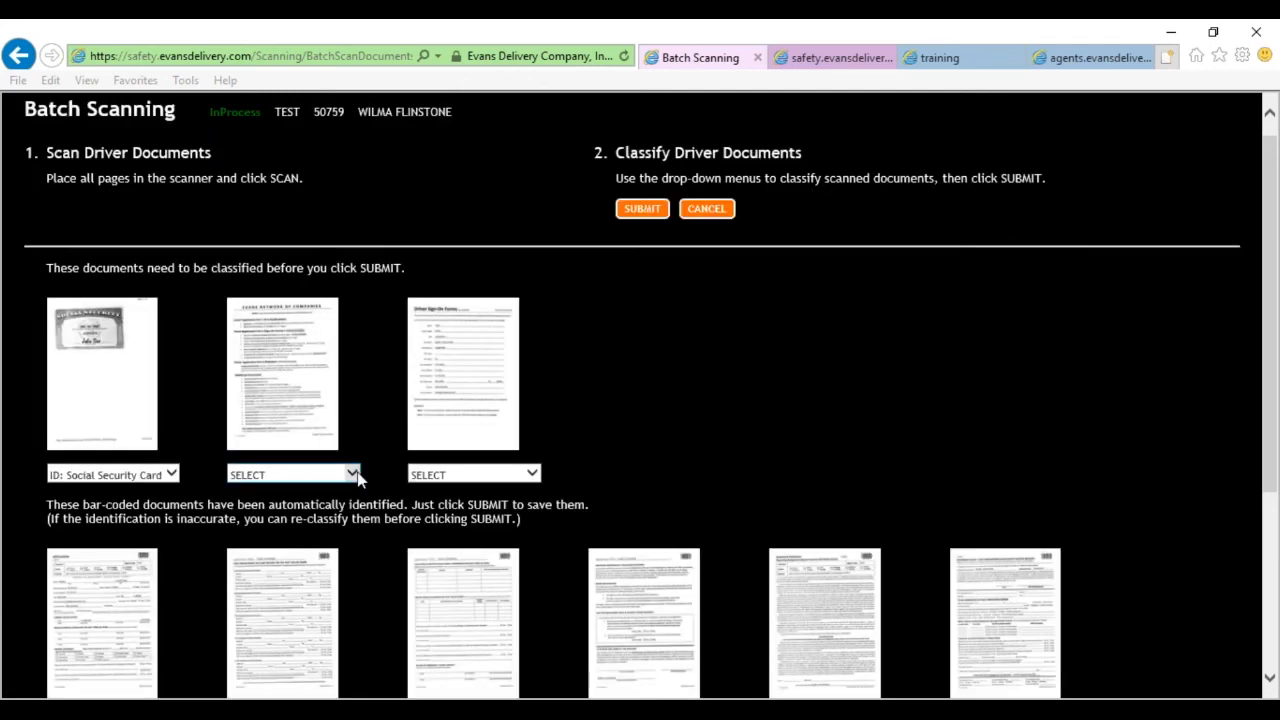
left_click(352, 474)
left_click(283, 357)
left_click(529, 477)
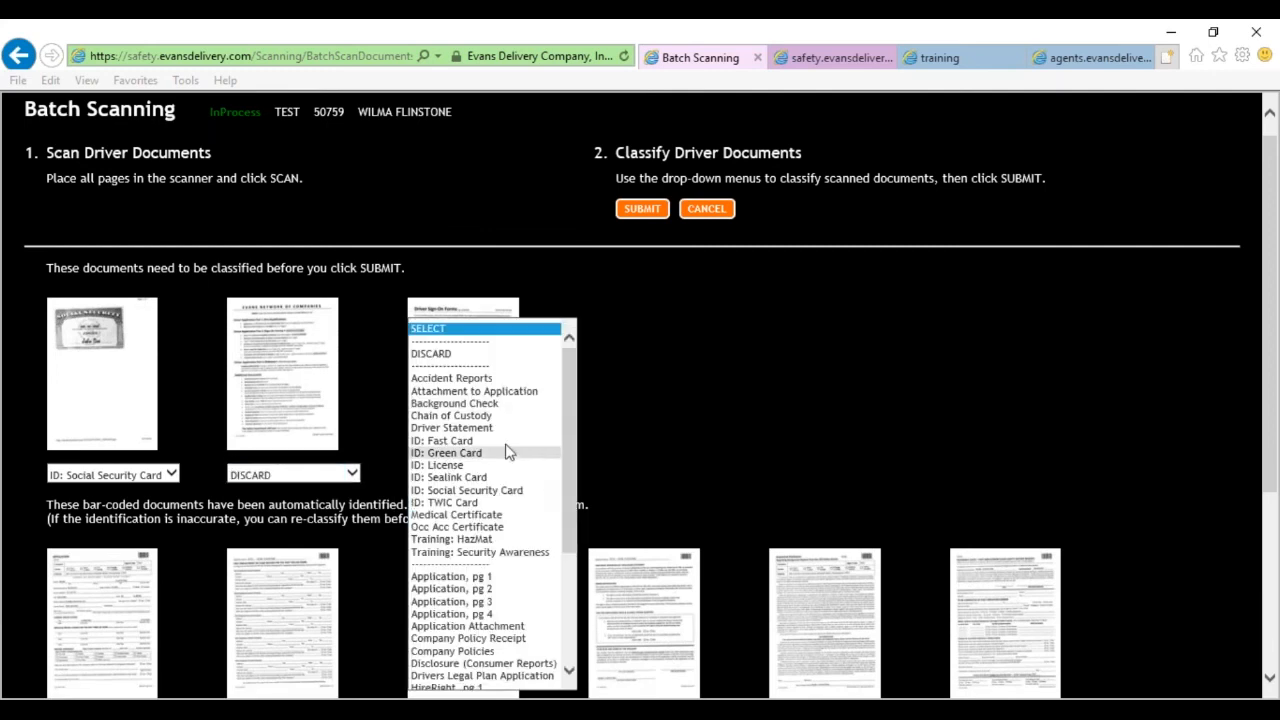
left_click(440, 353)
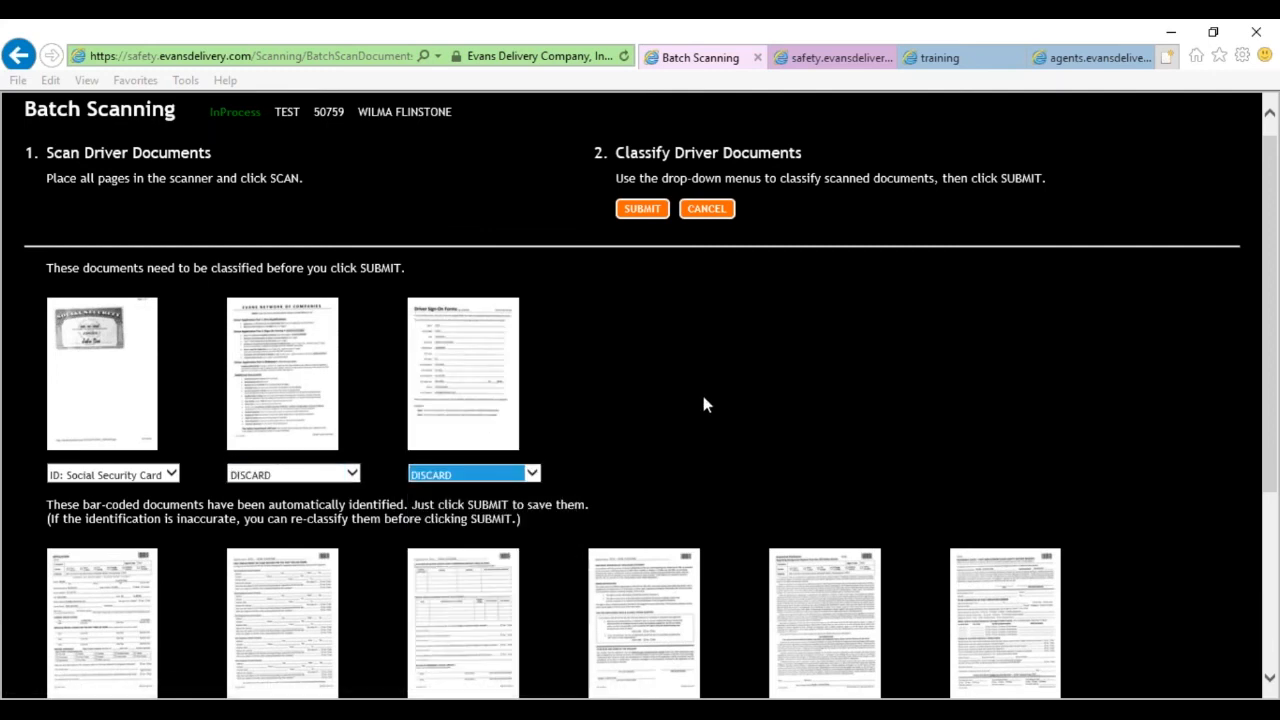
Submit the classified batch for upload.
left_click(703, 397)
scroll(704, 395, "down", 3)
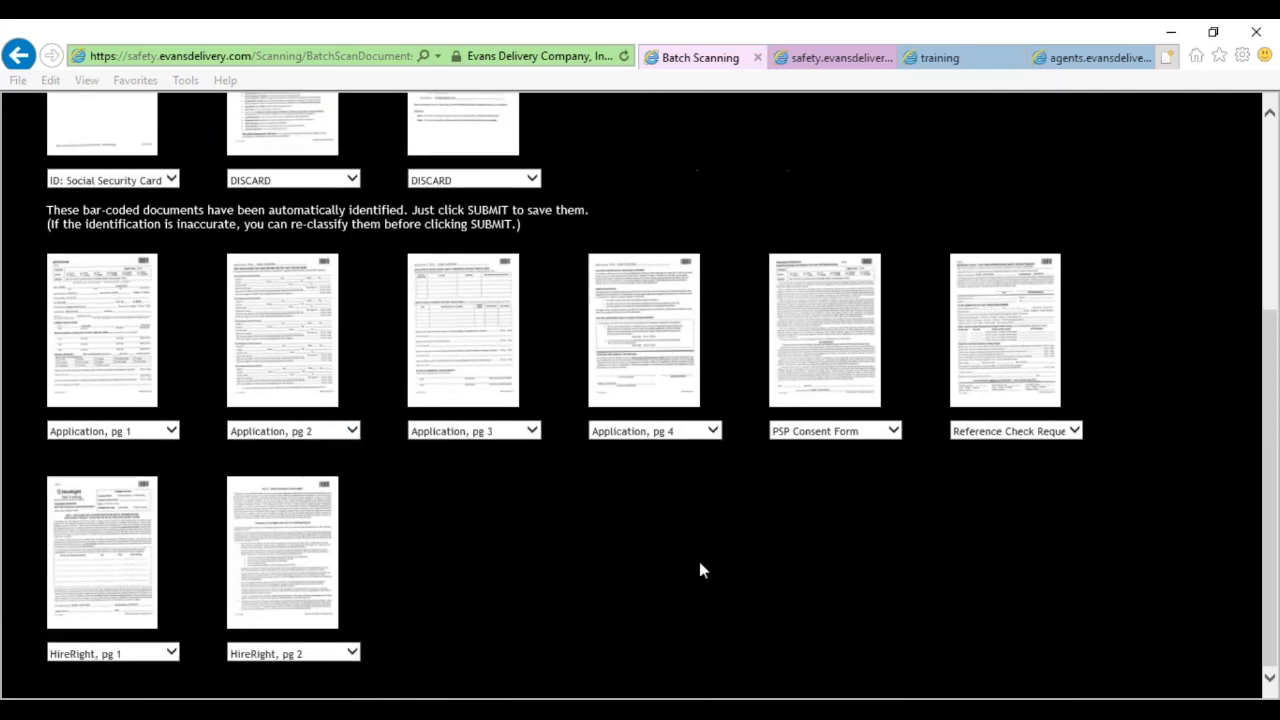
scroll(698, 574, "up", 3)
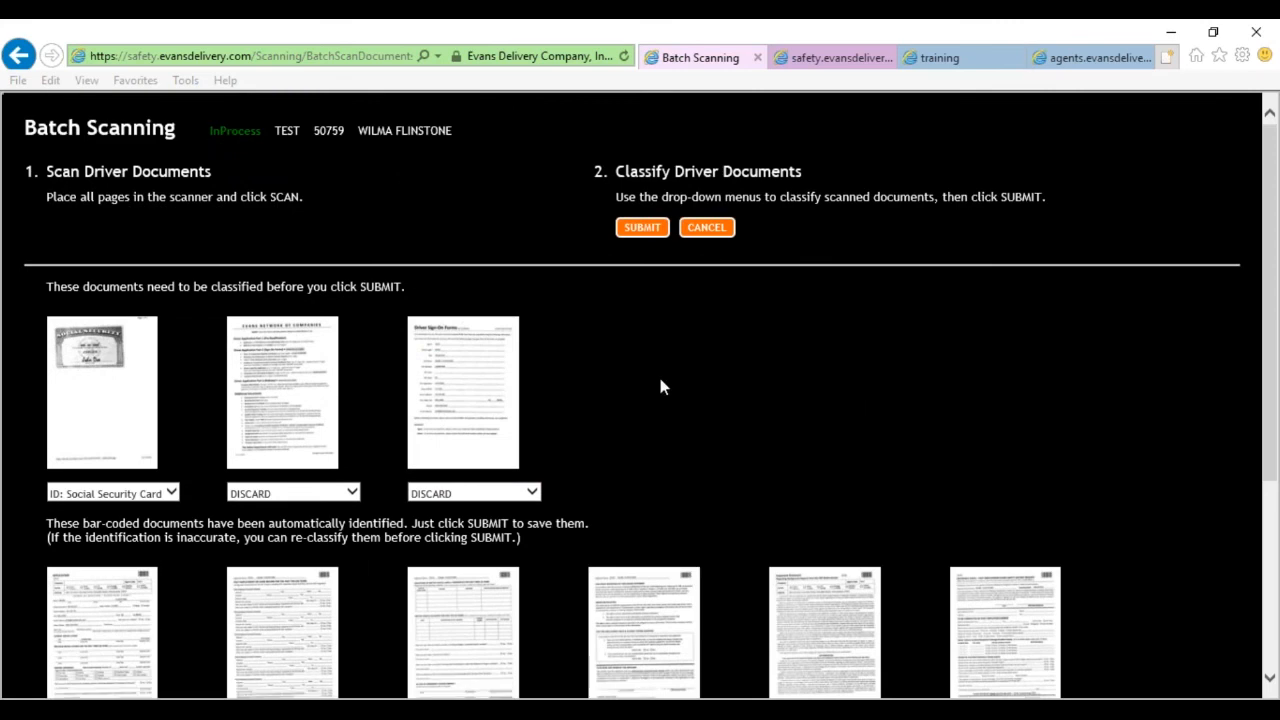
left_click(643, 228)
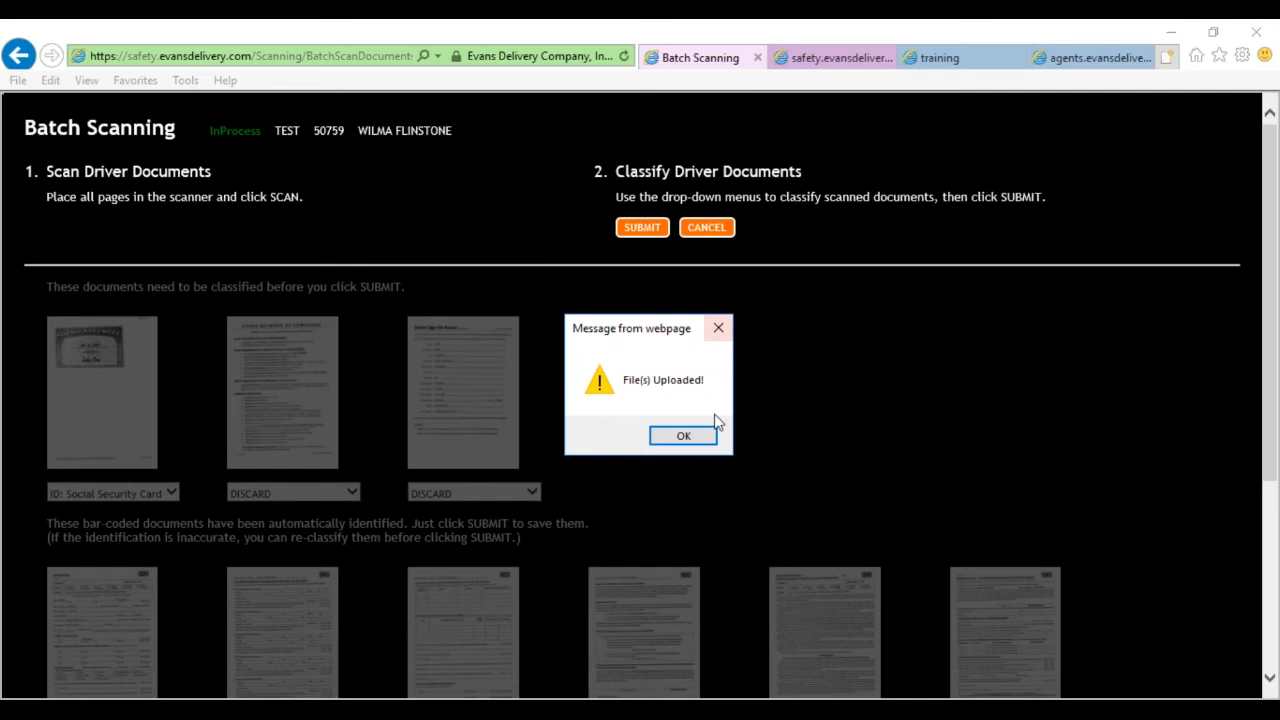
Acknowledge 'File(s) Uploaded!' and check Application, Ref Check and Soc Sec are filed.
left_click(674, 437)
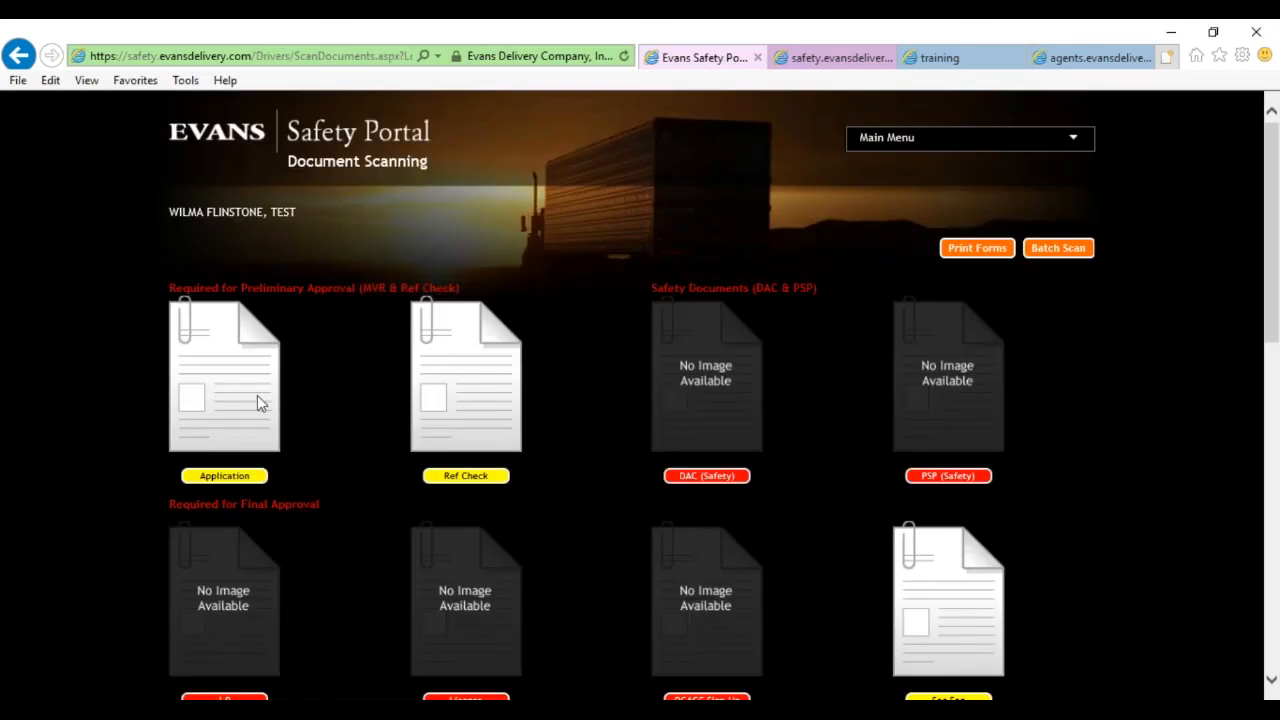
scroll(355, 420, "down", 5)
scroll(352, 425, "down", 4)
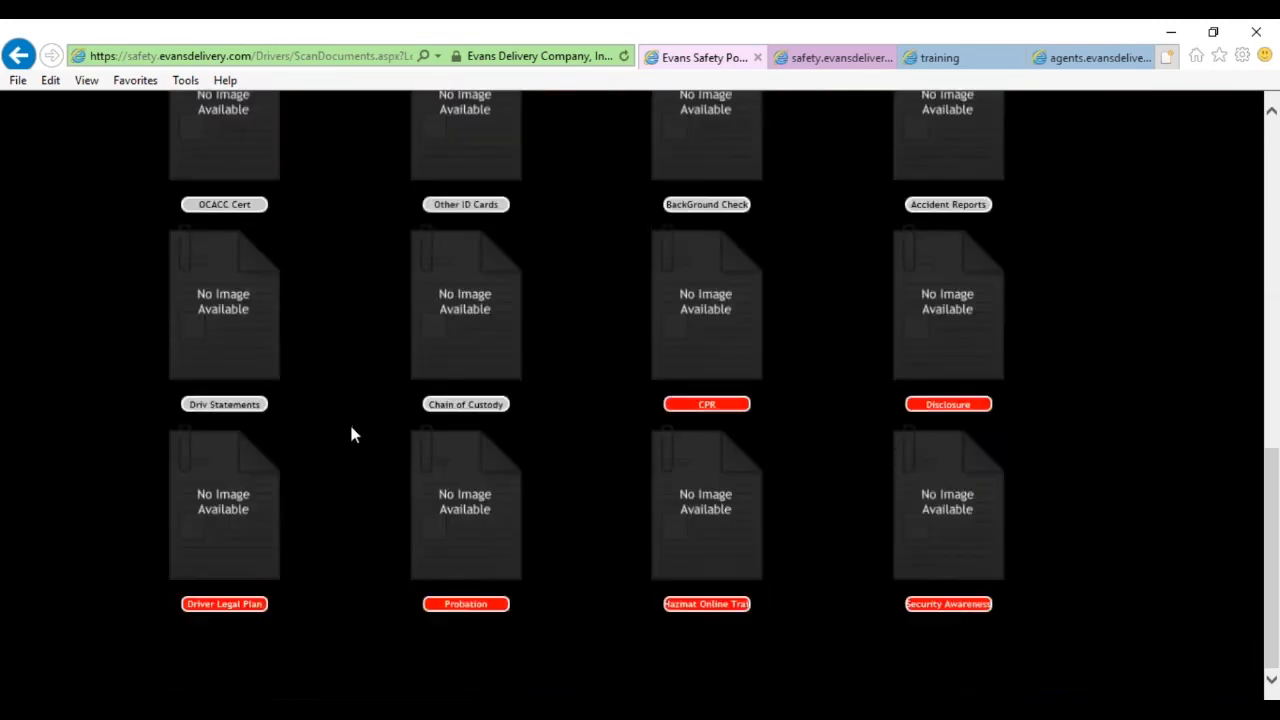
scroll(784, 420, "up", 8)
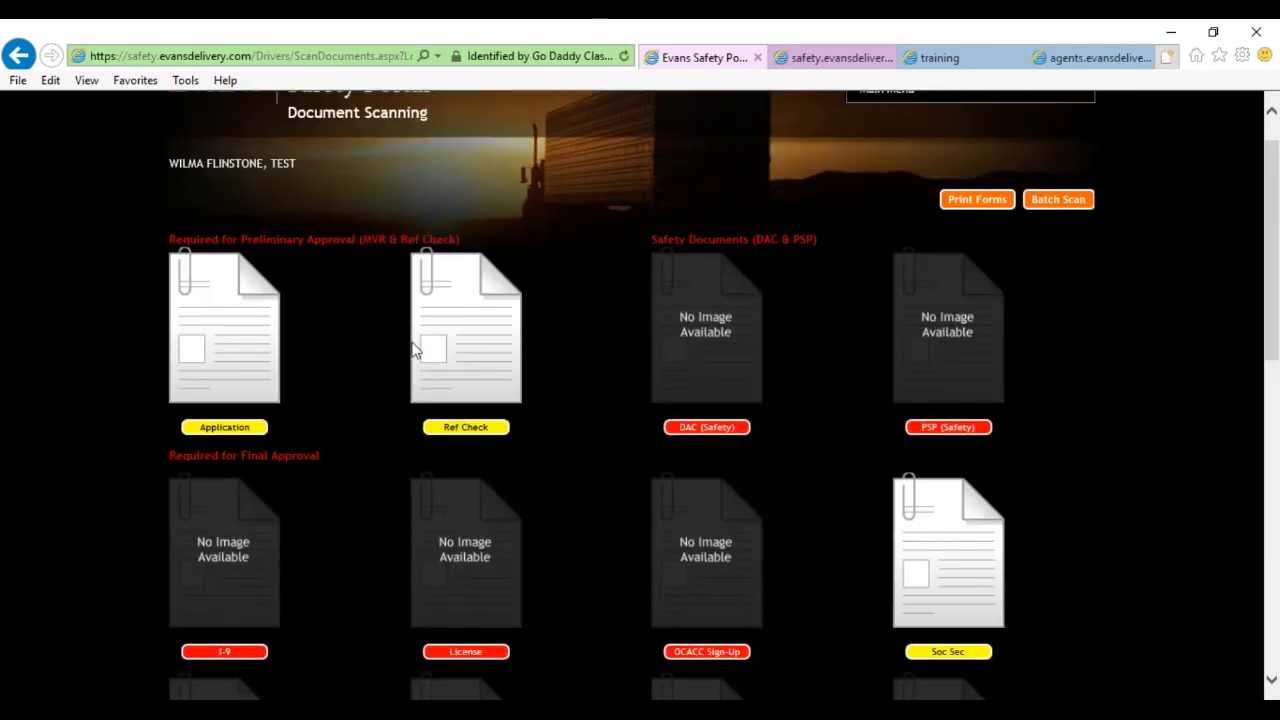
scroll(443, 349, "down", 3)
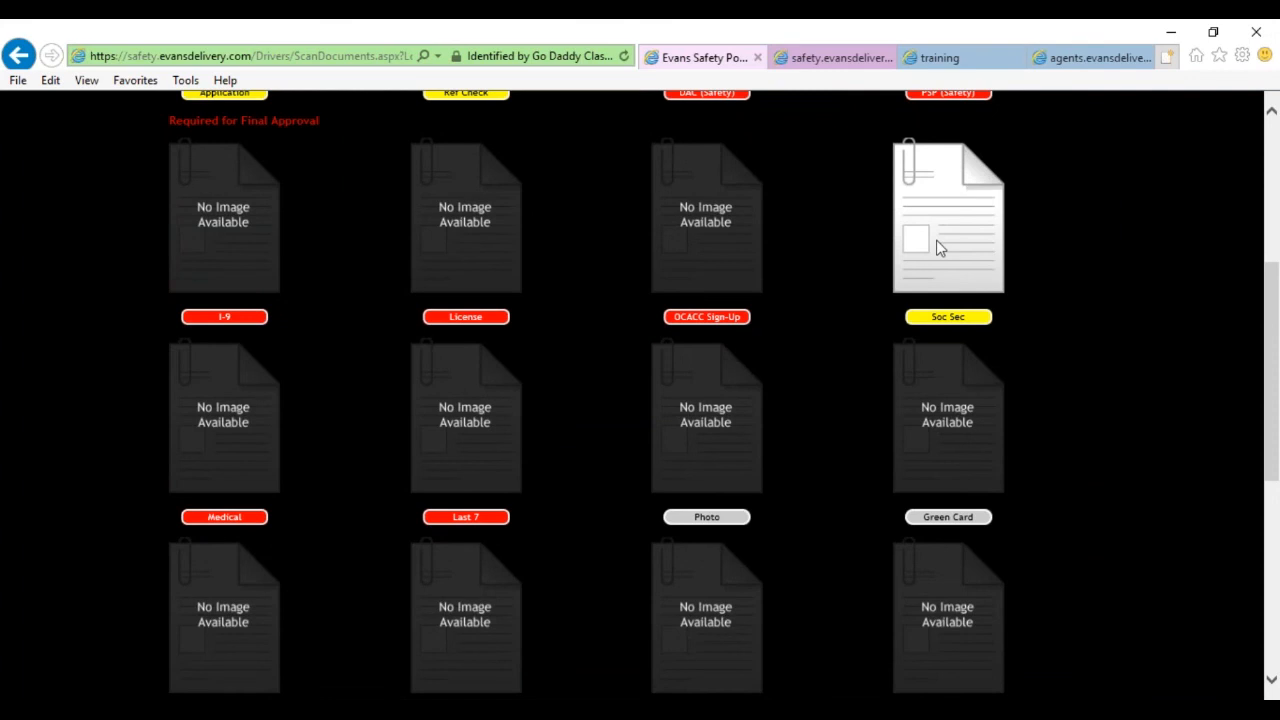
scroll(963, 324, "up", 2)
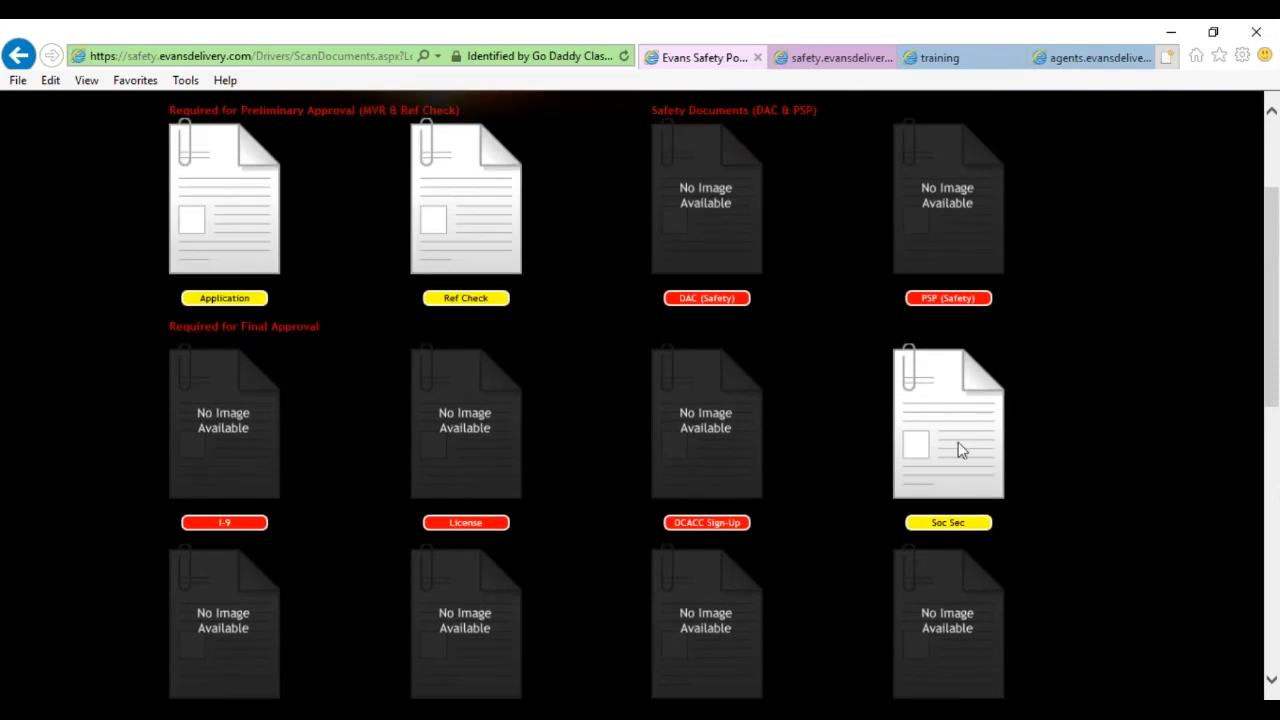
left_click(950, 450)
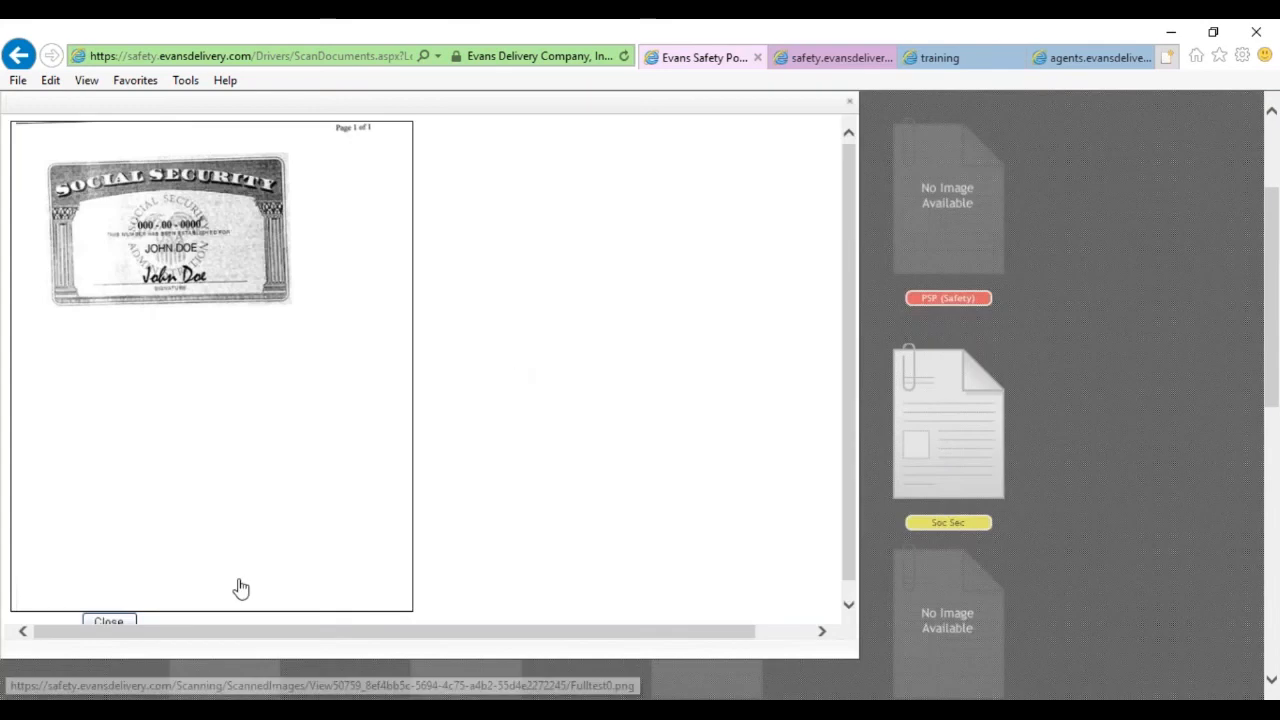
left_click(109, 623)
scroll(342, 401, "up", 1)
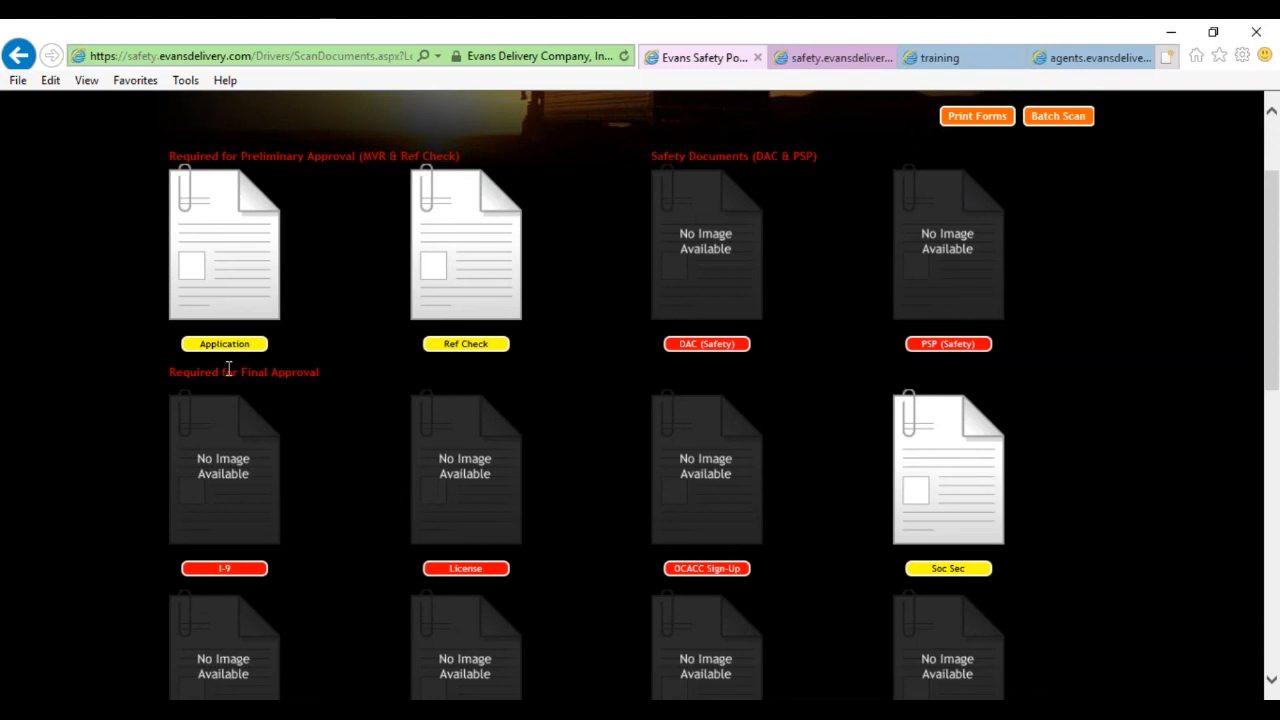
left_click_drag(636, 158, 833, 345)
left_click(833, 345)
scroll(563, 455, "down", 2)
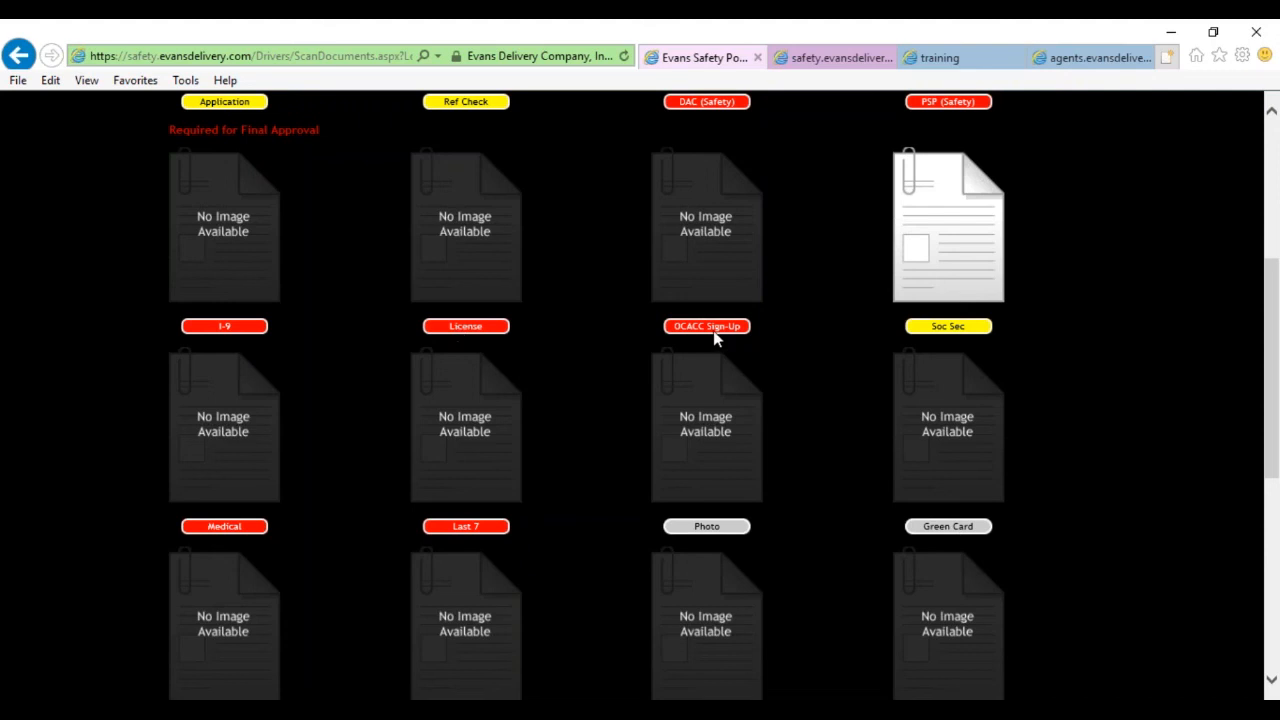
left_click(489, 328)
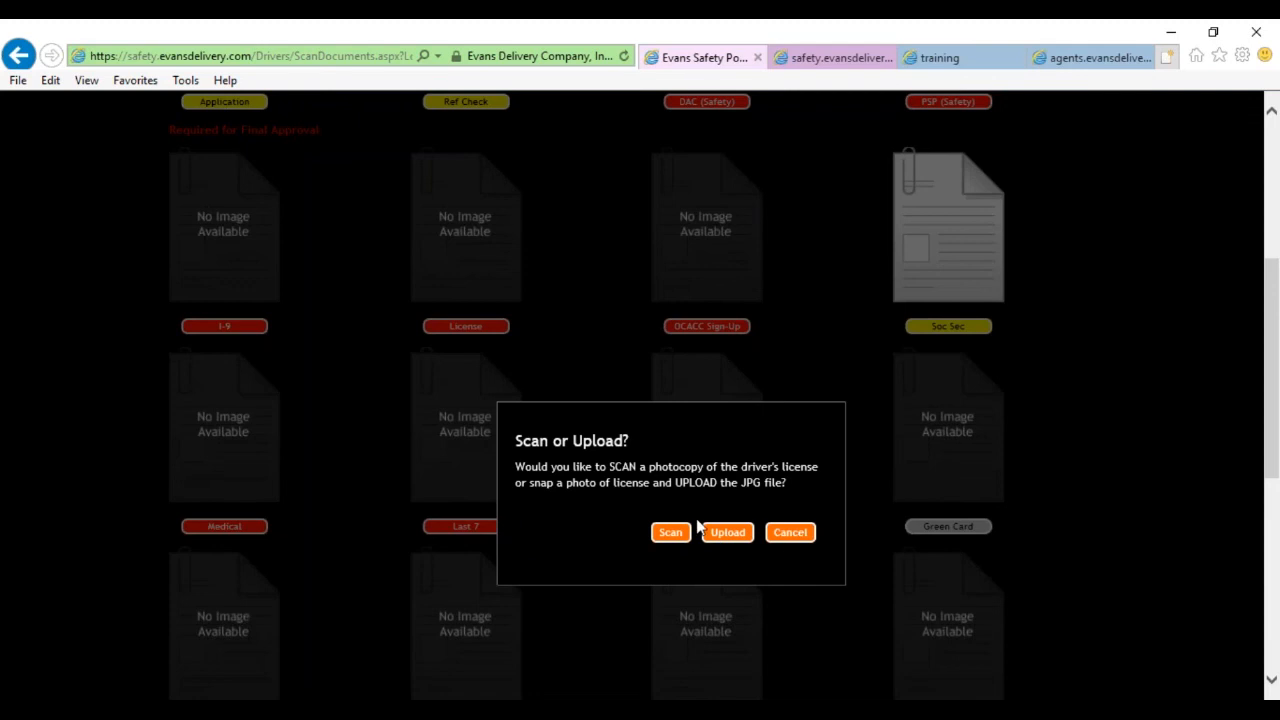
left_click(788, 535)
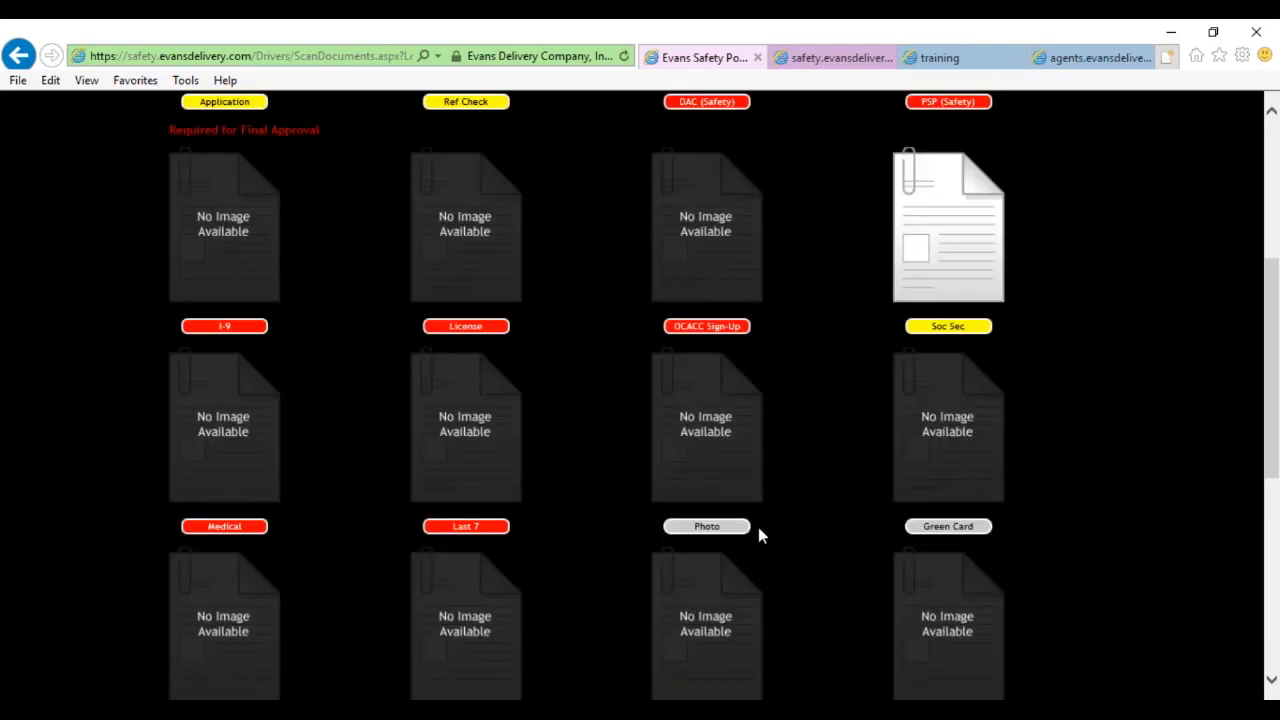
scroll(575, 489, "down", 3)
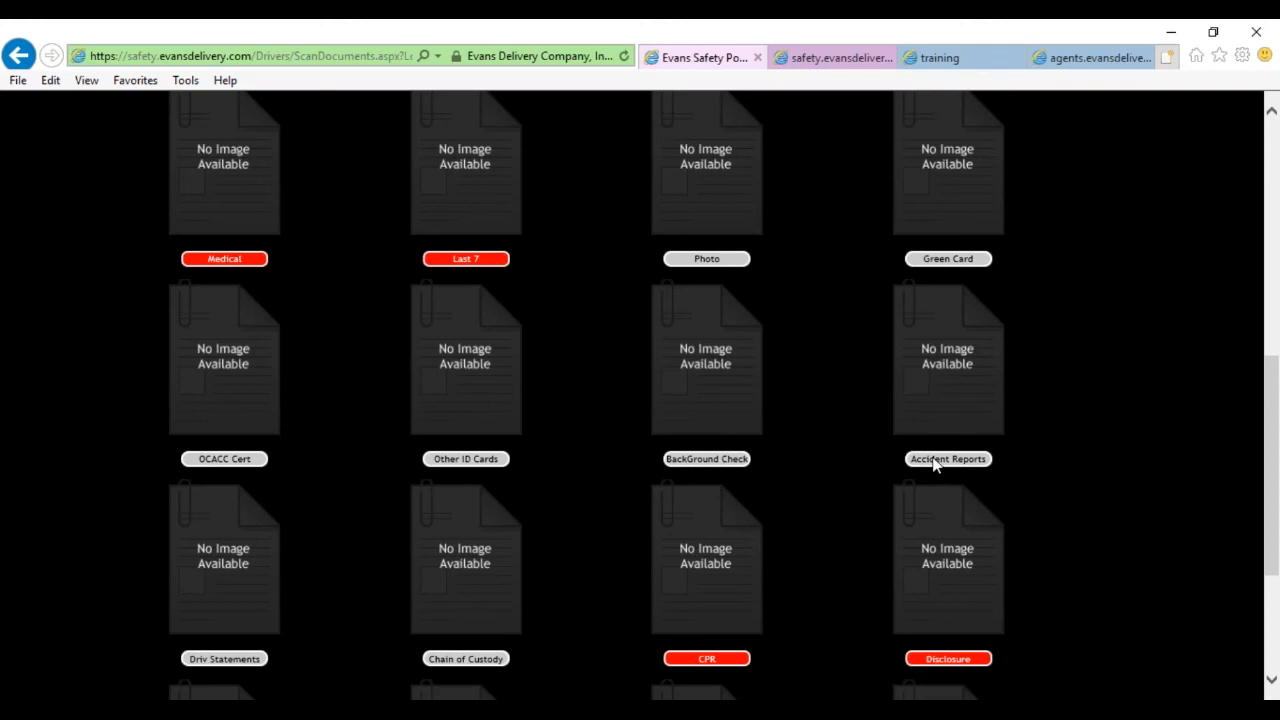
scroll(540, 535, "down", 2)
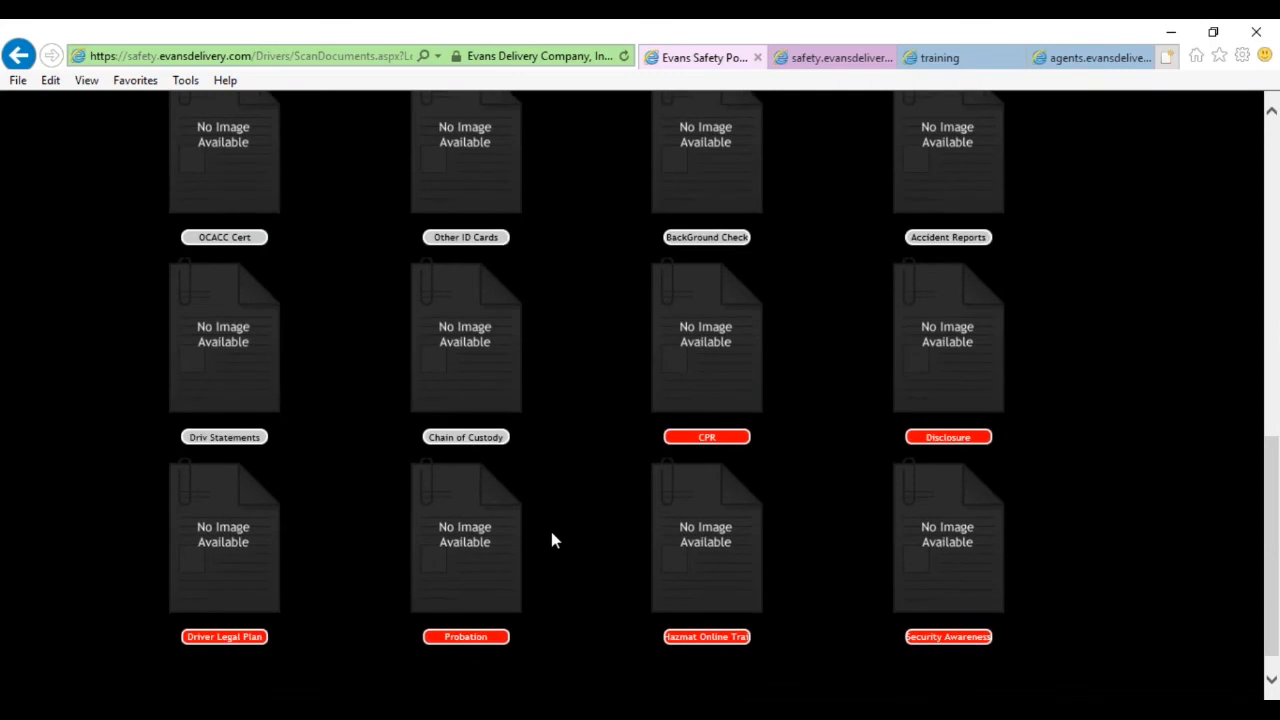
scroll(549, 530, "up", 10)
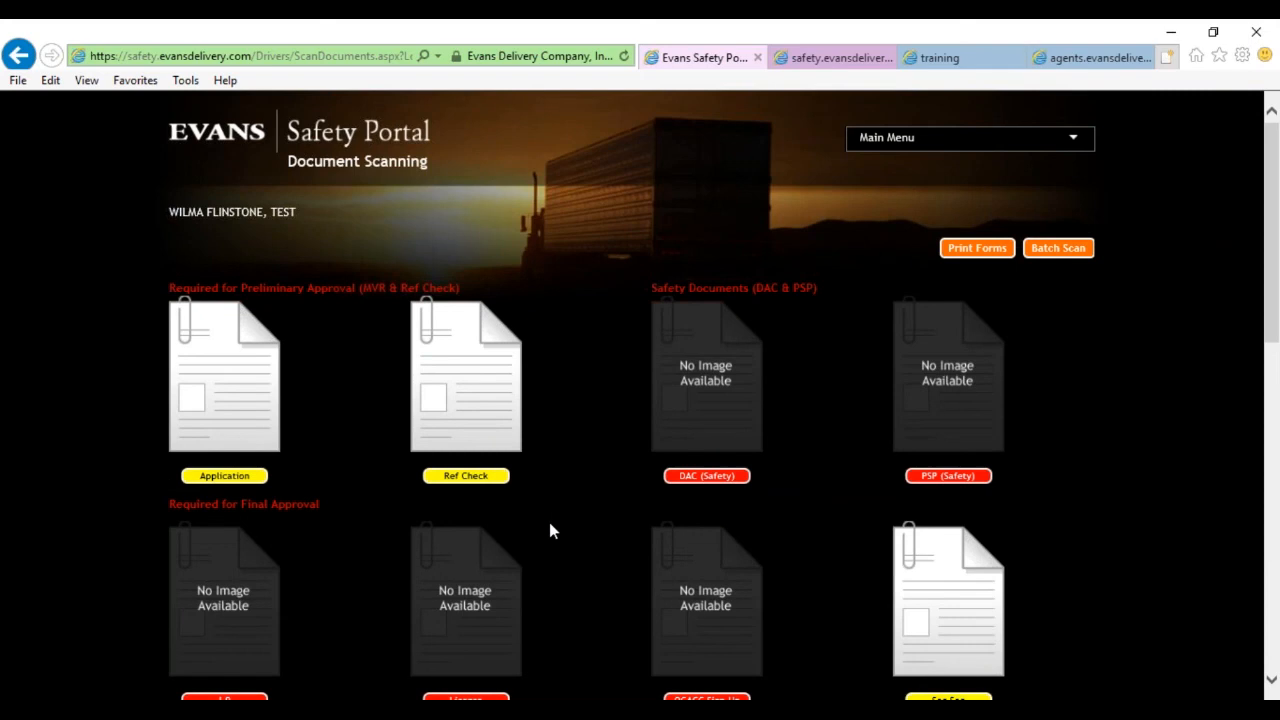
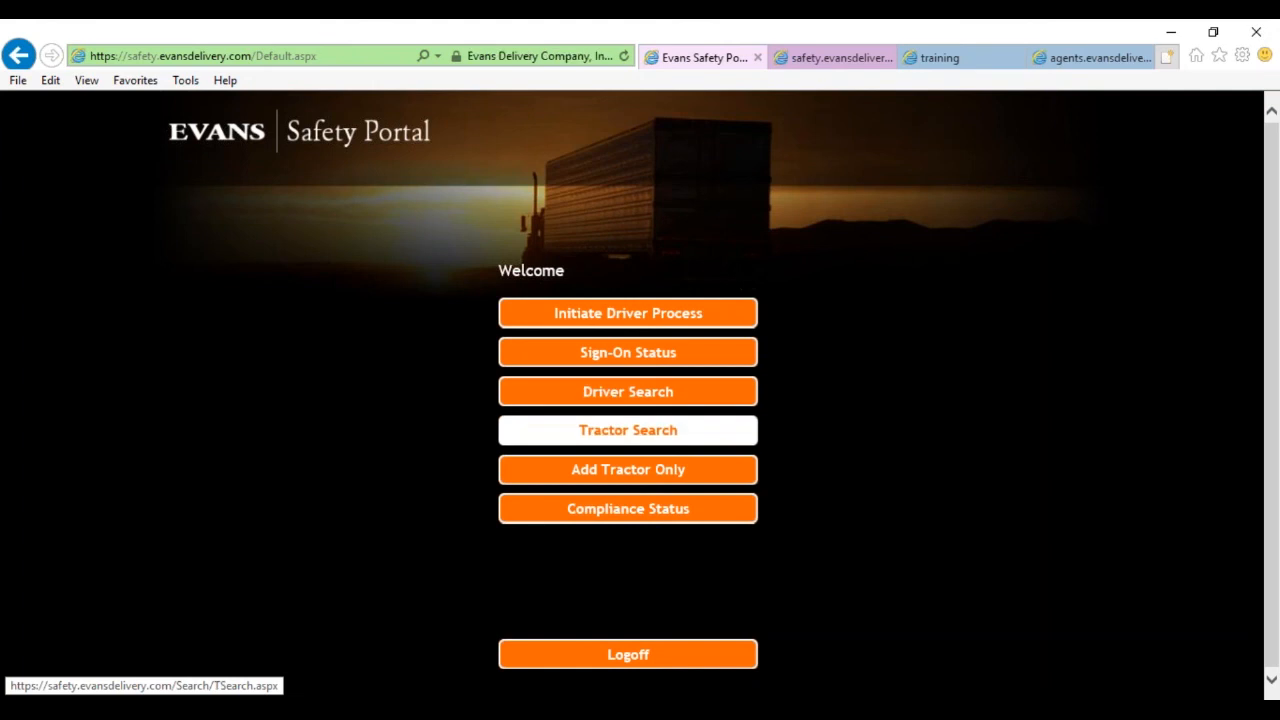
Open the Sign-On Status grid and read the first drivers' status-cell tooltips.
left_click(645, 362)
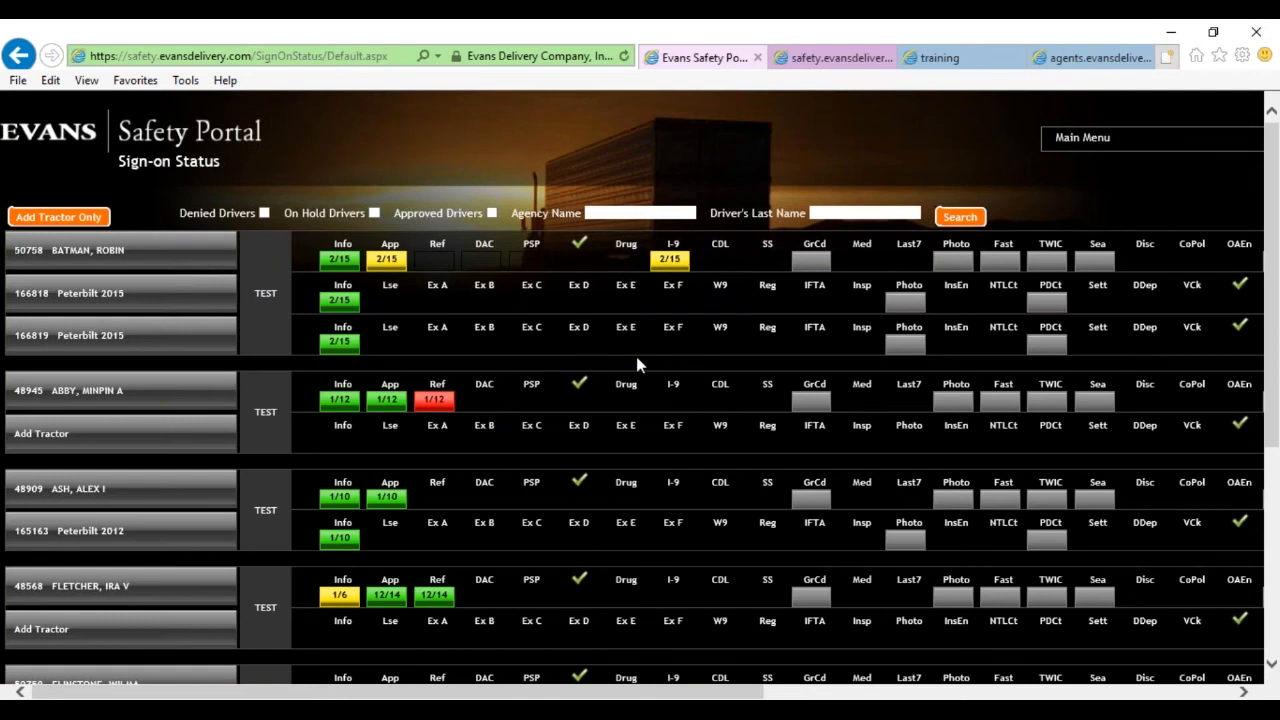
mouse_move(437, 452)
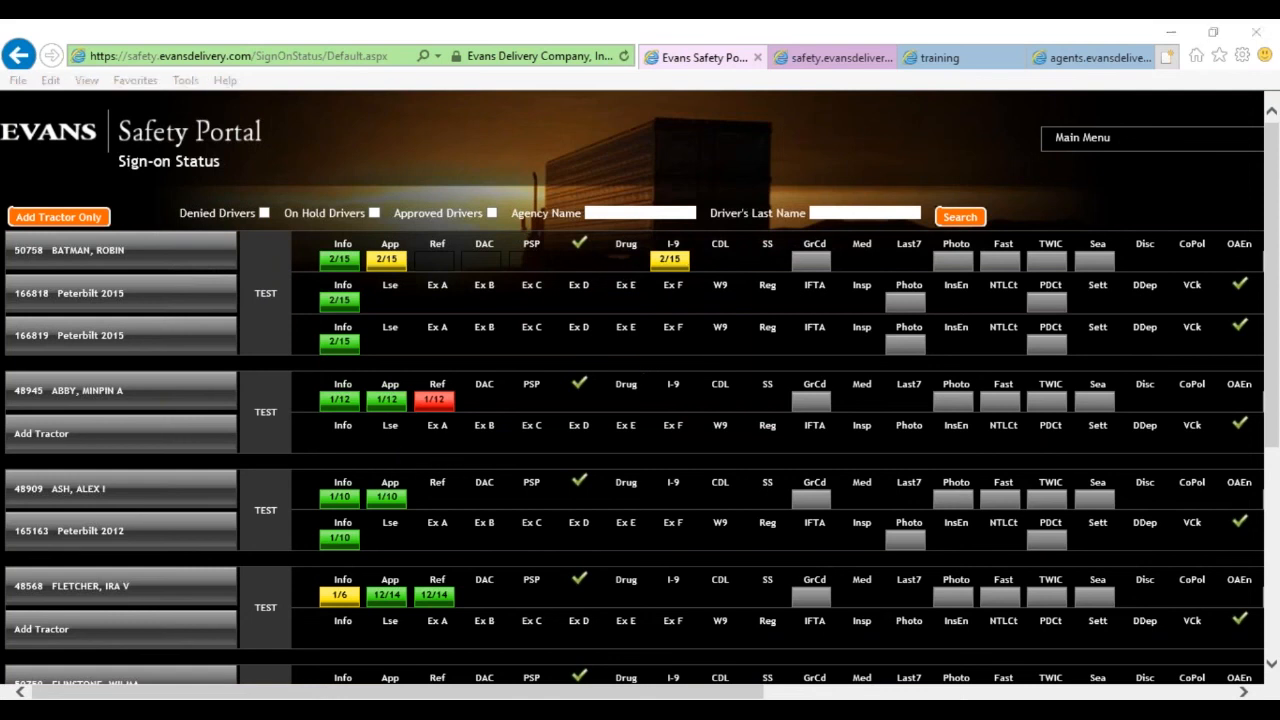
mouse_move(524, 446)
scroll(524, 446, "up", 1)
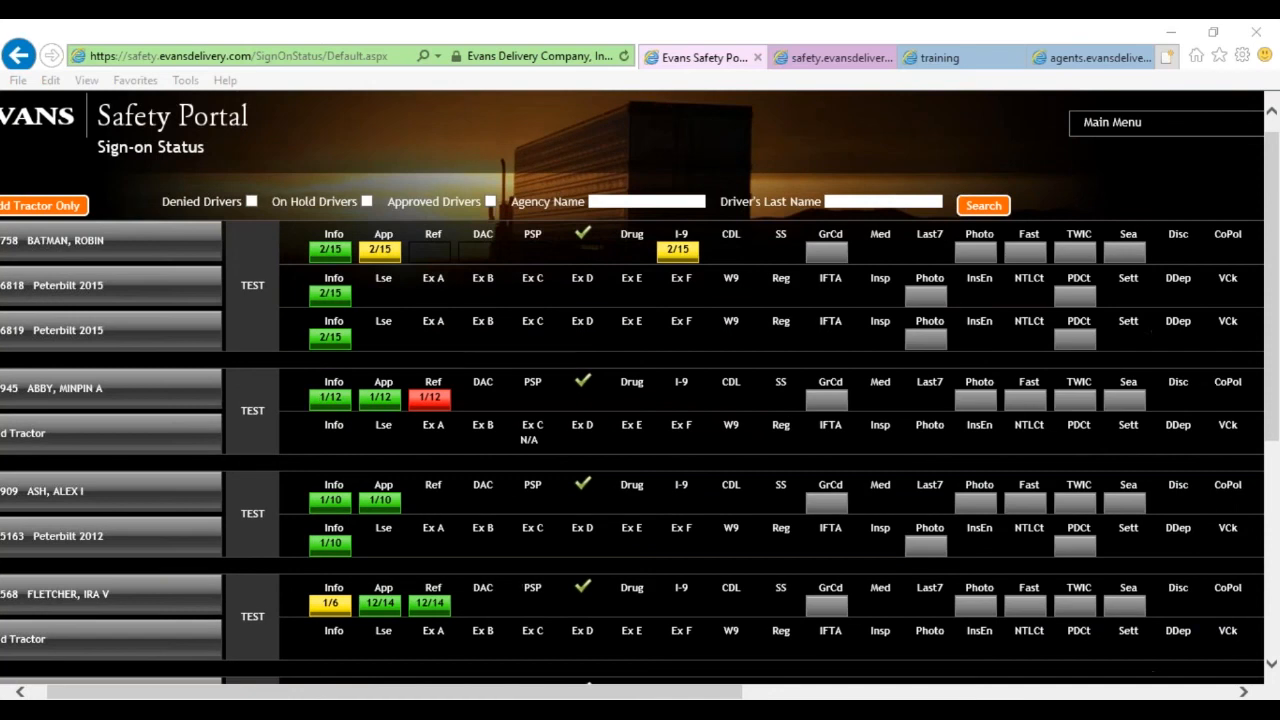
scroll(390, 691, "left", 1)
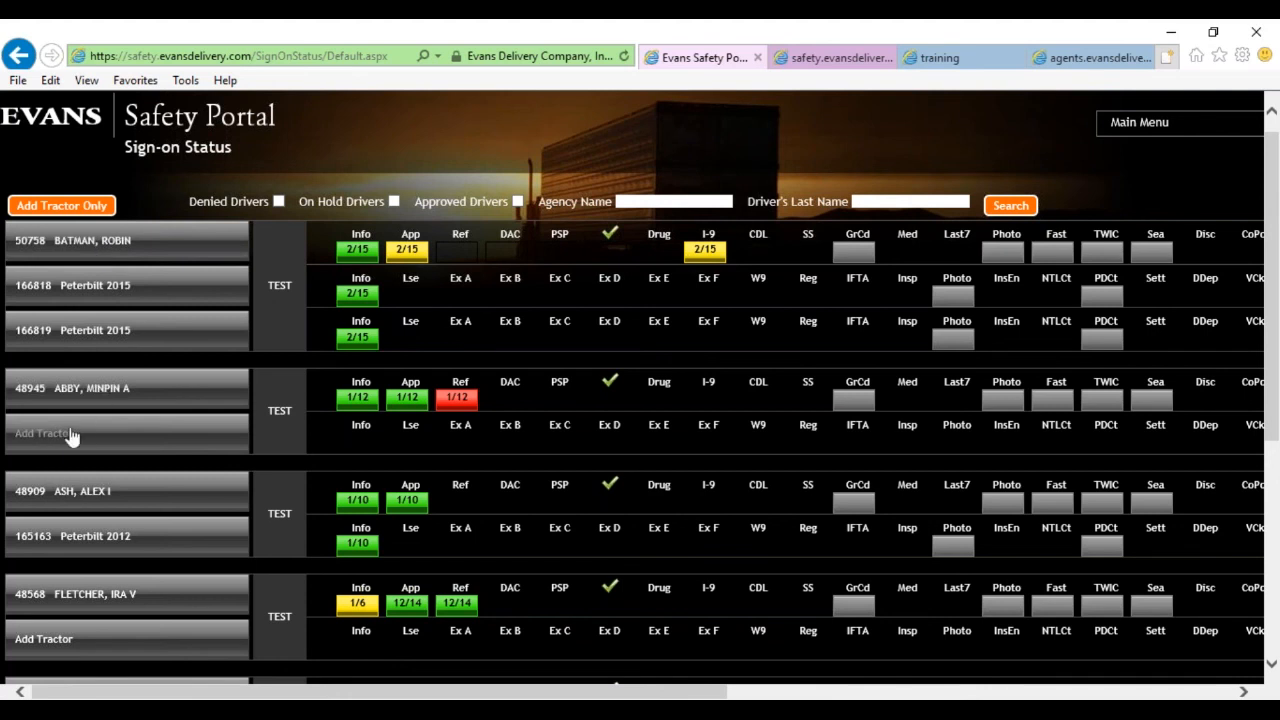
Scroll down the driver and tractor grid, checking more dated document-check tooltips, then back up.
scroll(97, 453, "down", 3)
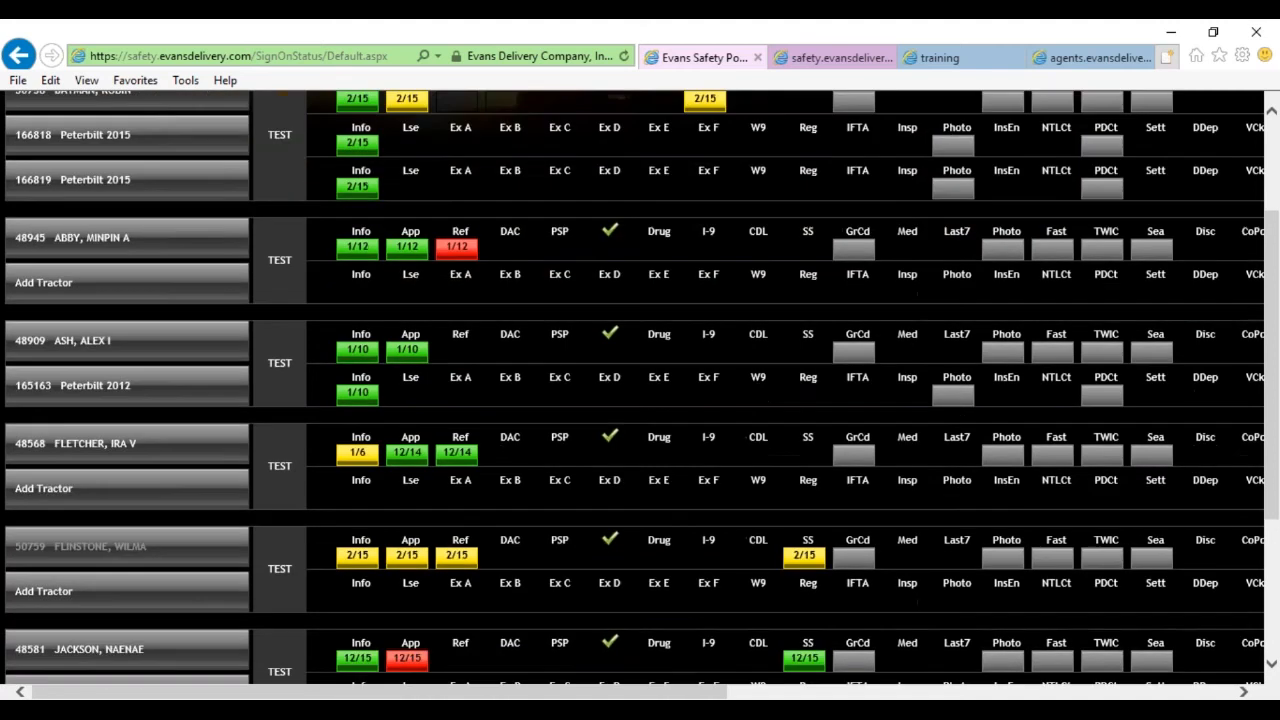
scroll(127, 475, "down", 2)
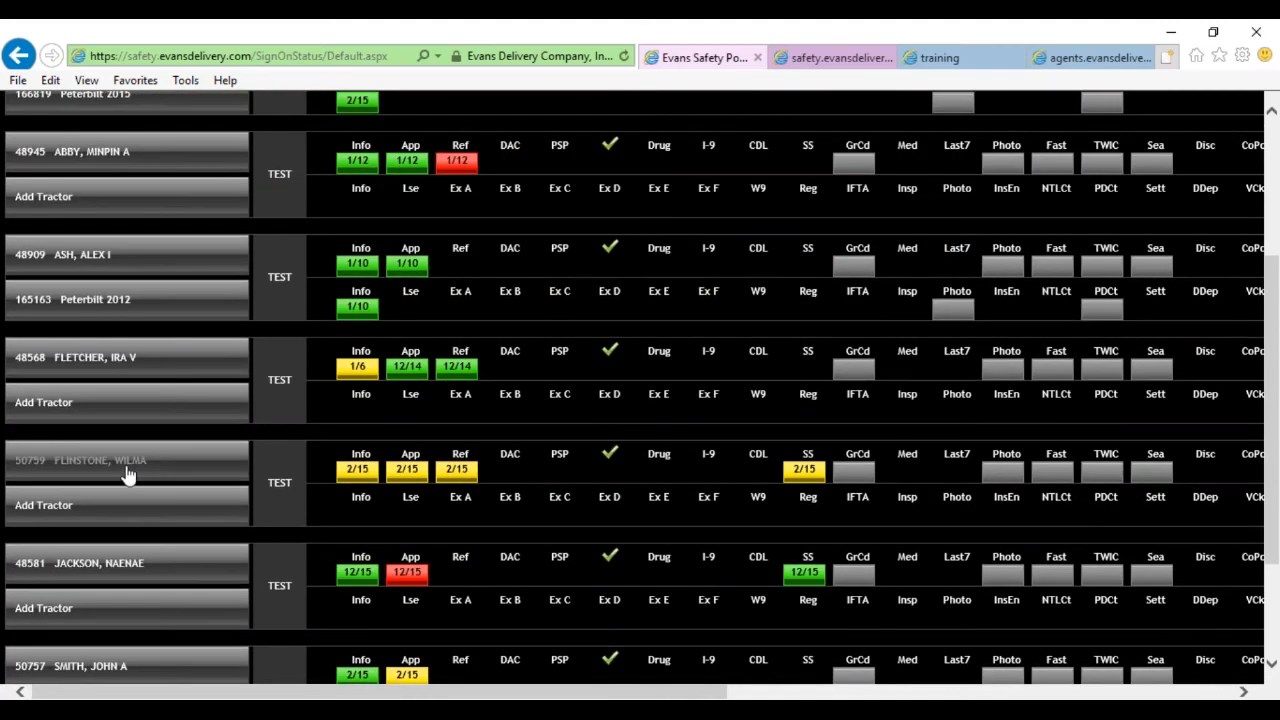
scroll(172, 484, "down", 1)
scroll(172, 484, "down", 1)
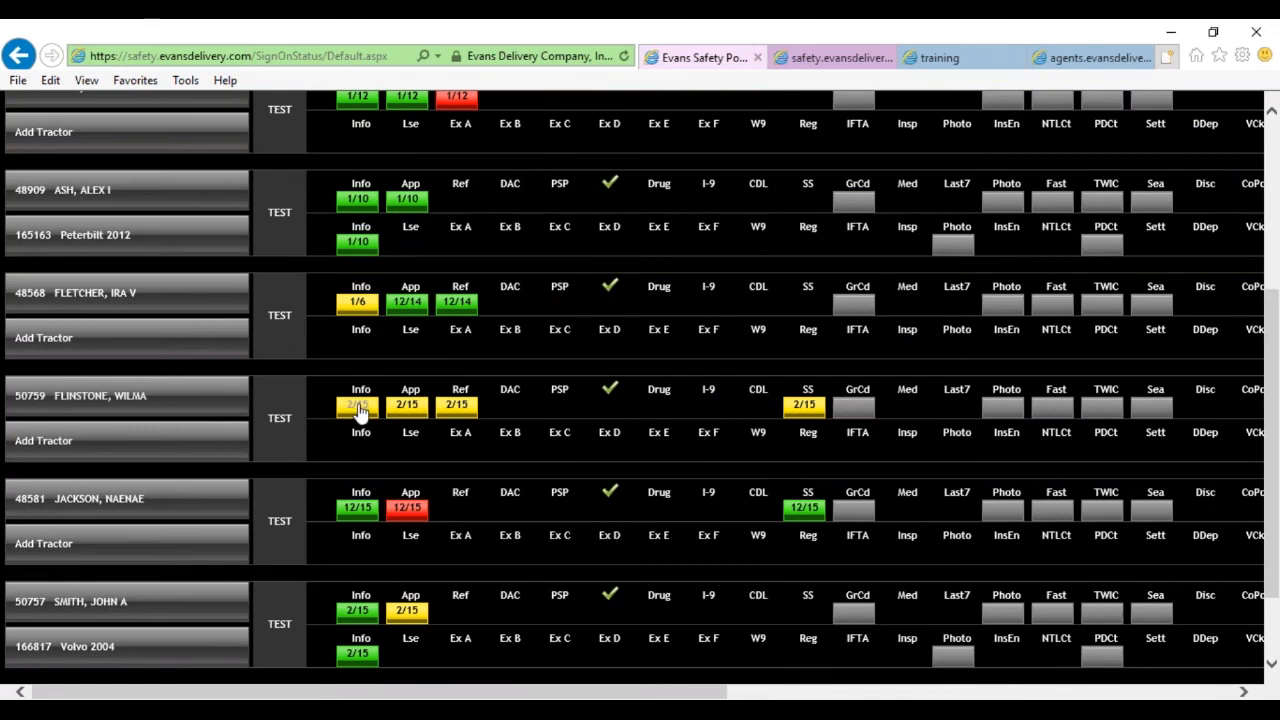
mouse_move(360, 412)
mouse_move(455, 414)
scroll(491, 270, "up", 2)
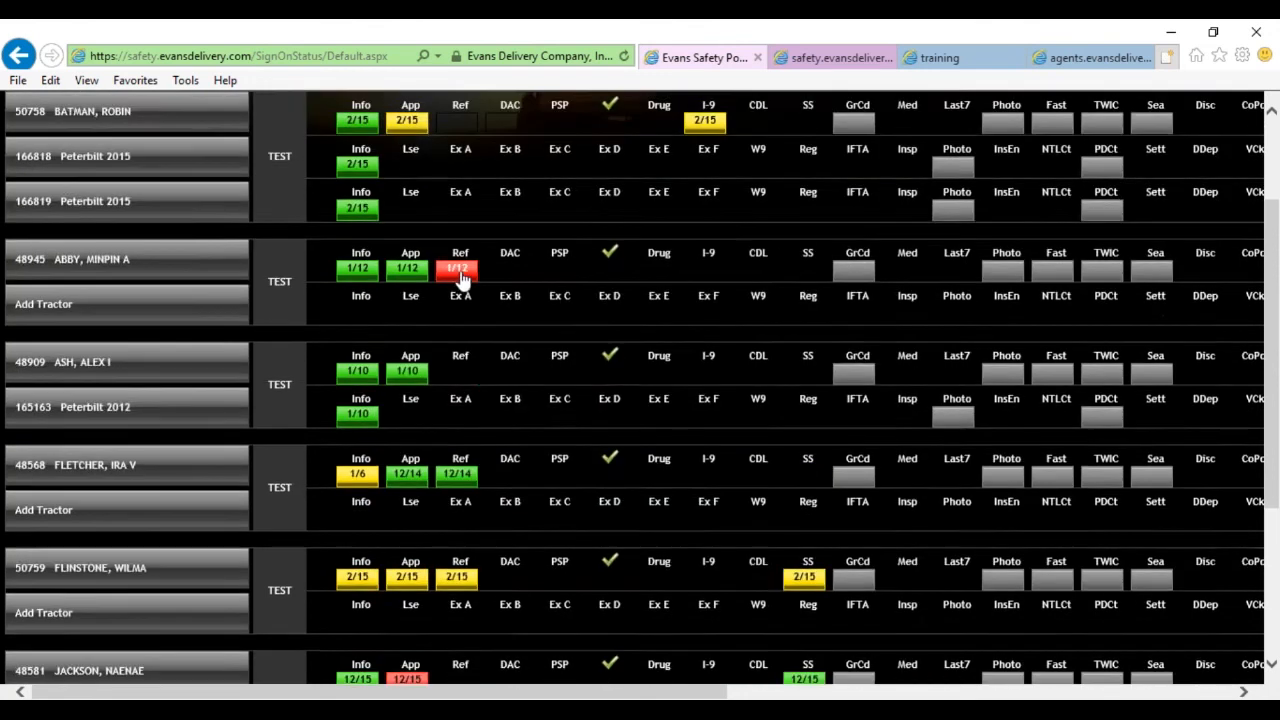
scroll(457, 277, "up", 1)
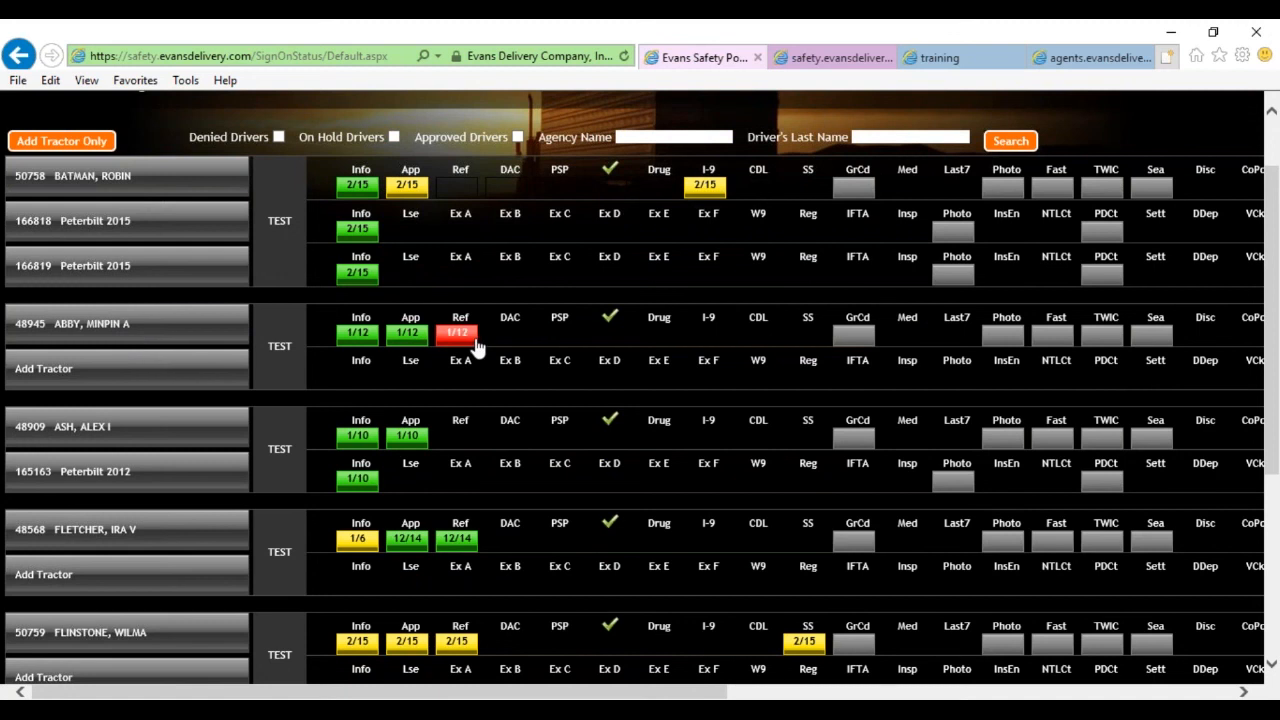
mouse_move(474, 345)
scroll(115, 330, "up", 2)
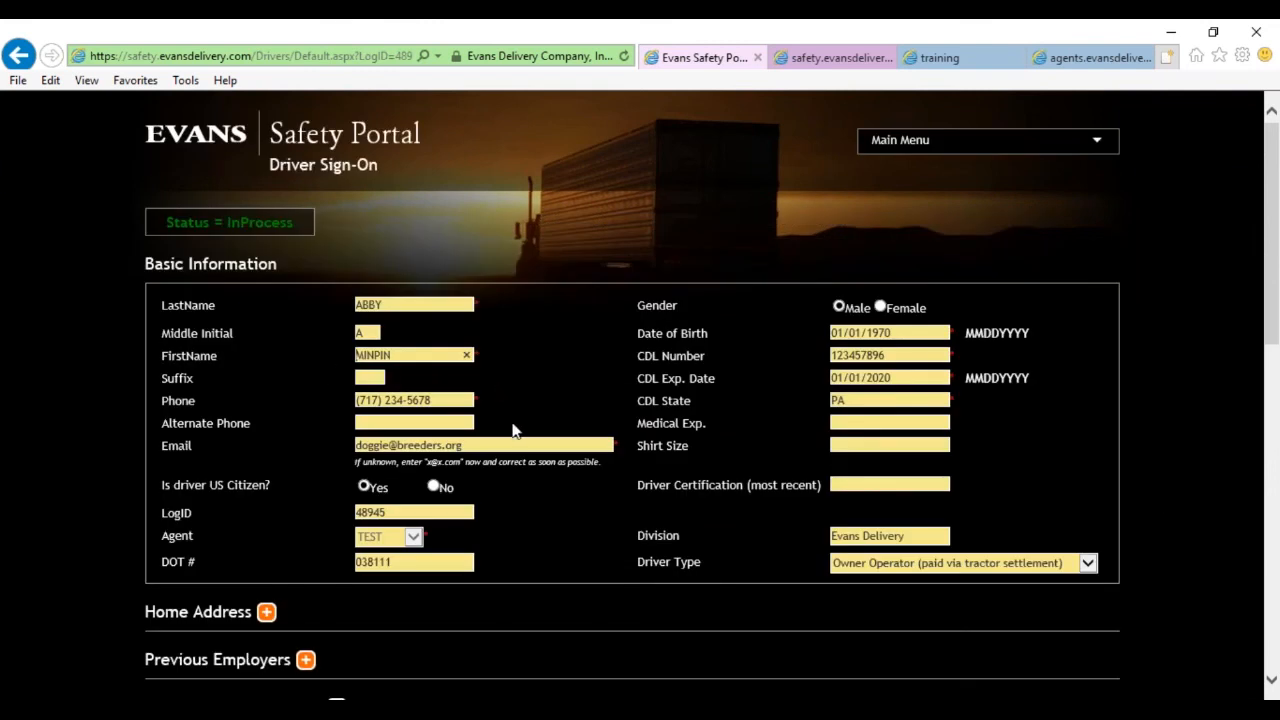
View the driver's rejected Ref Check Form with its 'form incomplete' reject reason.
scroll(512, 432, "down", 5)
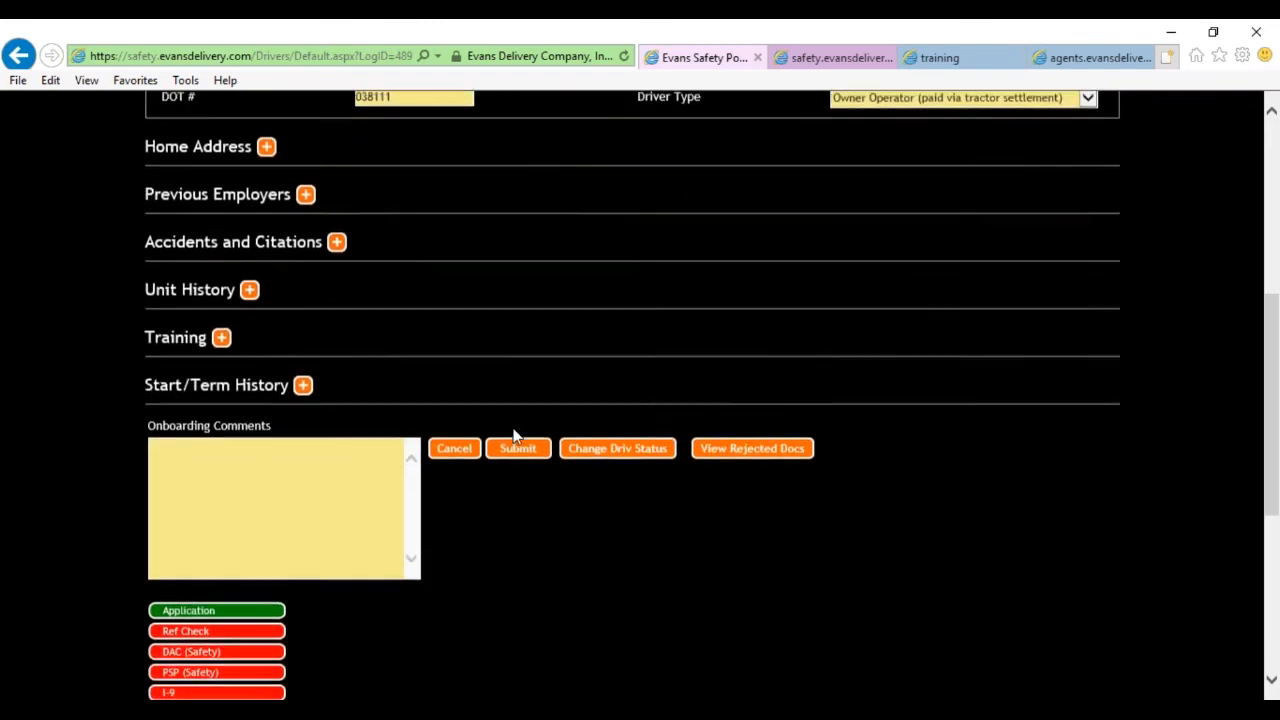
scroll(512, 432, "up", 4)
scroll(513, 434, "down", 5)
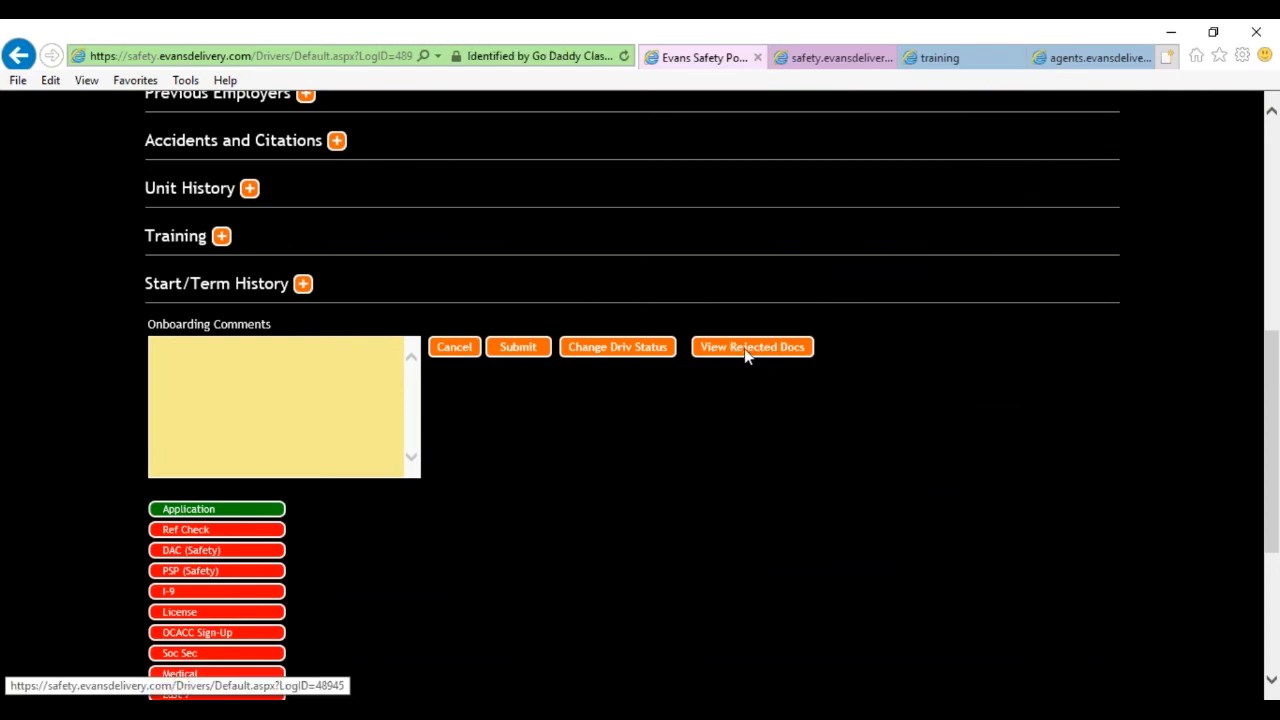
left_click(745, 351)
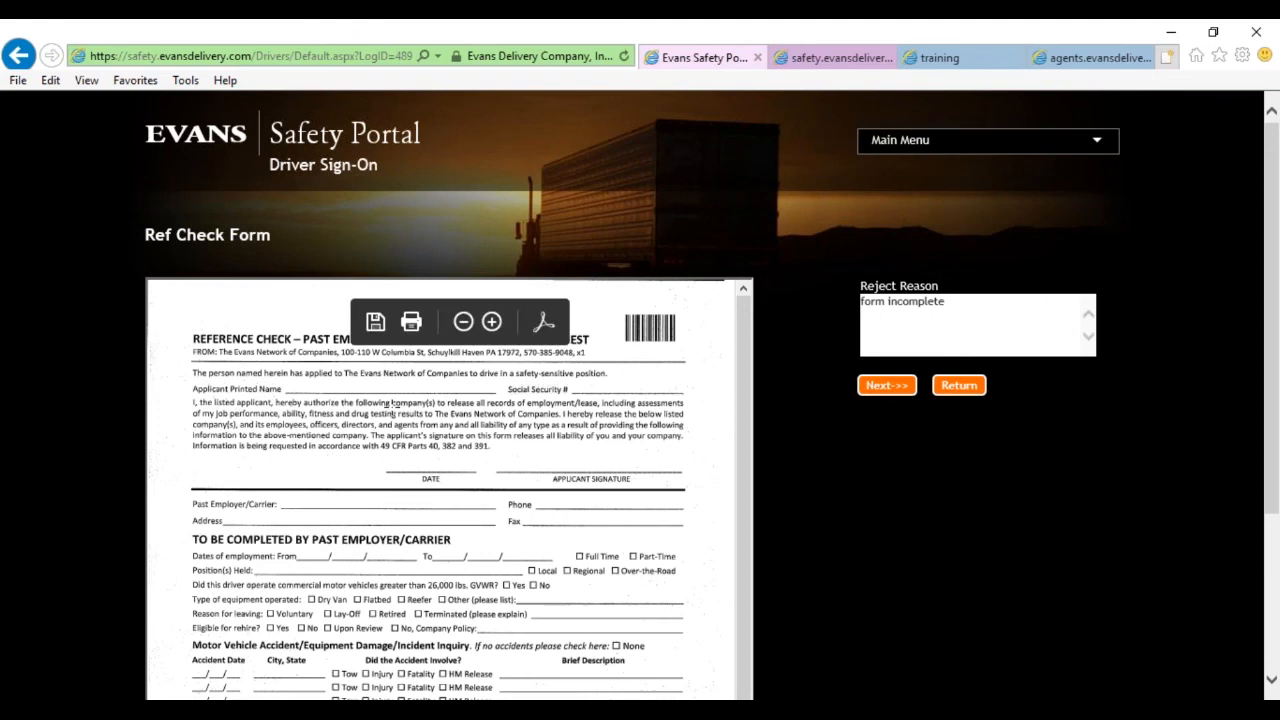
Highlight the reject reason, scroll the Ref Check Form, and return to the driver's page.
left_click_drag(876, 301, 946, 304)
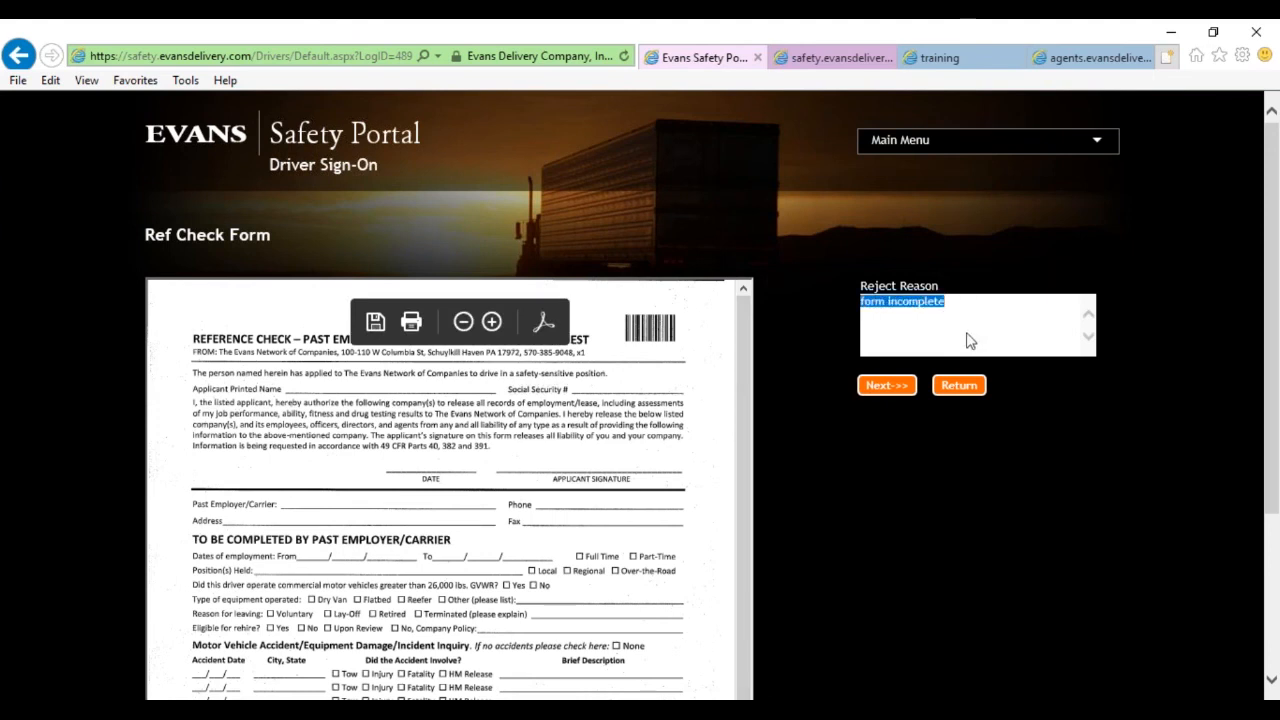
scroll(855, 509, "down", 1)
scroll(740, 423, "down", 3)
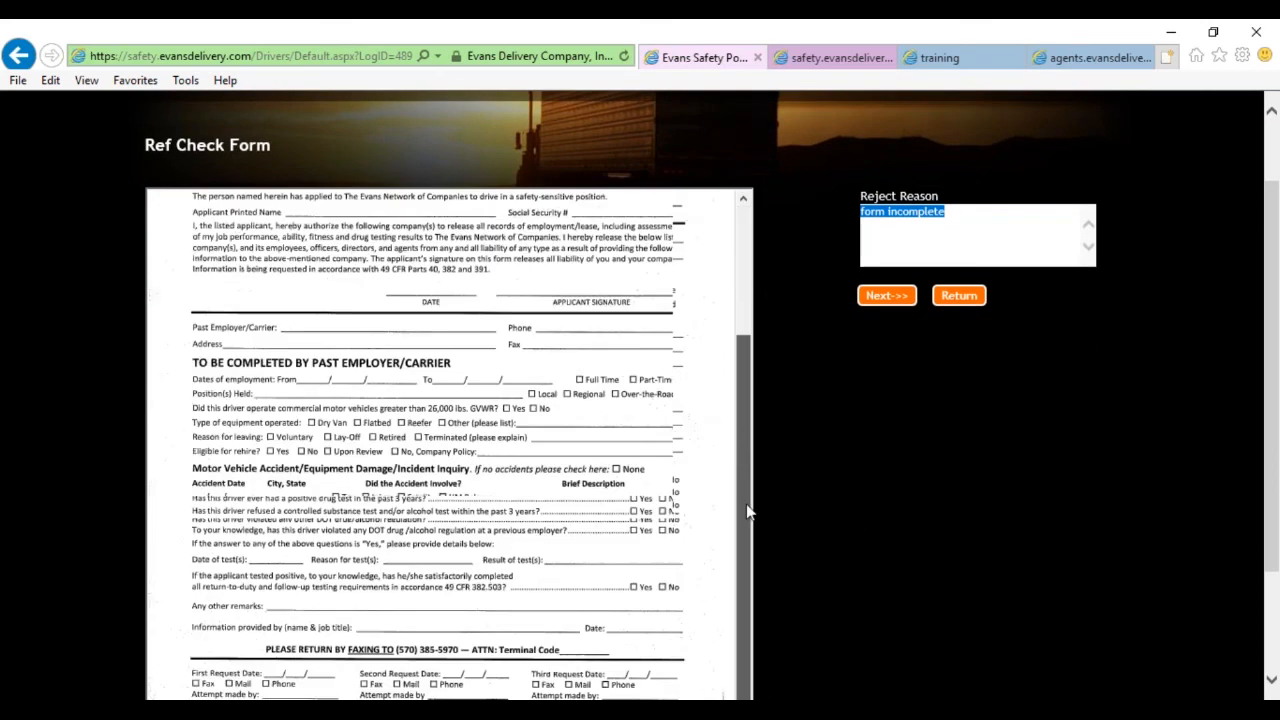
scroll(760, 500, "down", 2)
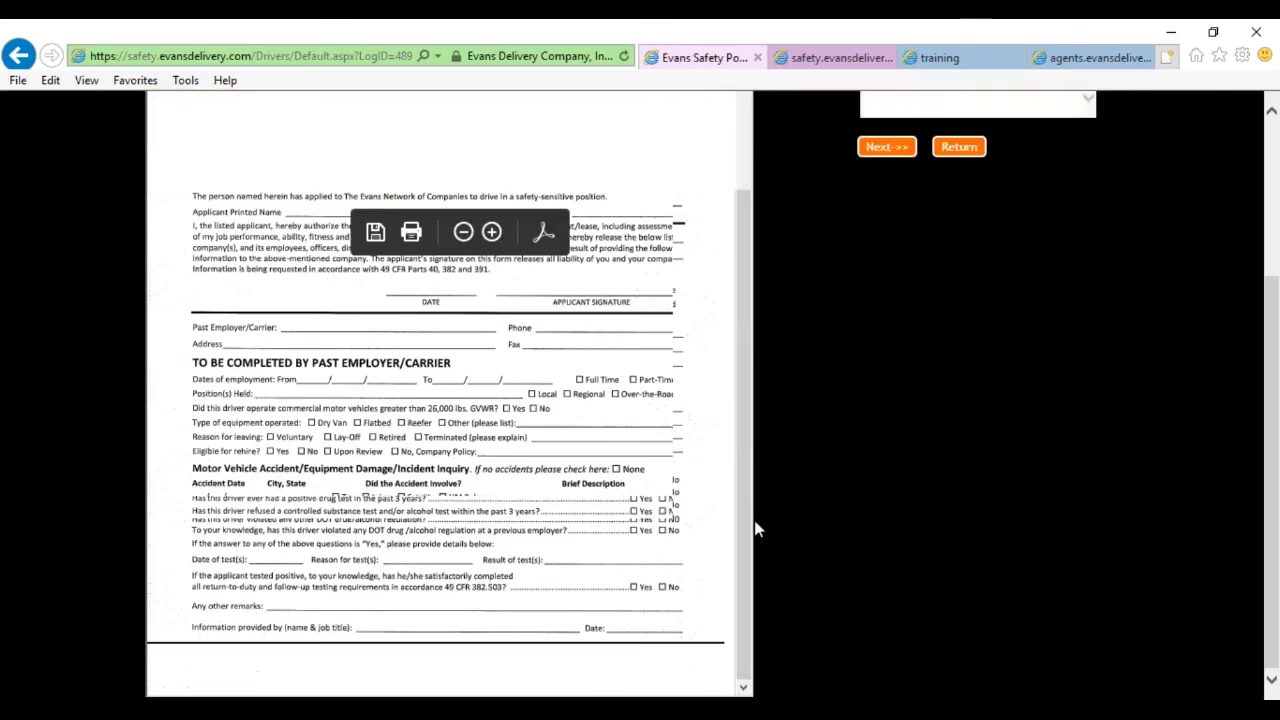
scroll(609, 509, "up", 5)
scroll(609, 509, "up", 3)
left_click(899, 388)
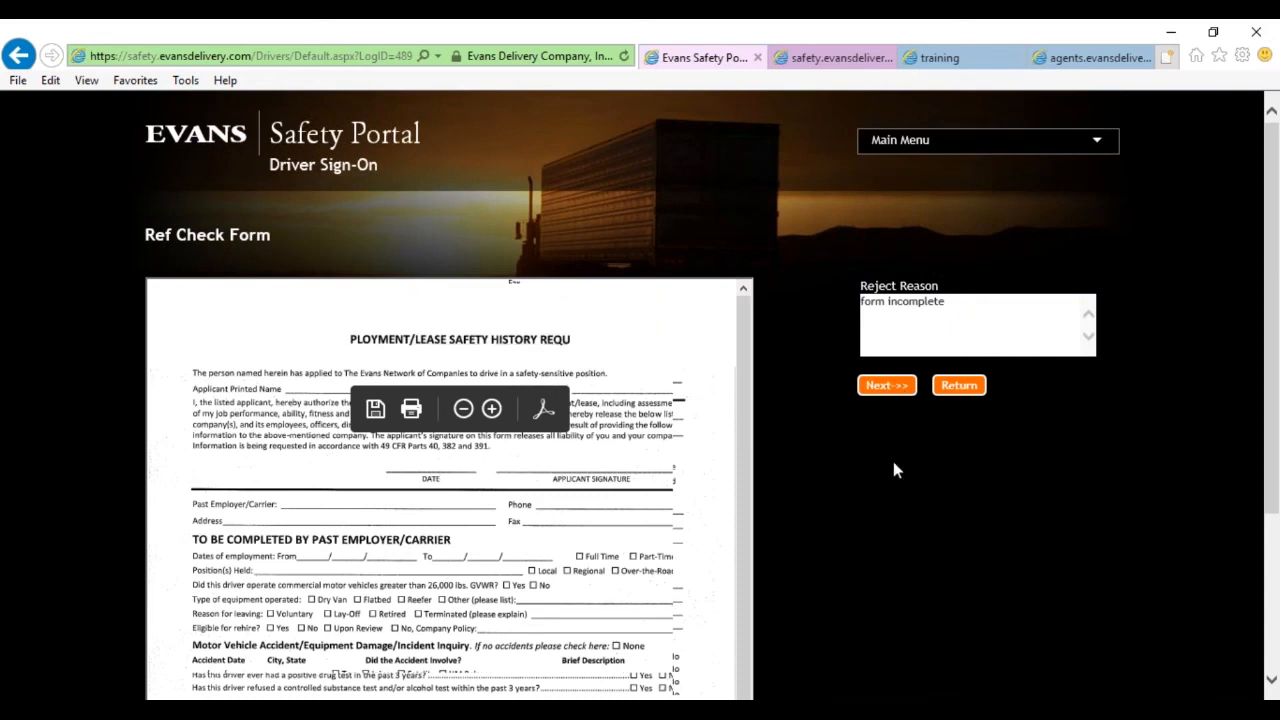
mouse_move(1272, 266)
left_mouse_down()
mouse_move(1276, 387)
mouse_move(1273, 262)
left_mouse_up()
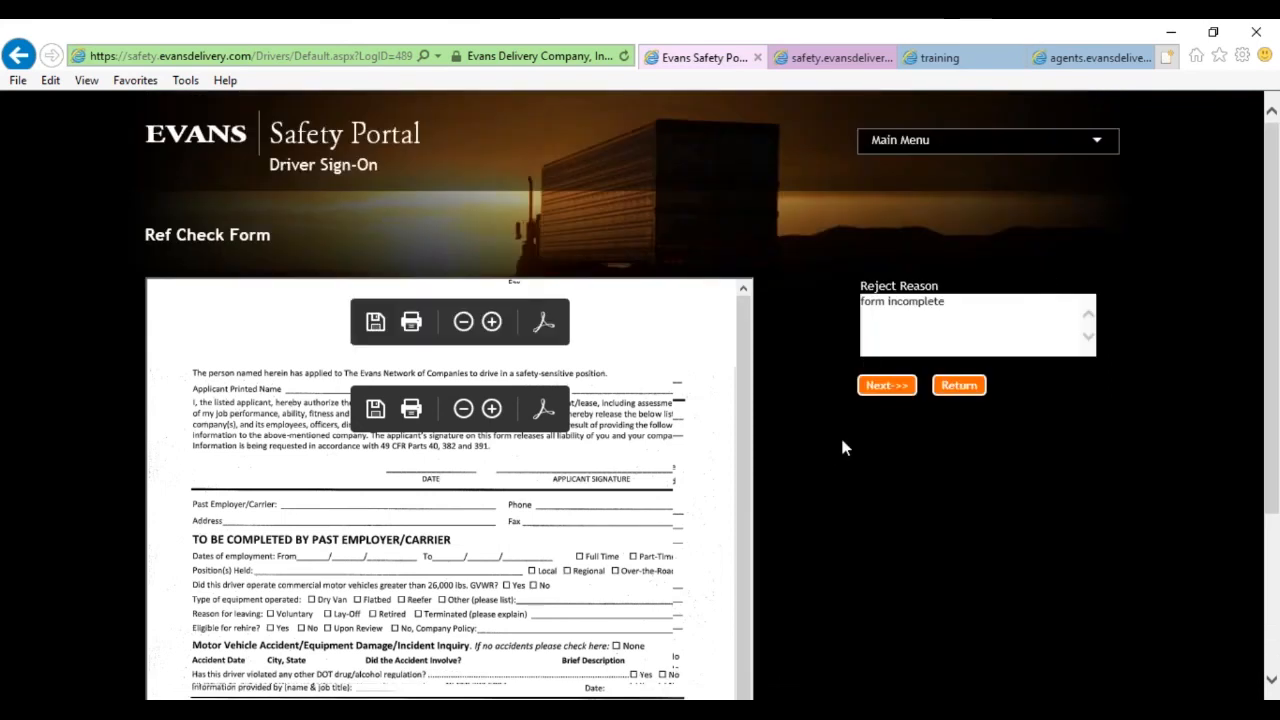
left_click(955, 390)
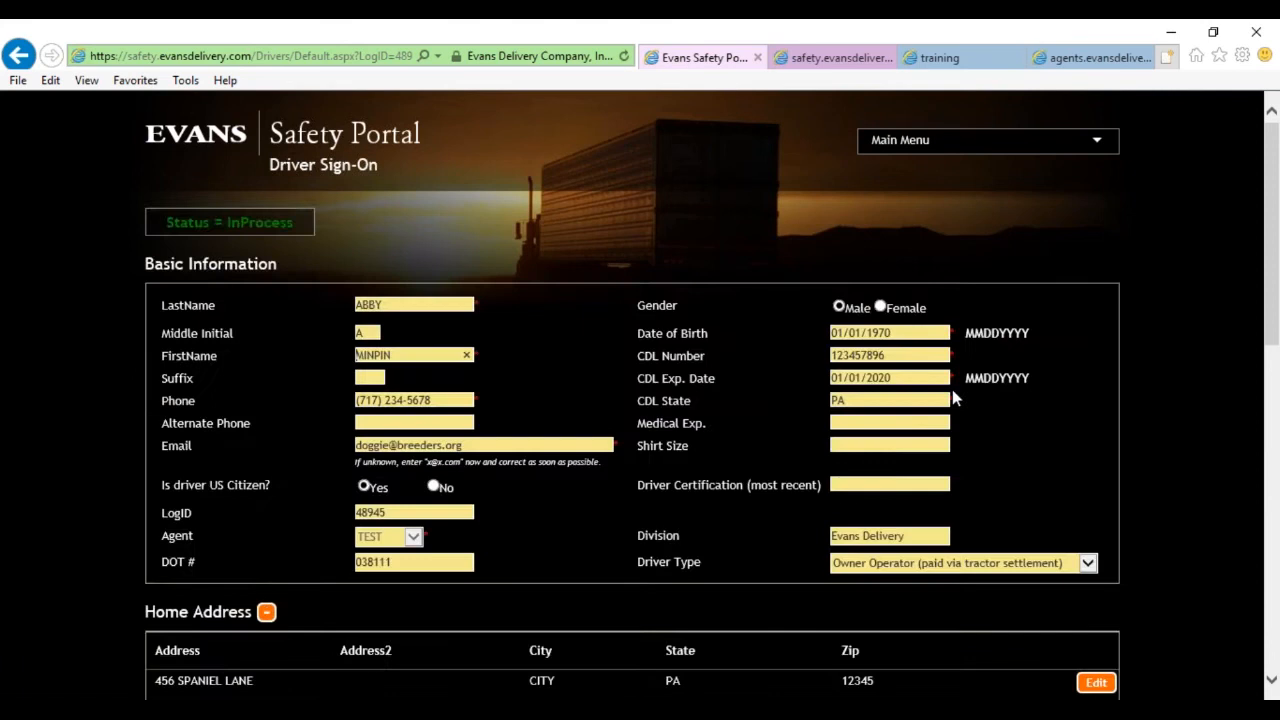
Reopen the rejected docs, reselect the 'form incomplete' reason, and return to the driver page.
scroll(938, 491, "down", 7)
left_click(766, 633)
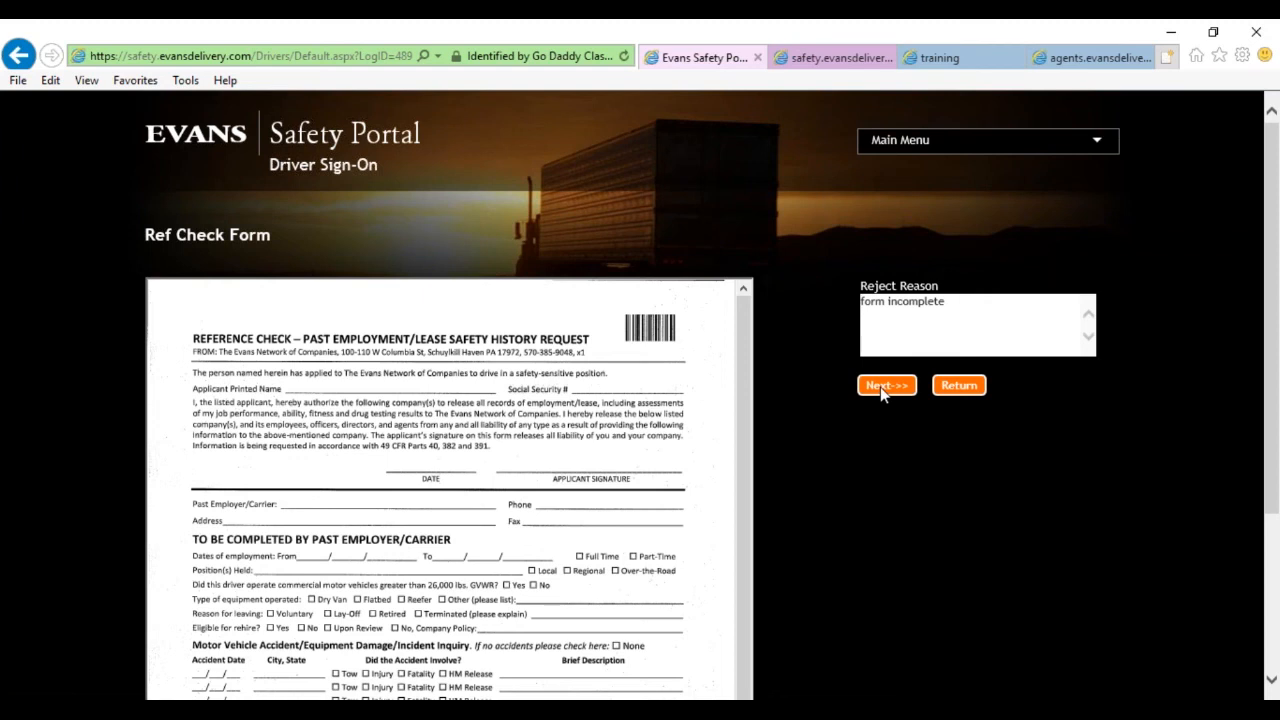
left_click_drag(946, 301, 856, 303)
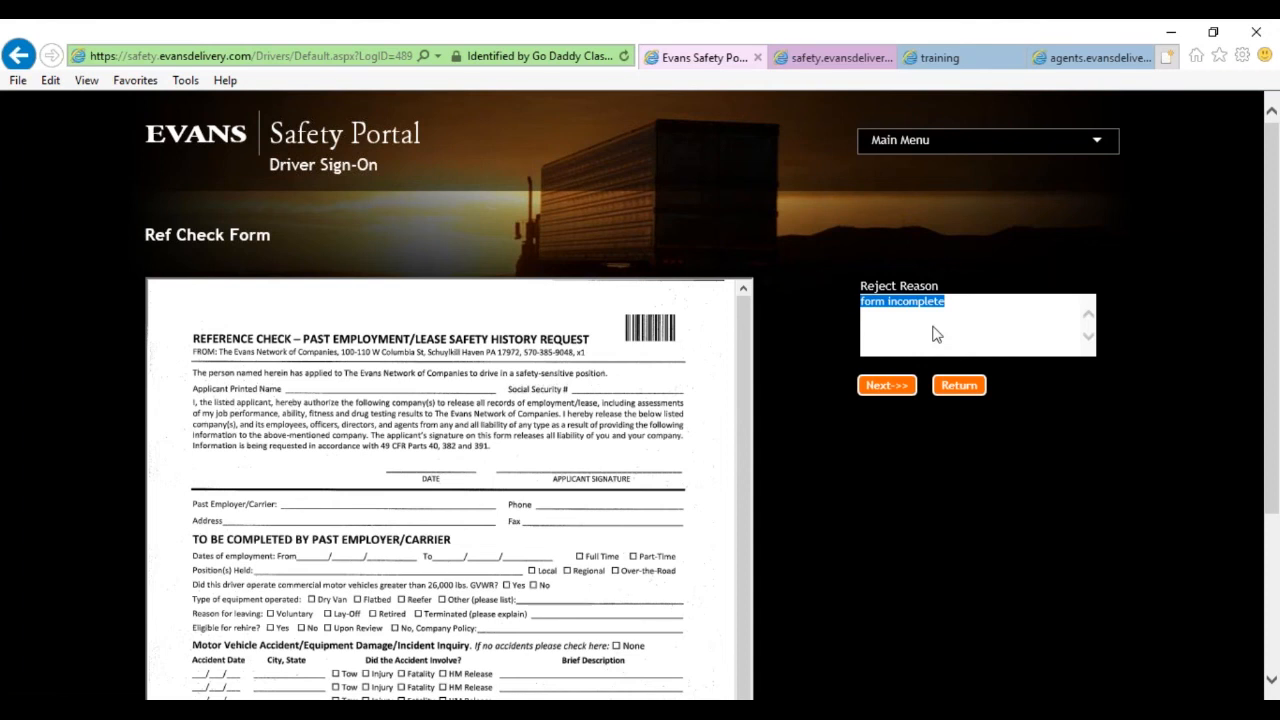
left_click(997, 455)
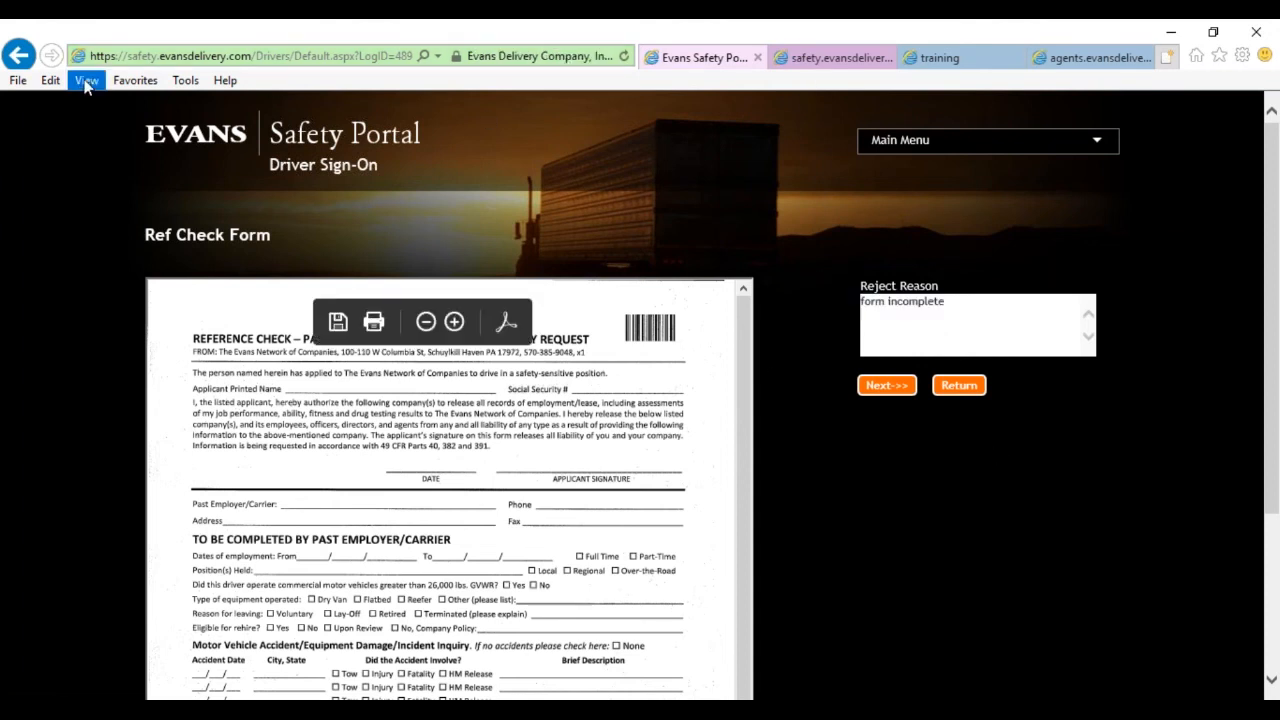
left_click(960, 386)
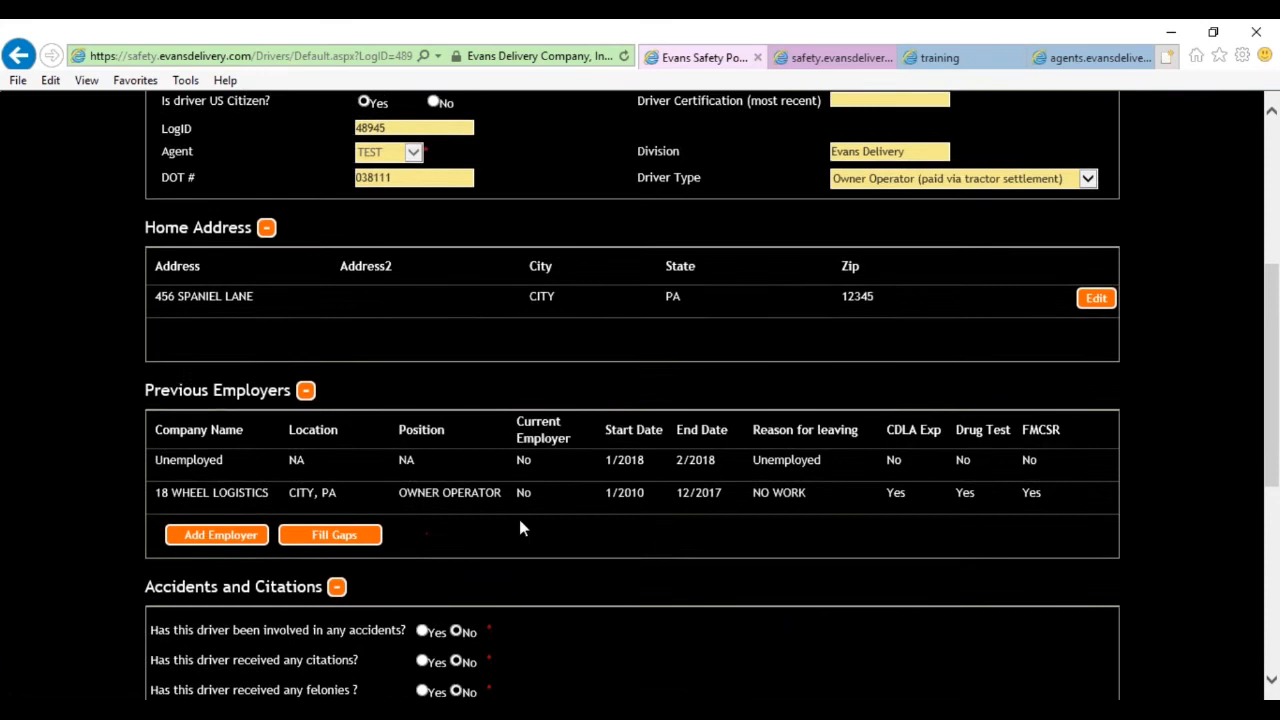
Step back through the browser history, then open Sign On Status from the Main Menu.
scroll(550, 445, "up", 1)
scroll(620, 490, "down", 2)
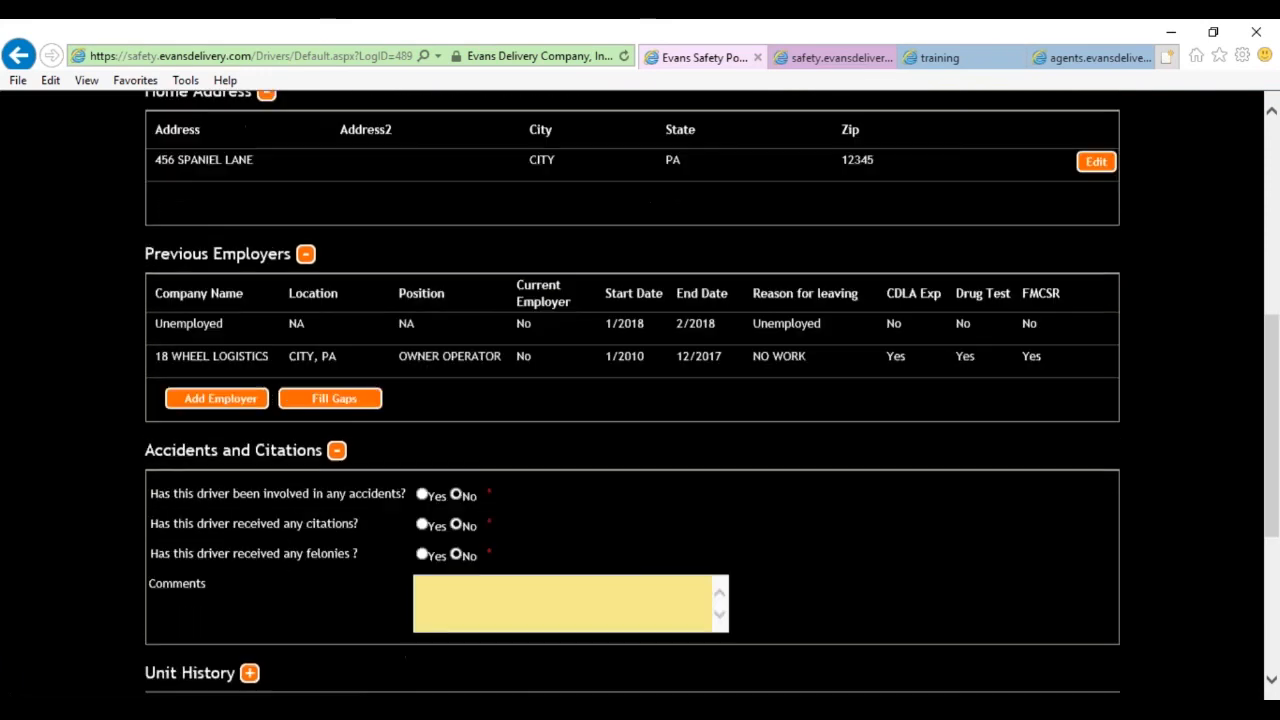
scroll(634, 500, "up", 1)
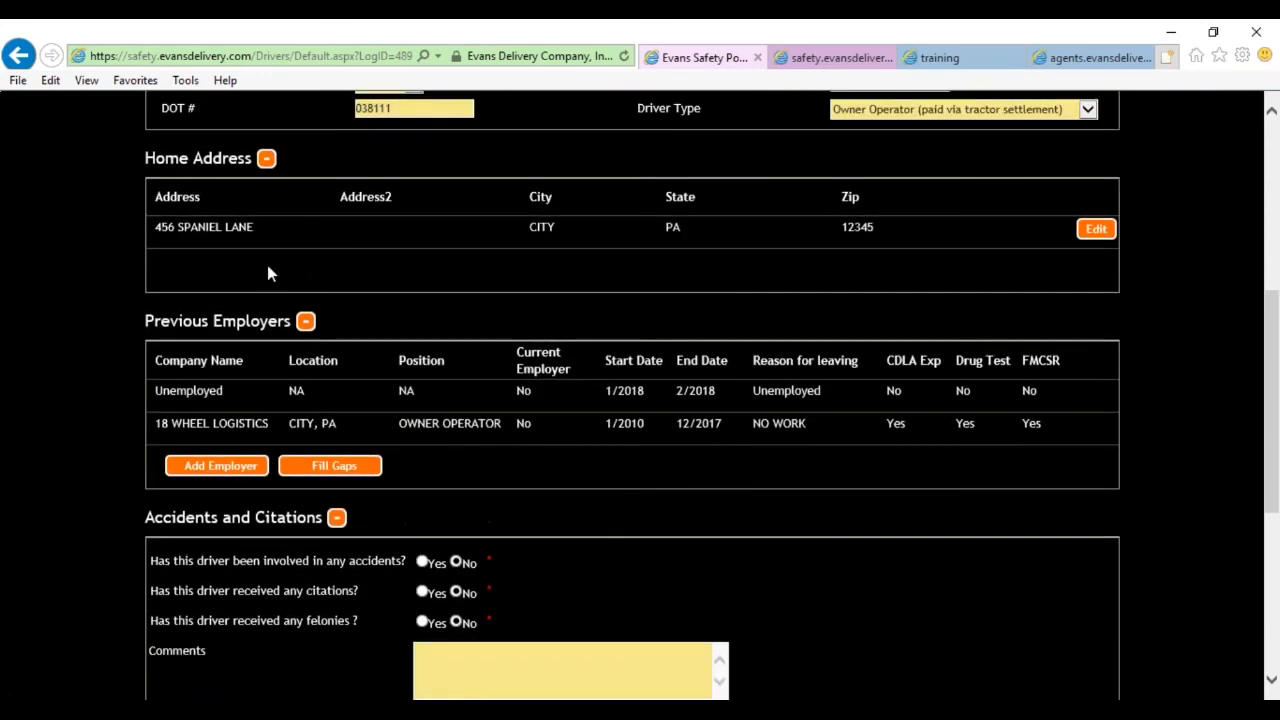
left_click(19, 58)
left_click(28, 57)
left_click(29, 57)
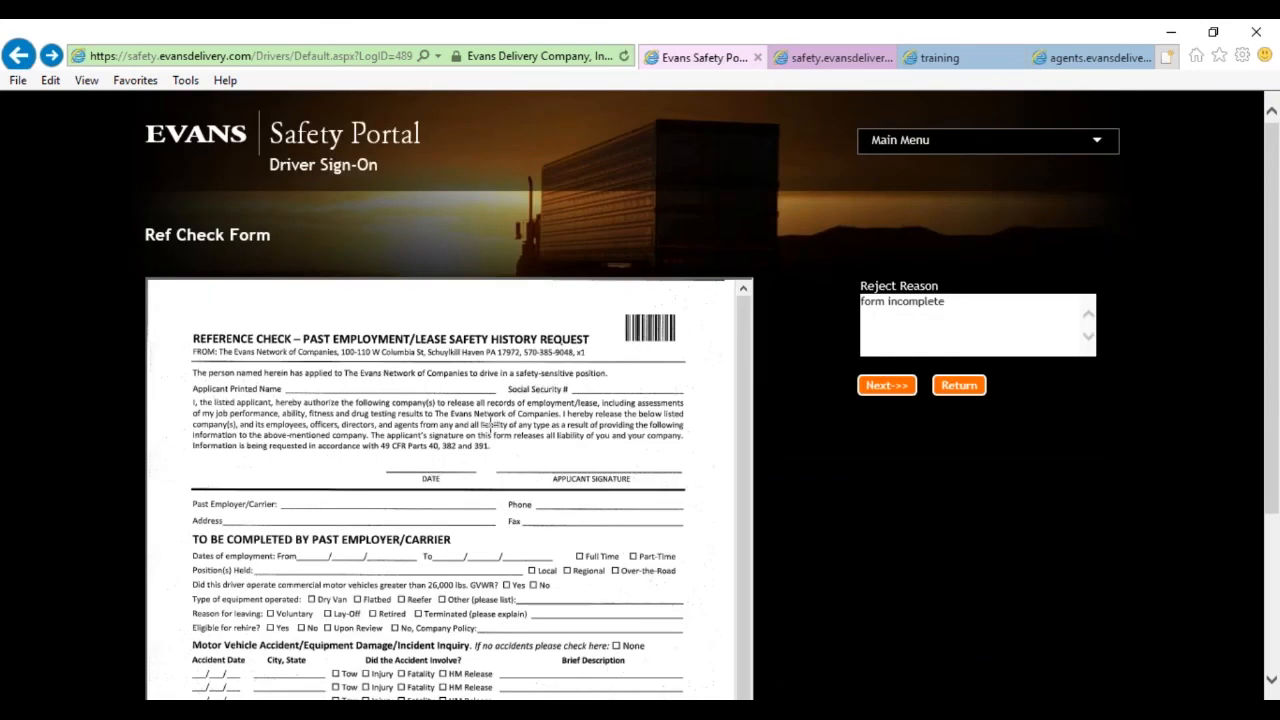
left_click(1040, 140)
left_click(1012, 216)
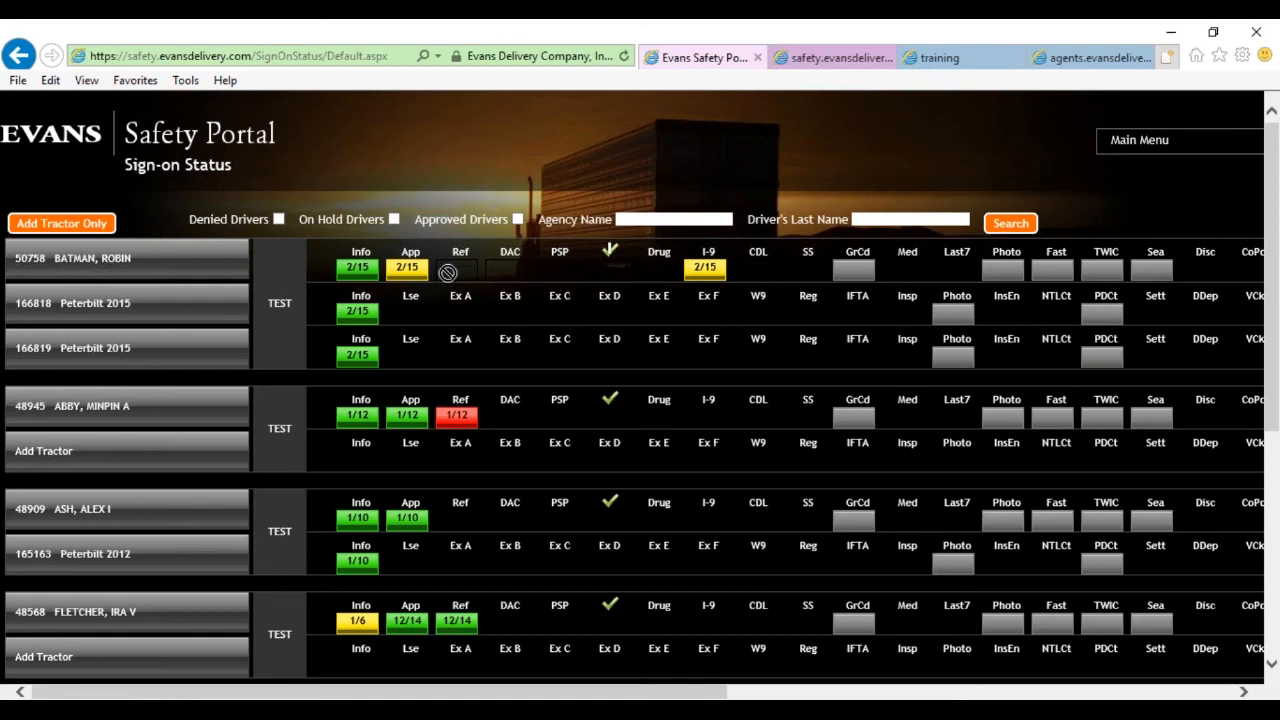
Highlight the first row's Info through PSP labels and scroll the grid sideways.
left_click_drag(416, 283, 608, 256)
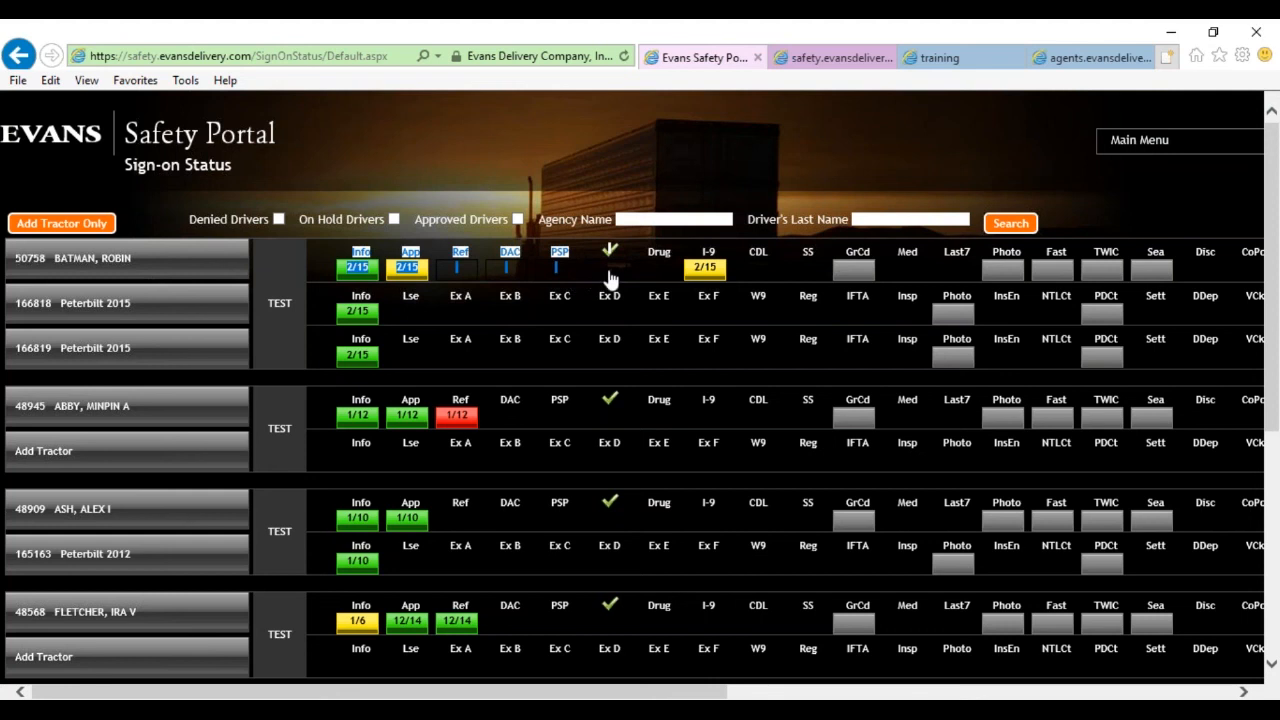
left_click(581, 163)
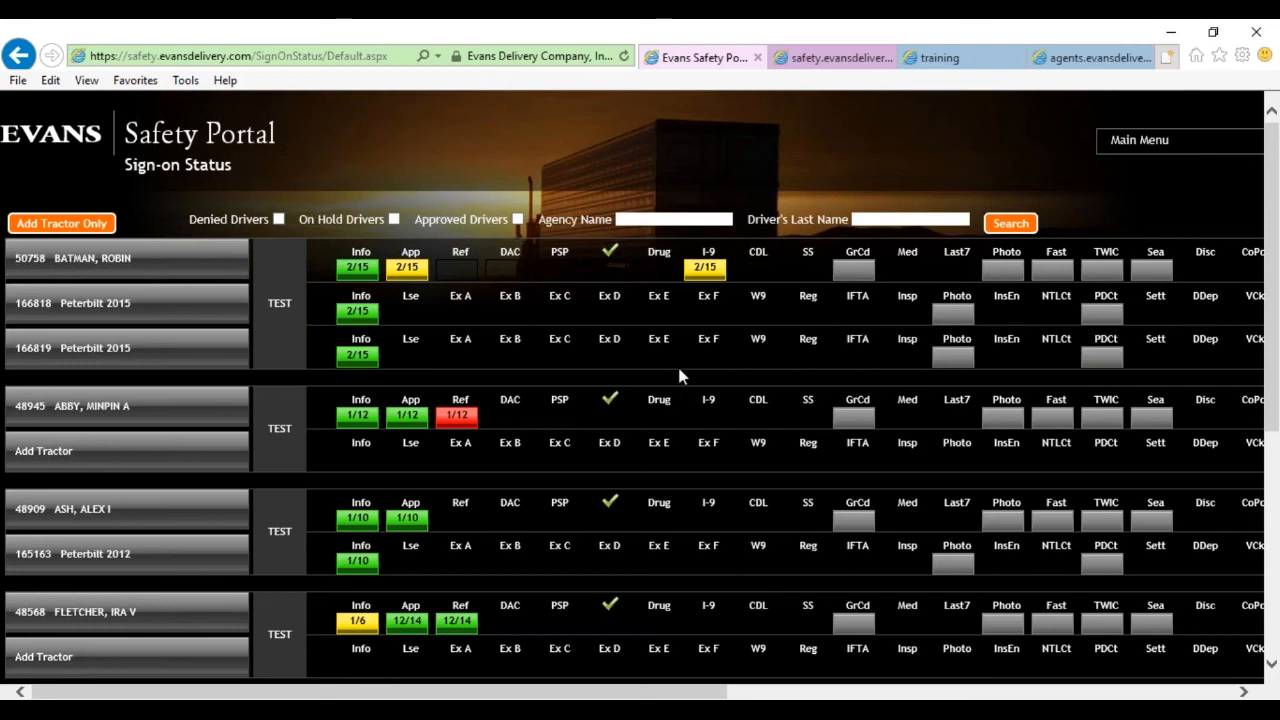
left_click_drag(477, 692, 915, 690)
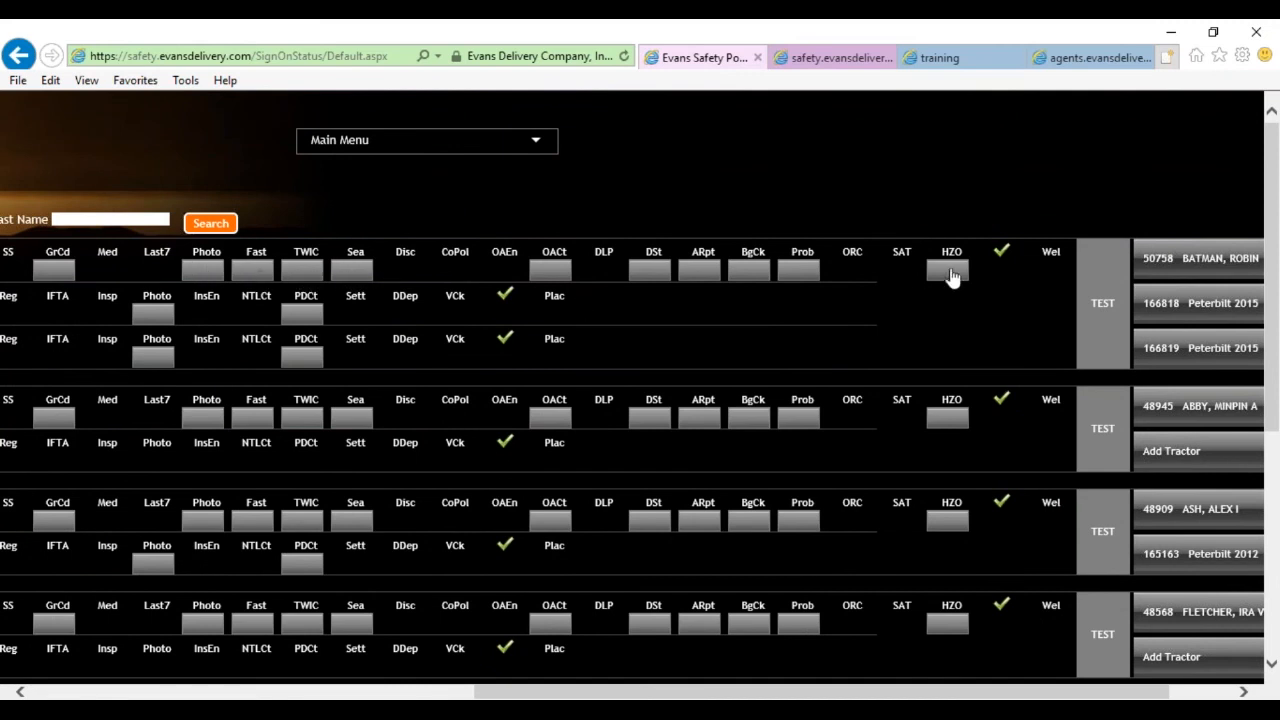
mouse_move(956, 278)
left_click_drag(625, 694, 183, 694)
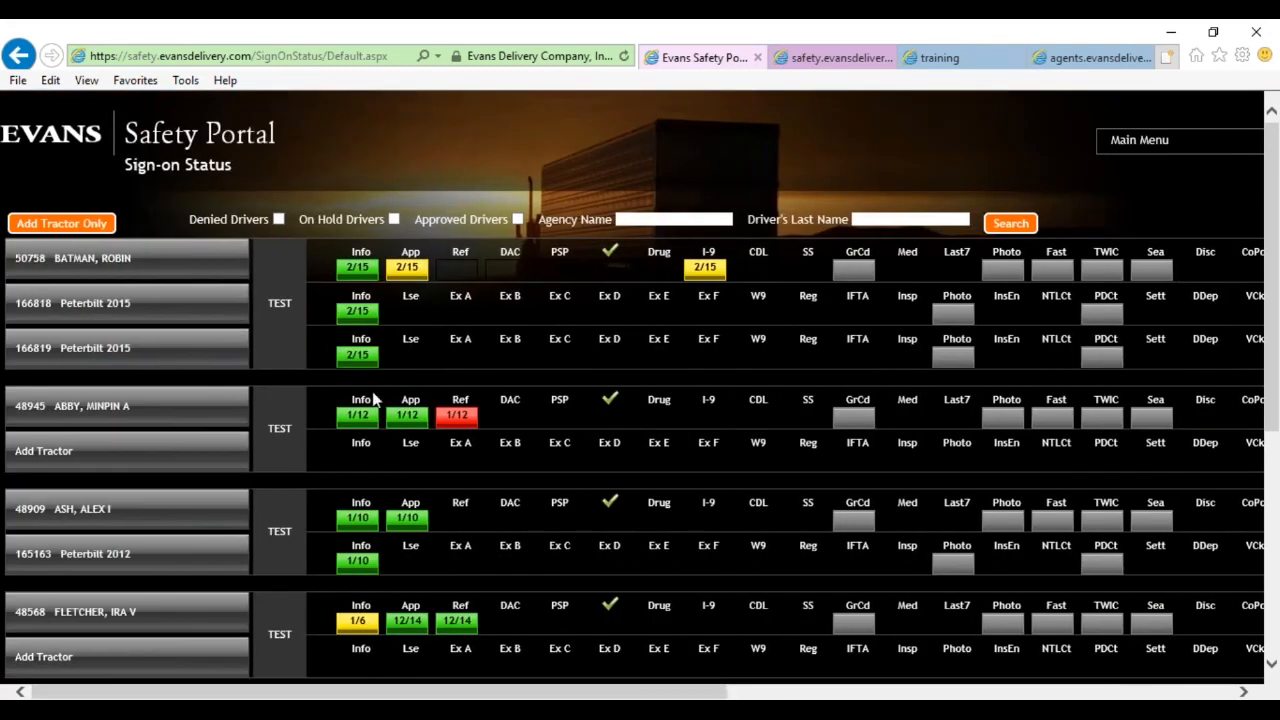
mouse_move(357, 354)
Filter to Approved Drivers with the date range (No data), then remove the filter.
left_click(517, 220)
left_click(320, 350)
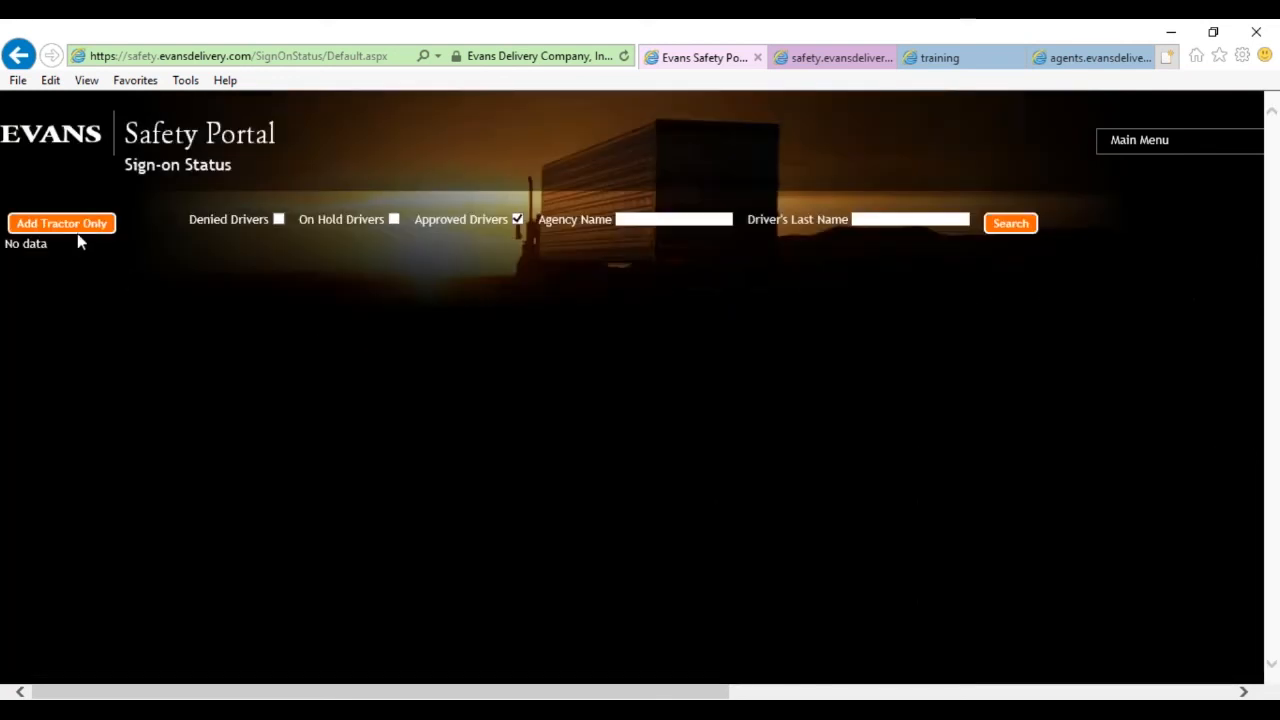
left_click(517, 222)
Go back to the driver's page and open Initiate Driver Process from the Main Menu.
left_click(16, 57)
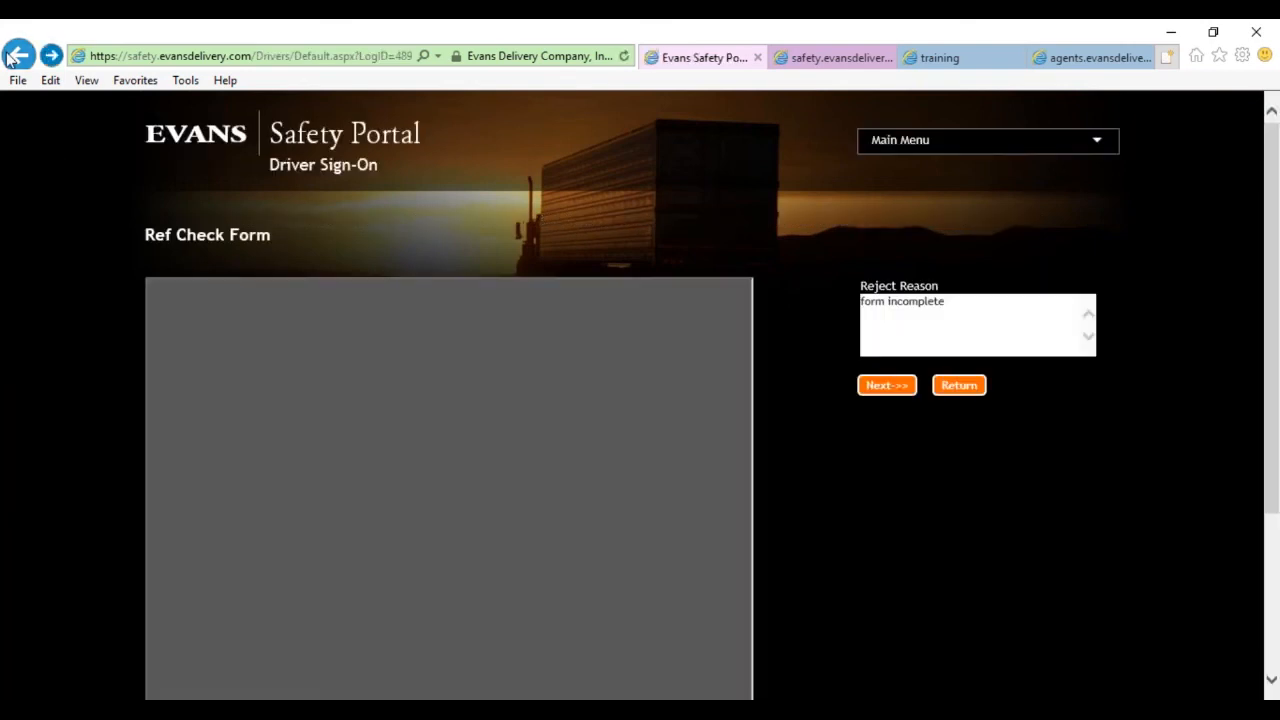
left_click(16, 57)
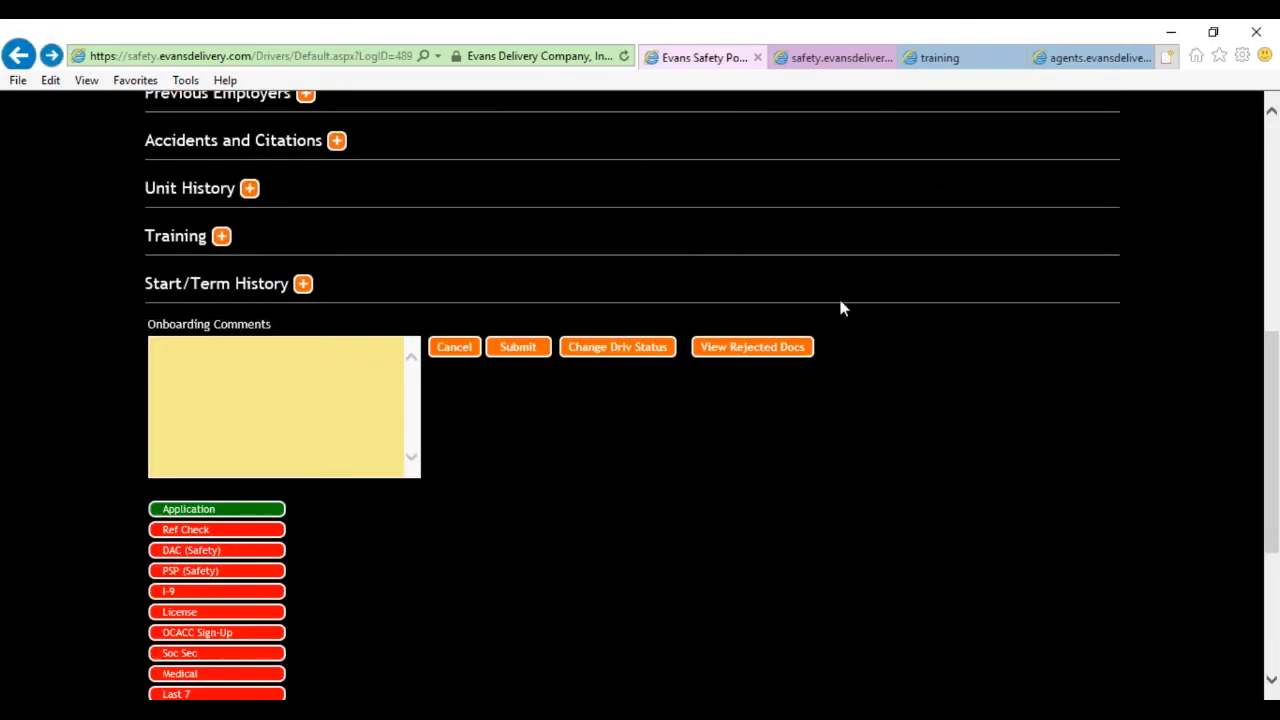
scroll(840, 308, "up", 6)
left_click(967, 143)
left_click(937, 199)
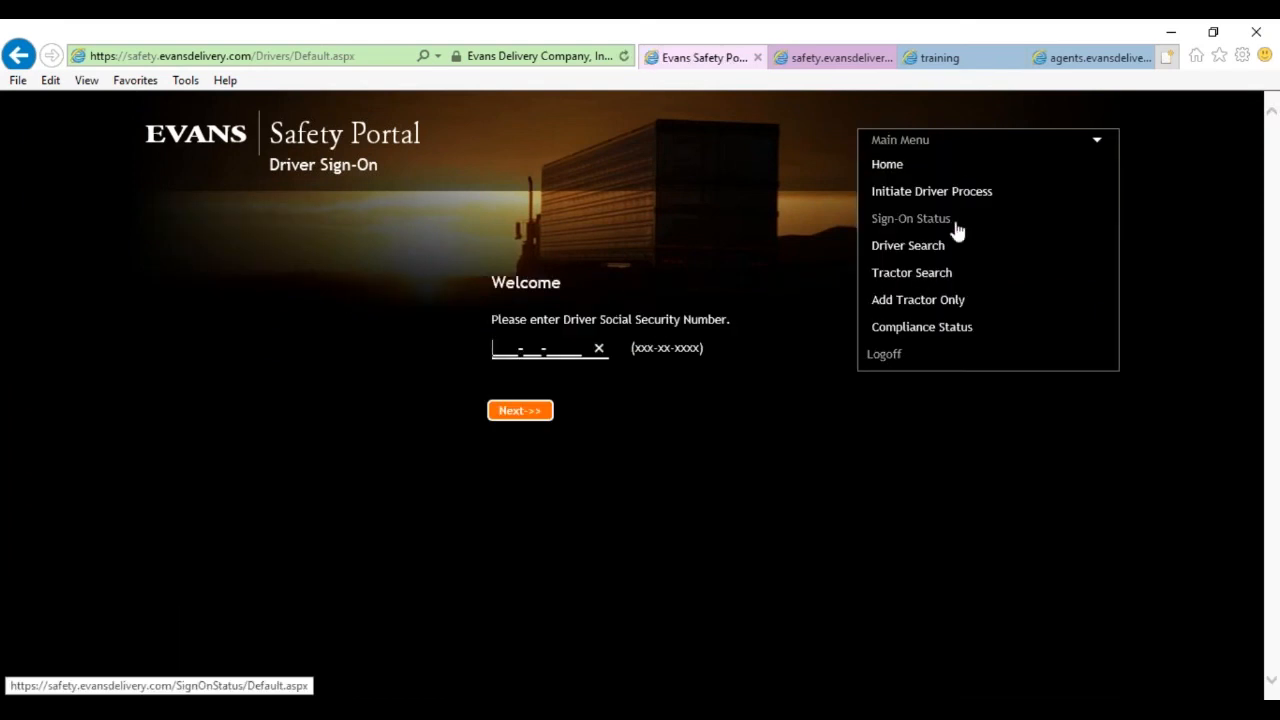
Return to Sign-On Status and scroll through the colour-coded driver grid.
left_click(952, 226)
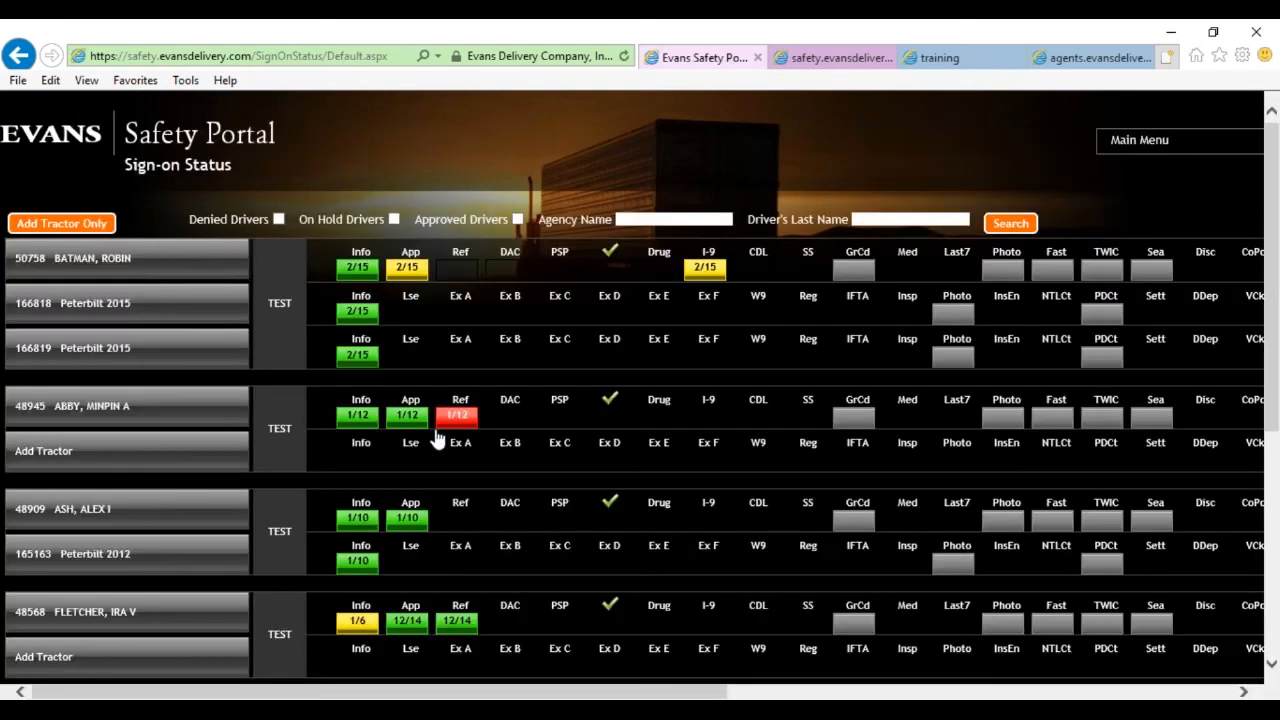
scroll(507, 462, "down", 2)
scroll(497, 486, "down", 3)
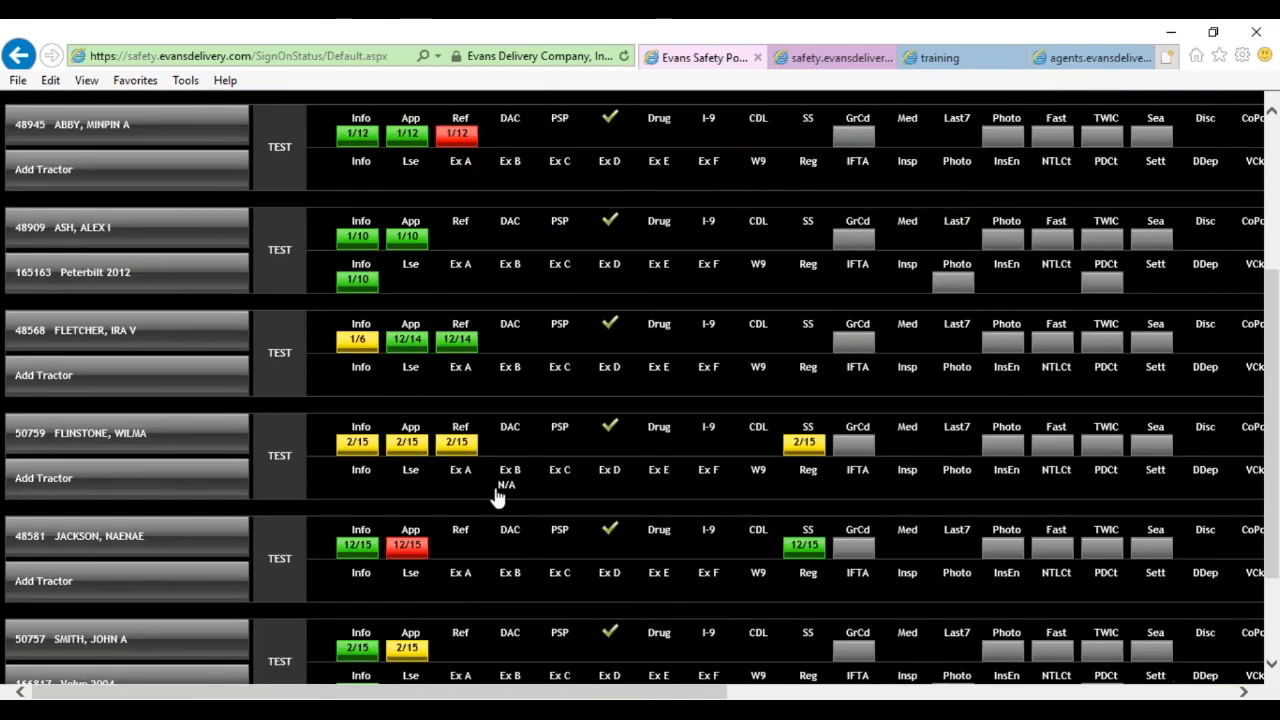
scroll(493, 494, "down", 2)
scroll(494, 492, "down", 1)
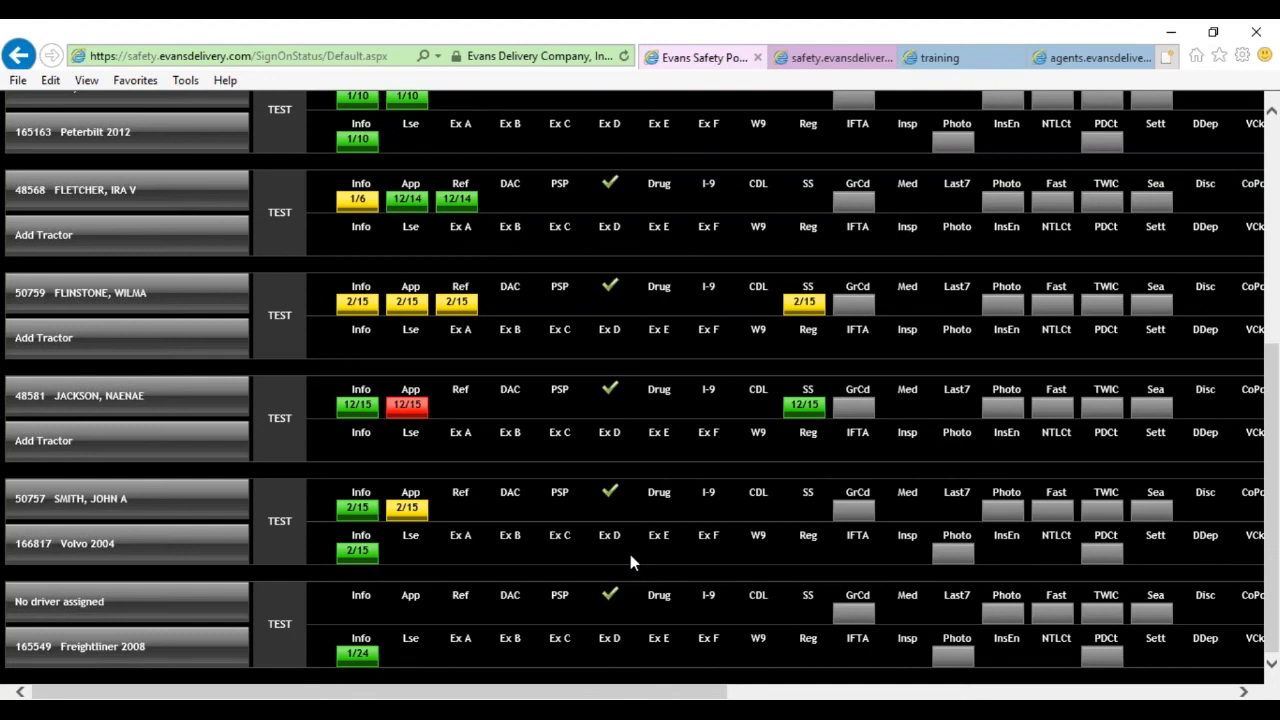
scroll(630, 555, "up", 4)
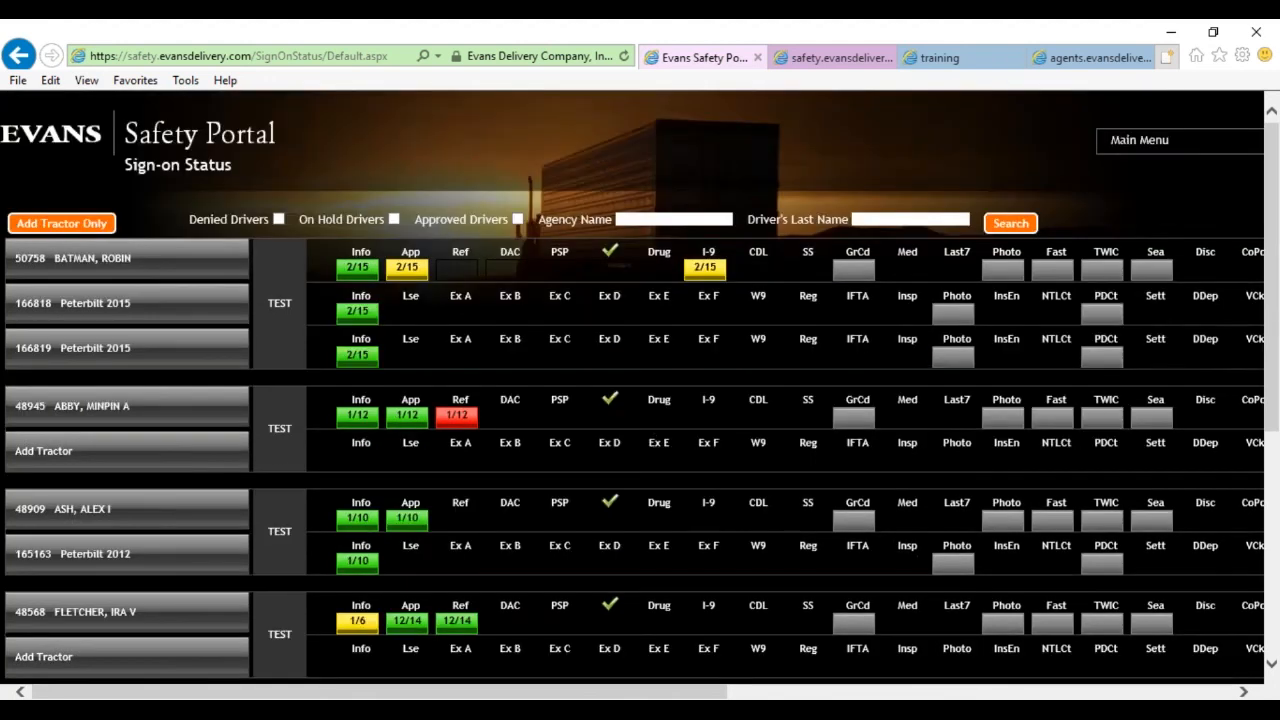
left_click(1130, 146)
left_click(1125, 146)
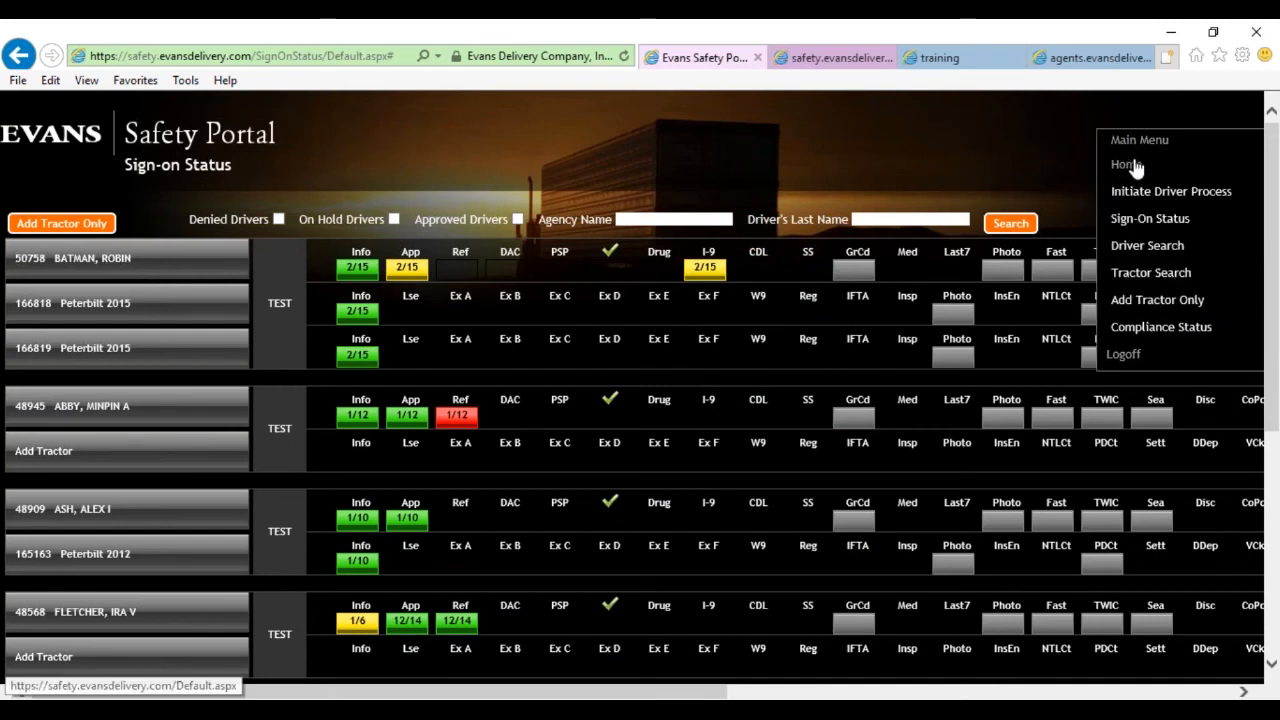
From Home, open the first test driver in Sign-On Status and submit to reach Document Scanning.
left_click(1135, 170)
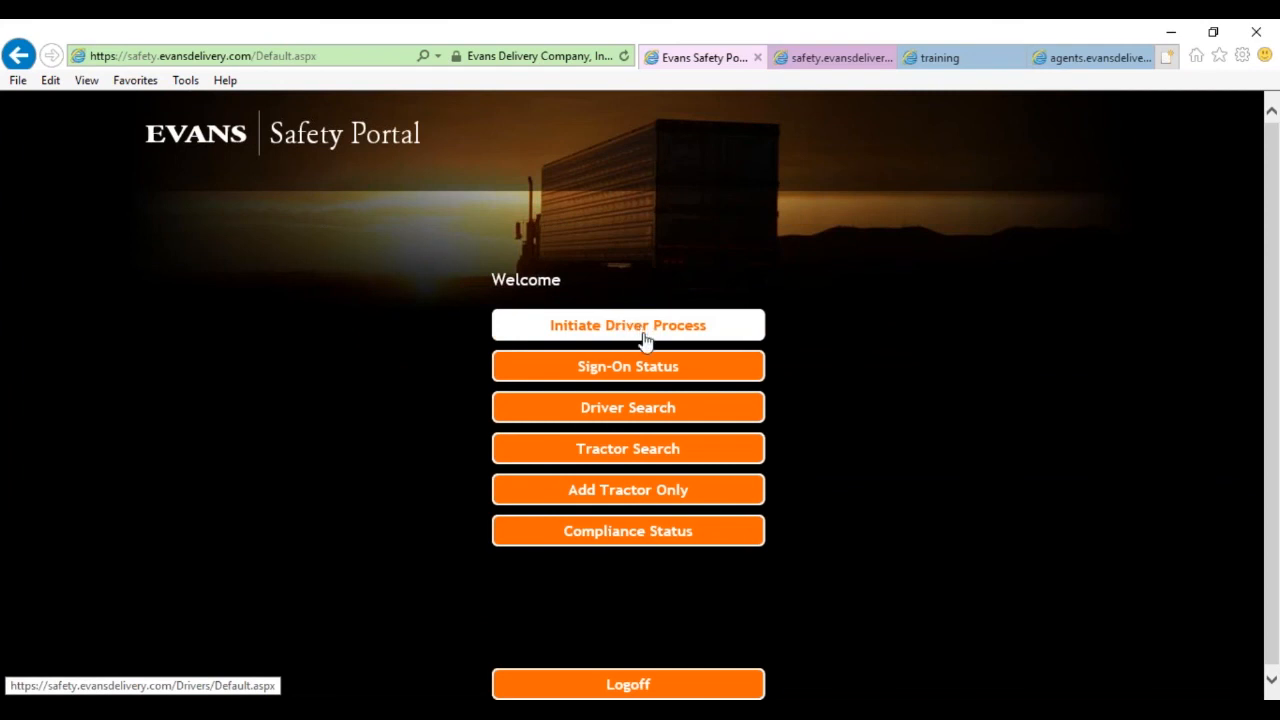
left_click(651, 366)
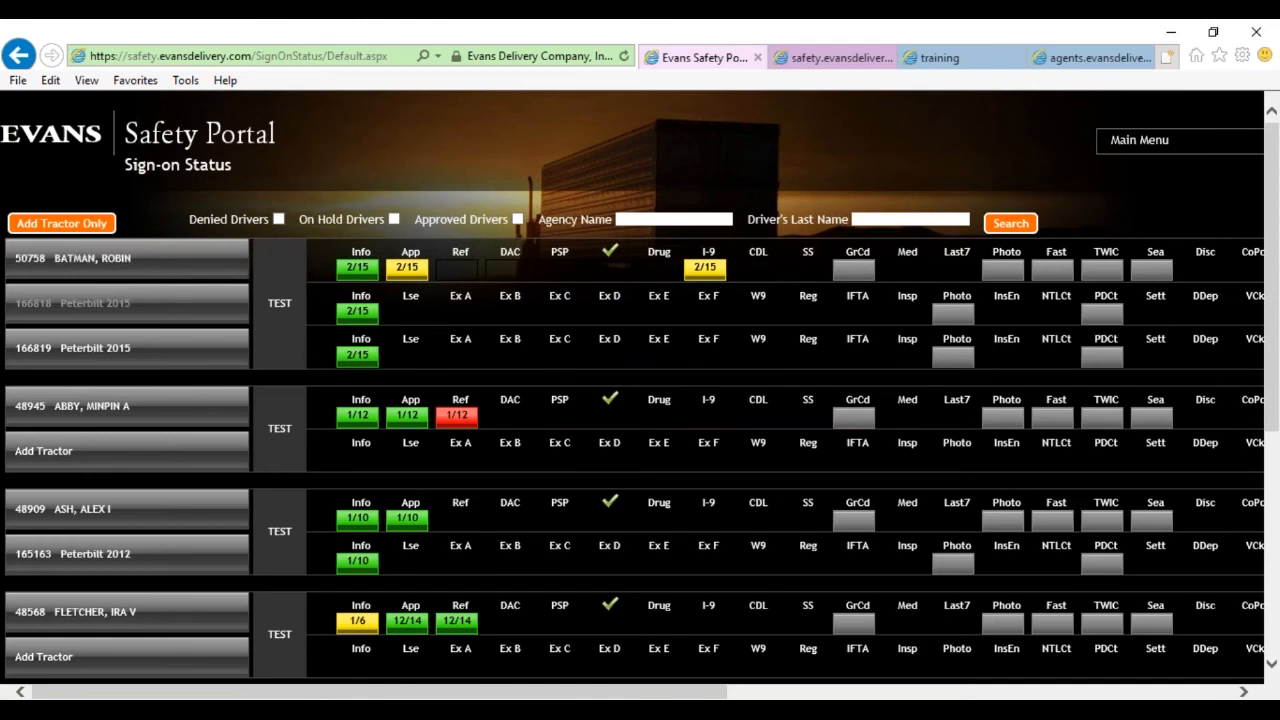
left_click(91, 257)
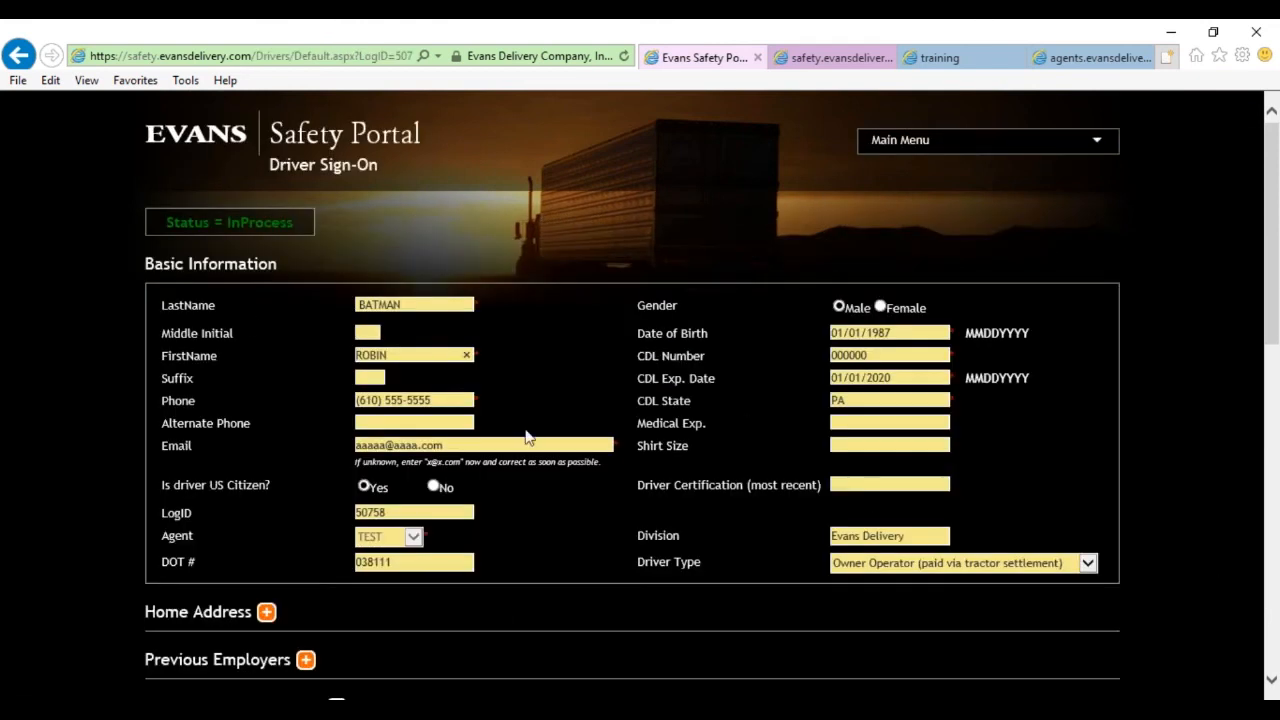
scroll(526, 483, "down", 5)
left_click(532, 399)
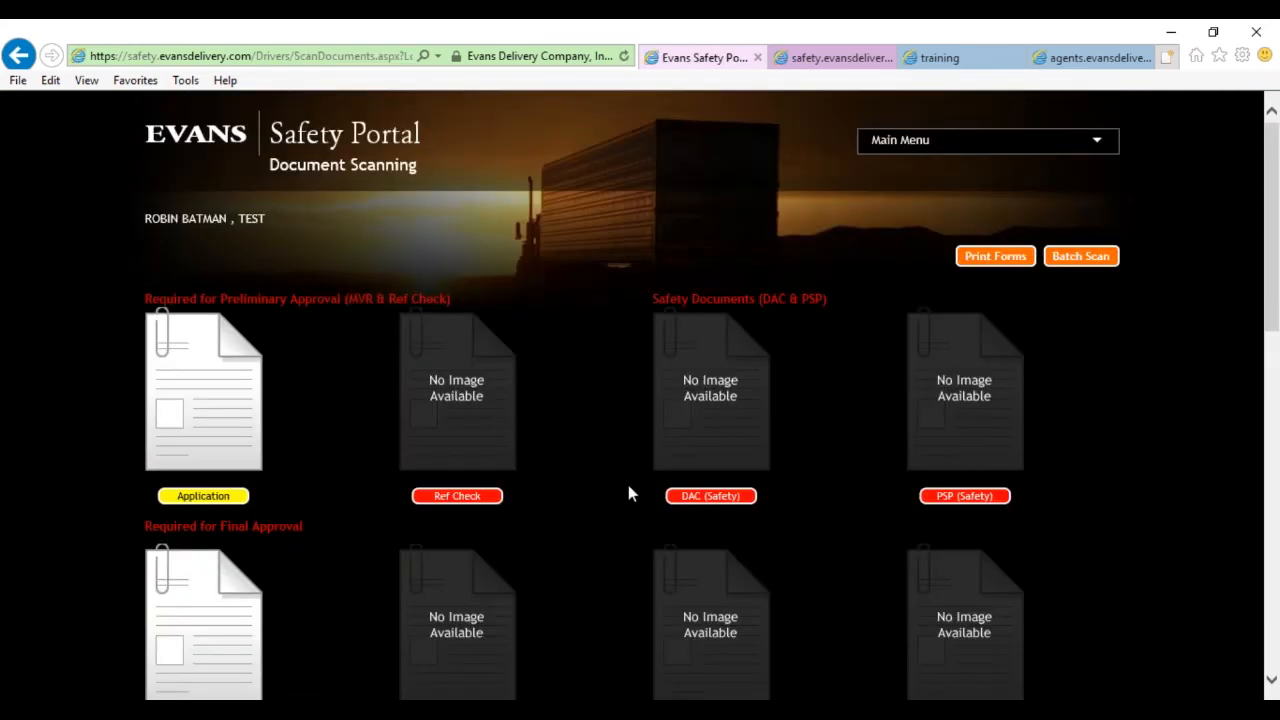
scroll(628, 493, "down", 4)
scroll(629, 496, "down", 3)
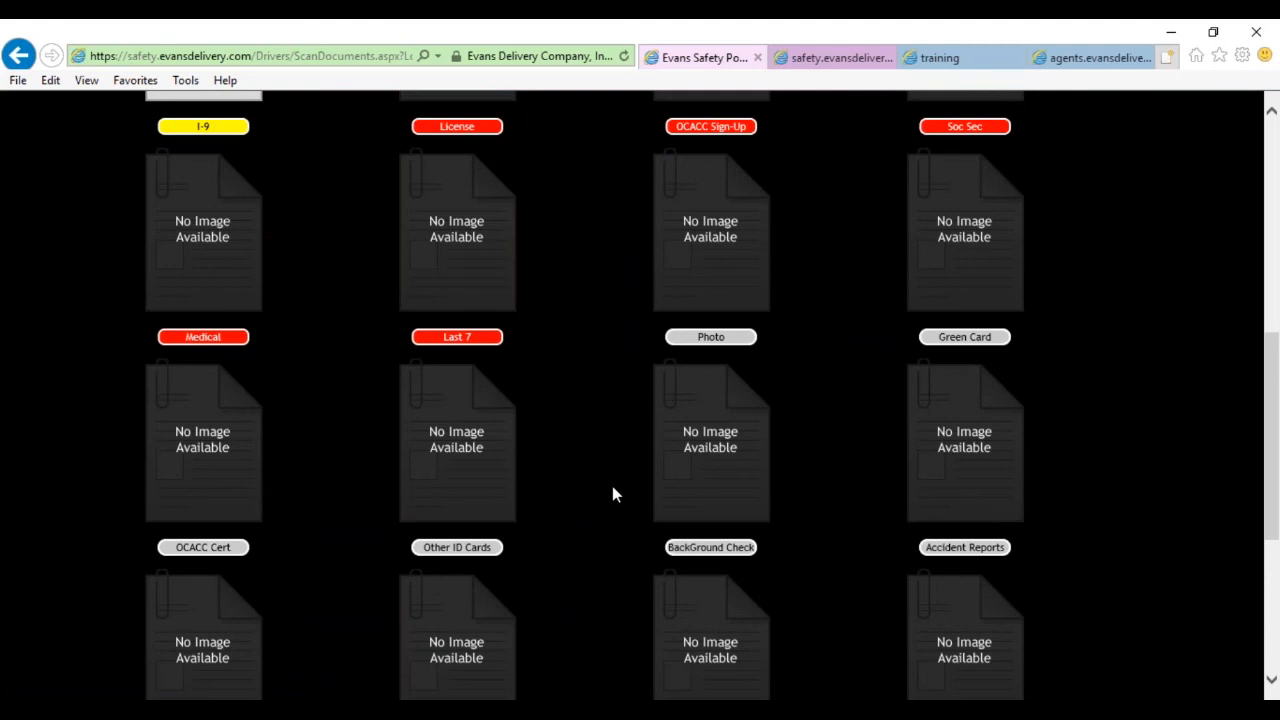
scroll(613, 488, "up", 2)
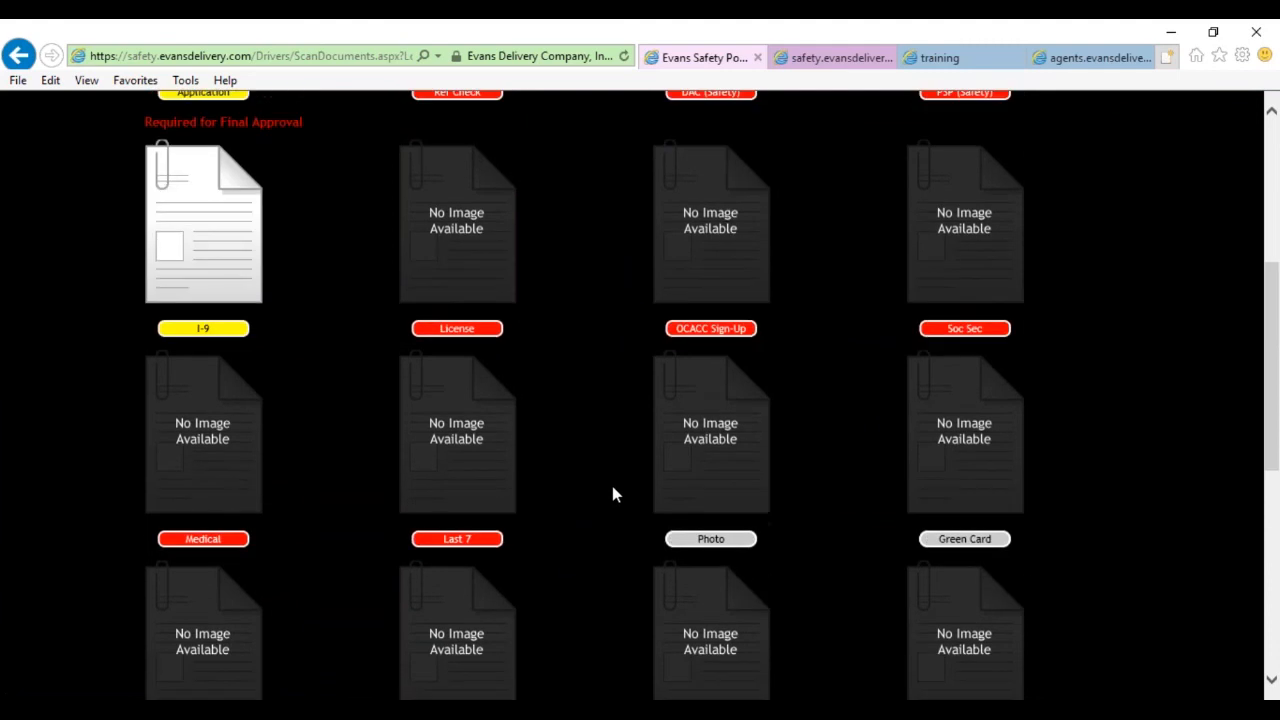
scroll(613, 494, "up", 1)
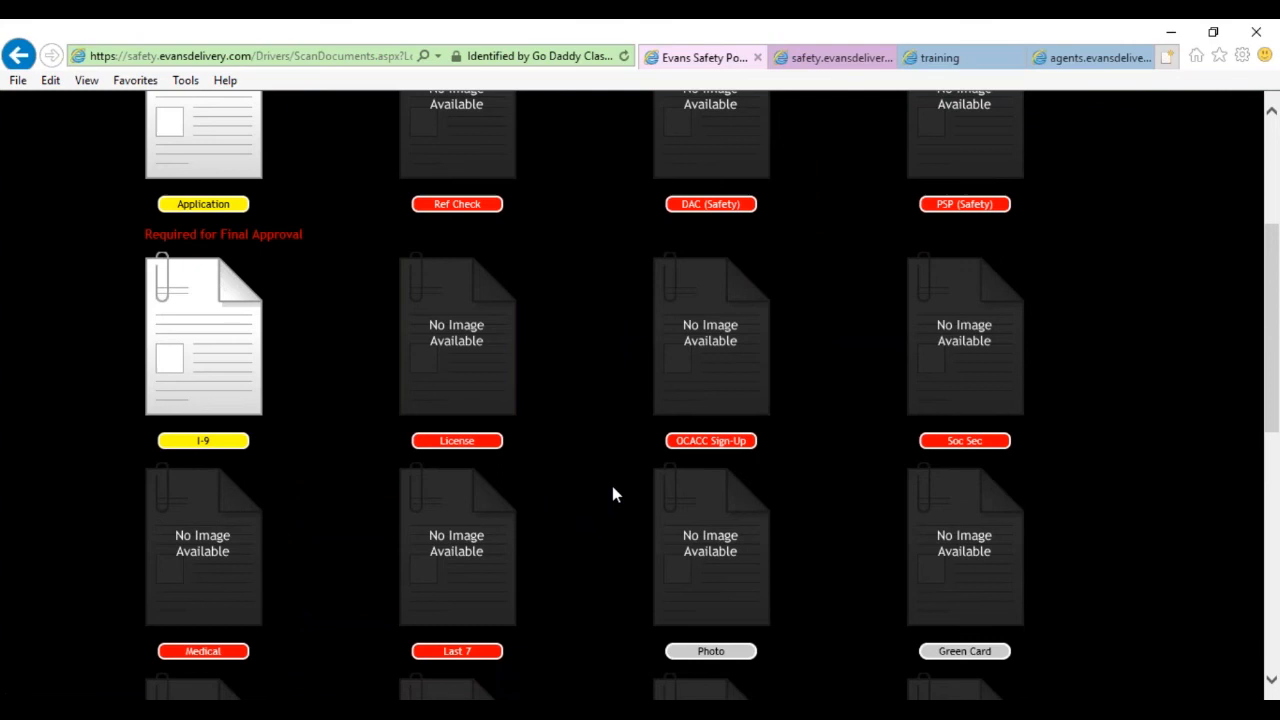
scroll(613, 494, "up", 2)
scroll(600, 557, "down", 4)
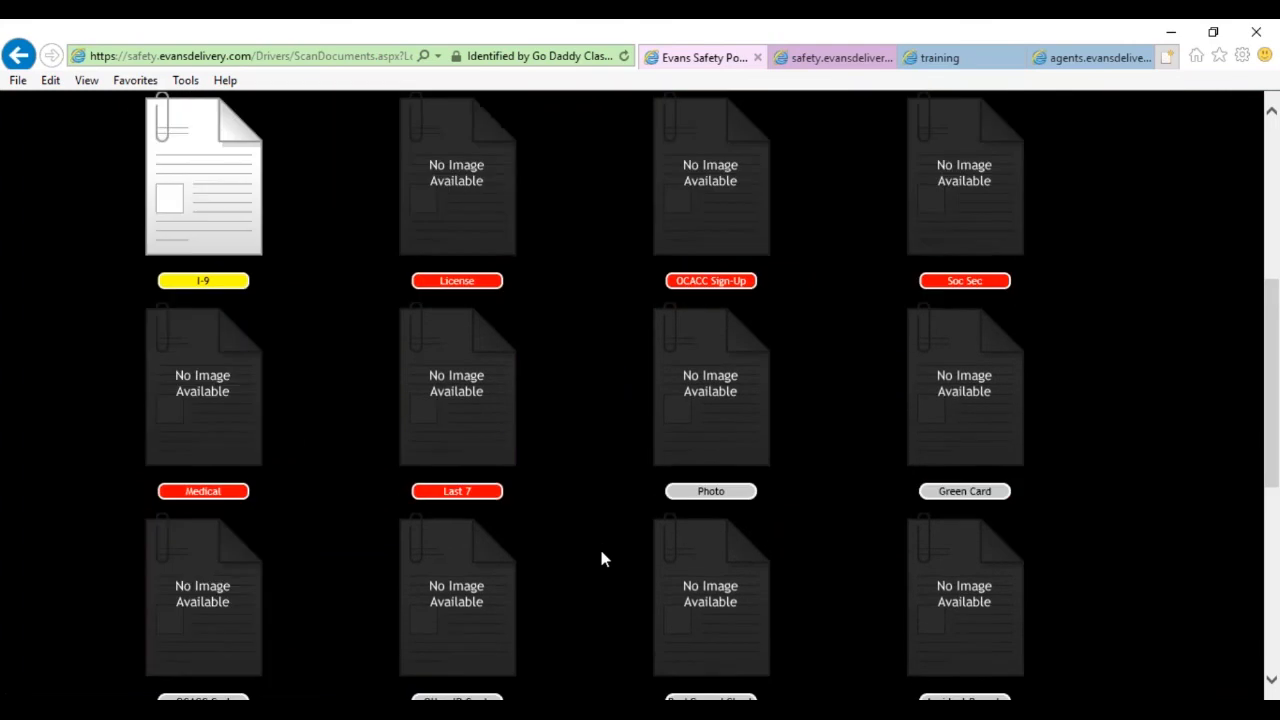
scroll(600, 557, "down", 2)
scroll(601, 558, "down", 3)
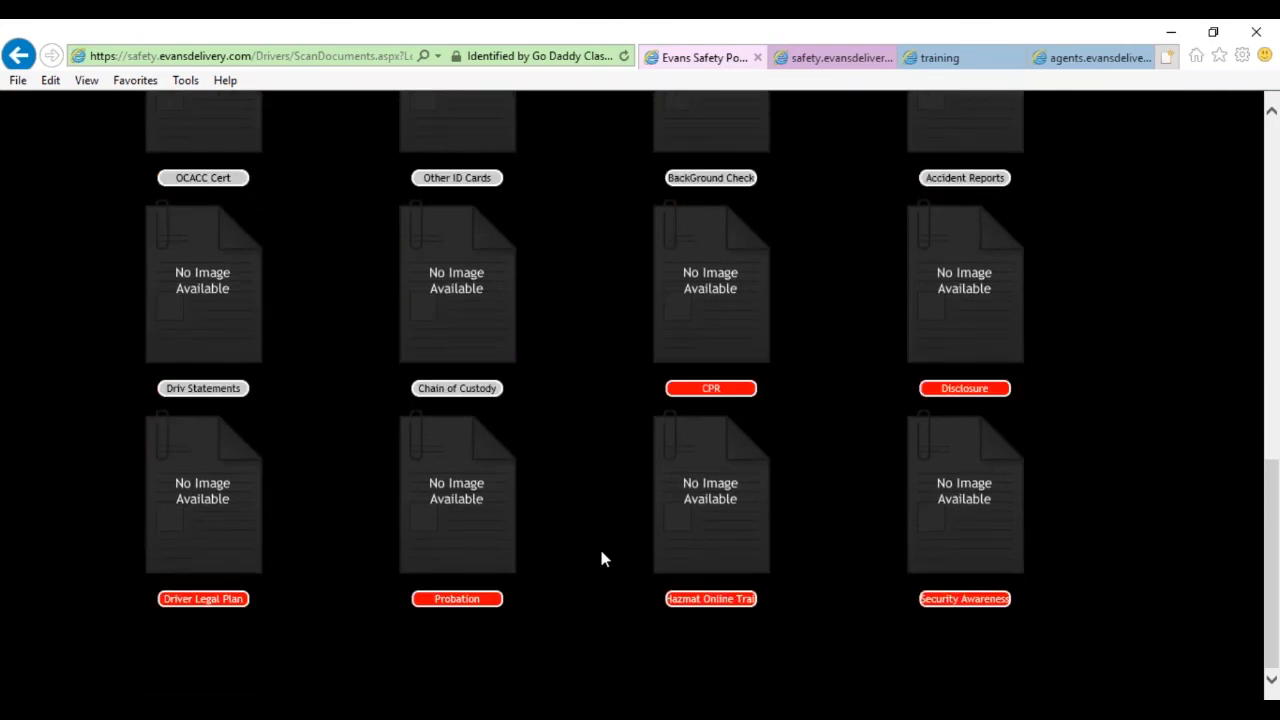
scroll(609, 494, "up", 9)
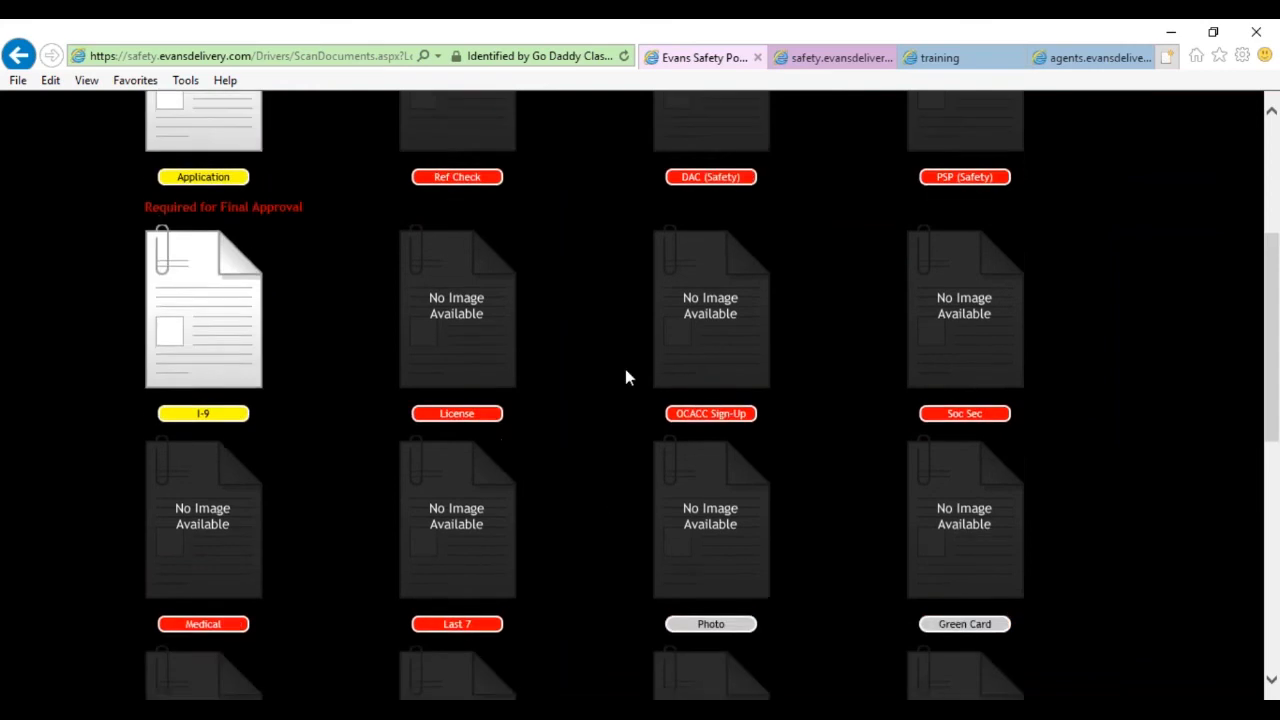
mouse_move(1064, 146)
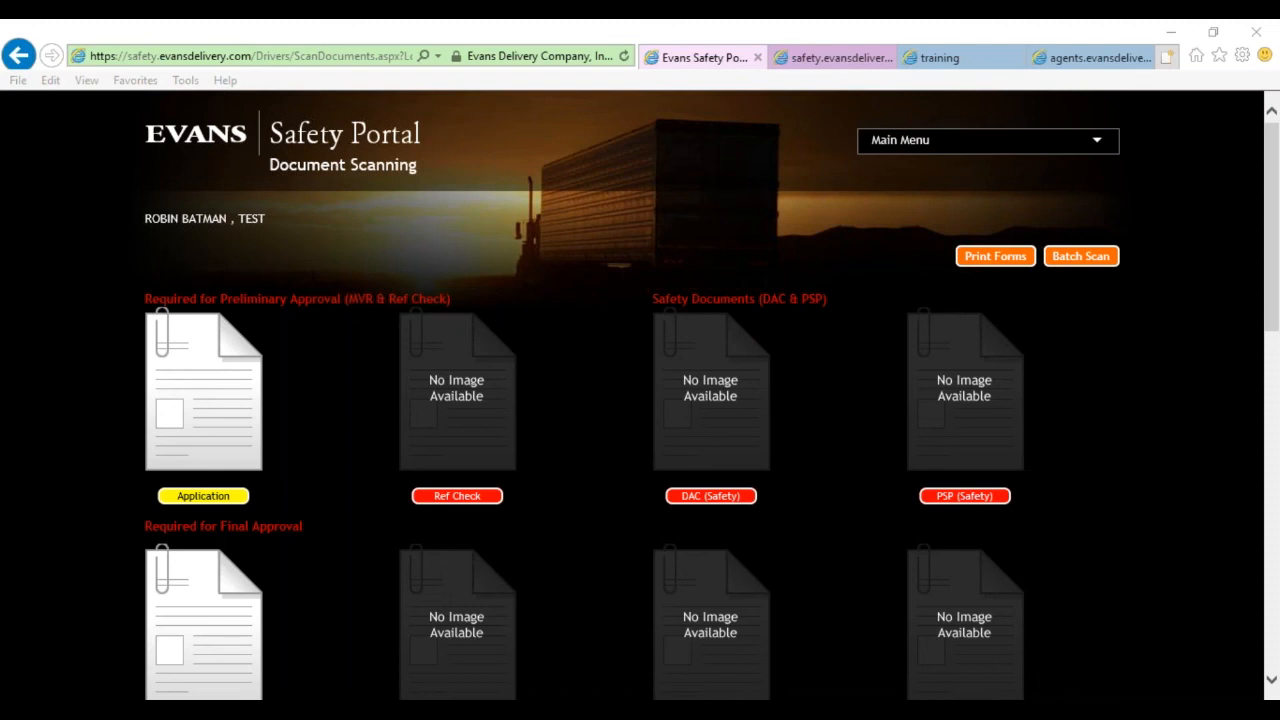
left_click(614, 424)
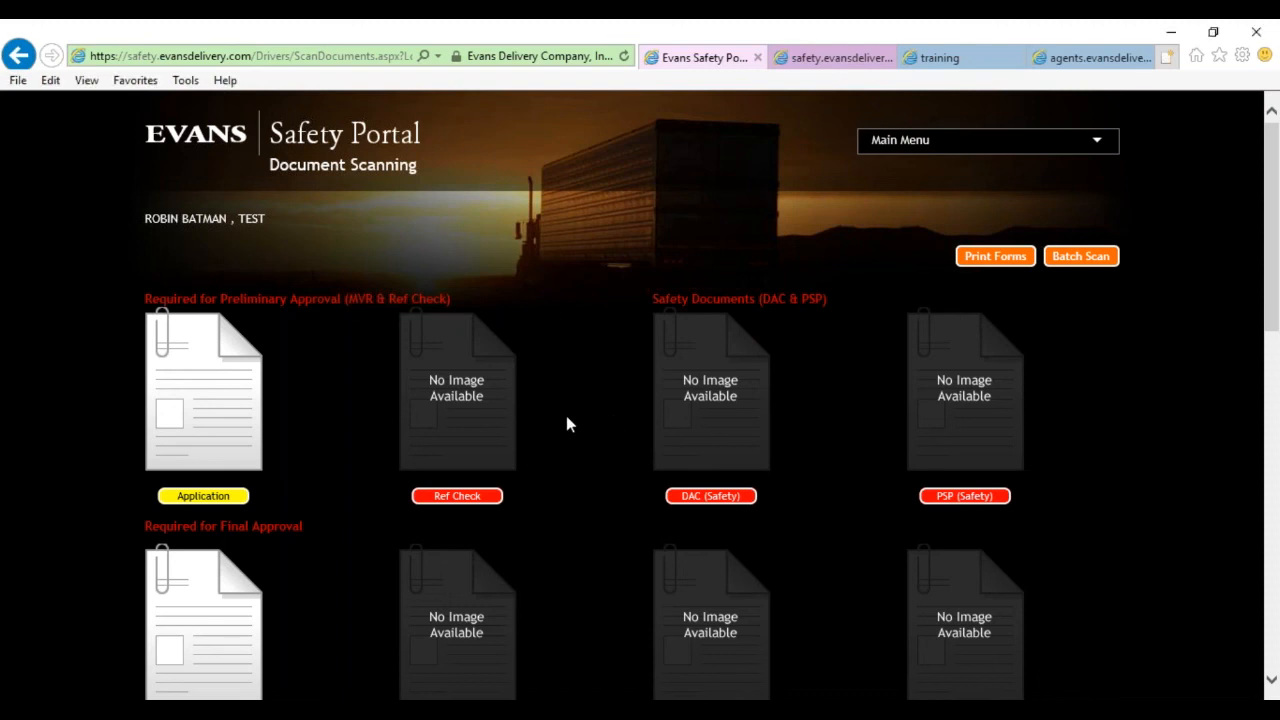
left_click(930, 140)
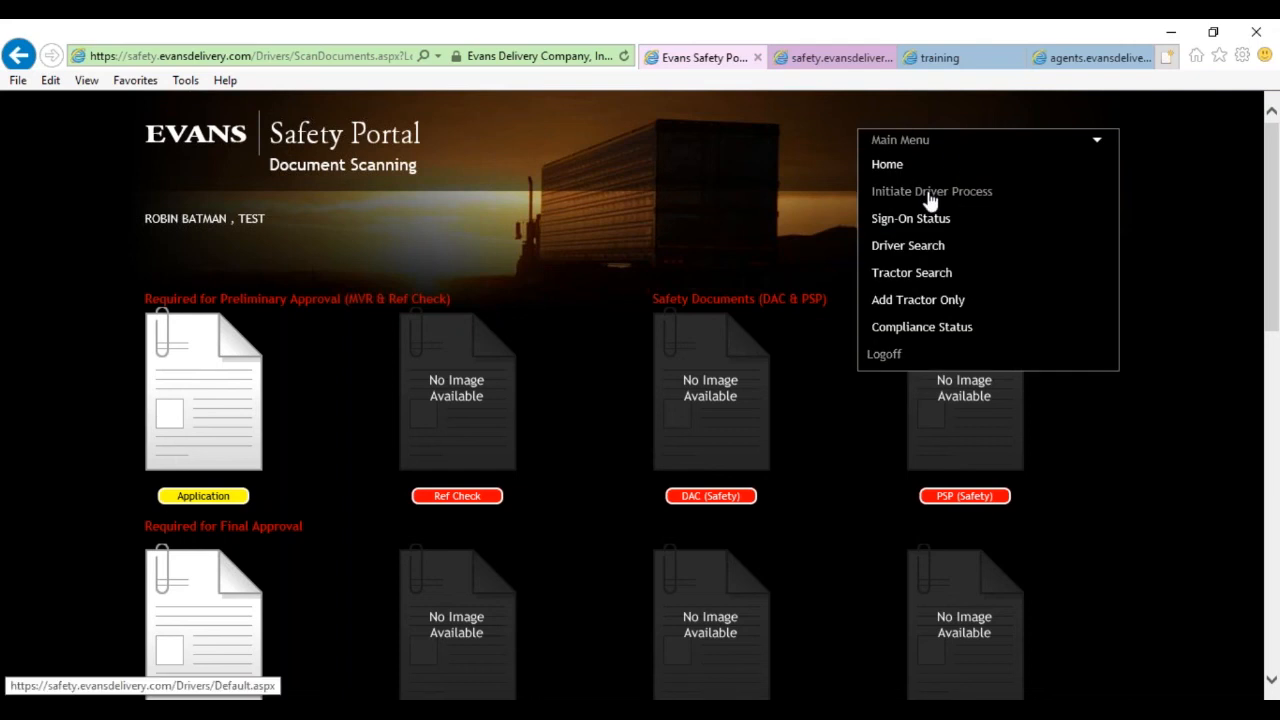
left_click(930, 197)
scroll(471, 394, "up", 5)
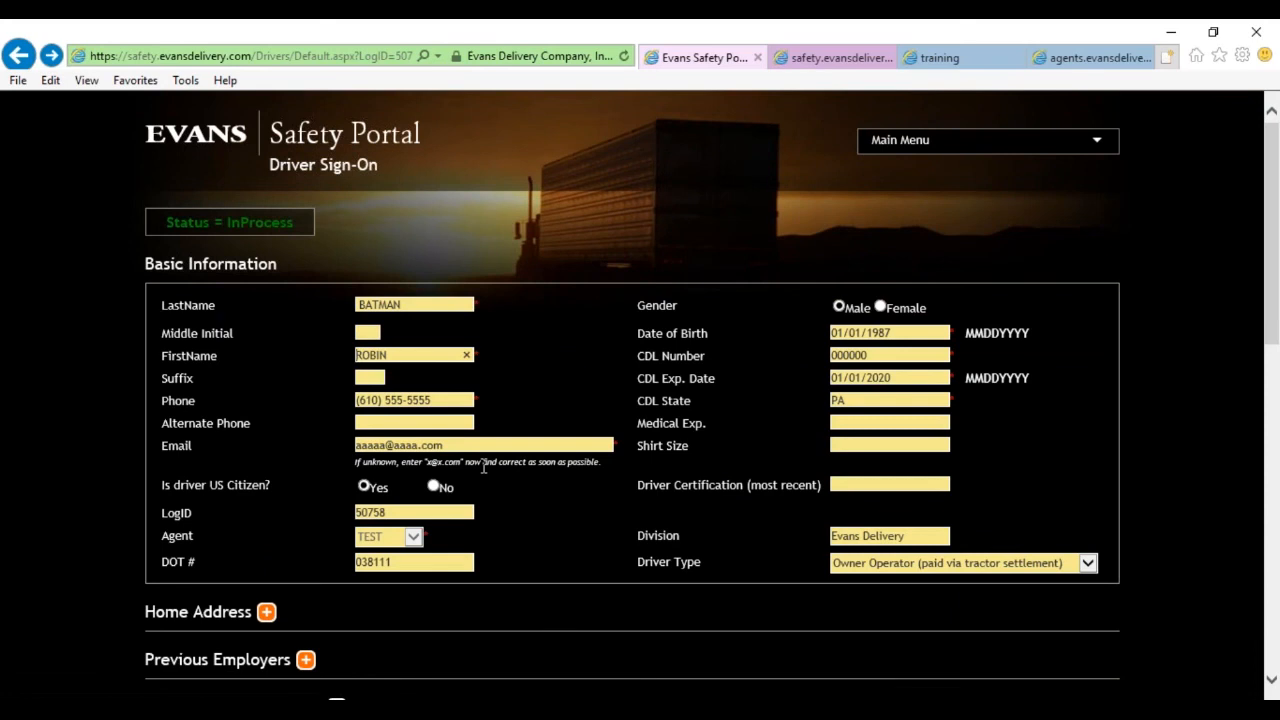
scroll(484, 466, "down", 2)
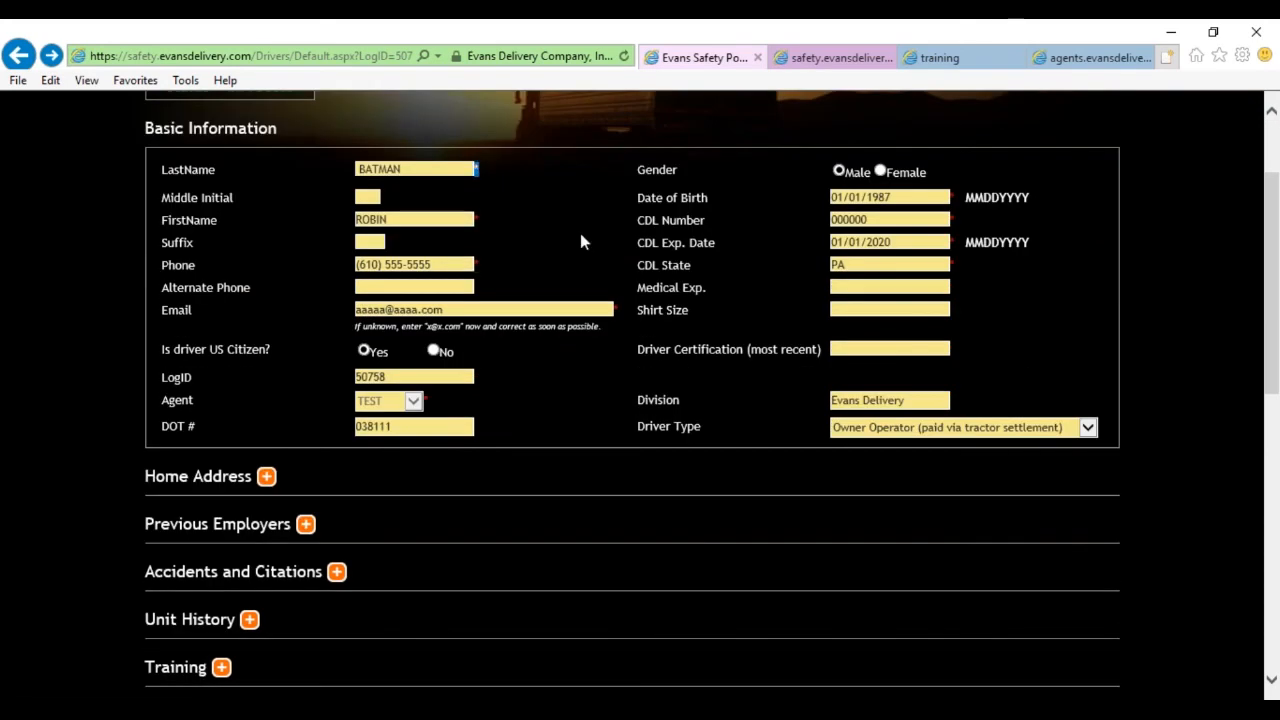
scroll(519, 492, "down", 1)
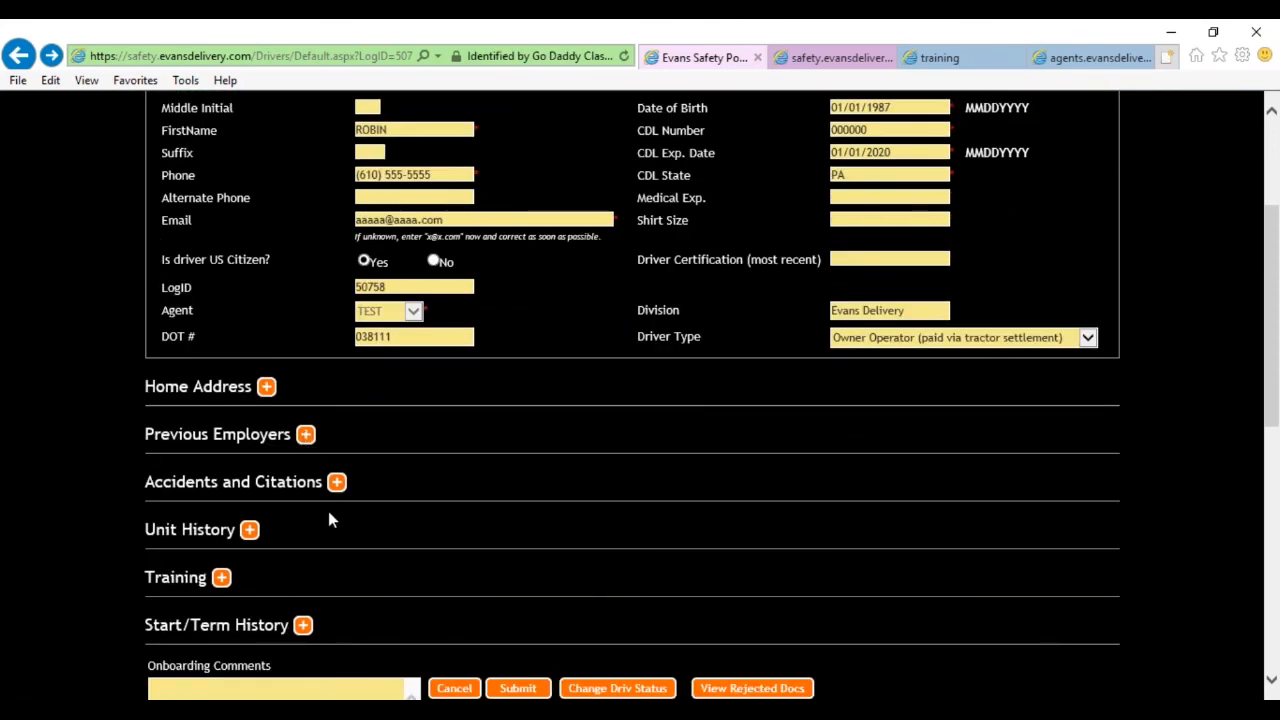
scroll(560, 487, "up", 2)
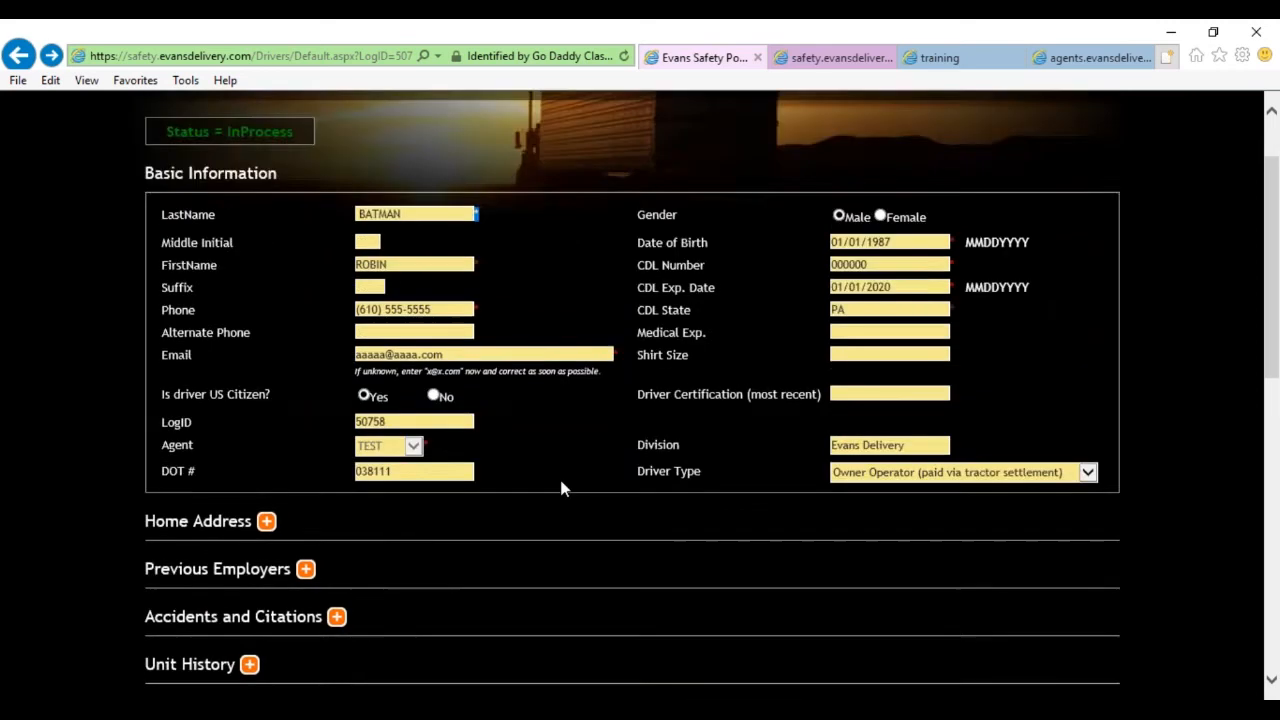
scroll(560, 487, "down", 3)
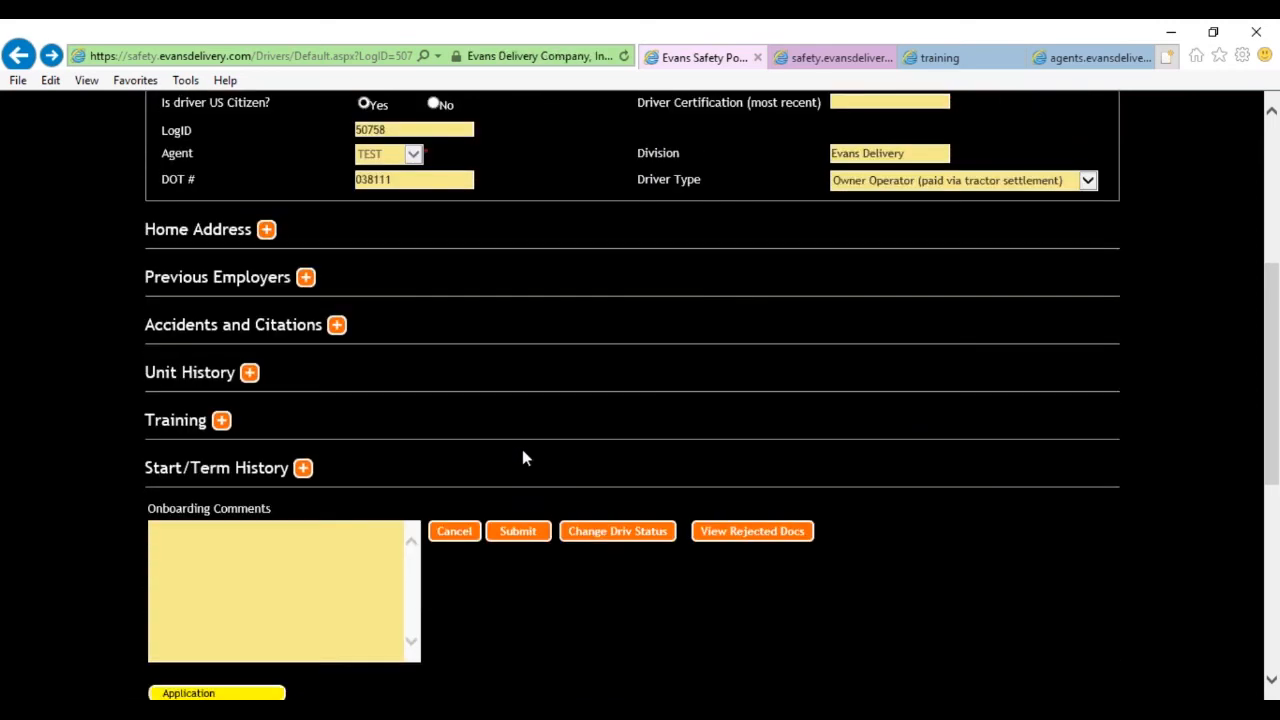
scroll(522, 451, "up", 3)
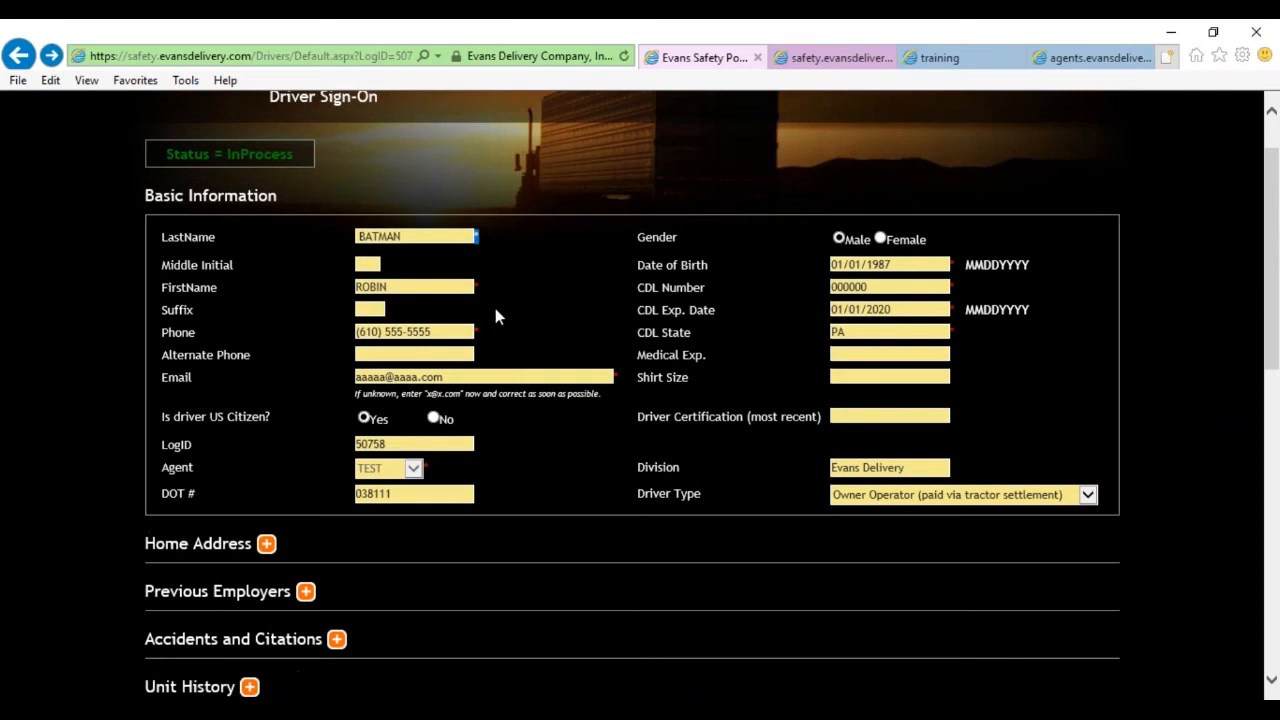
left_click_drag(484, 288, 473, 285)
left_click(407, 237)
scroll(623, 556, "down", 1)
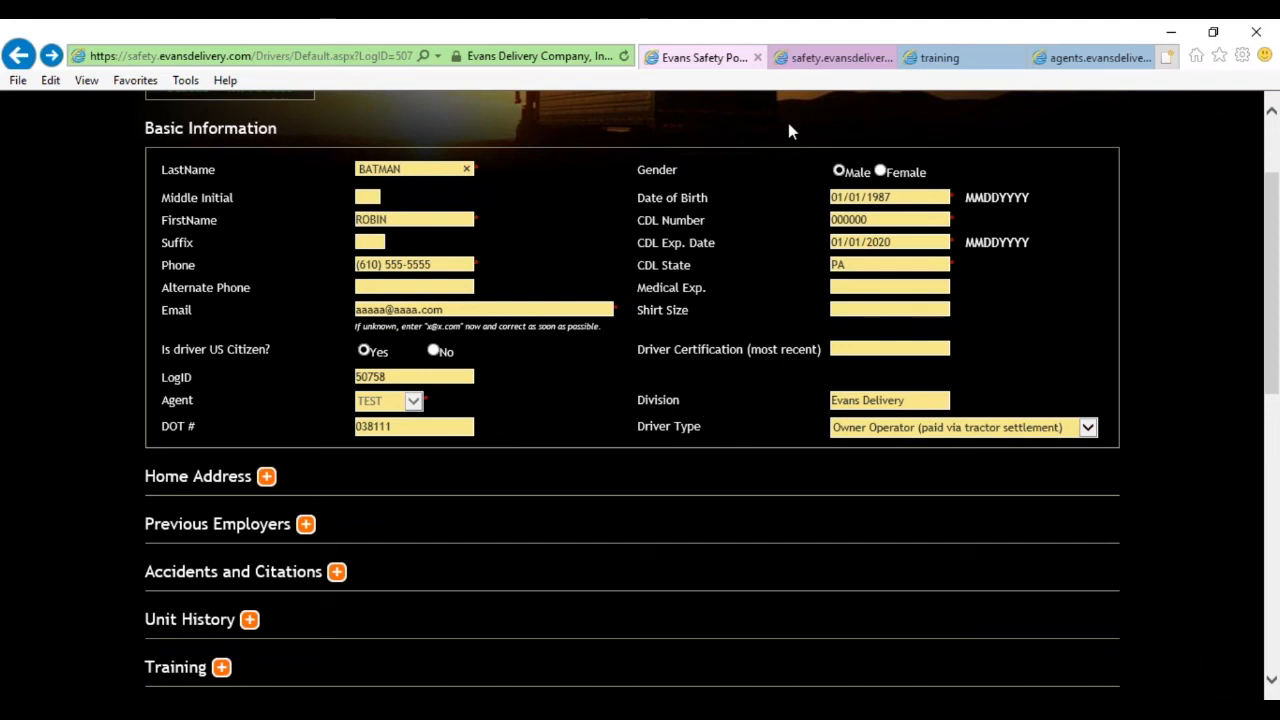
Switch from the driver application tab to the Intermodal Agent Guide PDF and scroll through it.
left_click(810, 60)
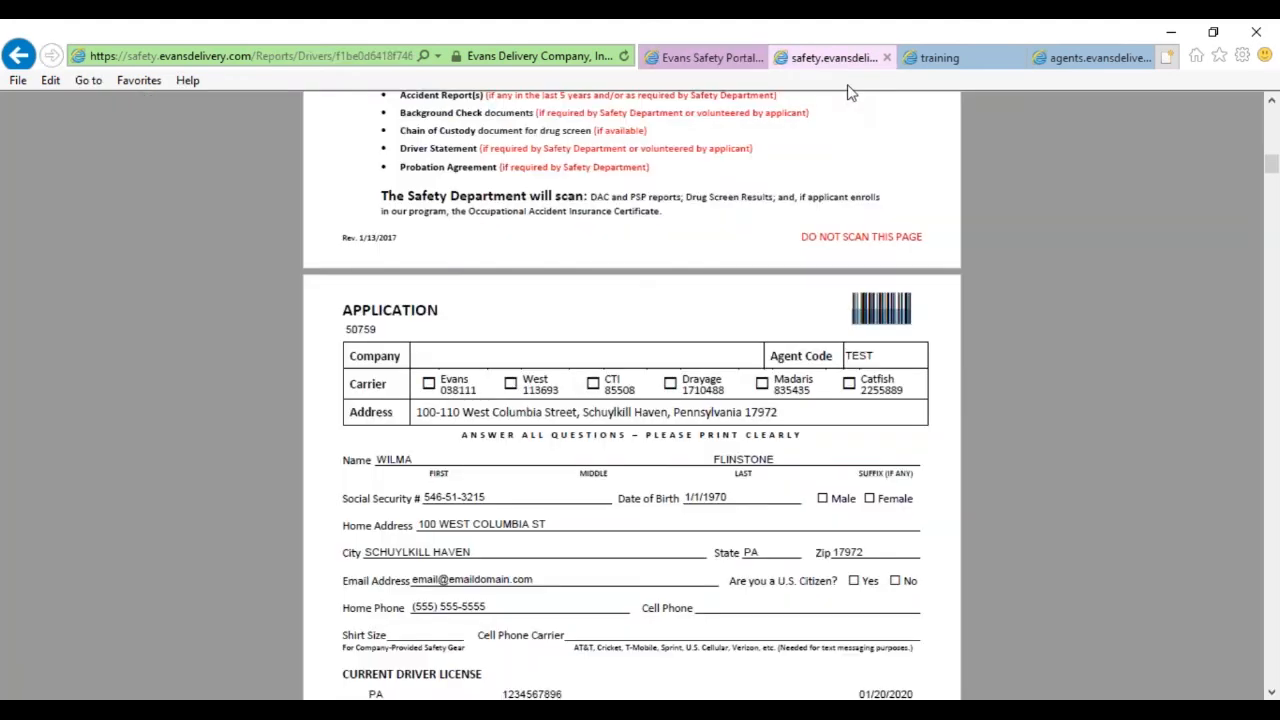
left_click(1095, 58)
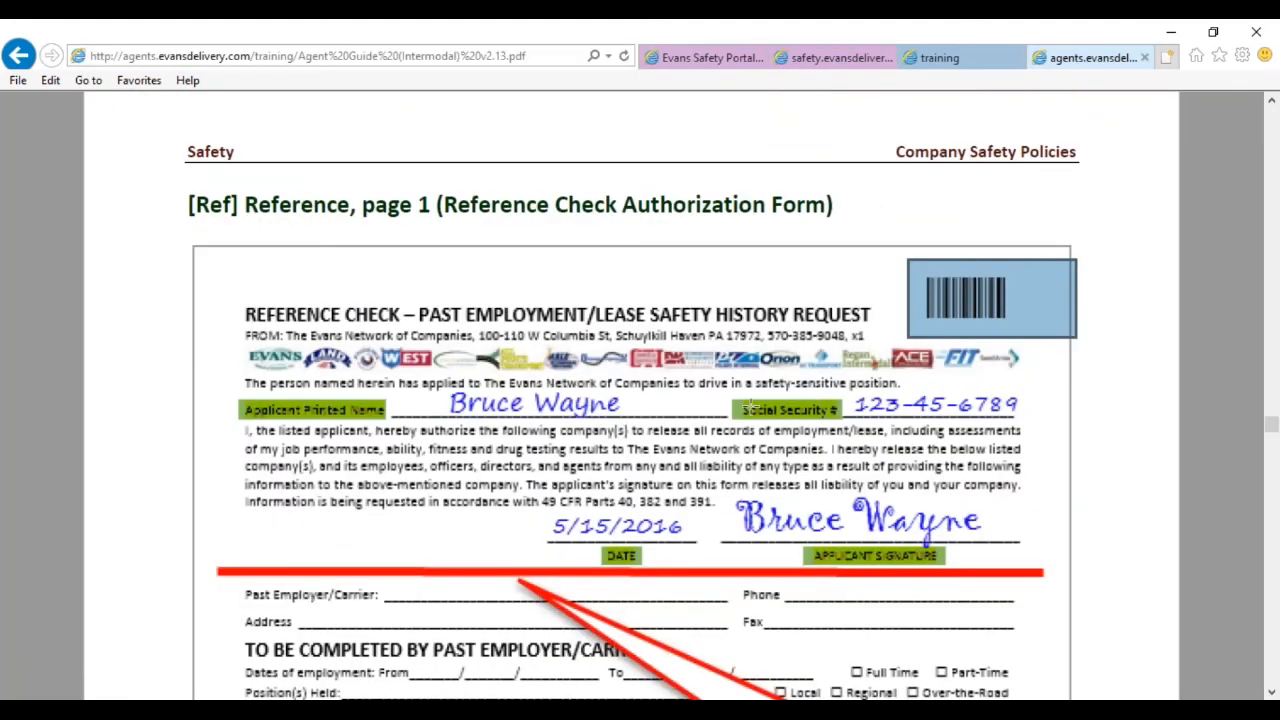
scroll(719, 442, "down", 3)
scroll(719, 442, "down", 2)
scroll(716, 440, "up", 1)
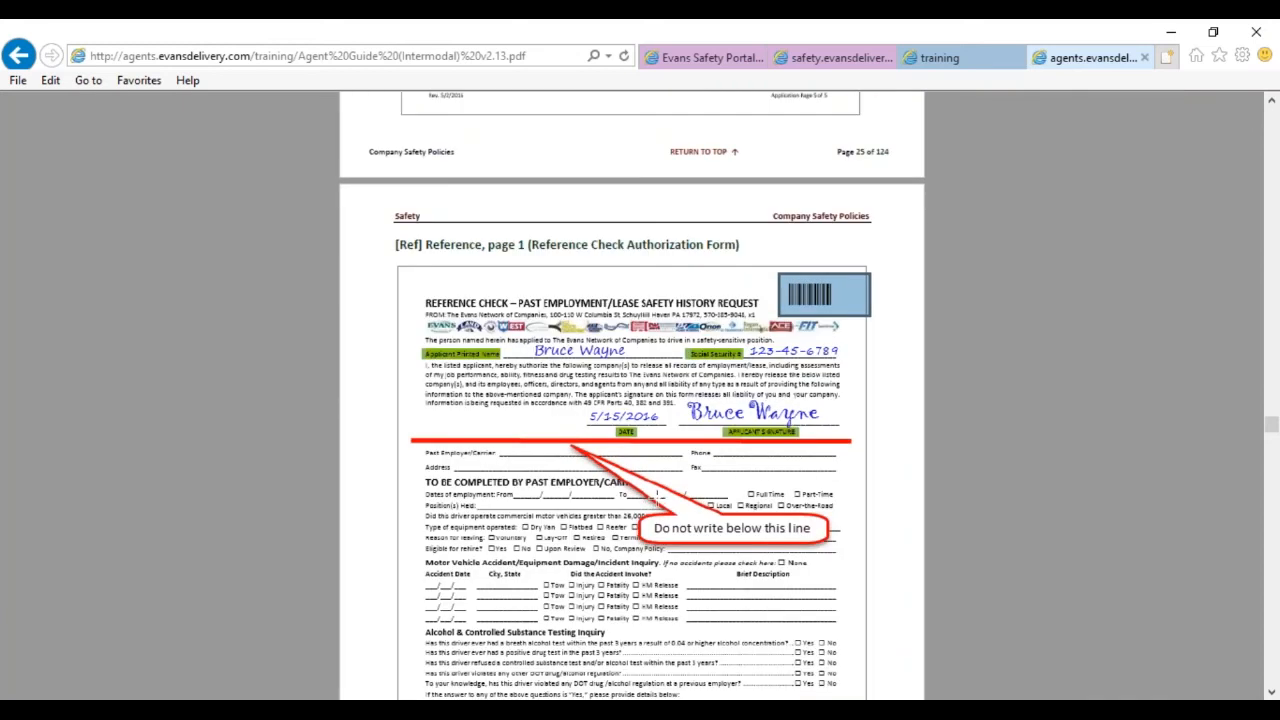
scroll(652, 498, "up", 18)
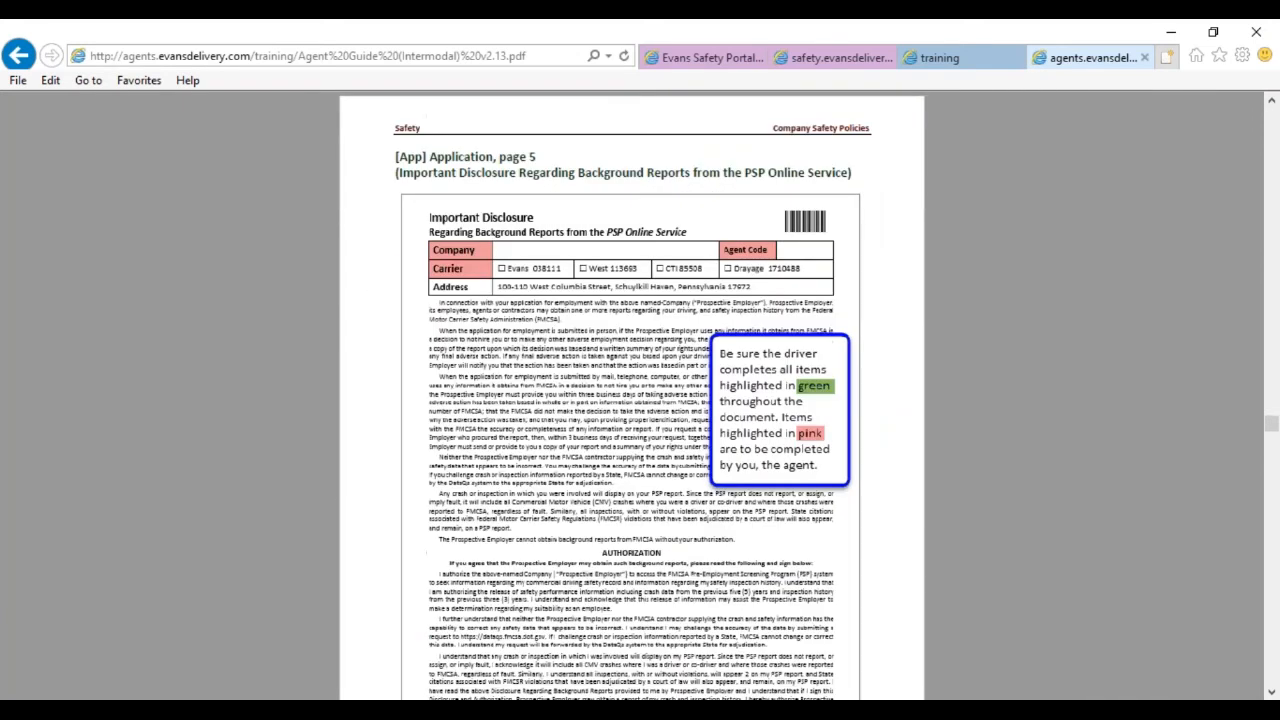
scroll(790, 446, "down", 3)
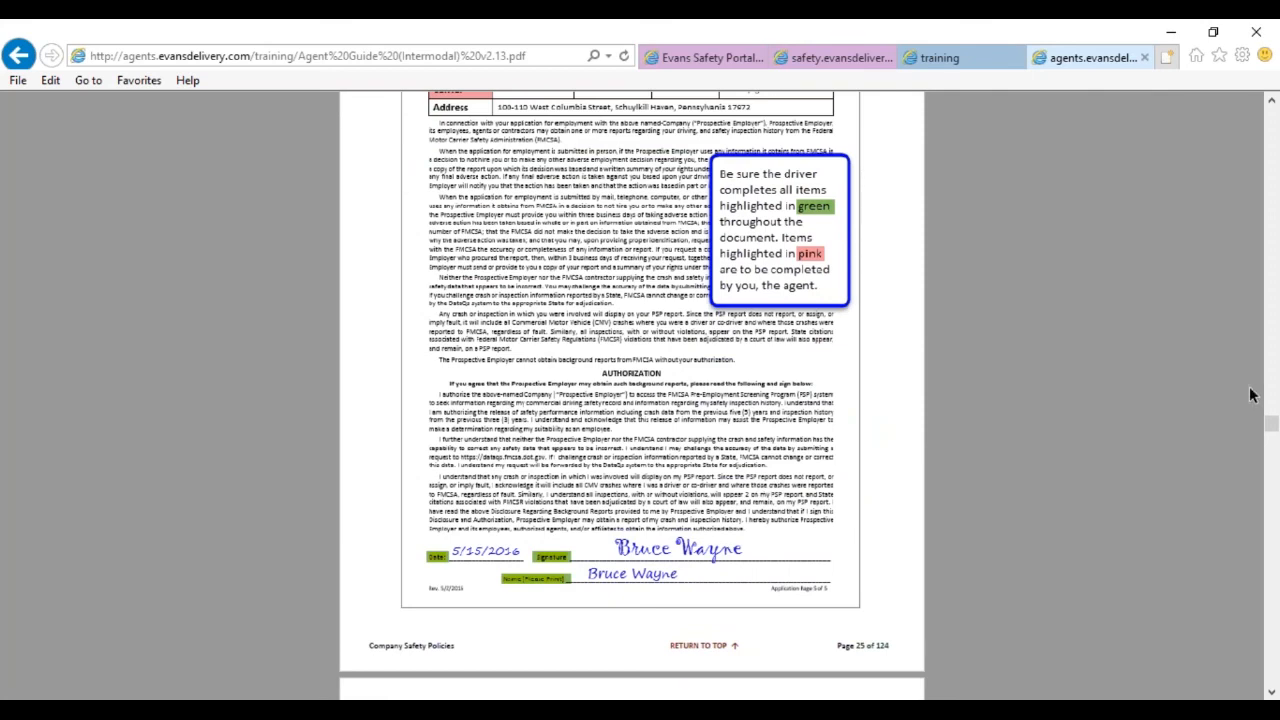
scroll(712, 520, "up", 5)
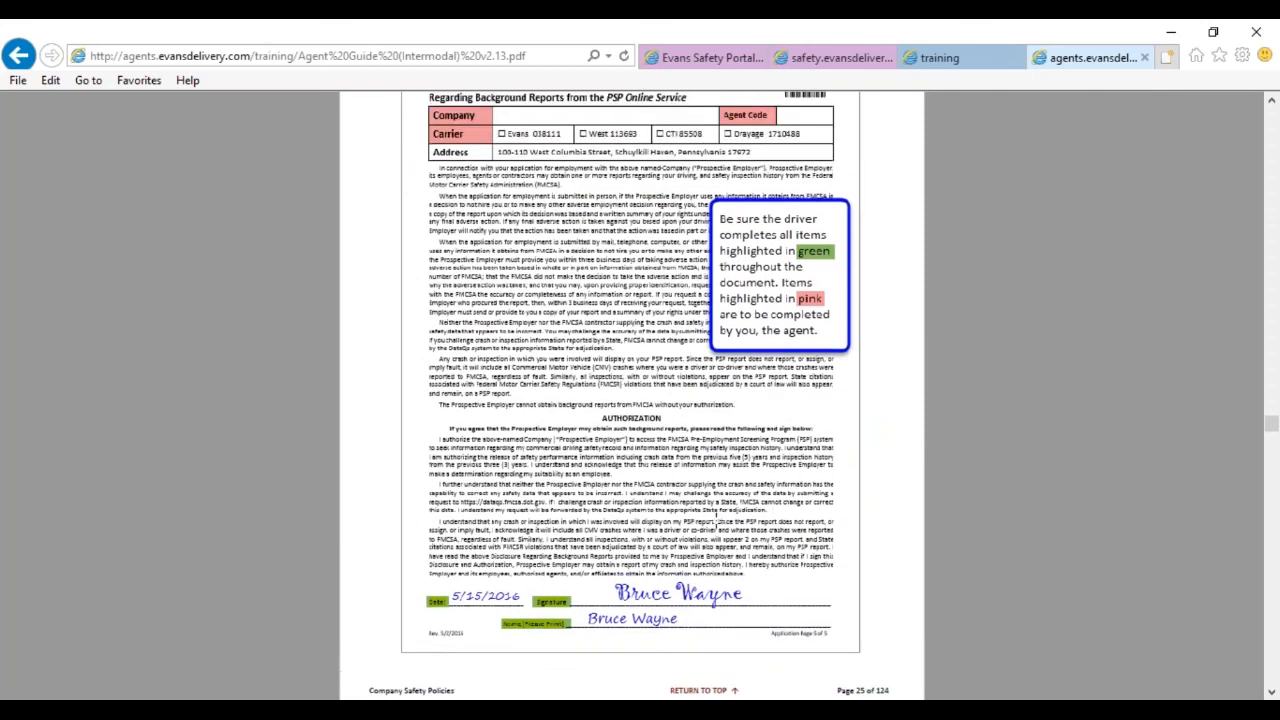
scroll(665, 276, "up", 2)
Return to the Table of Contents, then drag back to the cover page, page 1 of 365.
left_click(665, 270)
scroll(683, 261, "up", 10)
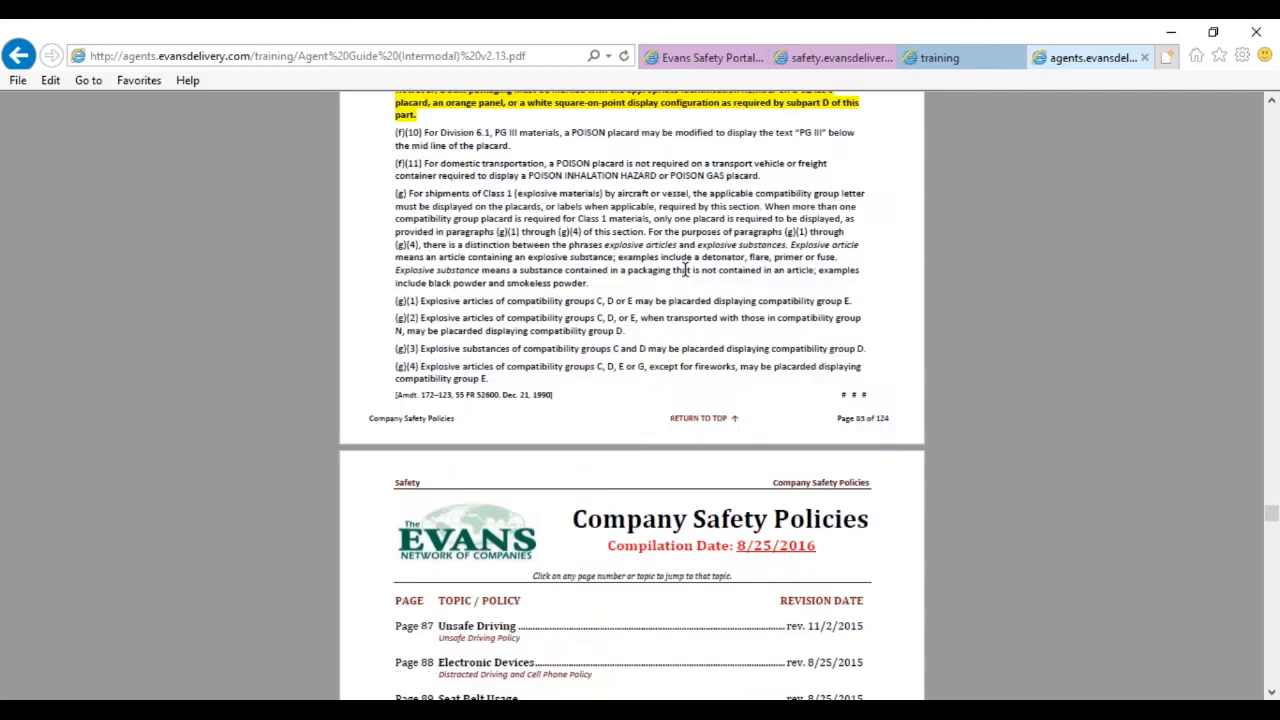
scroll(714, 364, "up", 15)
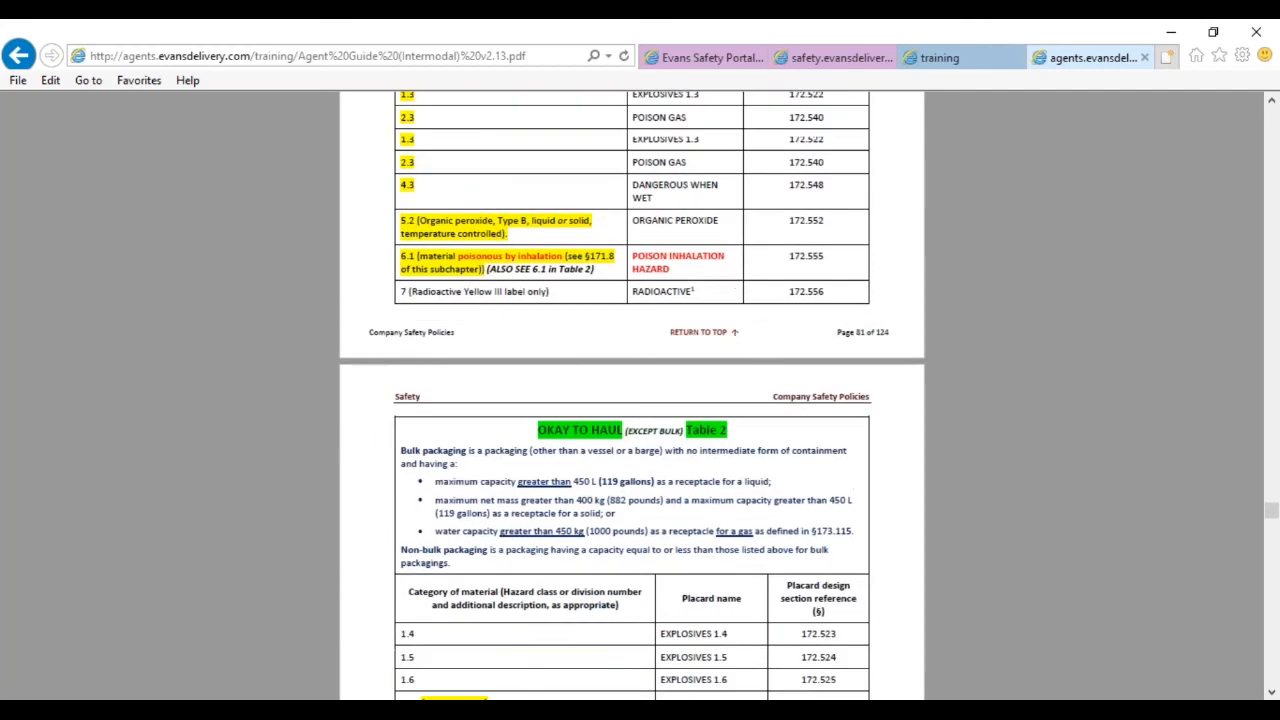
scroll(662, 357, "down", 15)
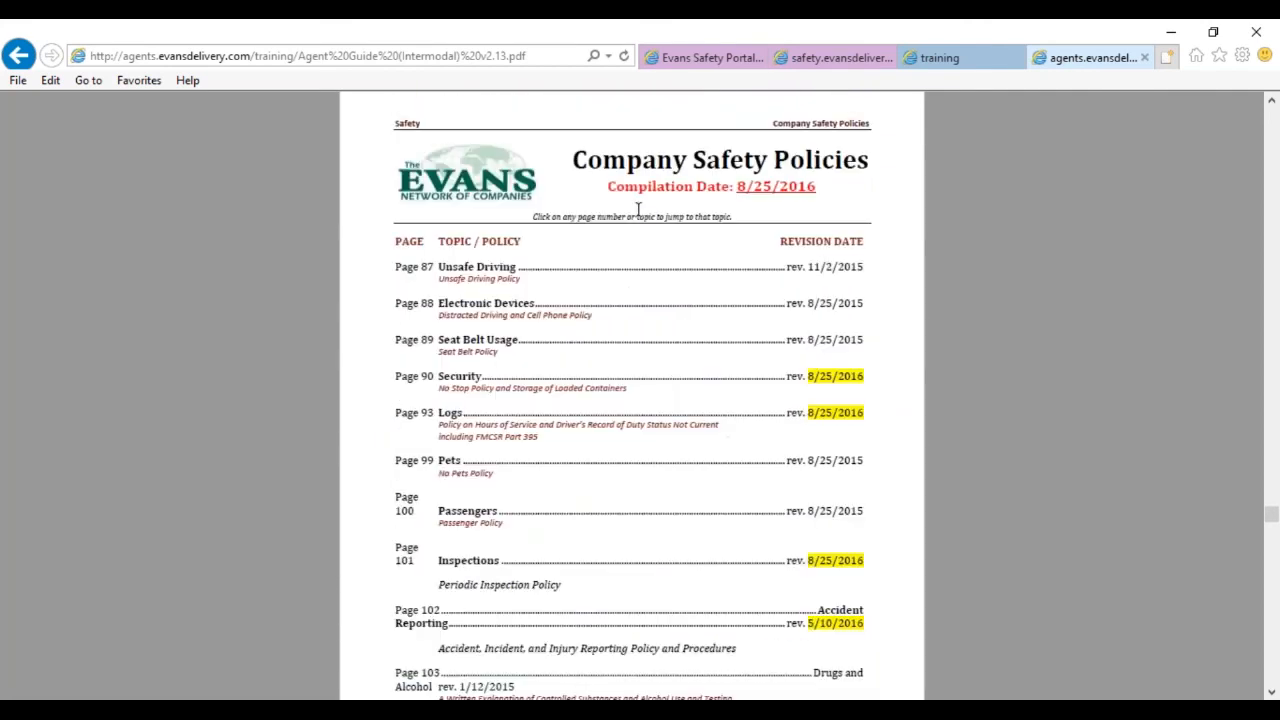
scroll(669, 386, "up", 10)
left_click_drag(1272, 512, 1271, 116)
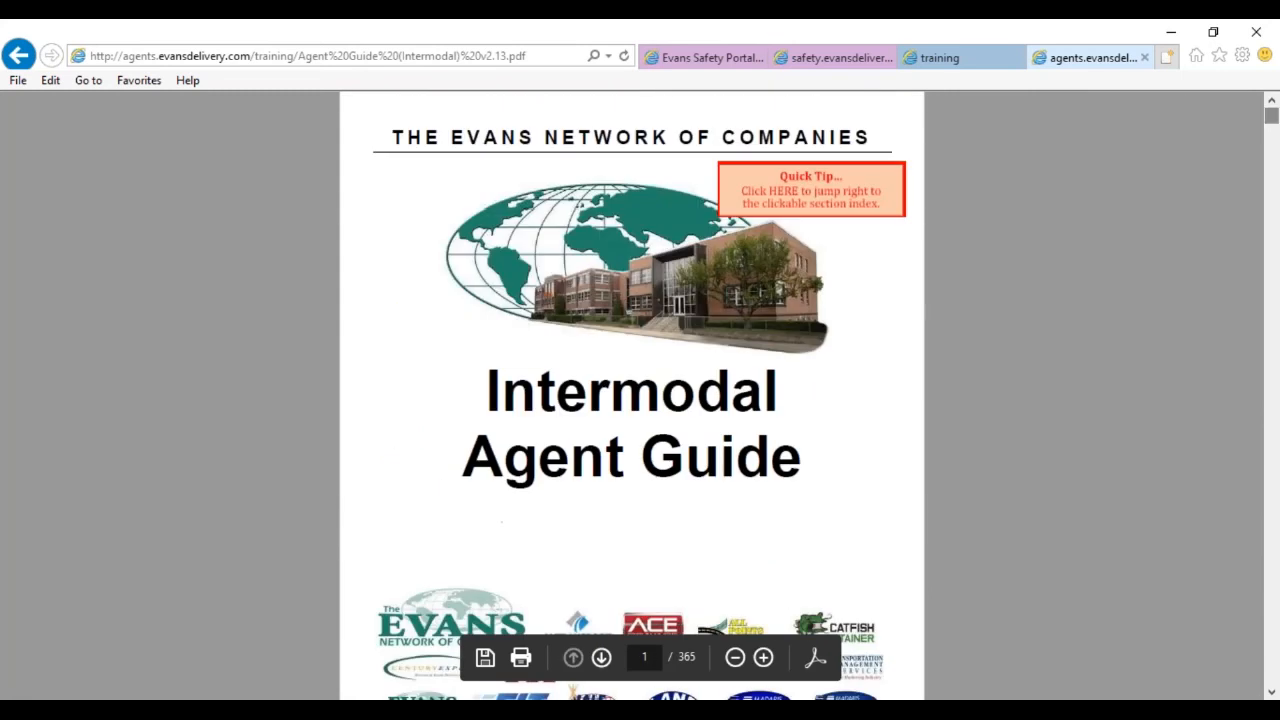
Jump via the Quick Tip index to section 7 Safety, then to Sign-On Status.
left_click(814, 192)
scroll(814, 484, "down", 2)
scroll(814, 484, "down", 4)
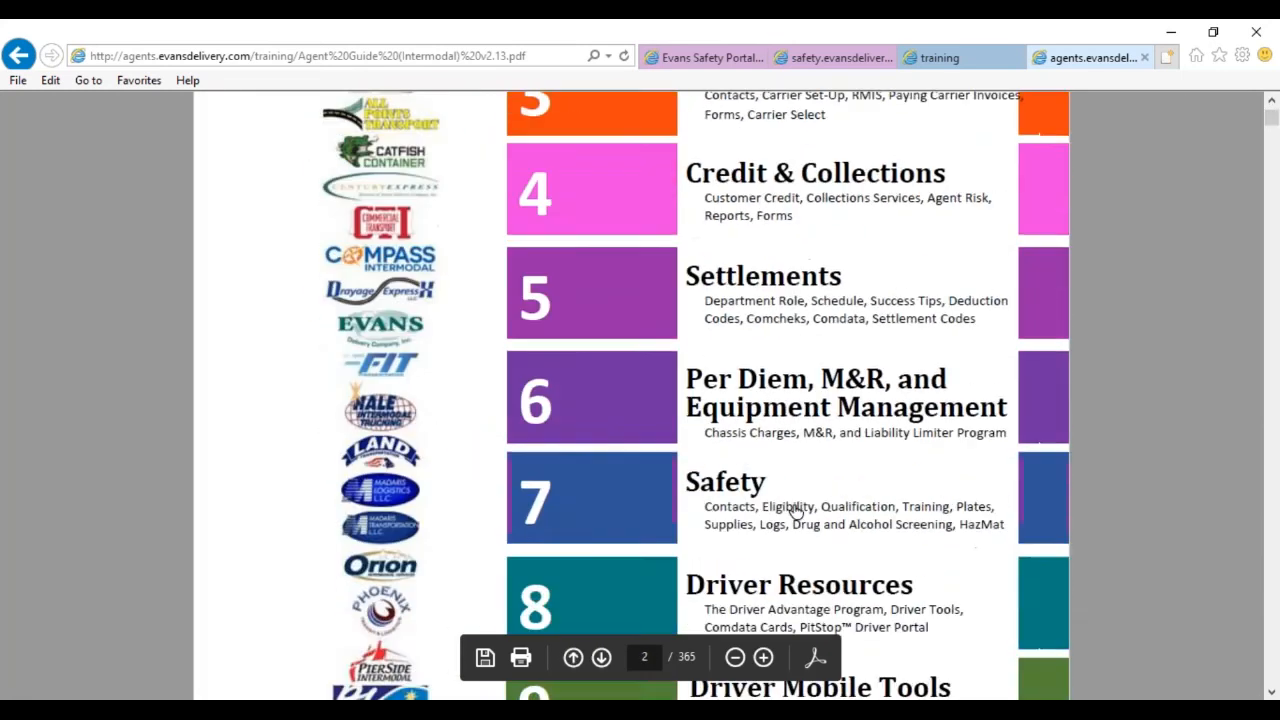
left_click(780, 510)
scroll(537, 489, "down", 5)
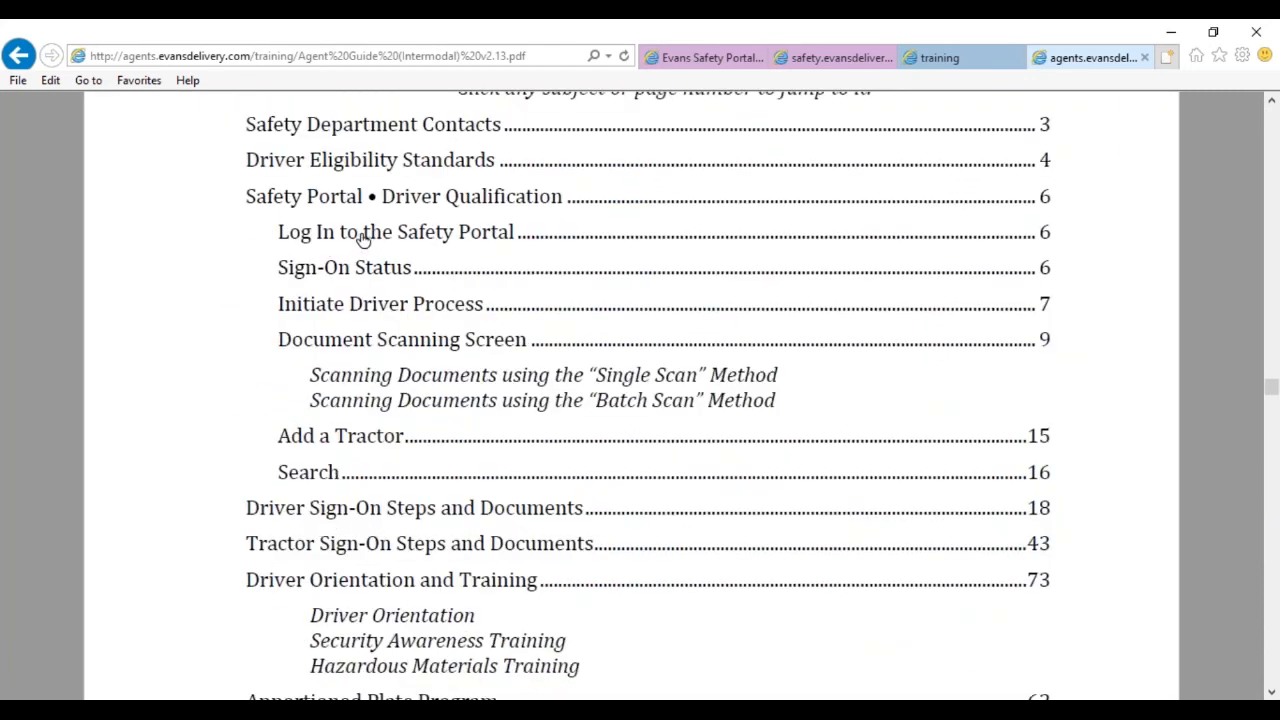
left_click(400, 272)
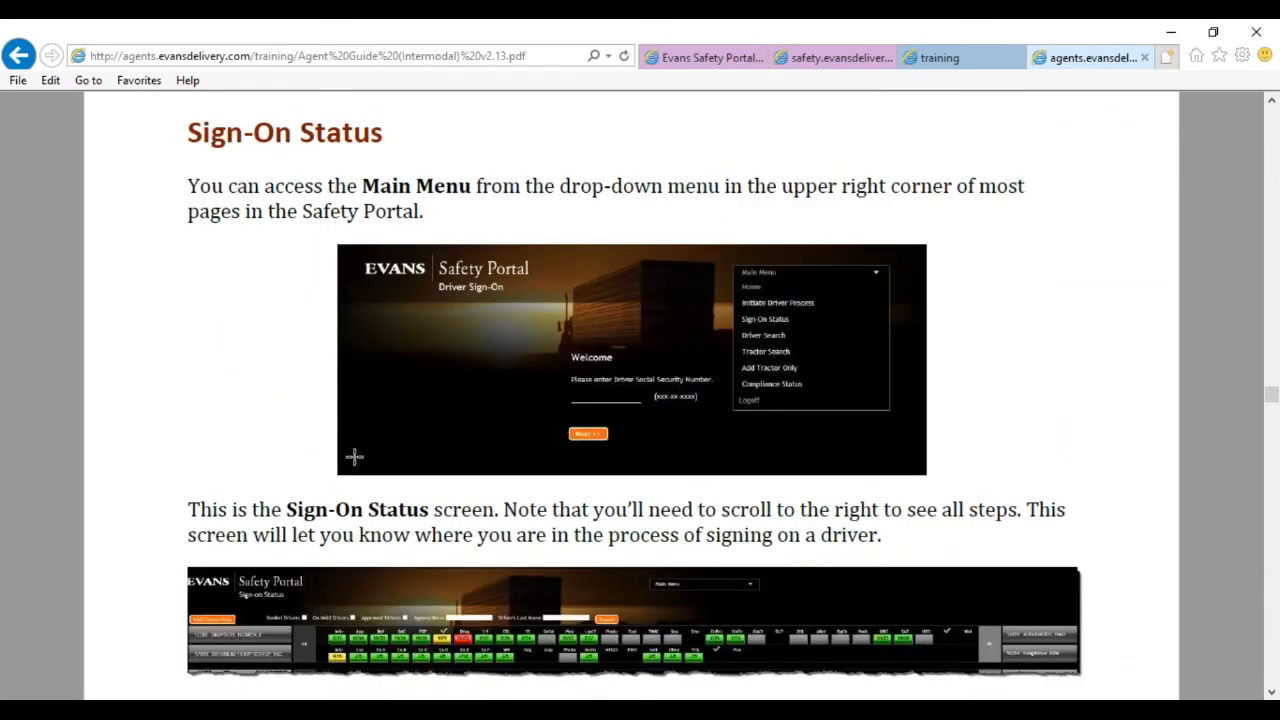
Read the social security and address steps, scrolling to the Document Scanning Screen on page 185.
scroll(297, 452, "up", 1)
scroll(297, 449, "down", 12)
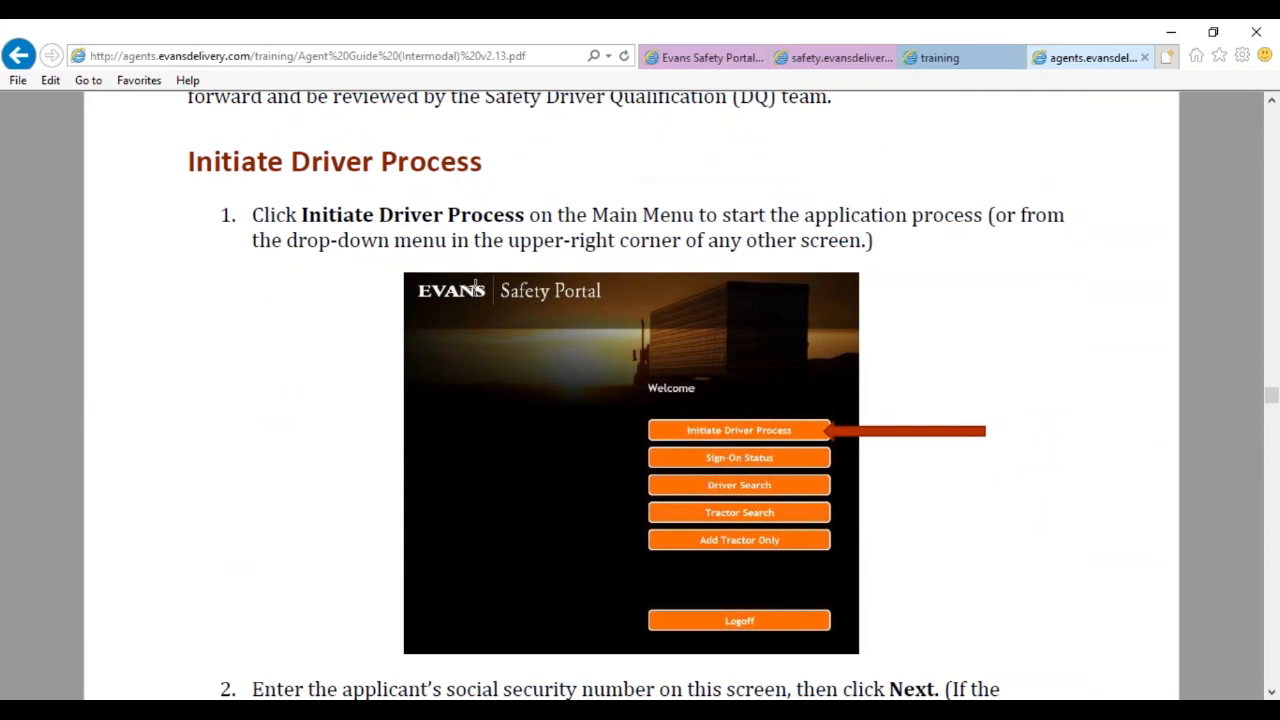
scroll(931, 508, "down", 3)
scroll(929, 513, "down", 6)
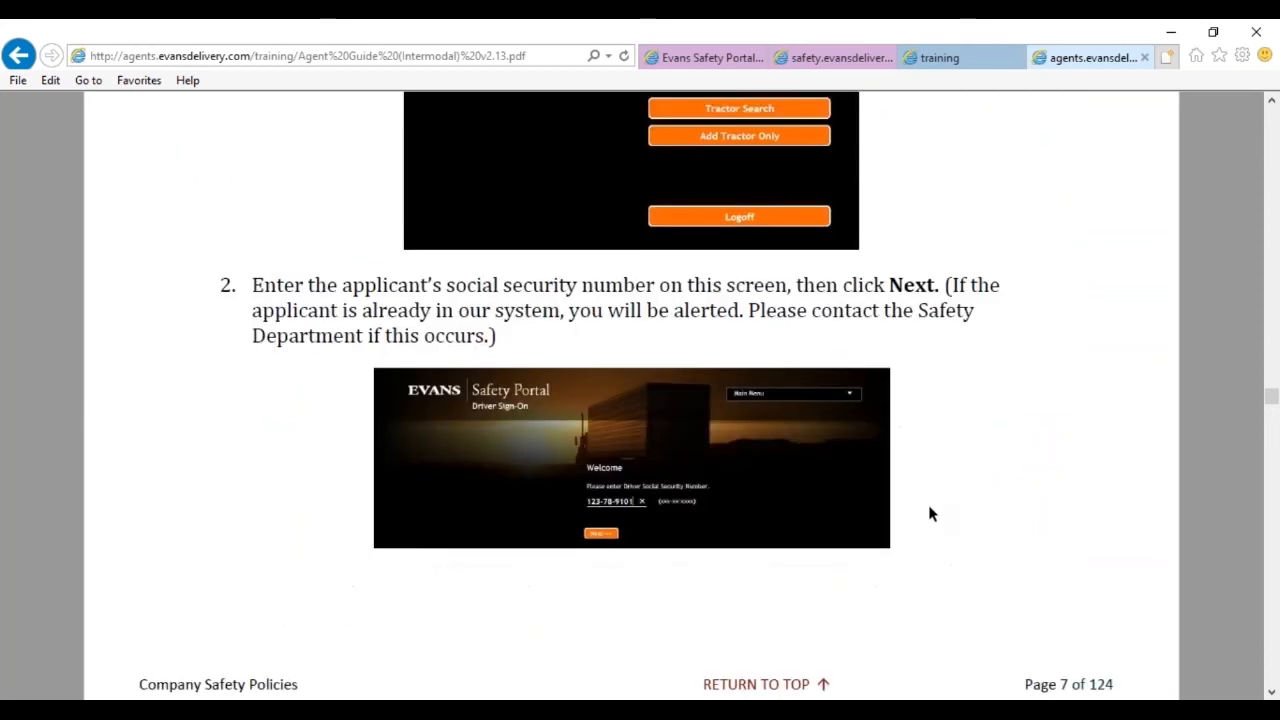
left_click_drag(380, 286, 680, 290)
scroll(800, 400, "down", 17)
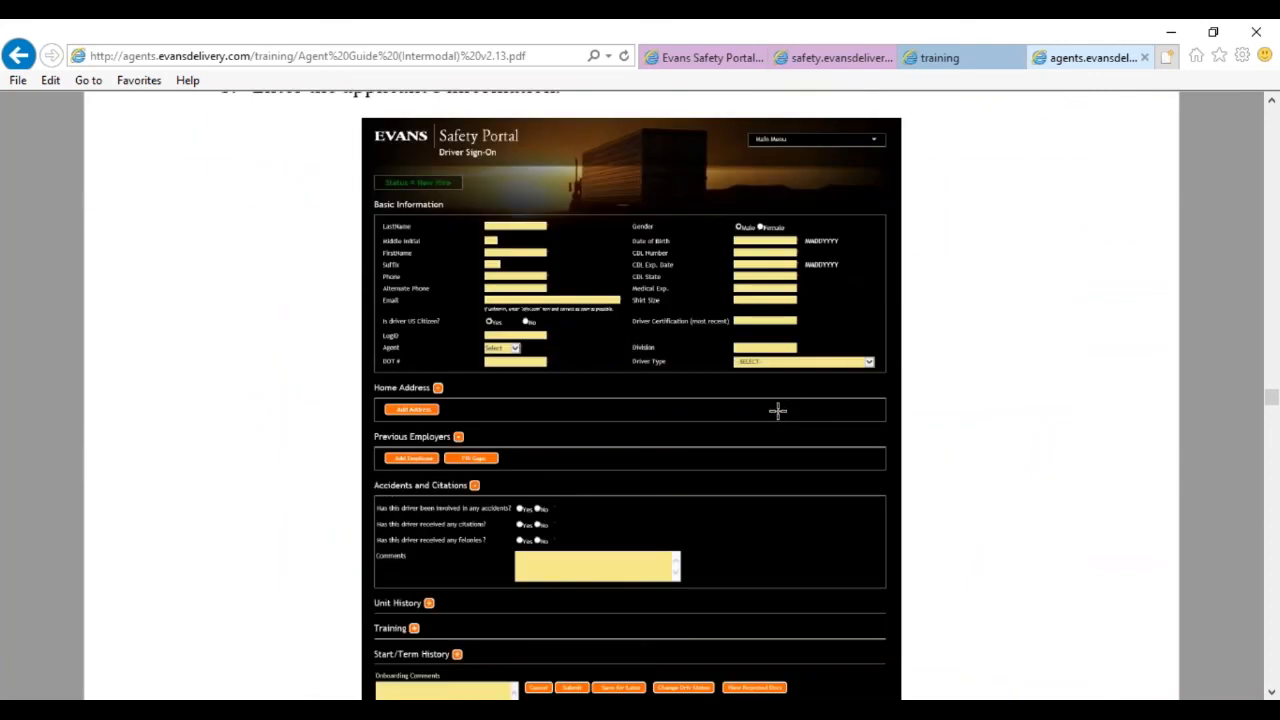
scroll(391, 449, "down", 13)
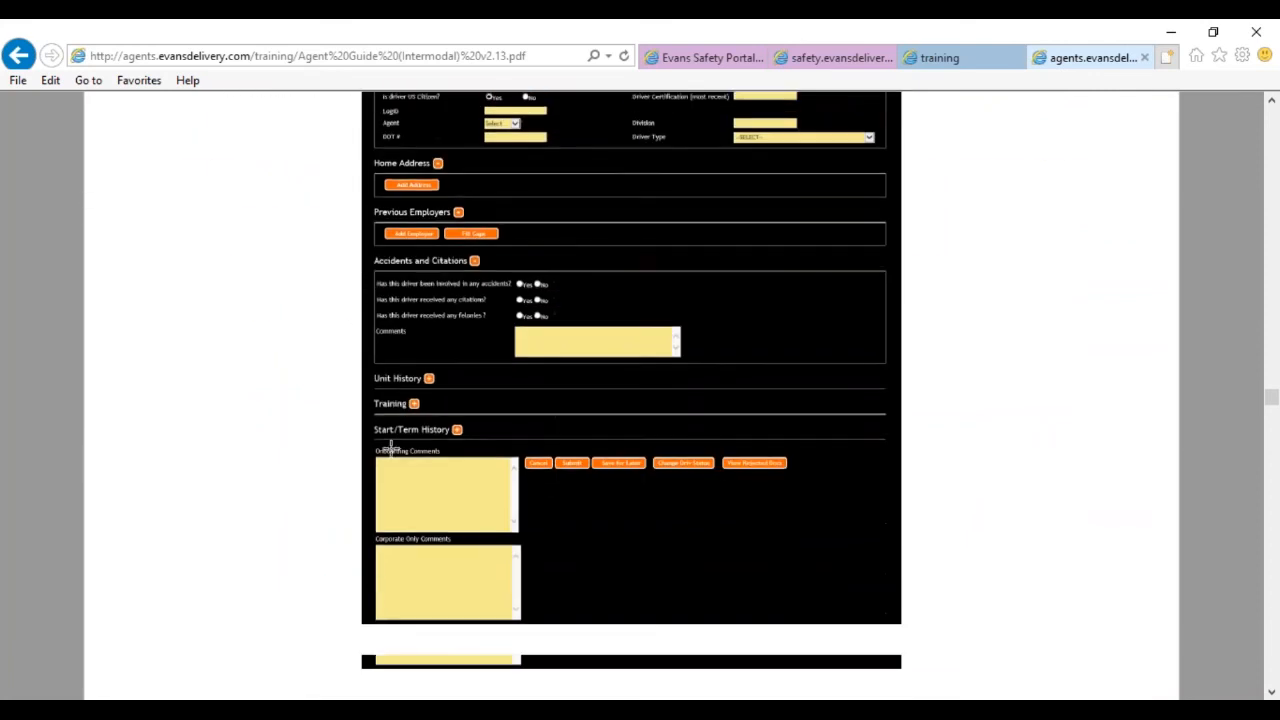
left_click_drag(252, 324, 994, 486)
scroll(958, 506, "down", 14)
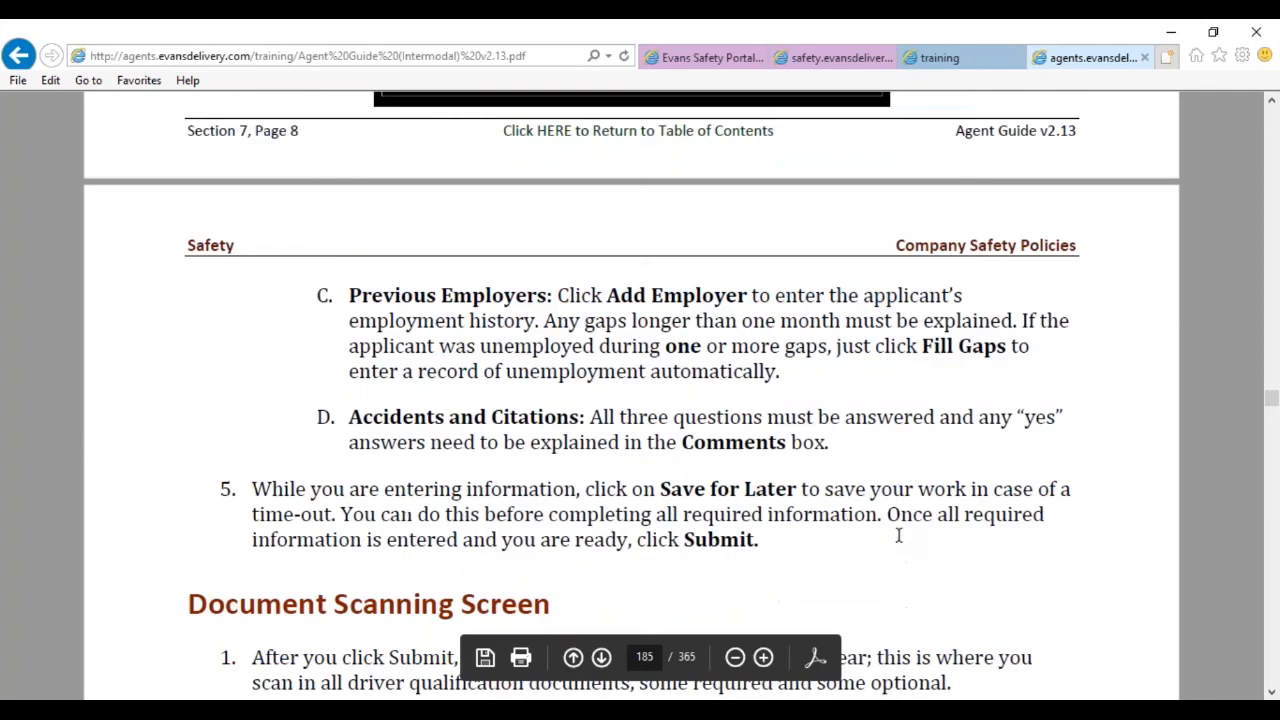